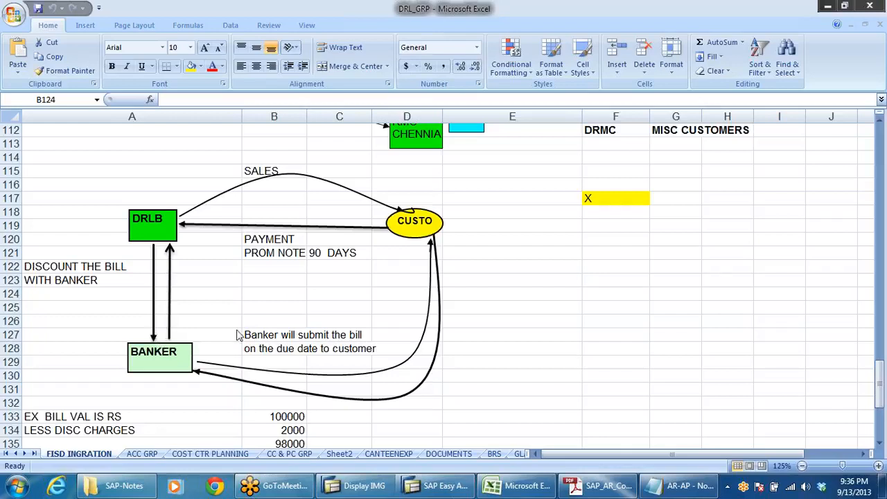
# Step: Examine the bill discounting diagram, the bill value example in rows 133 to 135 and the tax entries underneath
pyautogui.scroll(-2, 238, 332)
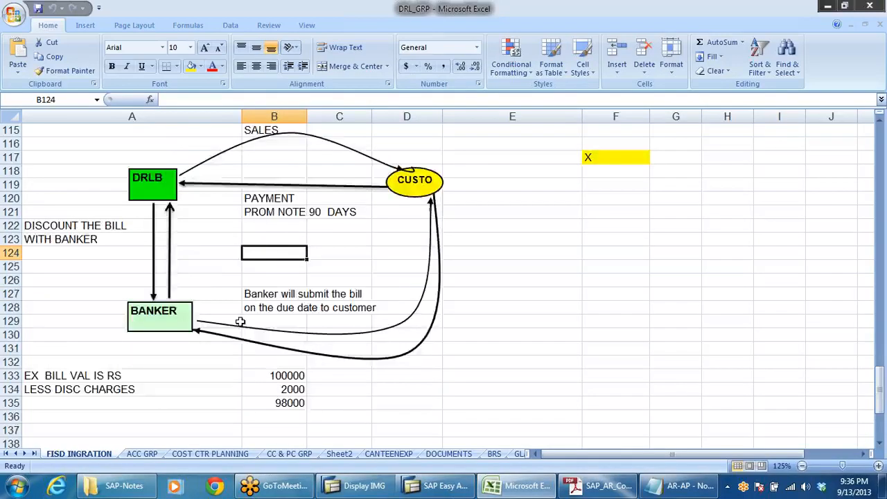
pyautogui.click(284, 362)
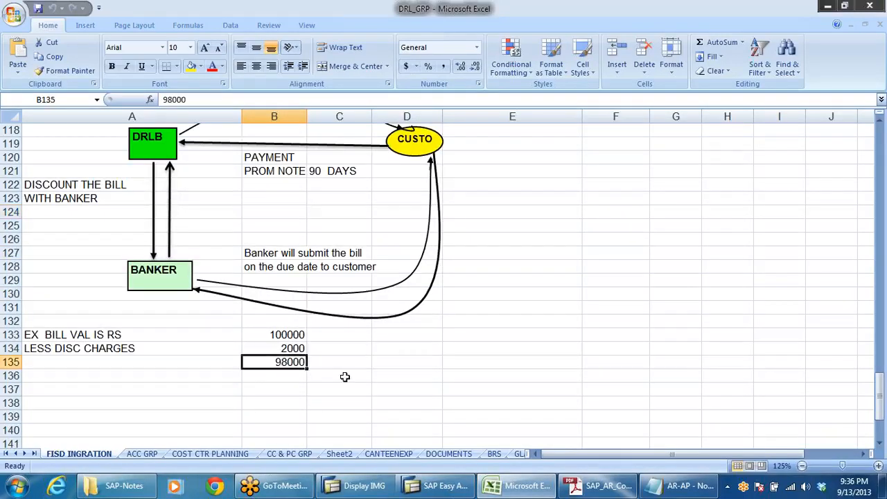
pyautogui.scroll(-1, 367, 371)
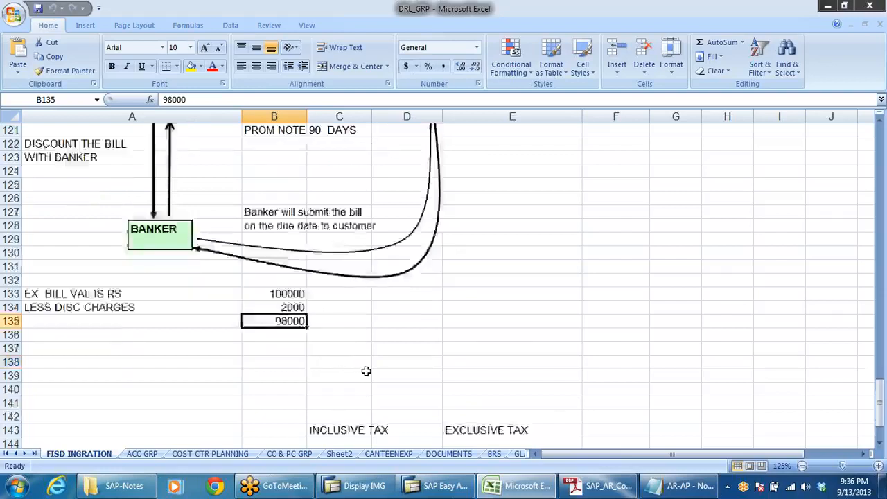
pyautogui.scroll(-2, 367, 371)
pyautogui.scroll(-1, 367, 371)
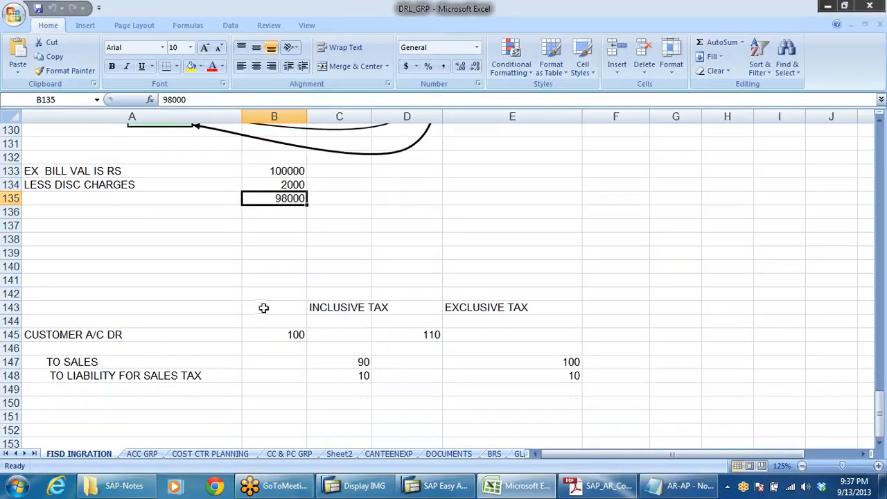
pyautogui.scroll(1, 263, 307)
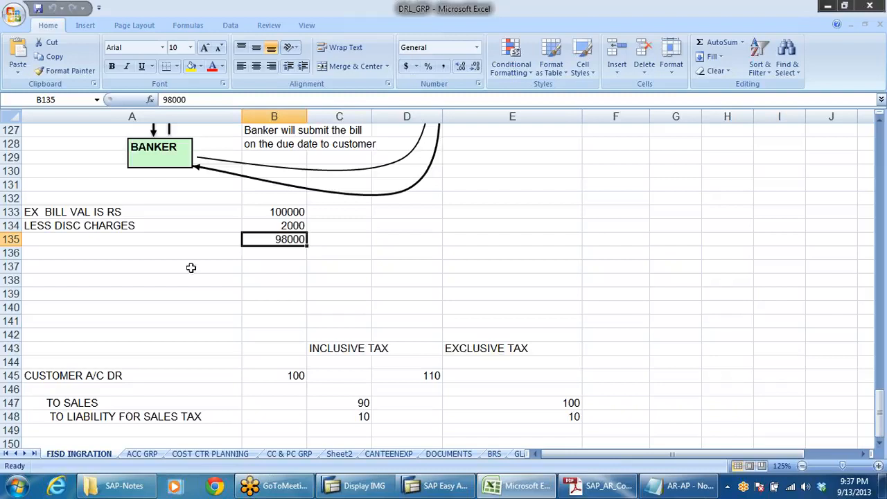
pyautogui.click(293, 231)
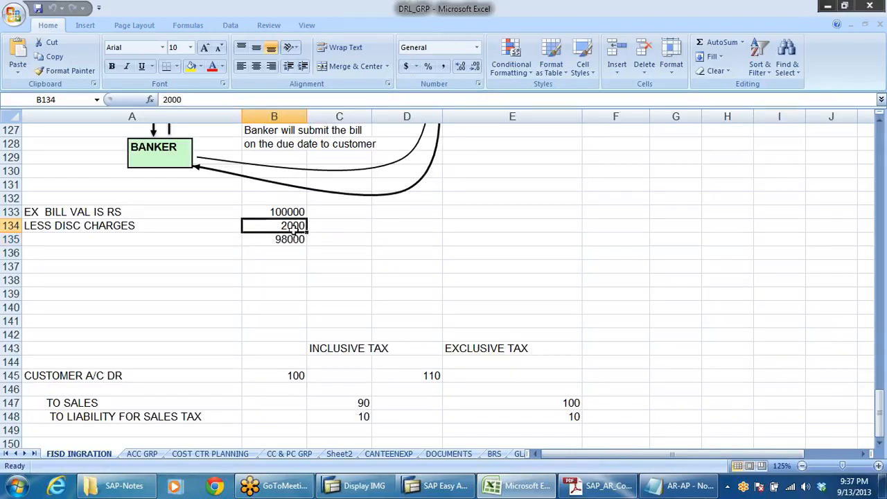
pyautogui.scroll(-3, 431, 290)
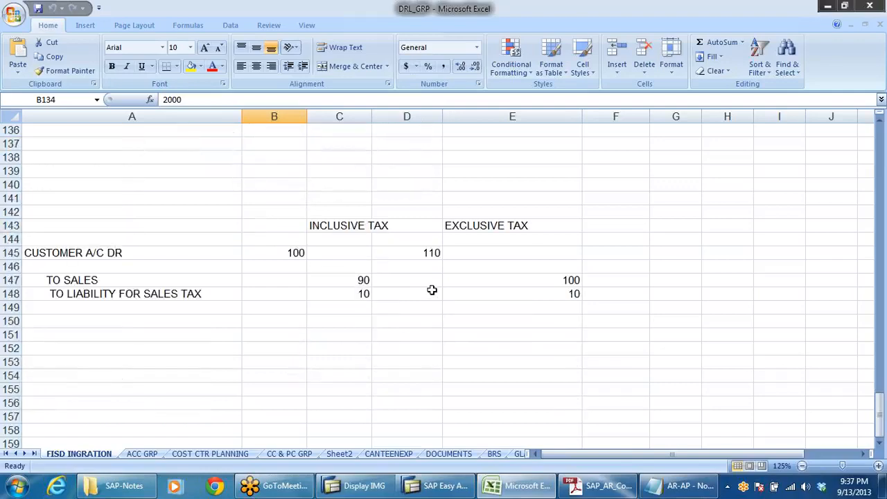
pyautogui.scroll(6, 431, 289)
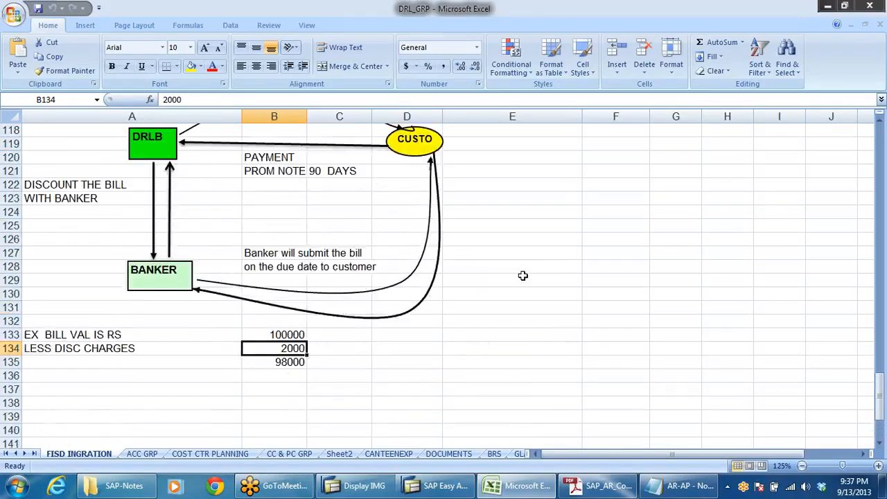
pyautogui.scroll(4, 522, 279)
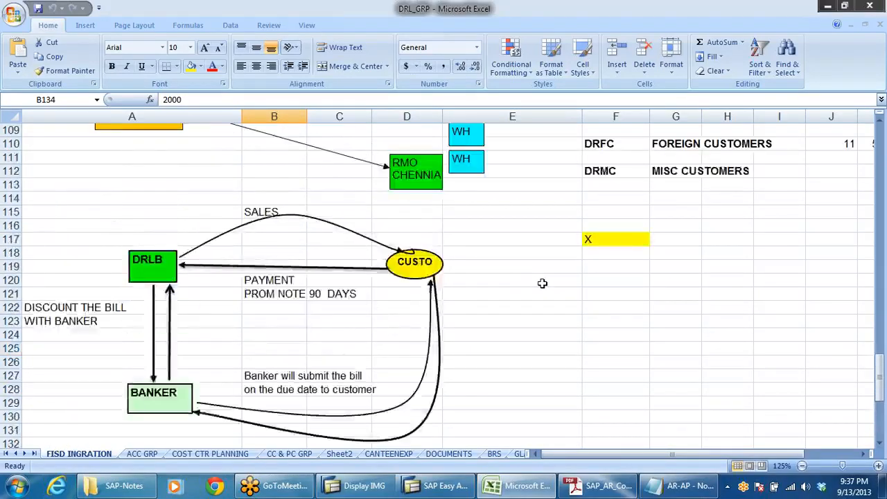
pyautogui.scroll(-5, 541, 281)
pyautogui.scroll(-1, 542, 281)
pyautogui.click(543, 280)
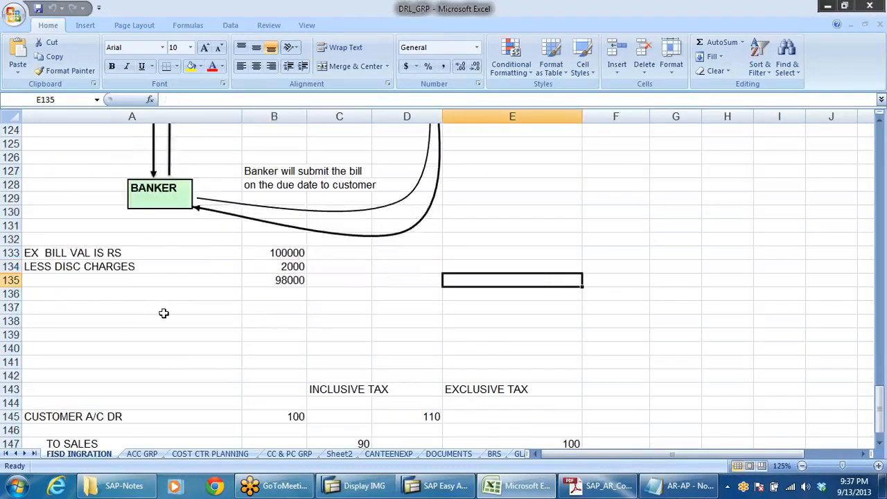
# Step: Enter the heading "Accounting entry" in cell A136, under the bill value example
pyautogui.click(45, 296)
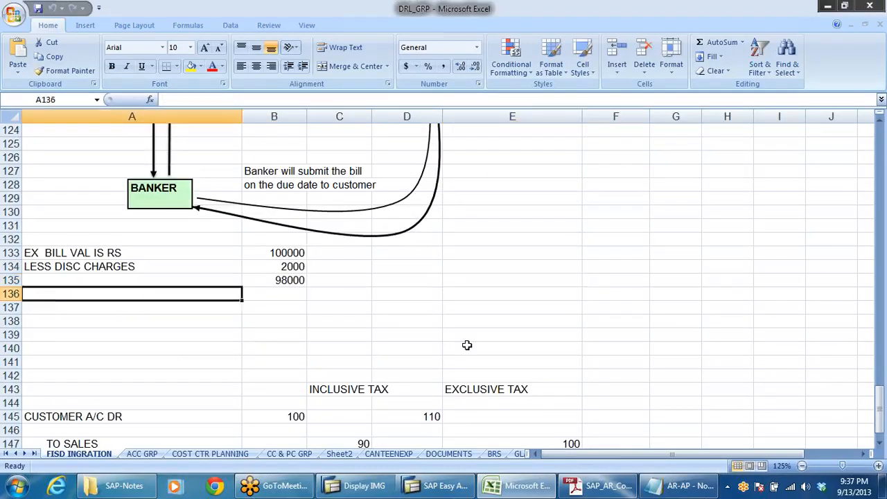
pyautogui.write('A')
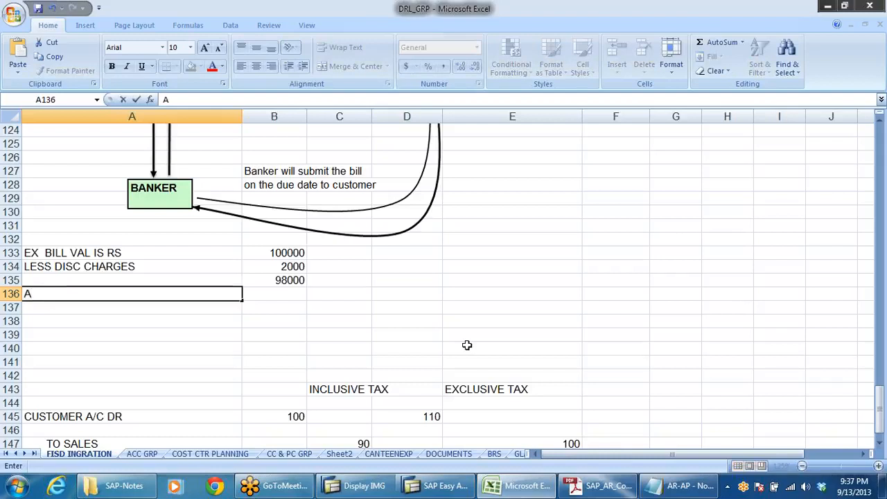
pyautogui.write('ccounting')
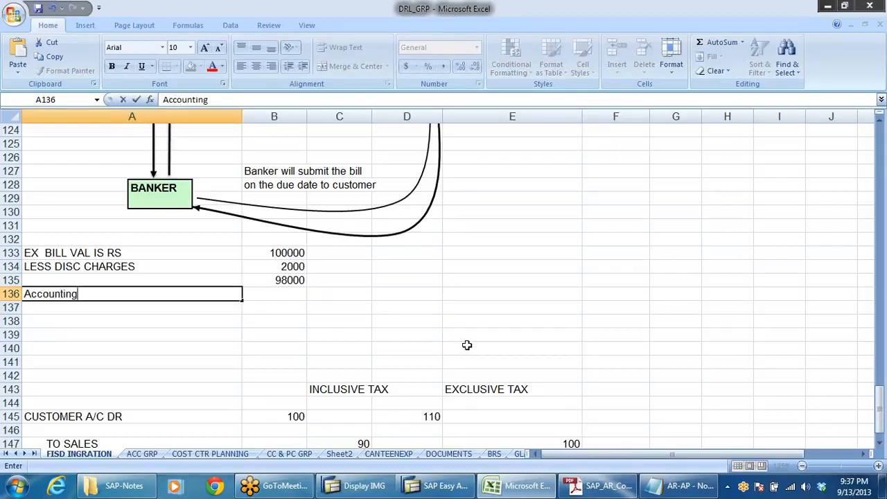
pyautogui.write(' entry')
# Step: Enter the debit line label "Bank a/c Dr" in cell A138
pyautogui.click(65, 322)
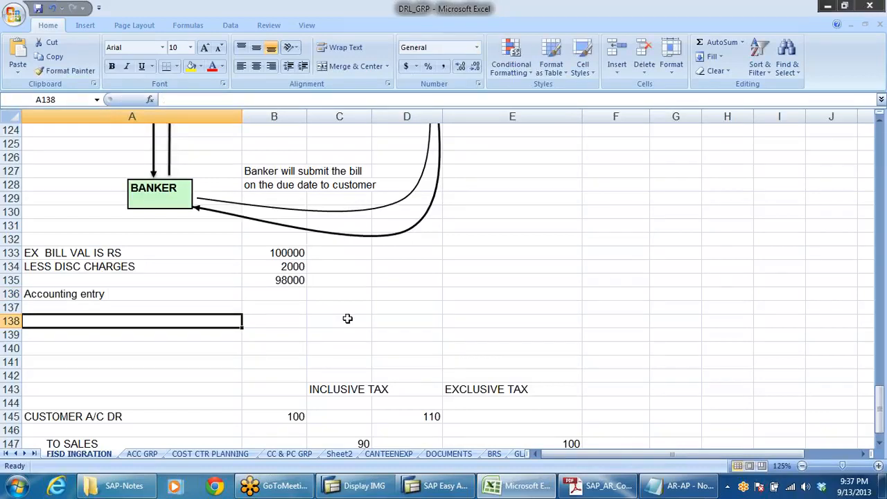
pyautogui.write('ba')
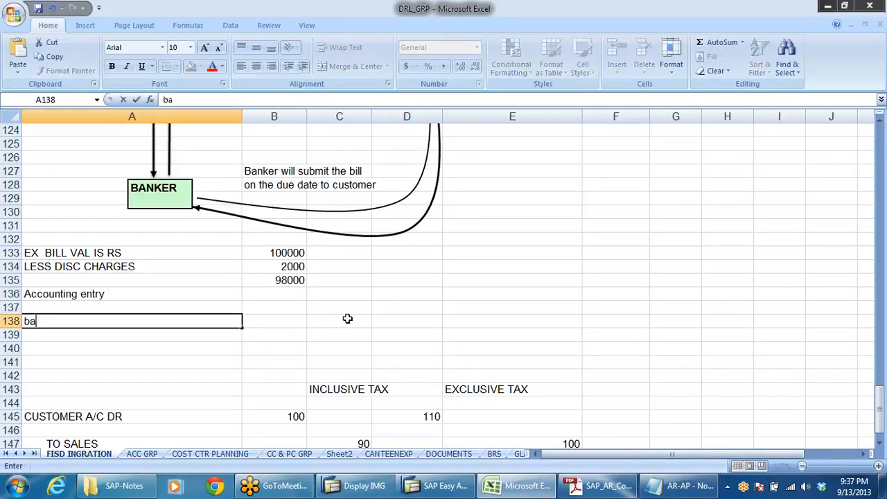
pyautogui.write('nk a/c\\')
pyautogui.press('BackSpace')
pyautogui.press('BackSpace')
pyautogui.press('BackSpace')
pyautogui.press('BackSpace')
pyautogui.press('BackSpace')
pyautogui.press('BackSpace')
pyautogui.press('BackSpace')
pyautogui.press('BackSpace')
pyautogui.press('BackSpace')
pyautogui.press('BackSpace')
pyautogui.write('Bank a/c ')
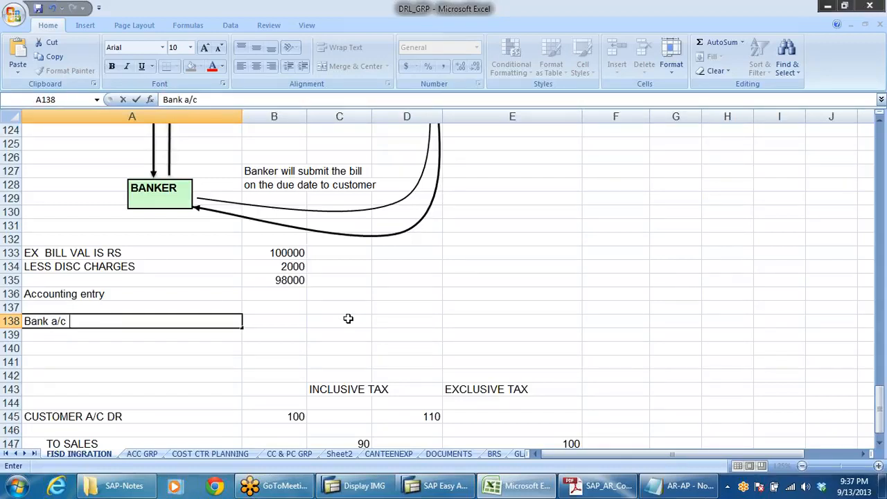
pyautogui.write(' Dr')
# Step: Enter 98000 in B138 as the bank account's debit amount
pyautogui.click(275, 325)
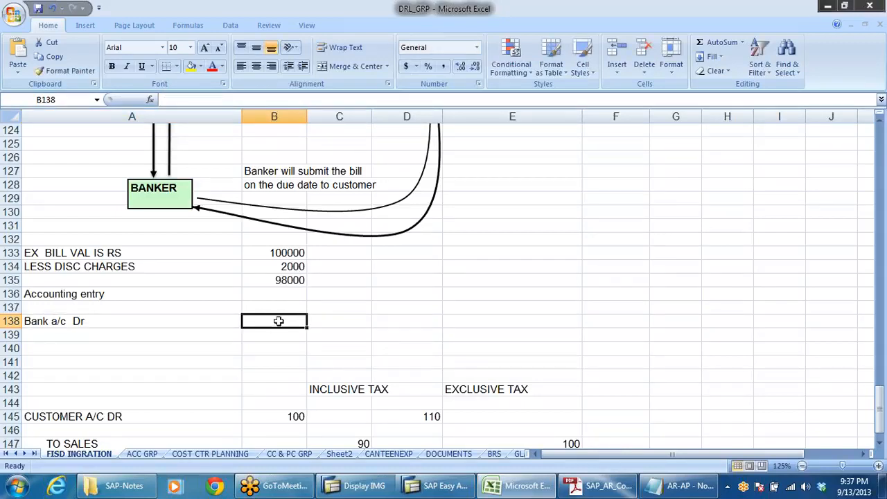
pyautogui.write('98000')
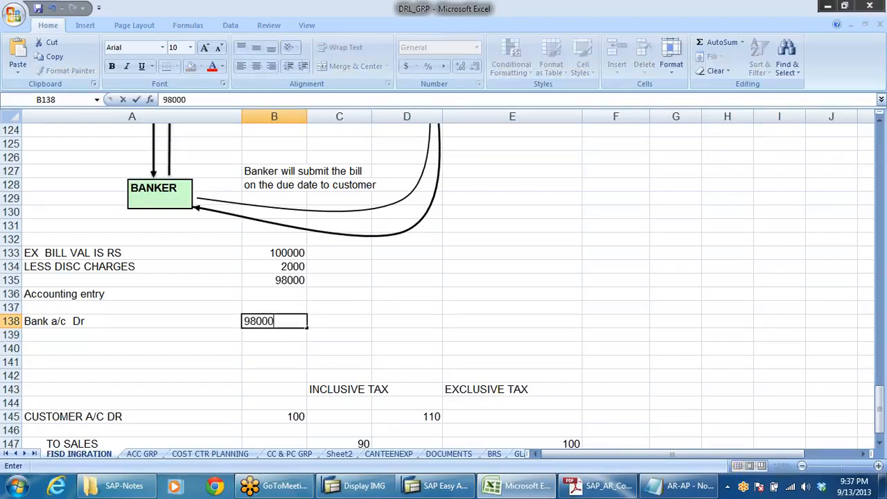
# Step: Add the debit line "Disc charges on bills a/c Dr" in A139 with the amount 2000 in B139
pyautogui.click(129, 340)
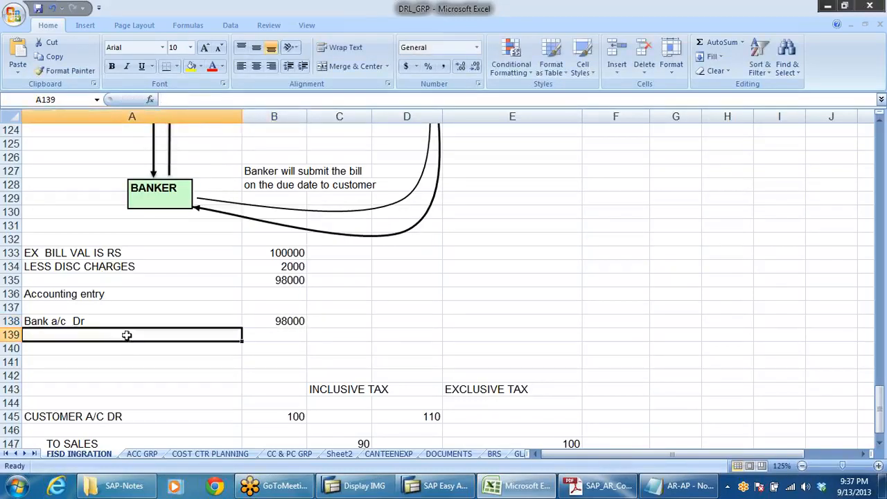
pyautogui.click(286, 267)
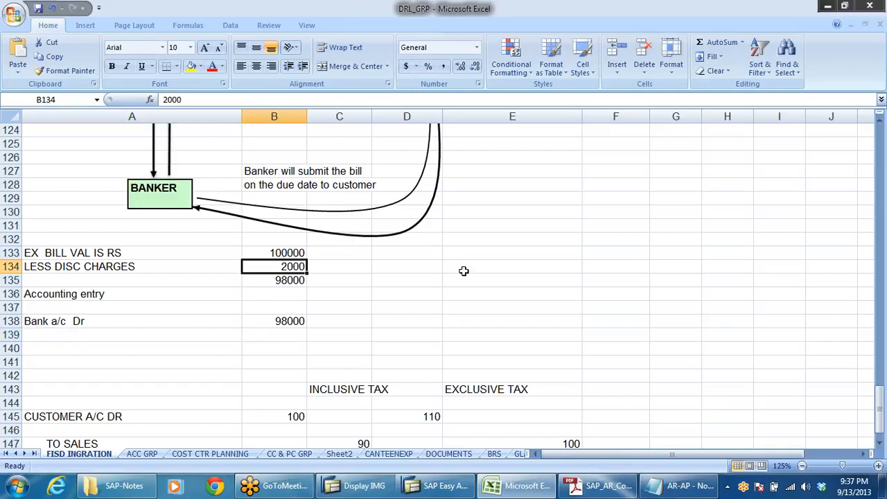
pyautogui.click(50, 335)
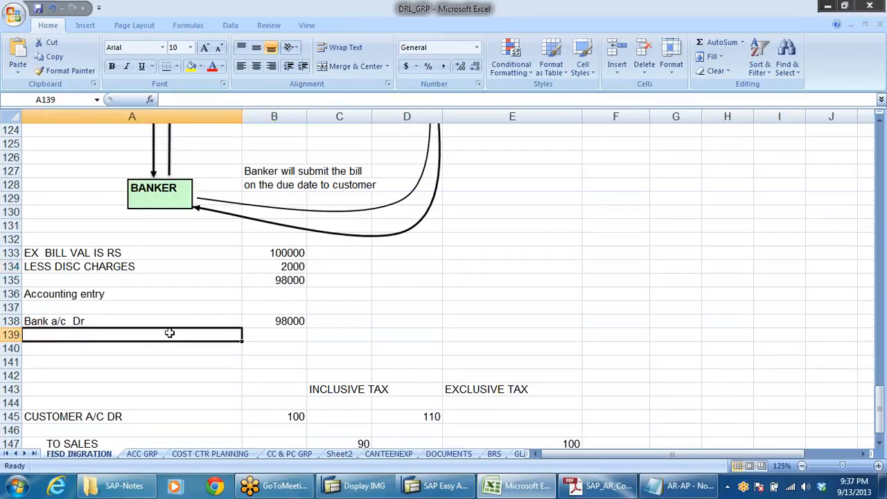
pyautogui.write('Disc')
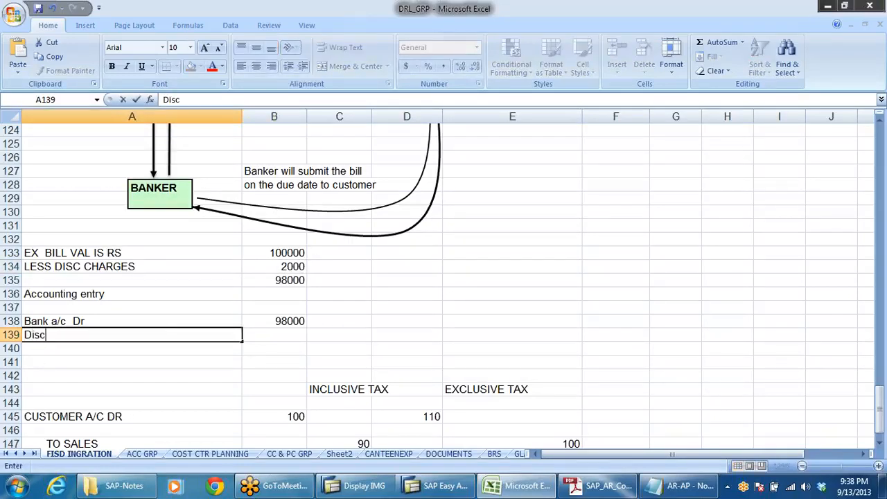
pyautogui.write(' charges on b')
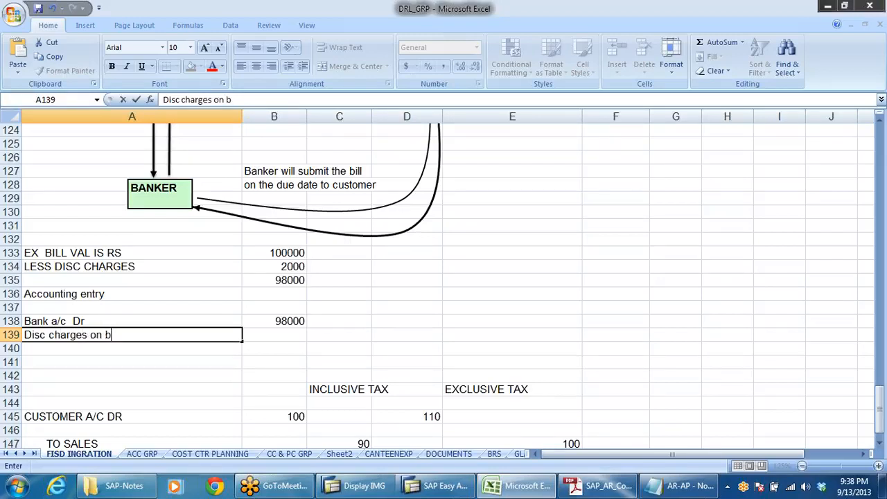
pyautogui.write('ills a/c Dr')
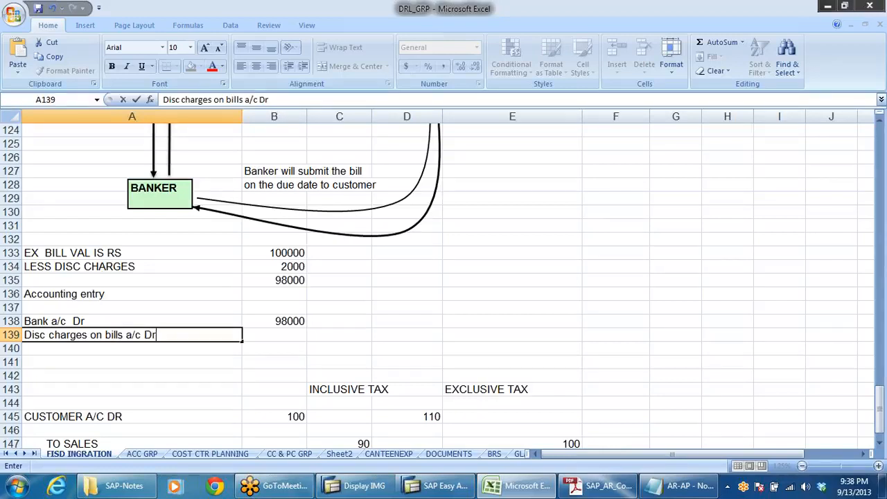
pyautogui.click(283, 333)
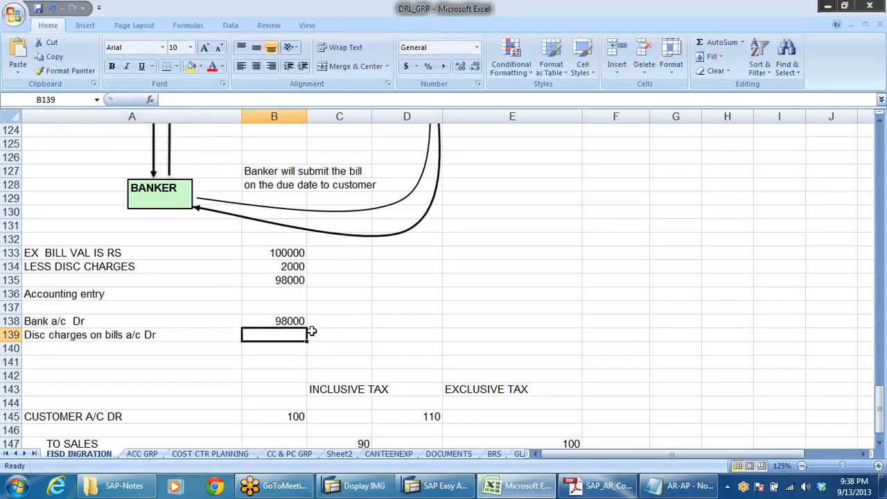
pyautogui.write('2')
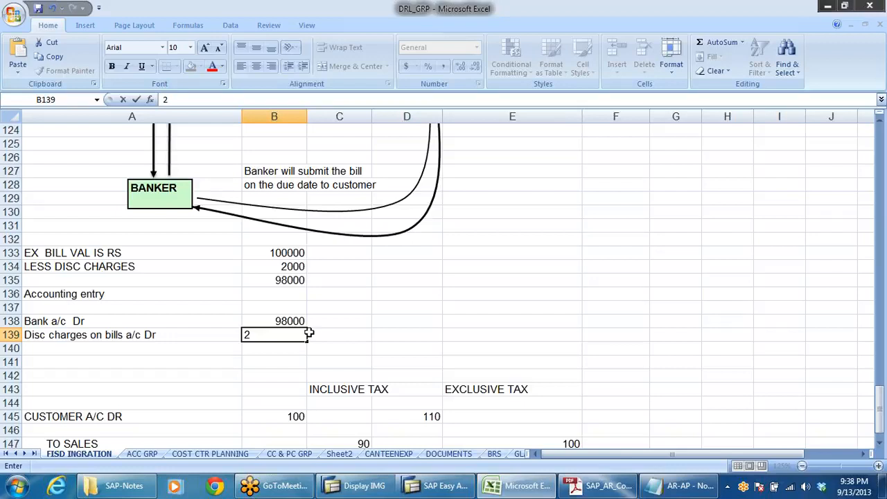
pyautogui.write('000')
# Step: Enter the indented credit line label "to Customer a/c (S. Drs a/c)" in cell A140
pyautogui.click(97, 352)
pyautogui.write('t')
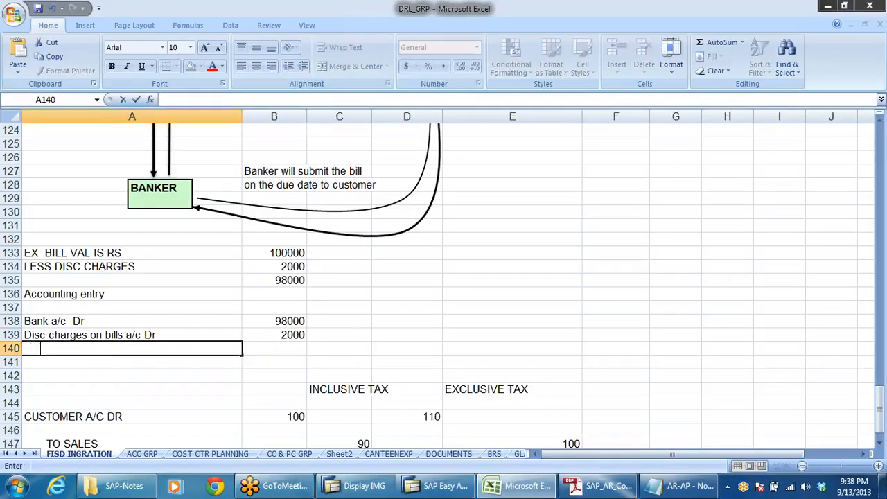
pyautogui.write('o Customer ')
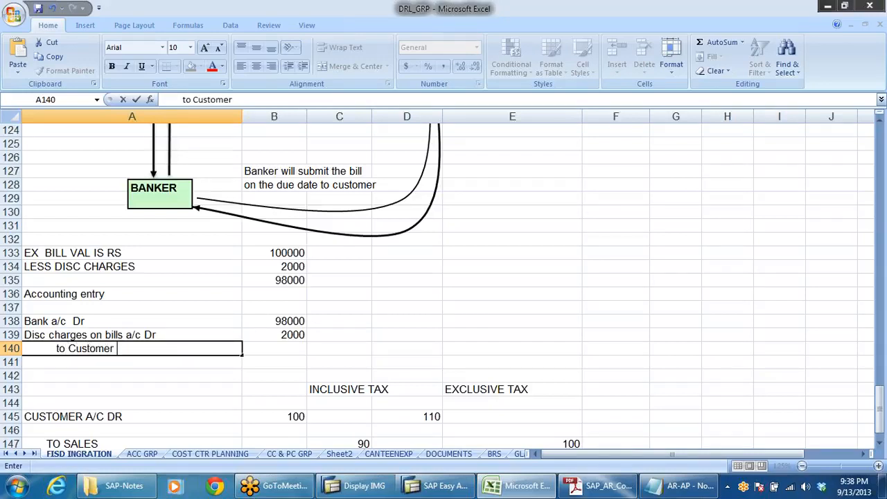
pyautogui.write('a/c')
pyautogui.press('BackSpace')
pyautogui.press('BackSpace')
pyautogui.press('BackSpace')
pyautogui.write('a/c (S. Drs')
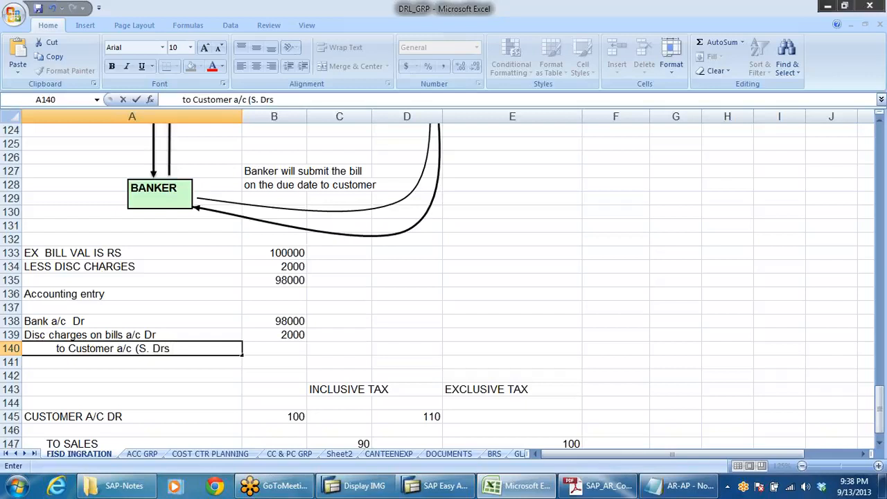
pyautogui.write(' a/c)')
# Step: Enter 100000 in B140 as the customer account's credit amount
pyautogui.click(287, 350)
pyautogui.write('1000')
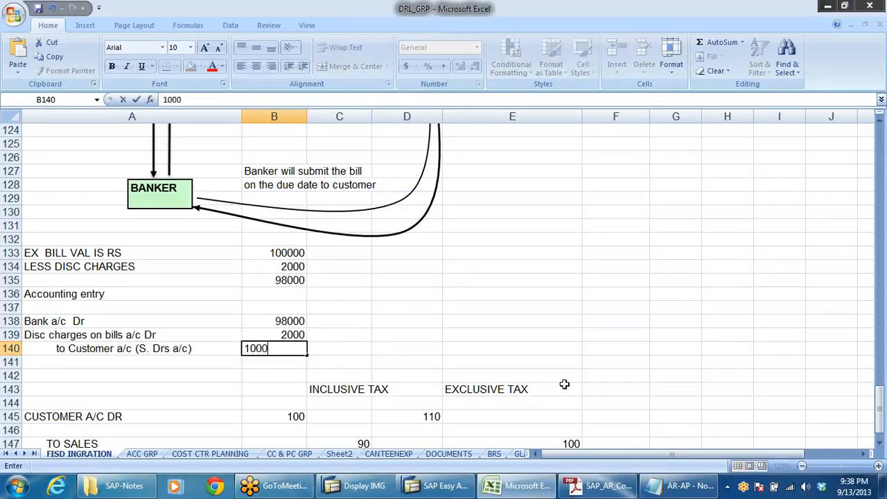
pyautogui.write('00')
pyautogui.press('Return')
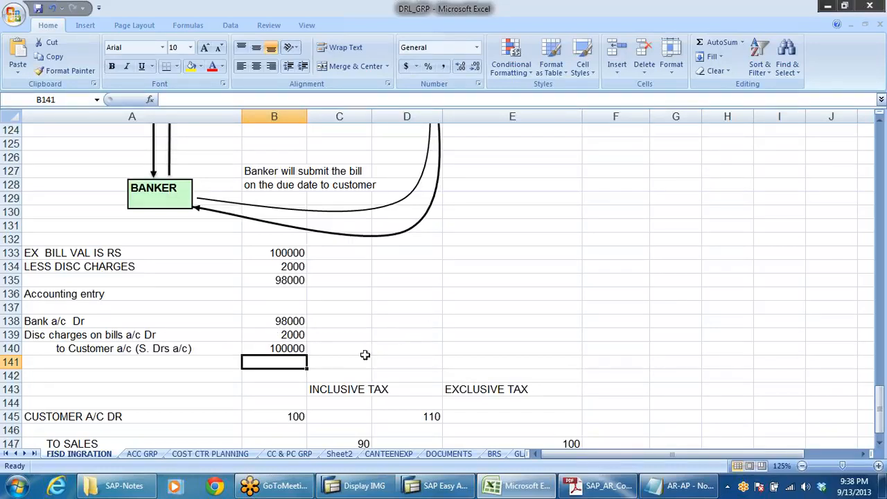
# Step: Switch to the AR-AP notes in Notepad and view the bills of exchange accounting entries from their heading
pyautogui.scroll(-3, 409, 324)
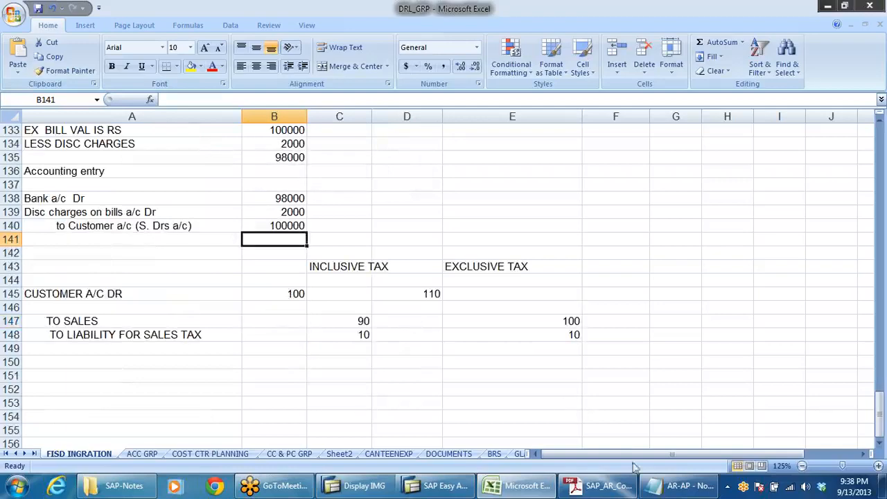
pyautogui.click(673, 487)
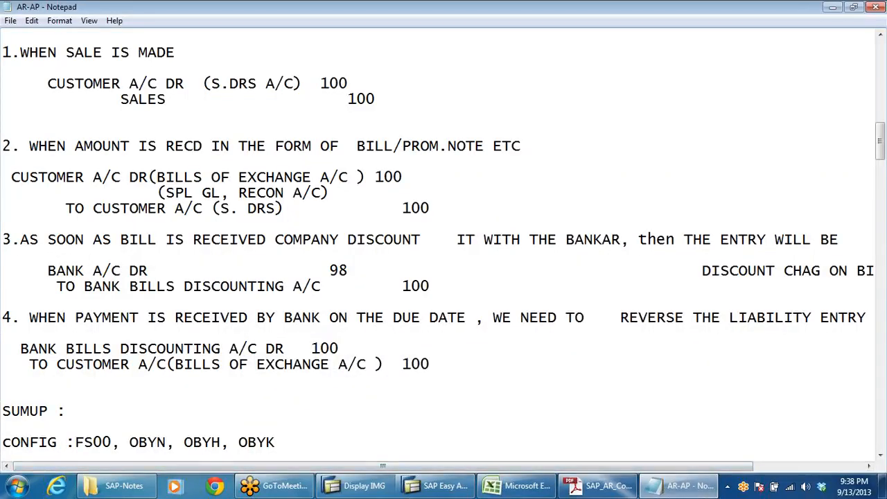
pyautogui.scroll(1, 443, 249)
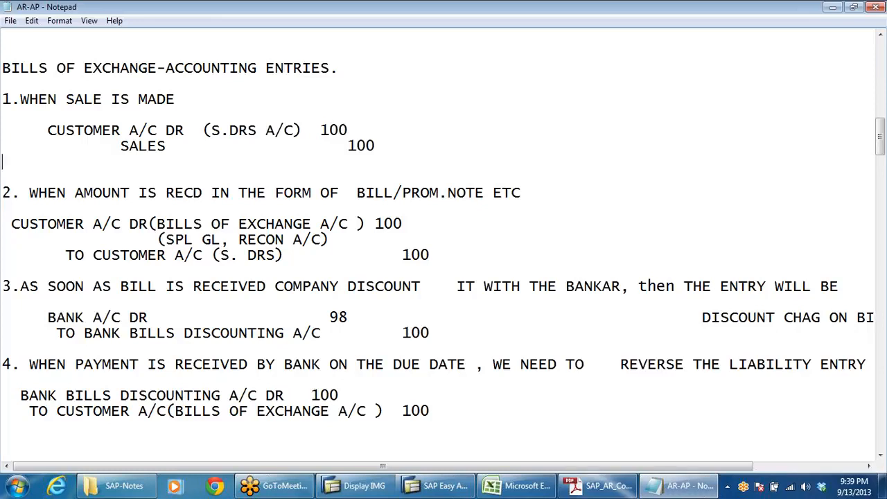
# Step: Examine entry 2 in the notes, highlighting the bills of exchange account debit and the customer (S. DRS) credit
pyautogui.moveTo(156, 224); pyautogui.dragTo(348, 224)
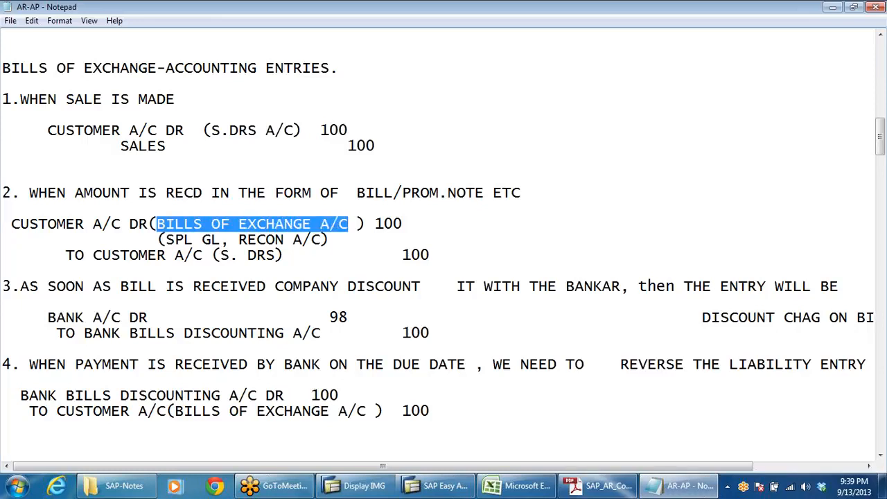
pyautogui.click(325, 223)
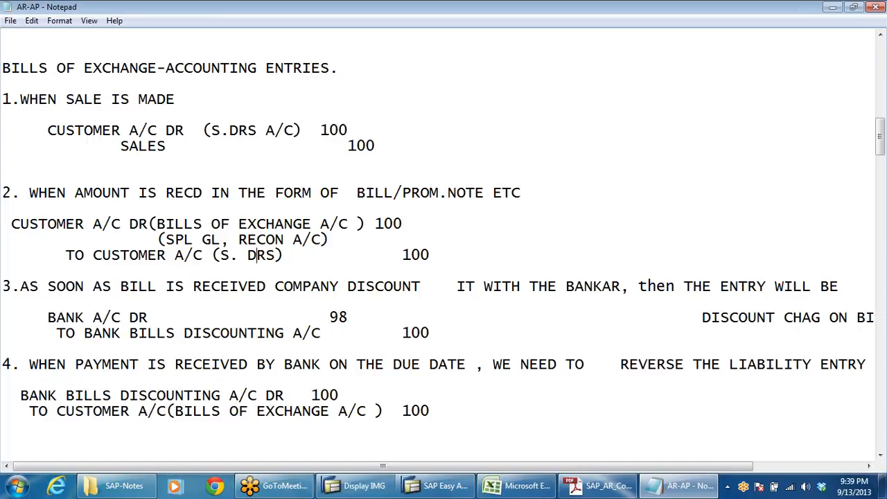
pyautogui.moveTo(366, 224); pyautogui.dragTo(158, 224)
pyautogui.moveTo(285, 255); pyautogui.dragTo(147, 255)
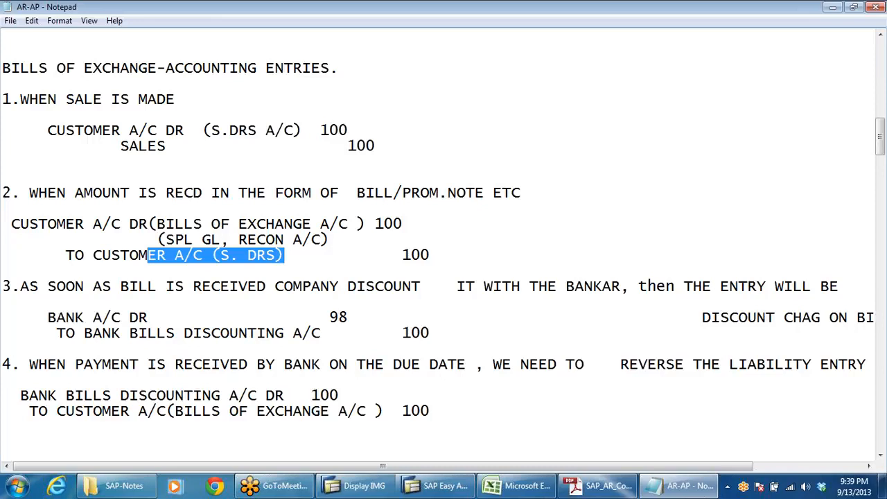
pyautogui.moveTo(375, 224); pyautogui.dragTo(174, 224)
pyautogui.moveTo(292, 255); pyautogui.dragTo(148, 256)
pyautogui.click(166, 147)
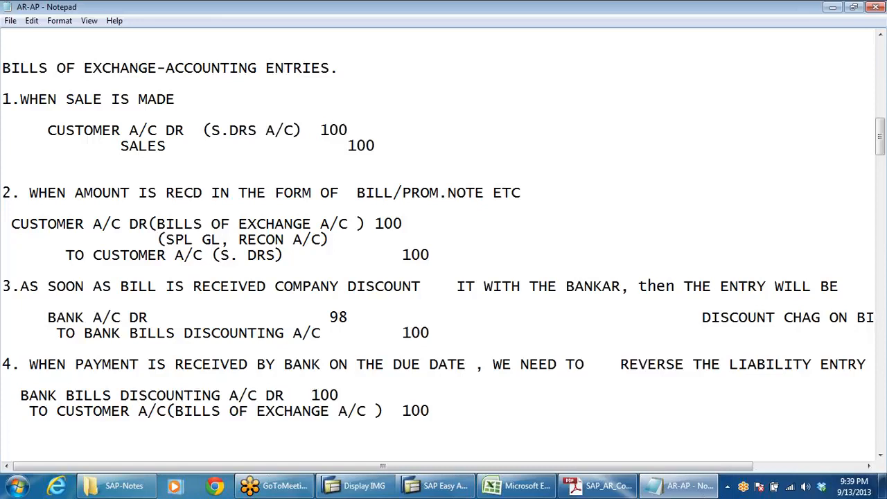
pyautogui.moveTo(12, 224); pyautogui.dragTo(158, 224)
pyautogui.click(275, 224)
# Step: In heading 3, change "DISCOUNT" to "DISCOUNTs" and remove the extra spaces before "IT WITH THE BANKAR"
pyautogui.click(420, 286)
pyautogui.write('s')
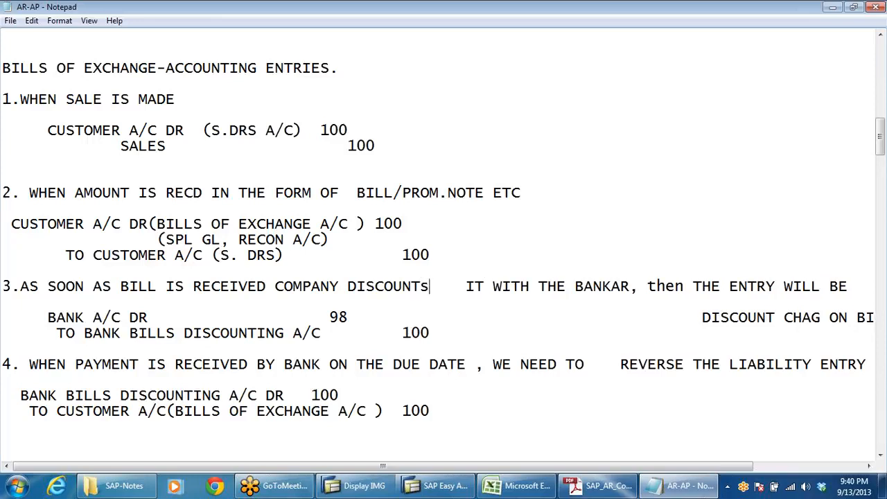
pyautogui.press('Delete')
pyautogui.press('Delete')
pyautogui.press('Delete')
pyautogui.press('Delete')
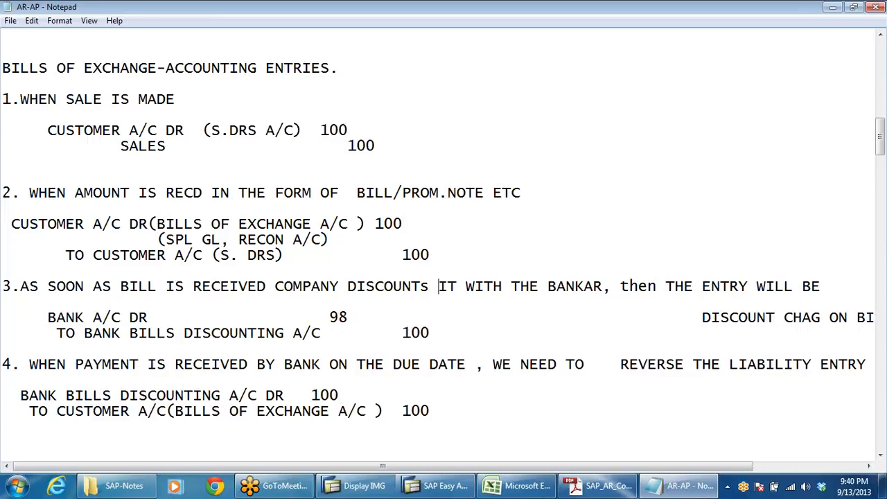
# Step: Move "DISCOUNT CHAG ON BILLS A/C DR 2" in entry 3 onto its own line below "BANK A/C DR"
pyautogui.scroll(-1, 444, 243)
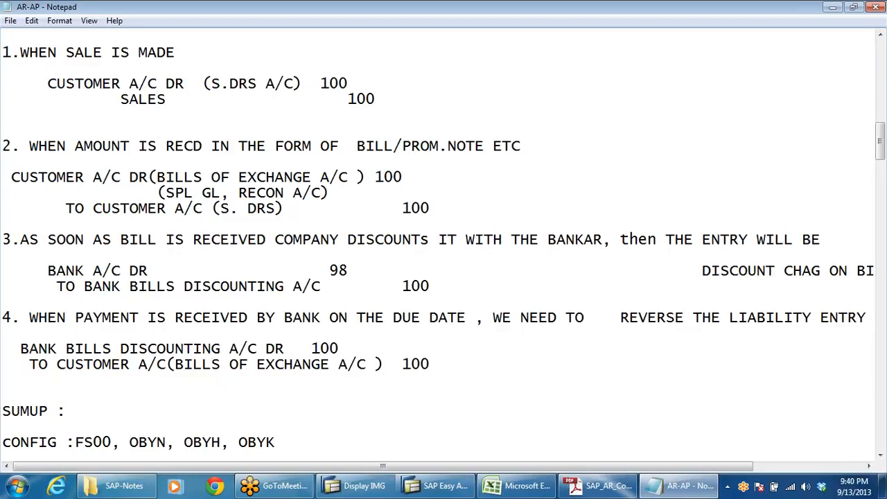
pyautogui.click(703, 271)
pyautogui.press('Return')
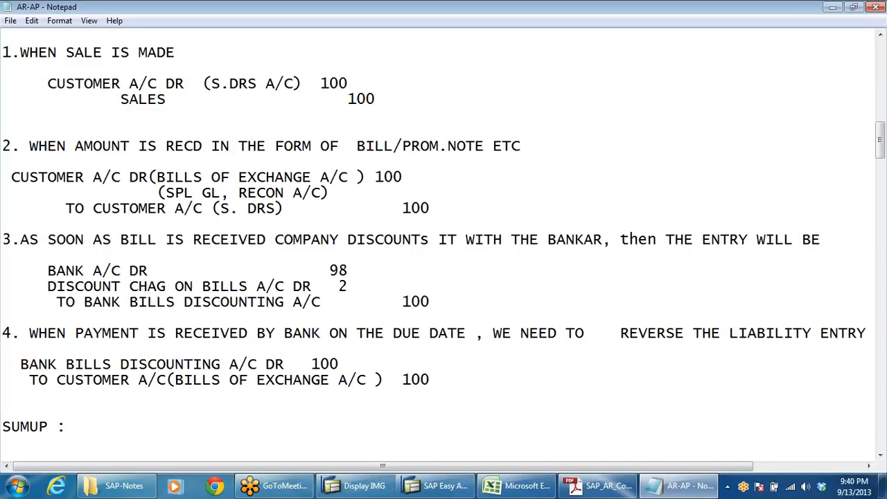
pyautogui.click(430, 303)
# Step: Switch to the DRL_GRP workbook in Excel and clear the accounting entry lines in A138:C140
pyautogui.hotkey('alt', 'Tab')
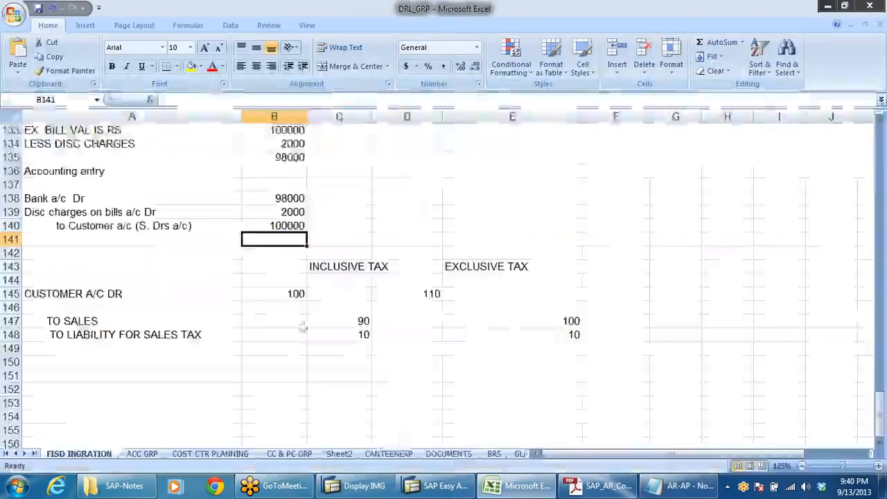
pyautogui.click(61, 227)
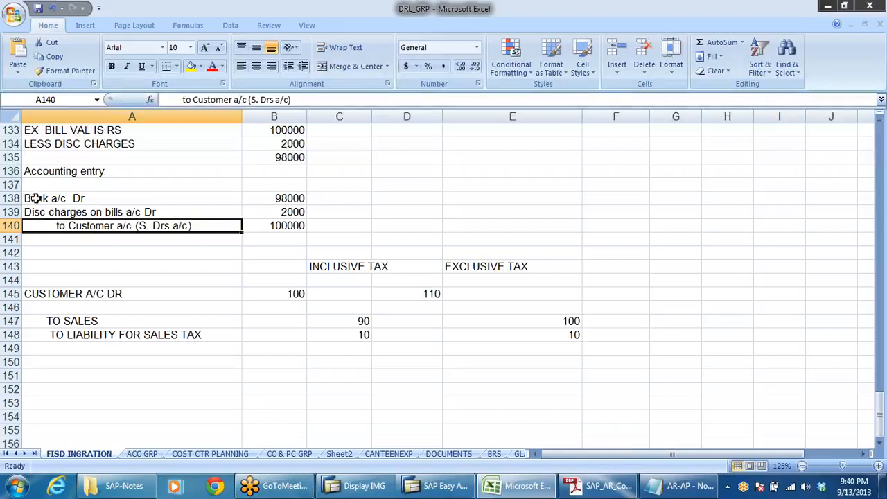
pyautogui.moveTo(31, 199); pyautogui.dragTo(337, 226)
pyautogui.press('Delete')
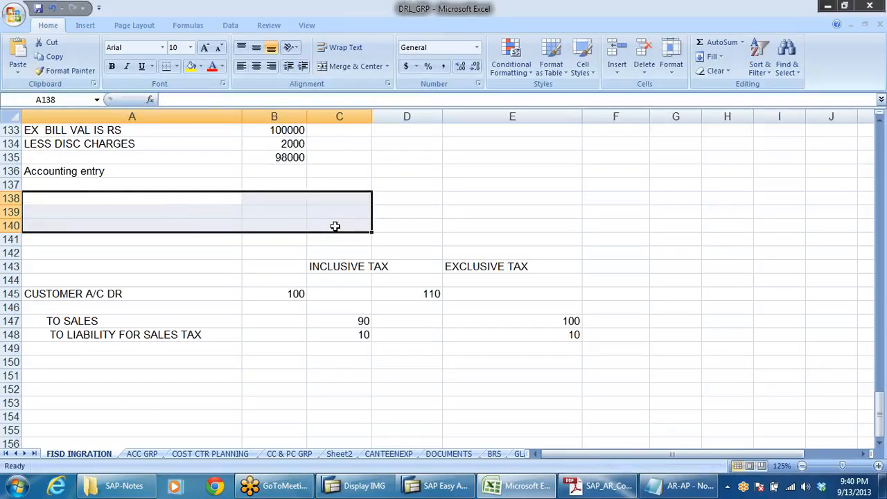
pyautogui.scroll(1, 319, 220)
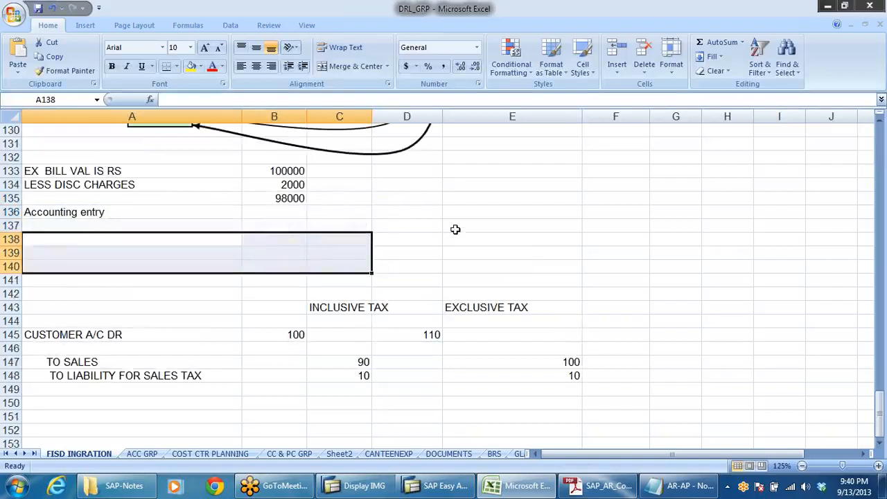
# Step: Return to the AR-AP notes in Notepad and compare entry 2's bills of exchange debit with entry 3's bank bills discounting credit
pyautogui.hotkey('alt', 'Tab')
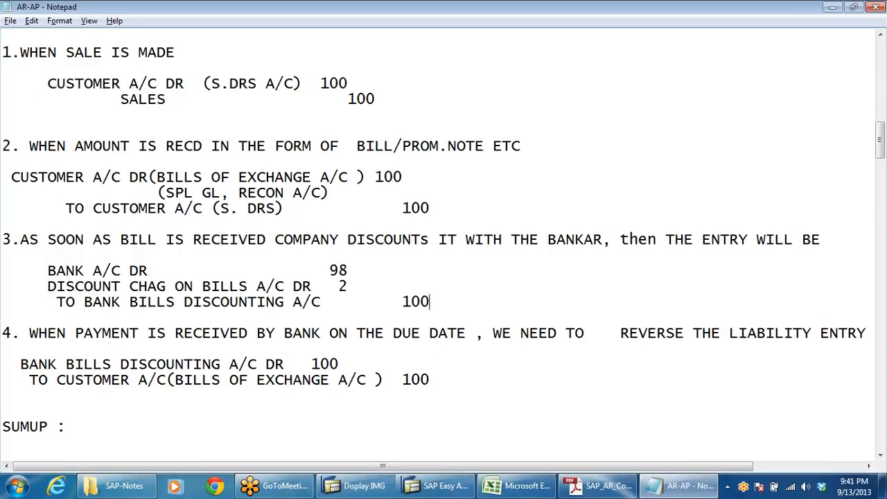
pyautogui.moveTo(47, 178); pyautogui.dragTo(122, 178)
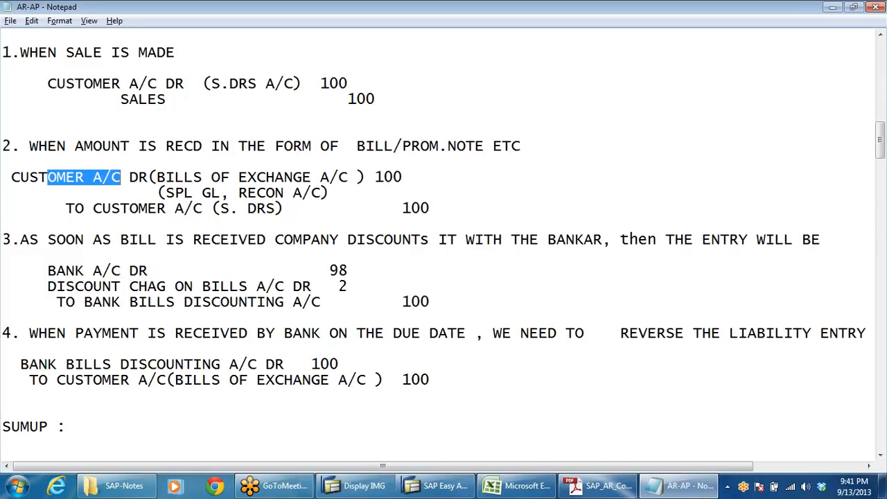
pyautogui.moveTo(348, 178); pyautogui.dragTo(57, 162)
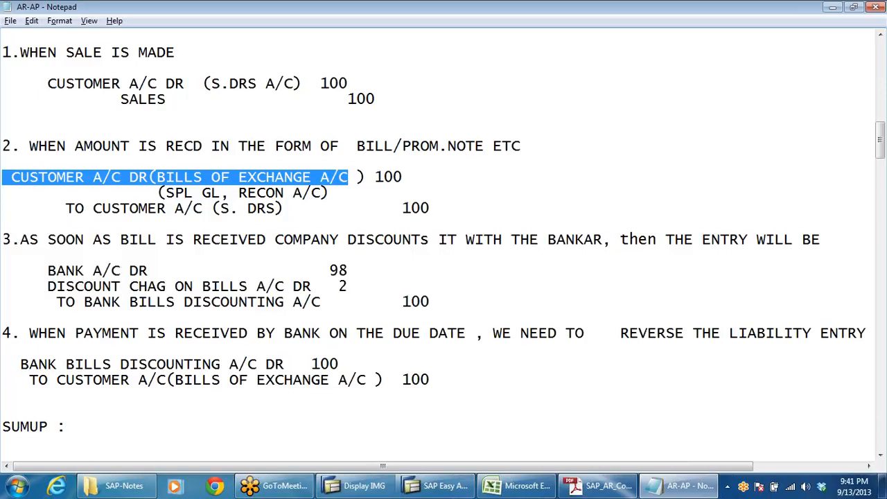
pyautogui.moveTo(93, 303); pyautogui.dragTo(2, 318)
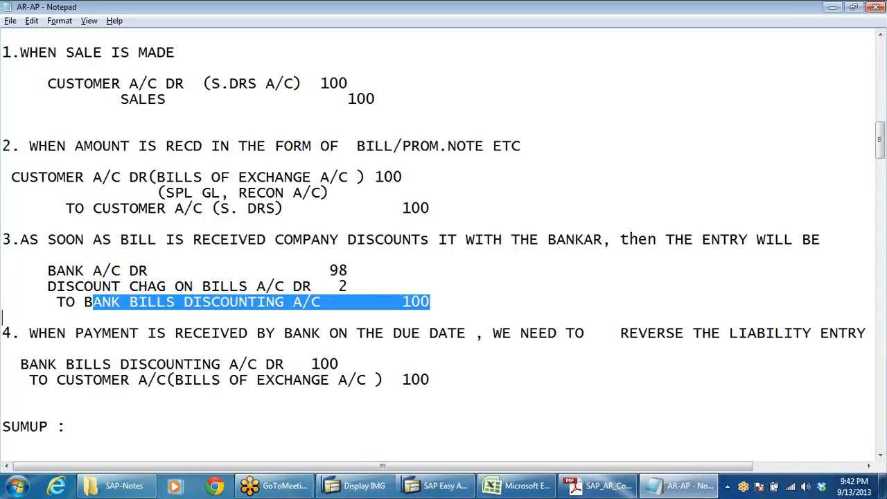
# Step: Insert "contingent" before "LIABILITY ENTRY" in heading 4 and move that phrase onto a new line
pyautogui.click(729, 332)
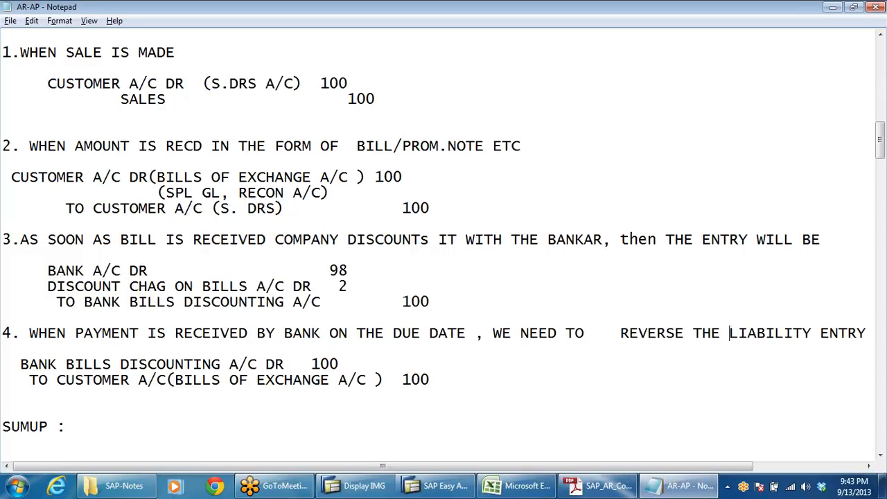
pyautogui.write('con')
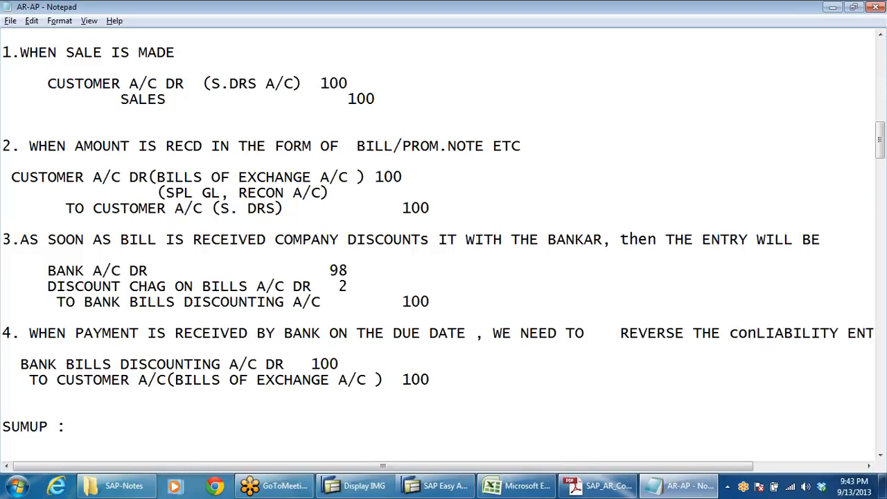
pyautogui.write('tingent')
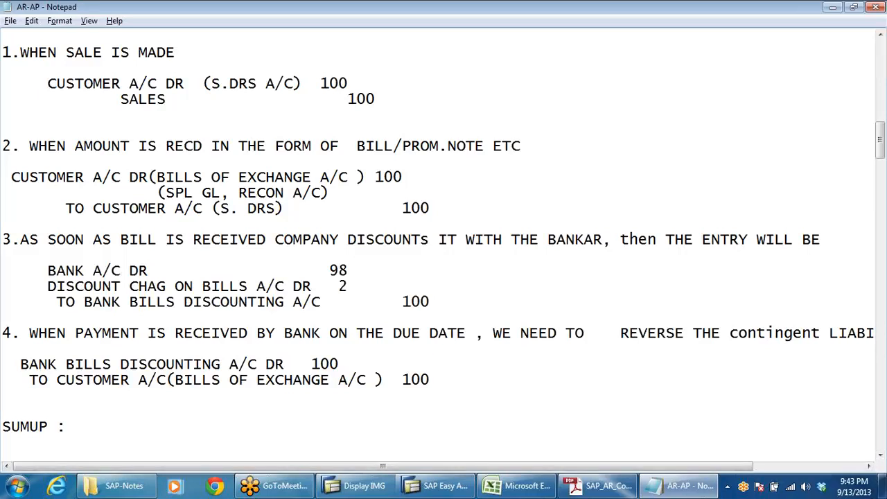
pyautogui.click(730, 334)
pyautogui.press('Return')
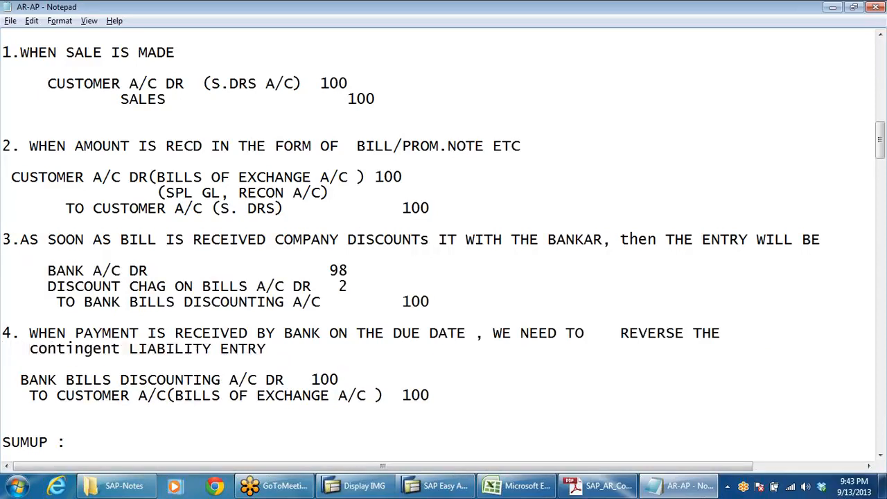
# Step: Review how entry 4 reverses the bank bills discounting account against the customer's bills of exchange account, down to the SUMUP section
pyautogui.scroll(-2, 444, 243)
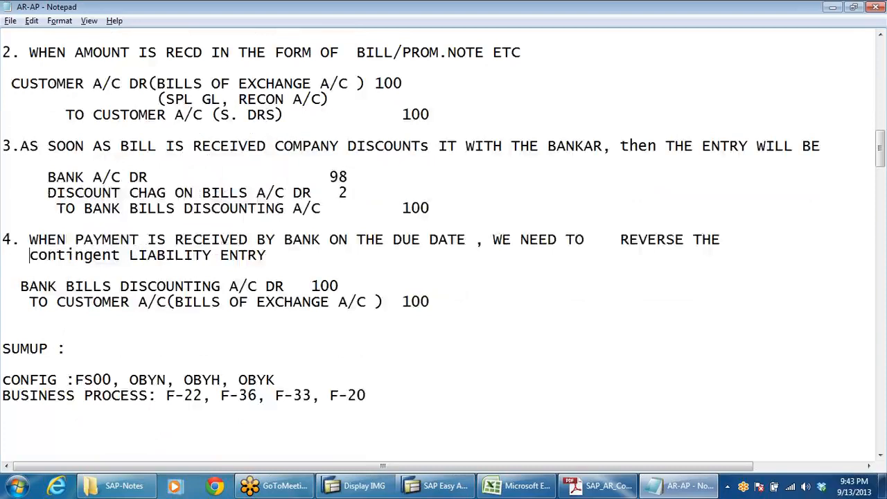
pyautogui.click(312, 208)
pyautogui.click(266, 286)
pyautogui.moveTo(447, 302); pyautogui.dragTo(248, 302)
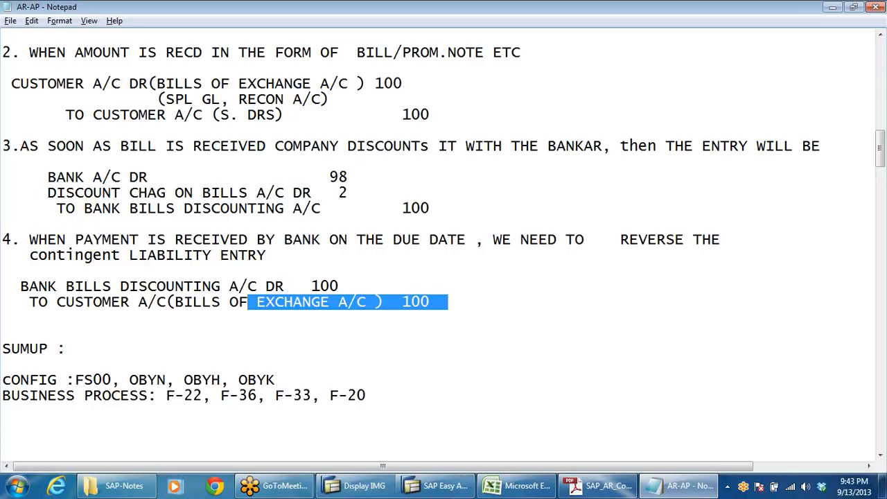
pyautogui.scroll(-2, 444, 240)
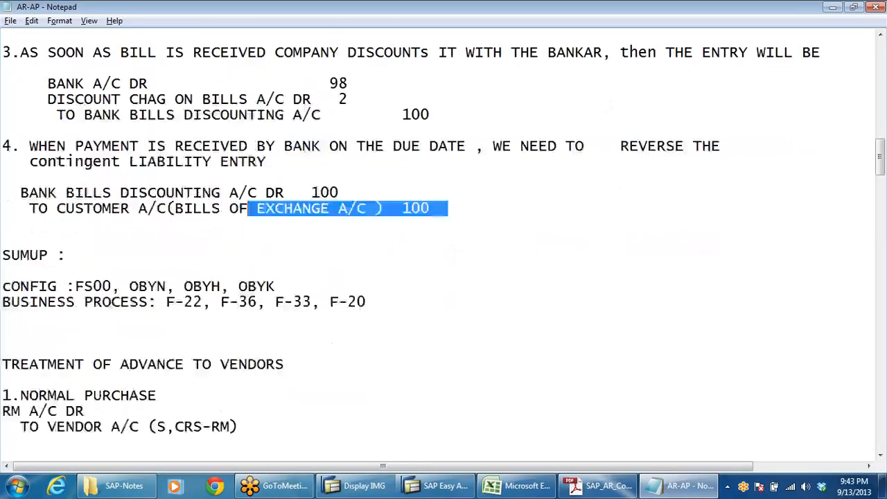
# Step: Look through SAP Easy Access, the SAP_AR_Config PDF's topic list and the Excel workbook, and return to the AR-AP notes in Notepad
pyautogui.click(444, 487)
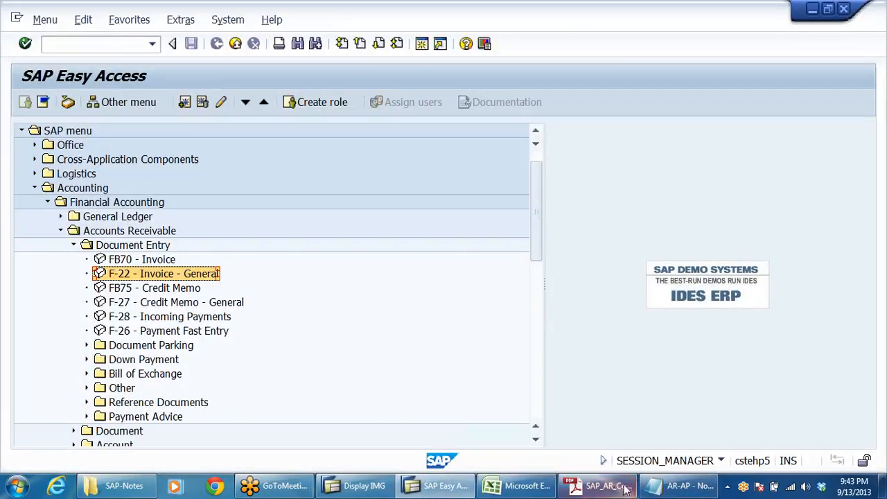
pyautogui.click(597, 486)
pyautogui.scroll(-2, 485, 361)
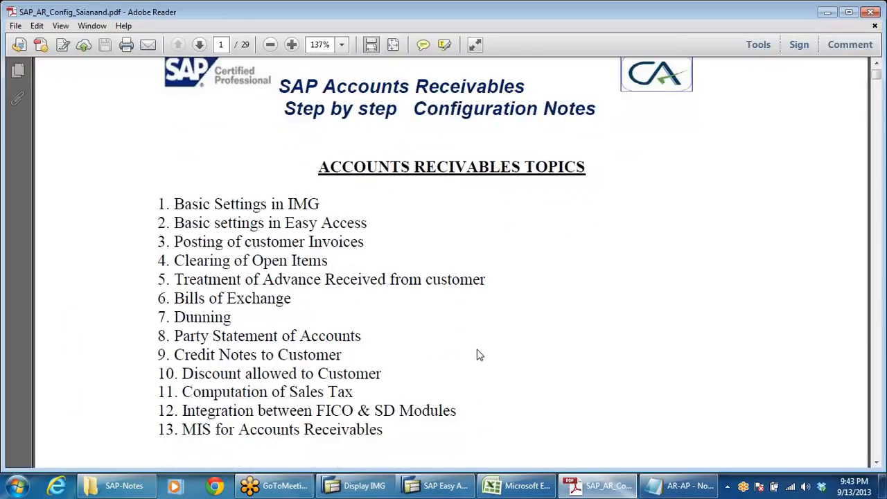
pyautogui.hotkey('alt', 'Tab')
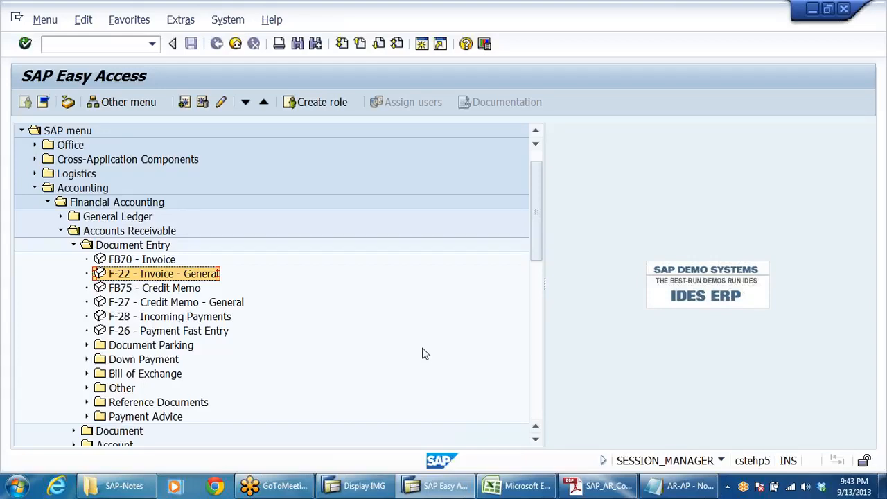
pyautogui.click(436, 491)
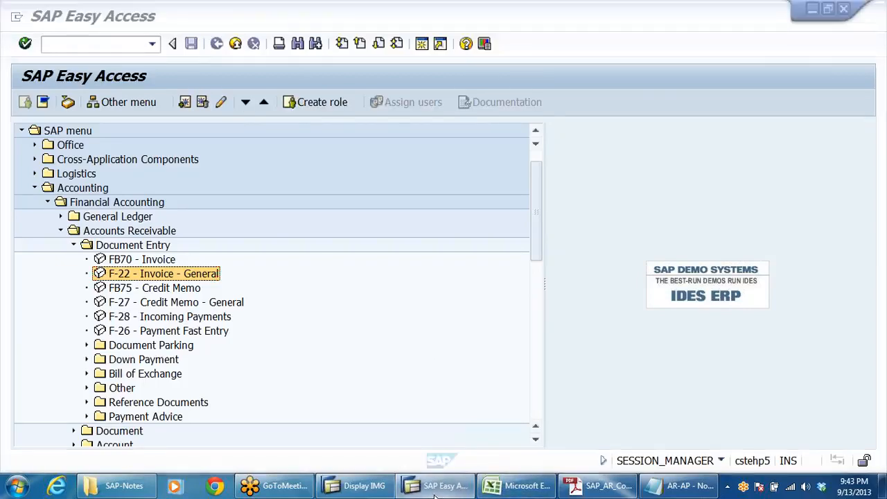
pyautogui.click(606, 494)
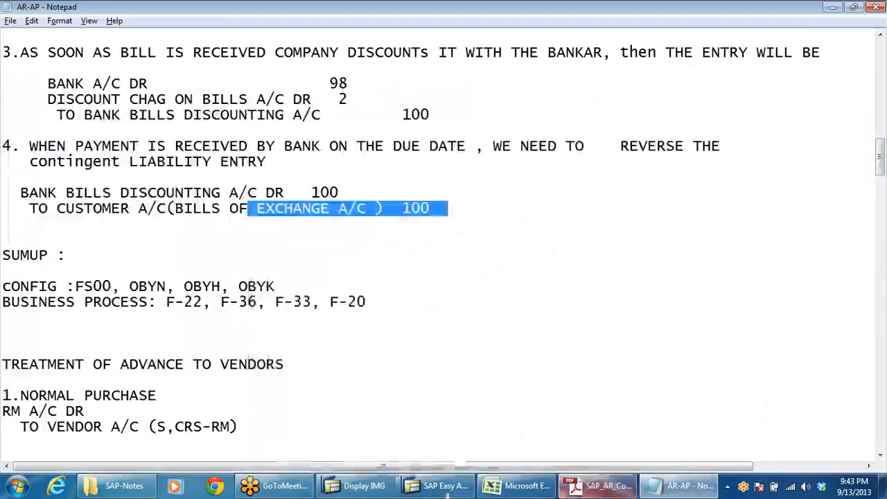
pyautogui.click(520, 486)
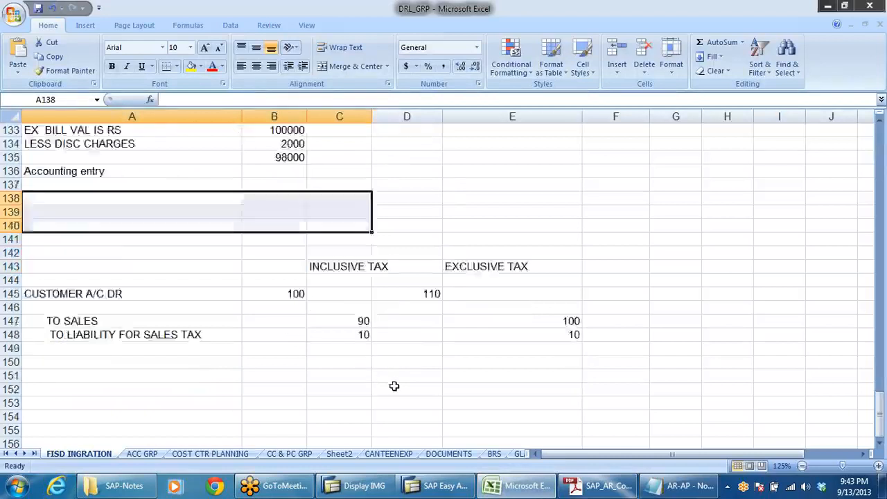
pyautogui.scroll(-2, 393, 386)
pyautogui.click(680, 486)
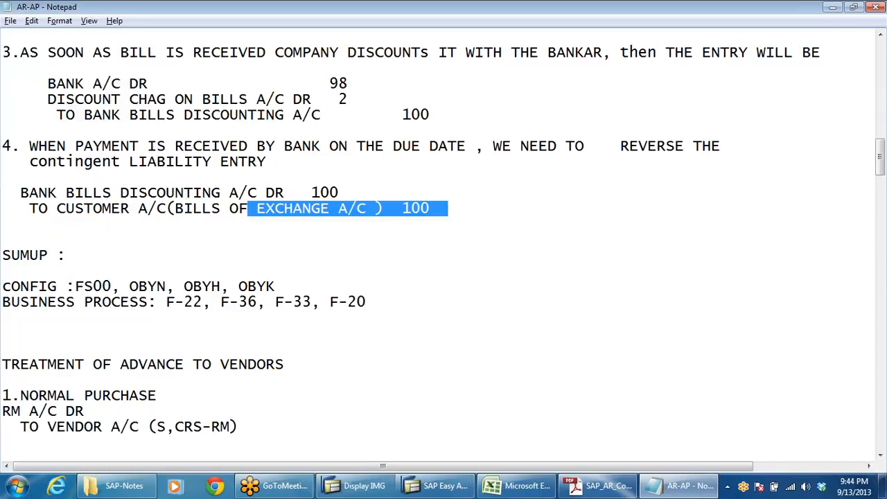
# Step: Highlight and compare entry 3's bank bills discounting credit with entry 4's matching debit and customer bills of exchange credit
pyautogui.moveTo(438, 208); pyautogui.dragTo(229, 208)
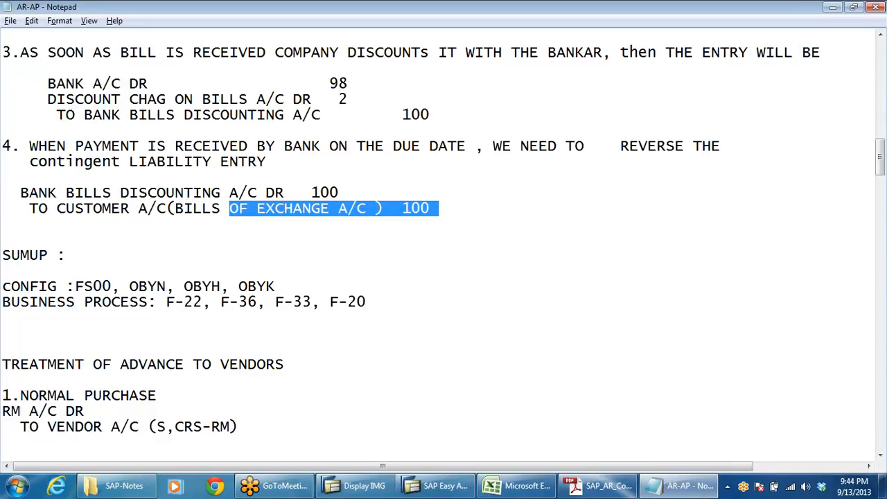
pyautogui.moveTo(75, 114); pyautogui.dragTo(430, 115)
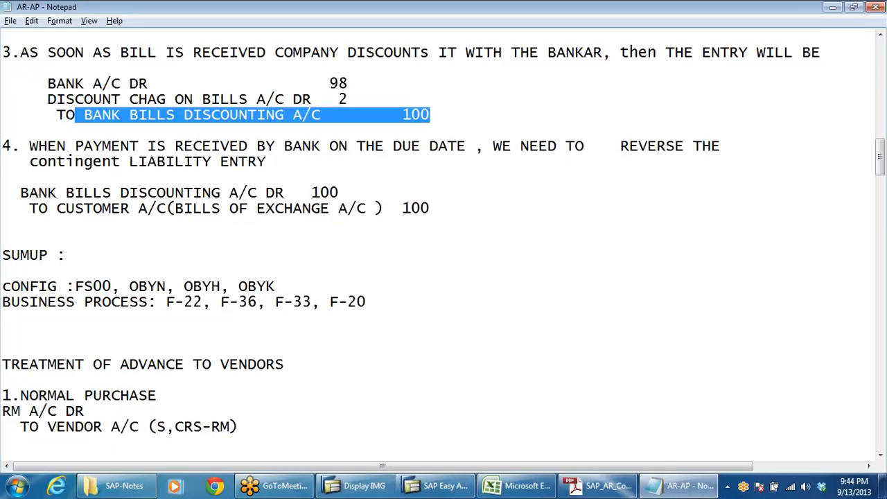
pyautogui.moveTo(21, 193); pyautogui.dragTo(330, 192)
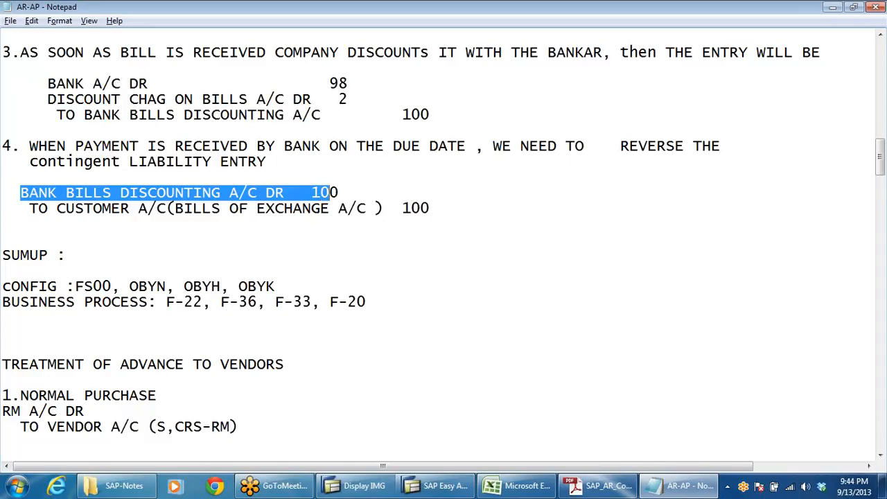
pyautogui.moveTo(685, 208); pyautogui.dragTo(211, 208)
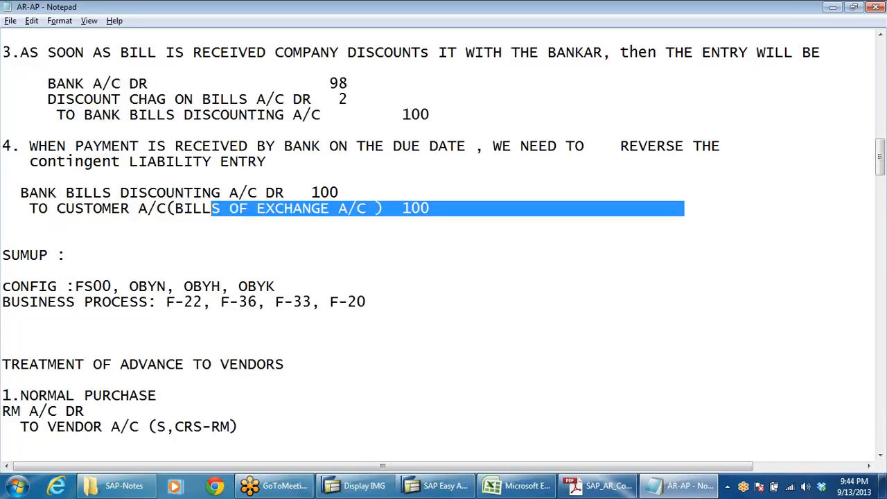
pyautogui.click(2, 224)
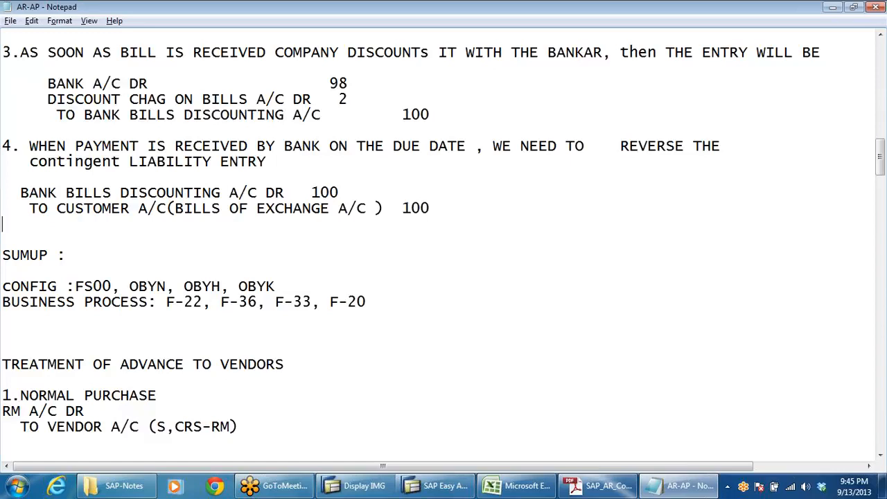
# Step: Highlight and review entry 4's debit and credit lines, and entry 3's discount charges and bank bills discounting lines
pyautogui.moveTo(20, 193); pyautogui.dragTo(366, 193)
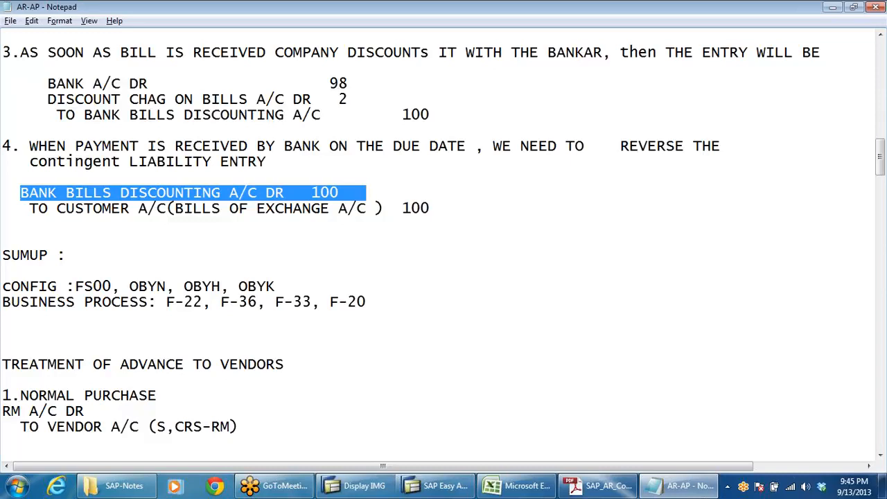
pyautogui.moveTo(29, 208); pyautogui.dragTo(430, 220)
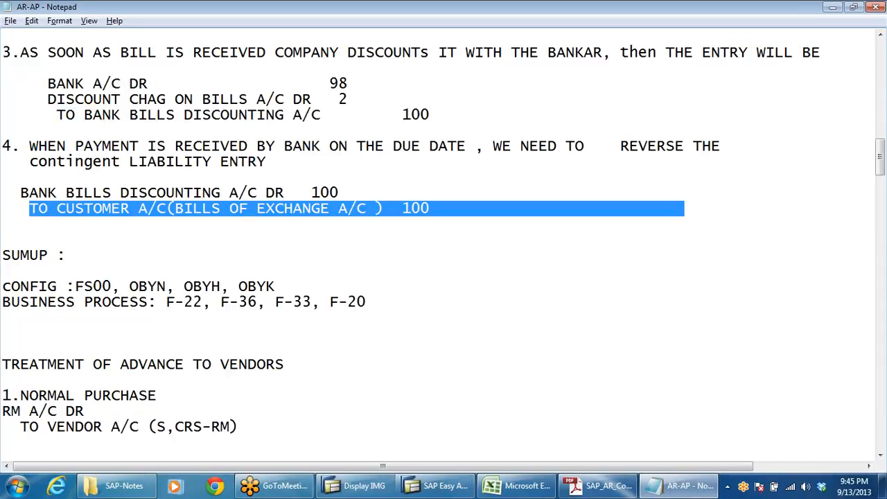
pyautogui.click(366, 302)
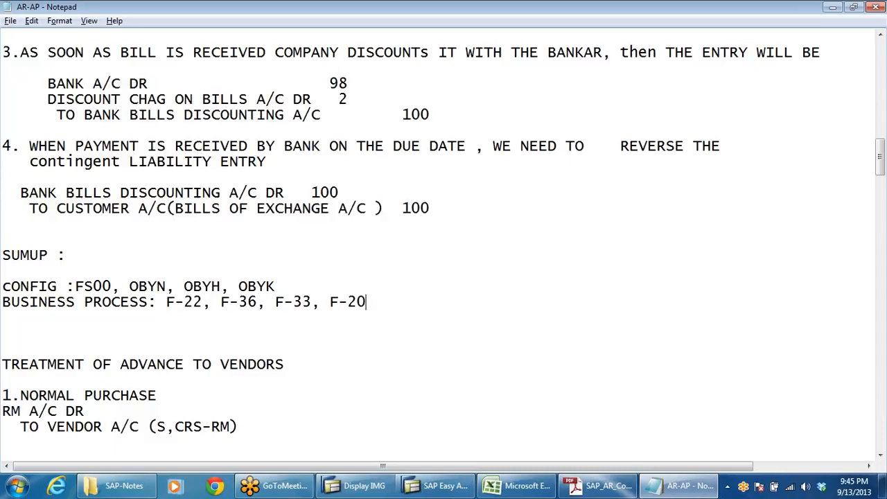
pyautogui.click(425, 488)
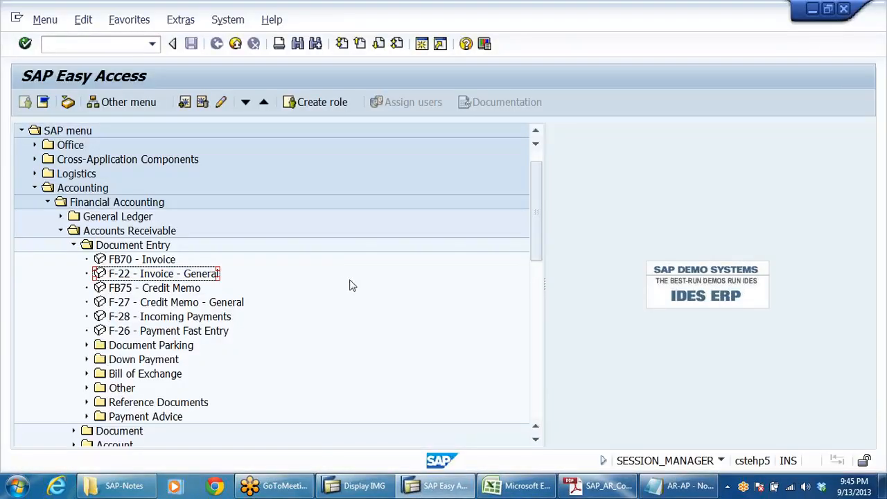
pyautogui.click(671, 486)
pyautogui.scroll(3, 444, 242)
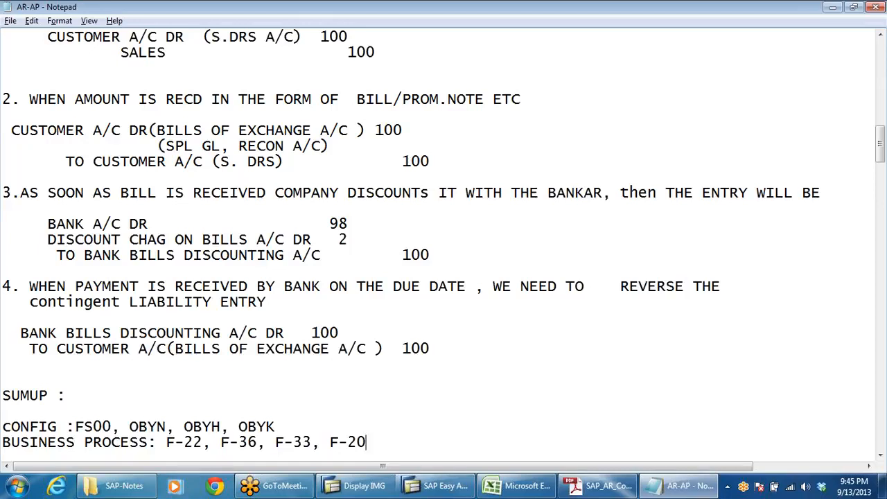
pyautogui.moveTo(47, 239); pyautogui.dragTo(347, 239)
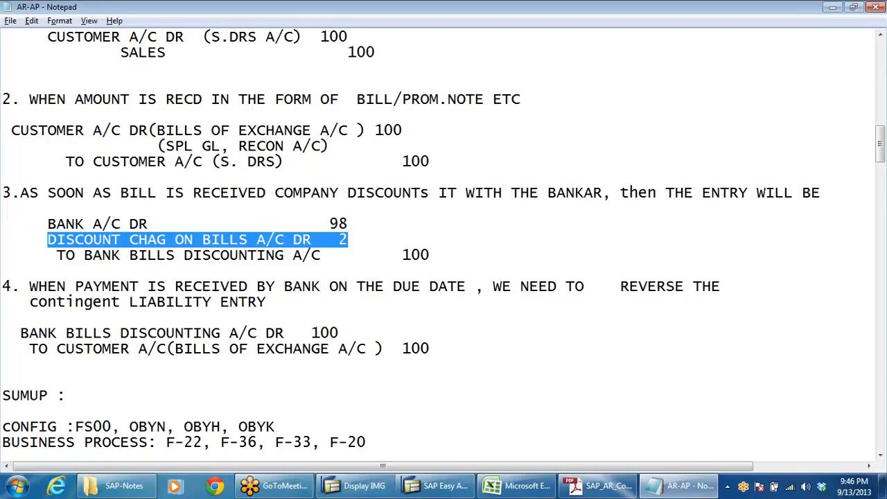
pyautogui.moveTo(84, 255); pyautogui.dragTo(430, 255)
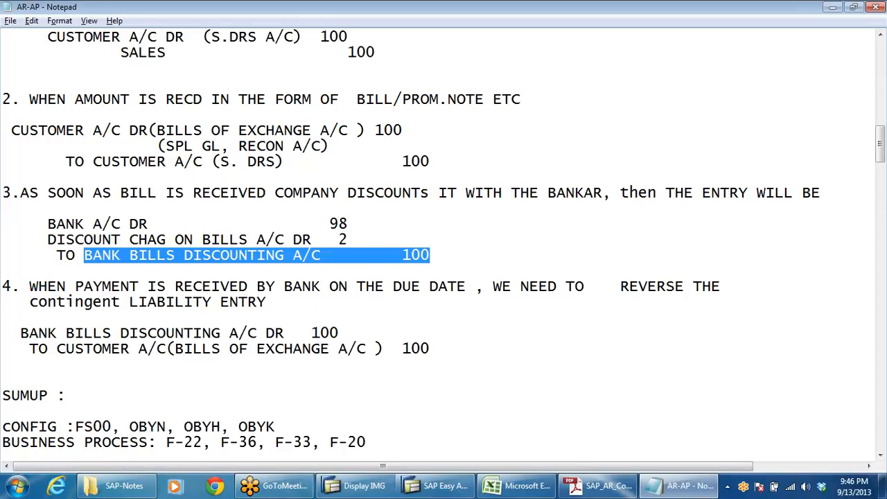
# Step: Switch to SAP Easy Access and start transaction FS00 for G/L account master record maintenance
pyautogui.hotkey('alt', 'Tab')
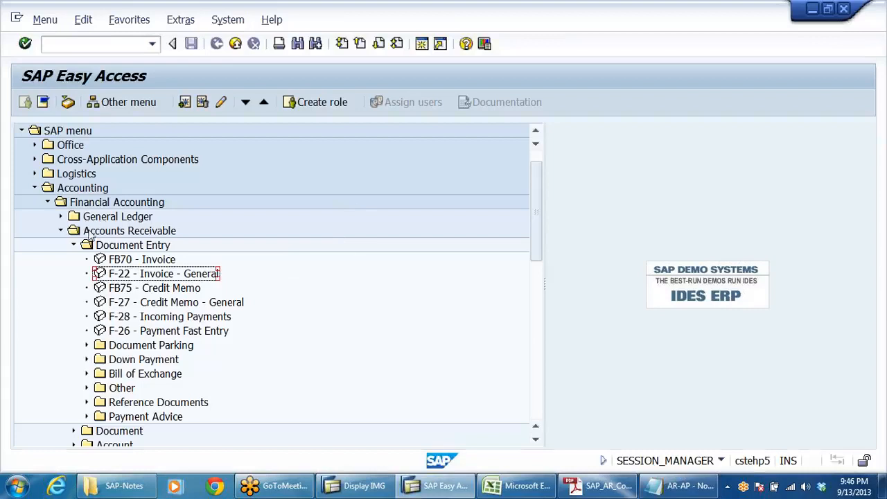
pyautogui.hotkey('ctrl', '/')
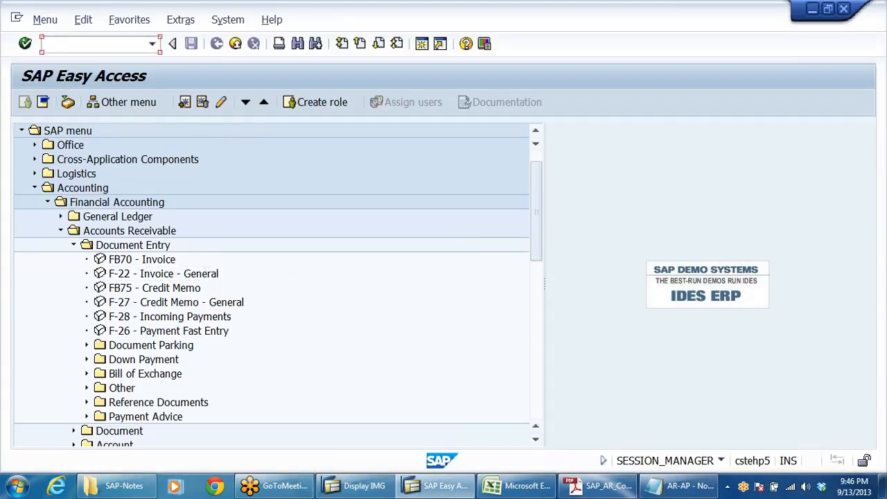
pyautogui.write('fs00')
pyautogui.press('BackSpace')
pyautogui.press('BackSpace')
pyautogui.press('BackSpace')
pyautogui.press('BackSpace')
pyautogui.press('capslock')
pyautogui.write('FS00')
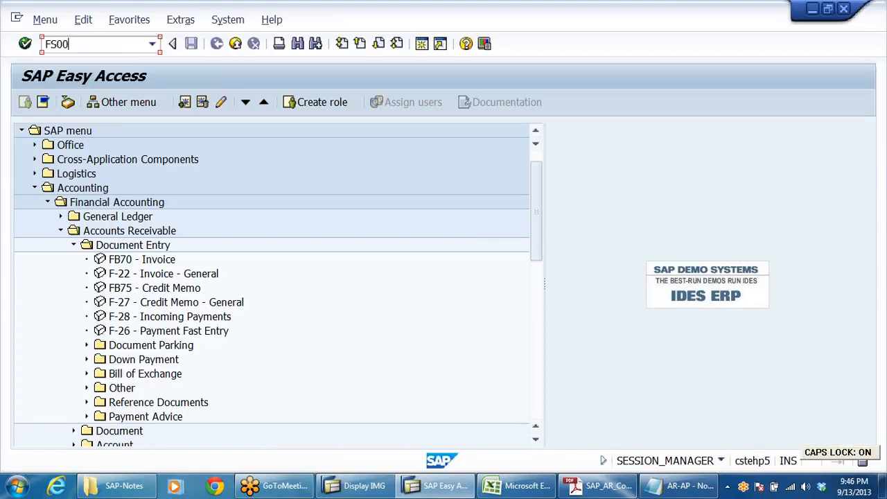
pyautogui.press('Return')
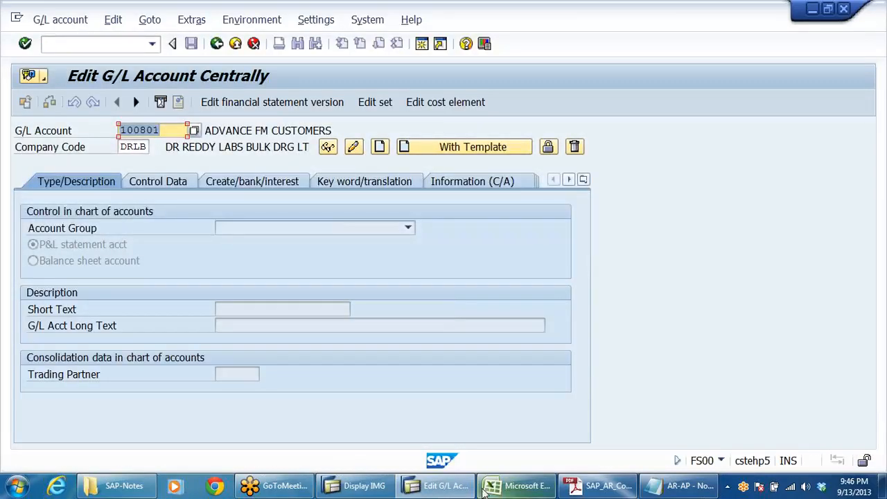
# Step: Look through the SAP_AR_Config PDF for the bills of exchange chapter's accounting entries and configuration steps
pyautogui.click(597, 486)
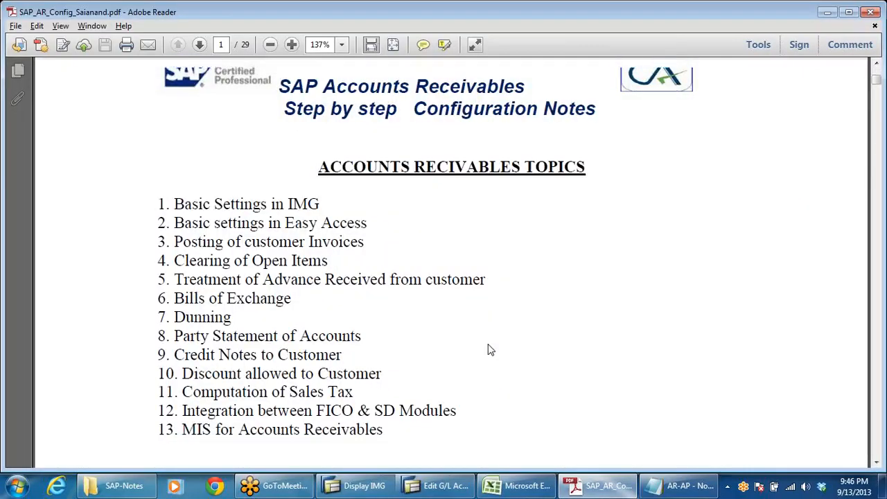
pyautogui.scroll(-20, 489, 350)
pyautogui.scroll(-20, 489, 350)
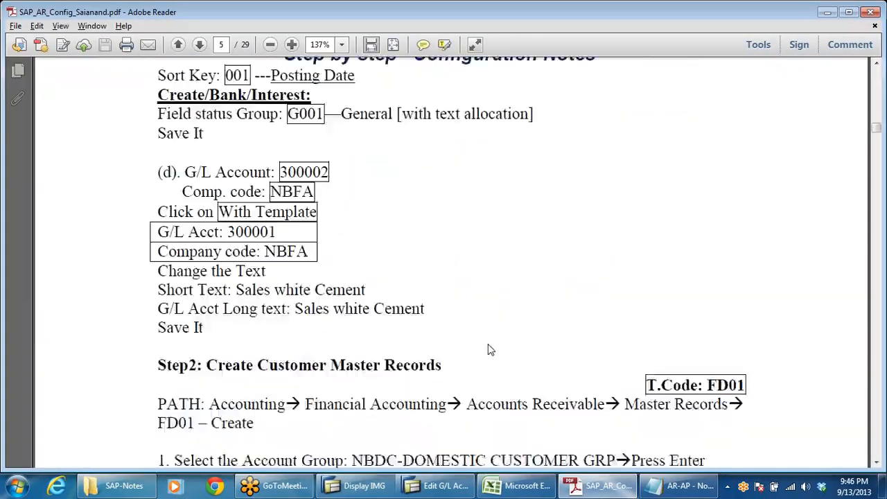
pyautogui.scroll(-20, 488, 350)
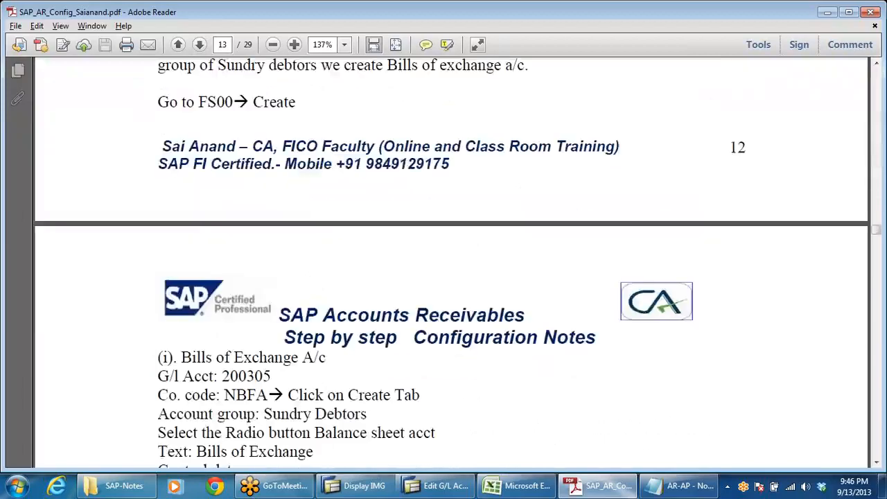
pyautogui.scroll(-10, 488, 350)
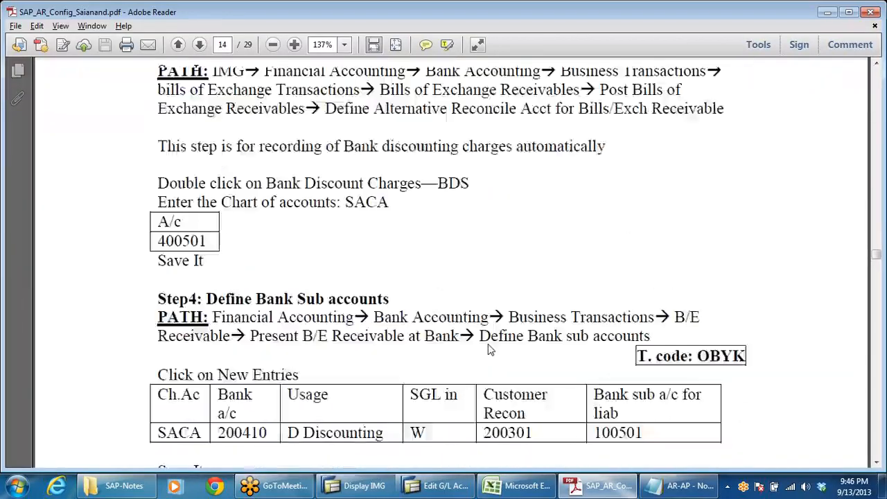
pyautogui.scroll(-10, 489, 350)
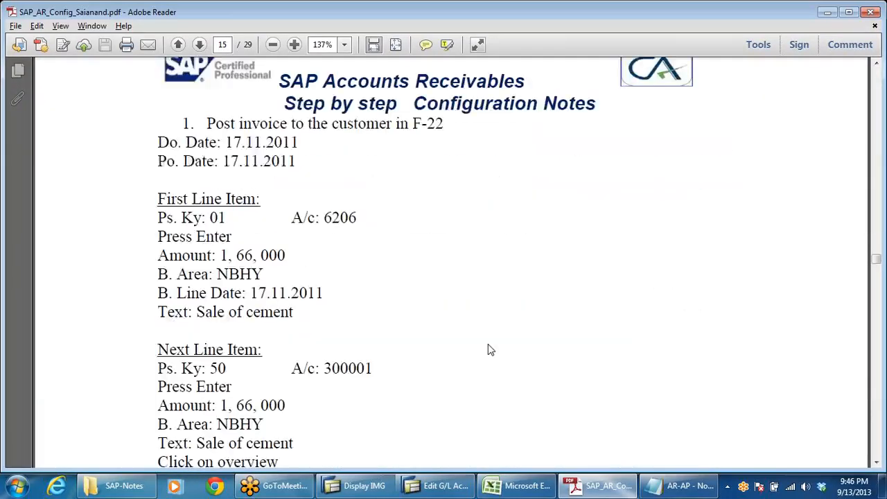
pyautogui.scroll(-3, 474, 337)
pyautogui.scroll(15, 476, 341)
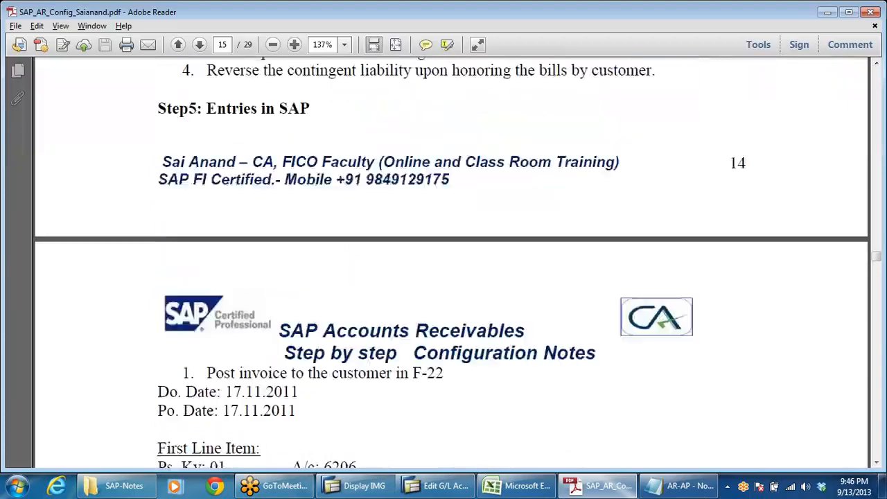
pyautogui.scroll(5, 450, 260)
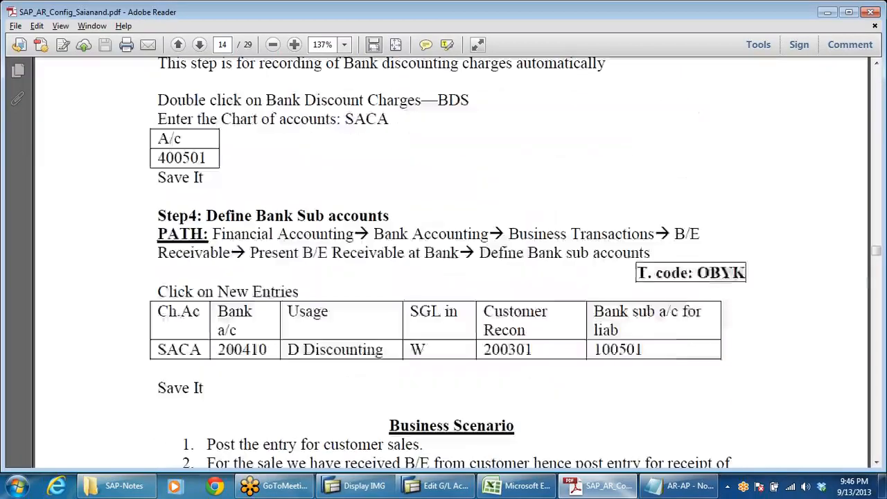
pyautogui.scroll(20, 423, 312)
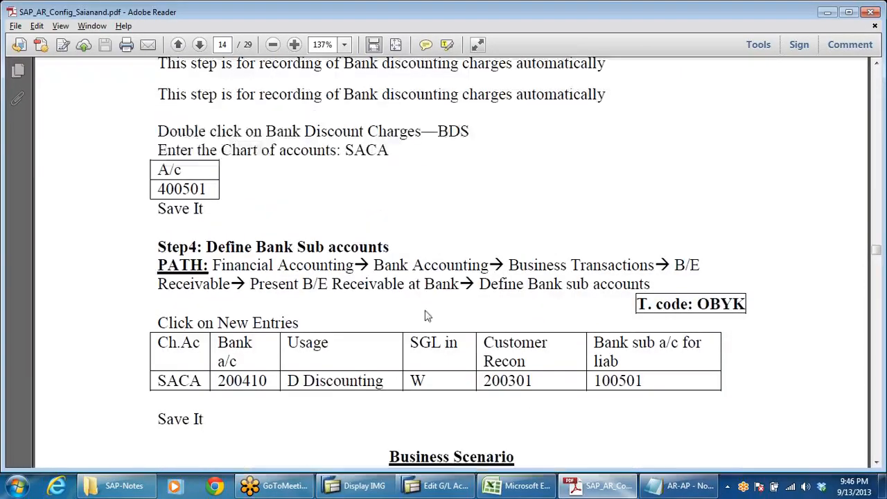
pyautogui.scroll(20, 409, 313)
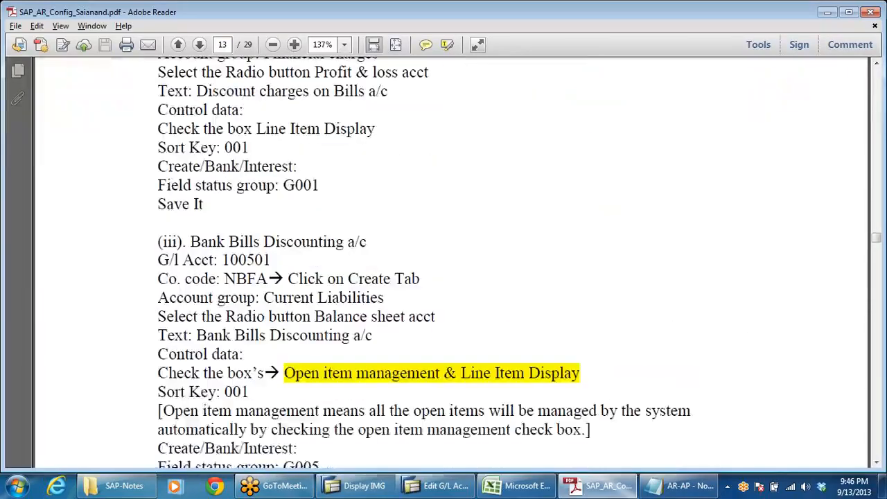
pyautogui.scroll(20, 403, 313)
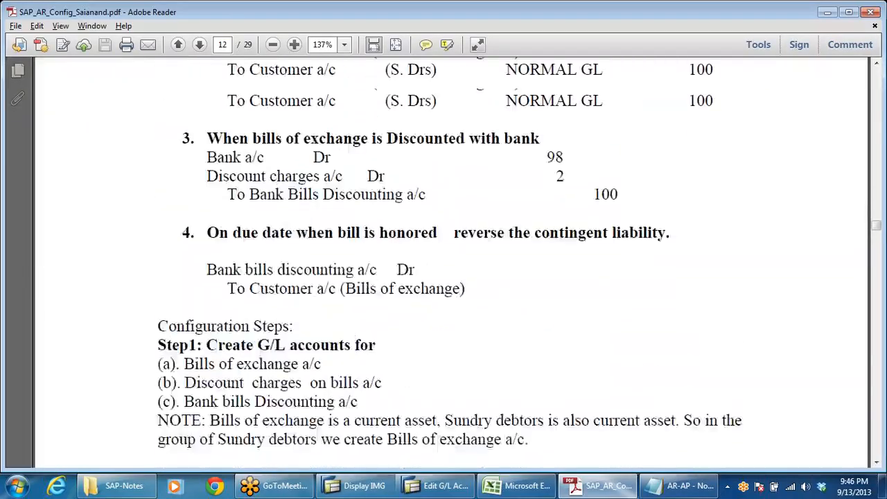
# Step: Read Step1's list of G/L accounts to create and the settings for the Bills of Exchange A/c
pyautogui.scroll(-4, 444, 263)
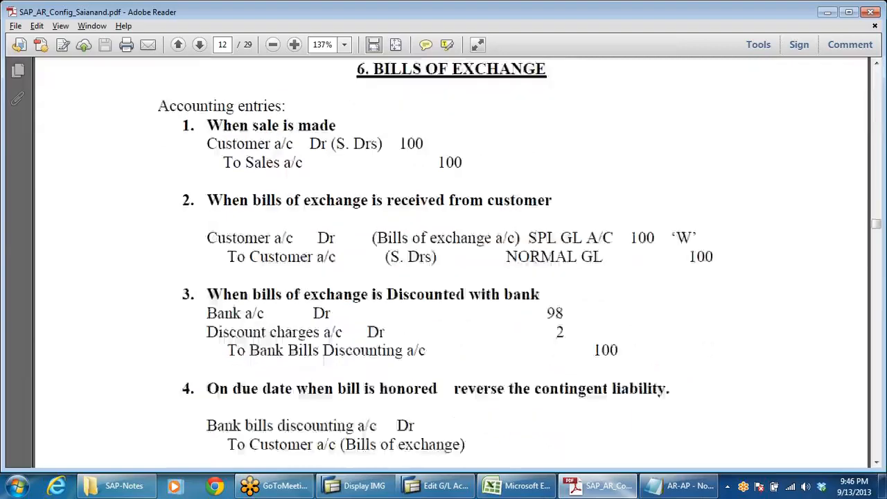
pyautogui.scroll(-7, 444, 264)
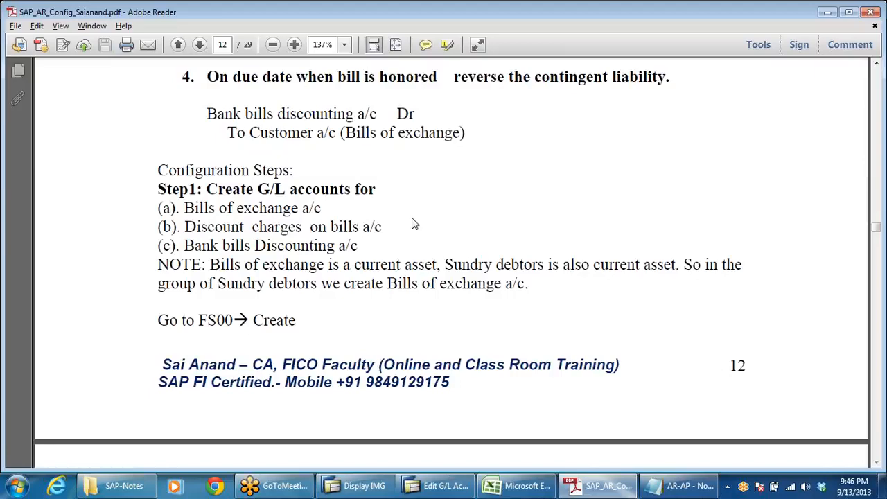
pyautogui.scroll(-9, 524, 254)
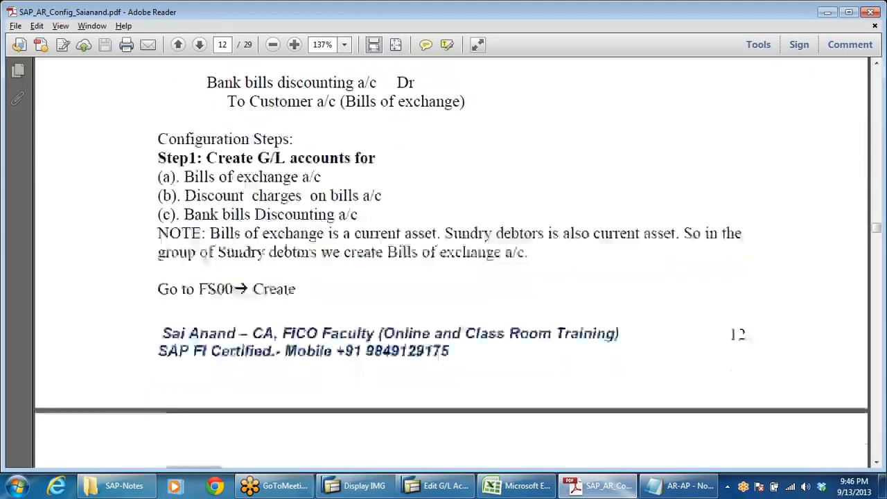
pyautogui.scroll(-2, 524, 254)
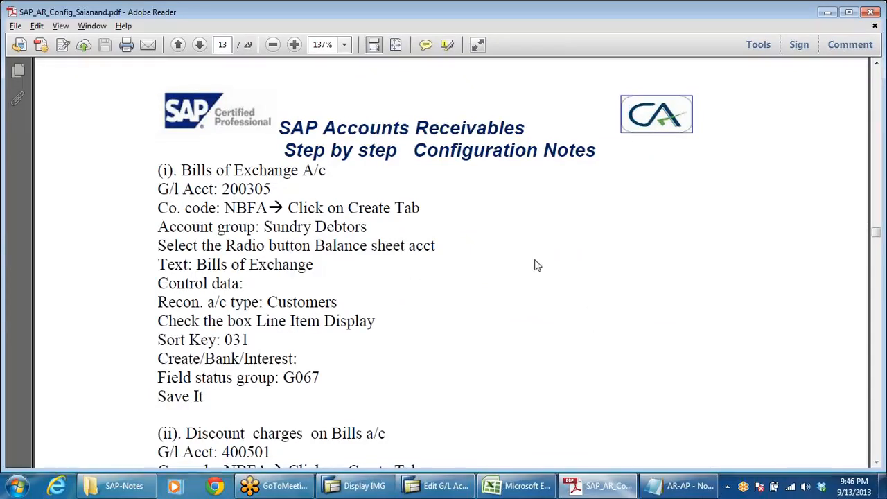
# Step: Switch to the DRL_GRP workbook in Excel and look up the Sundry Debtors number range on the ACC GRP sheet
pyautogui.hotkey('alt', 'Tab')
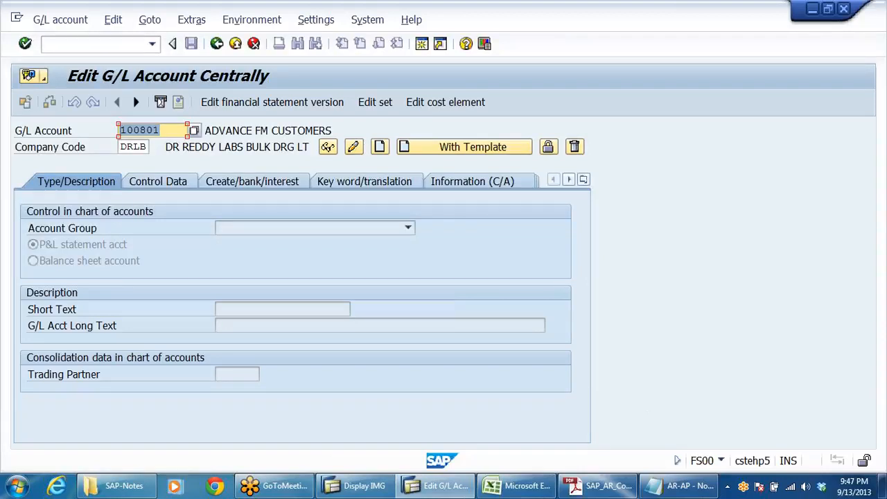
pyautogui.click(505, 487)
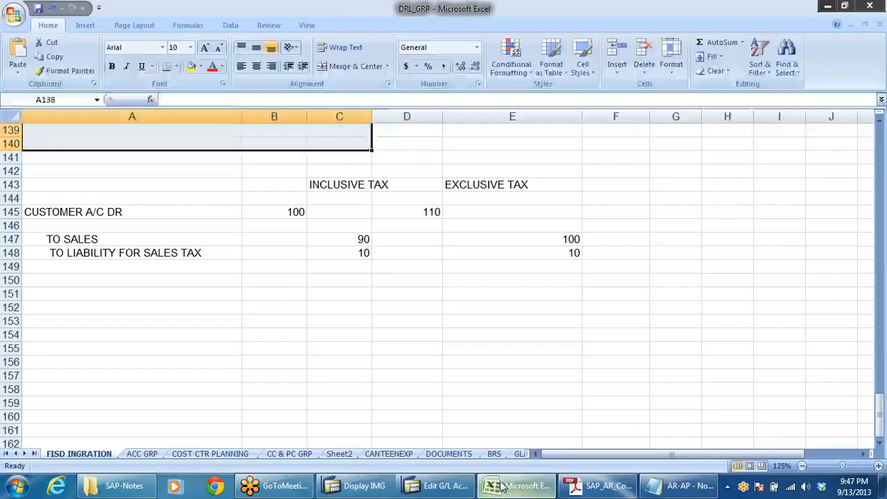
pyautogui.click(142, 454)
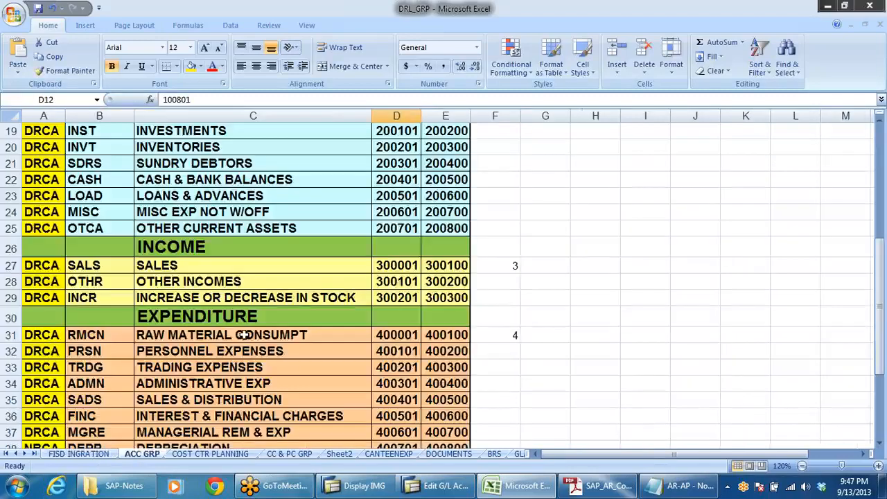
pyautogui.scroll(3, 243, 333)
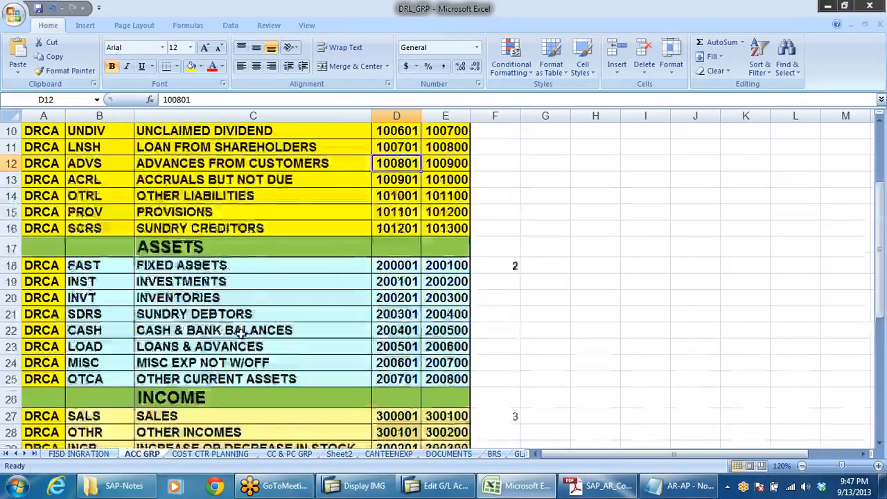
pyautogui.scroll(2, 243, 334)
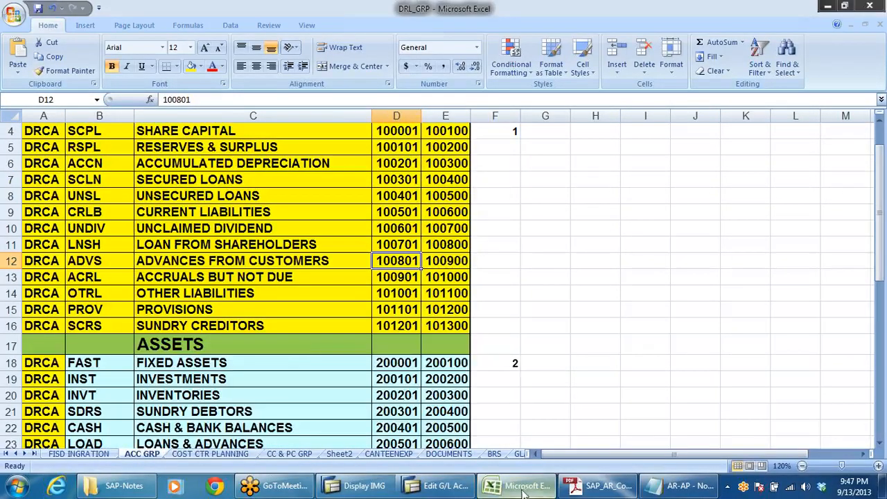
pyautogui.click(186, 199)
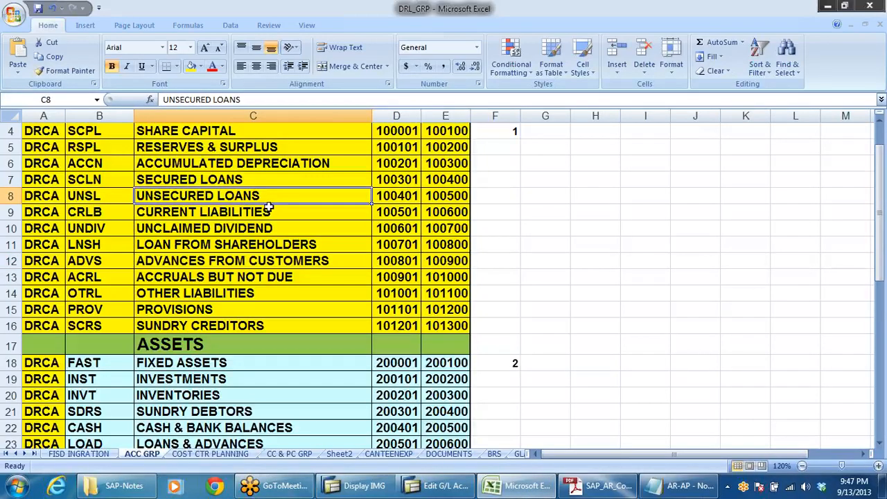
pyautogui.scroll(-2, 283, 272)
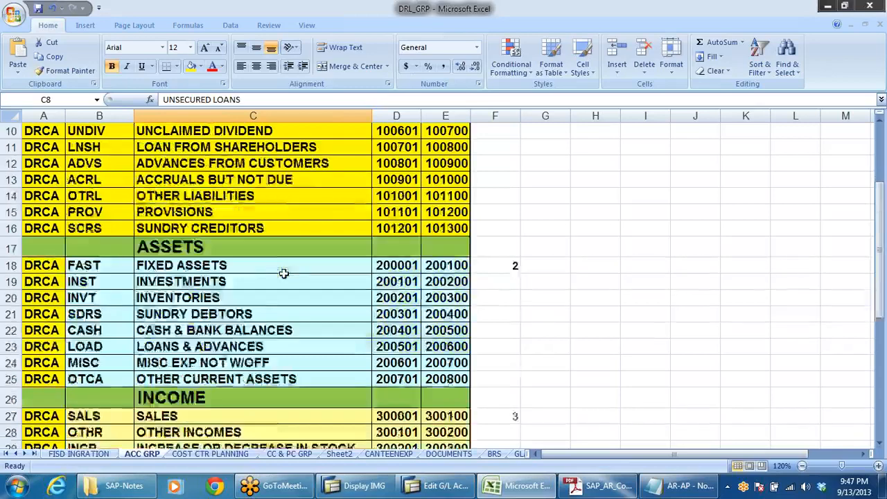
pyautogui.scroll(-1, 283, 273)
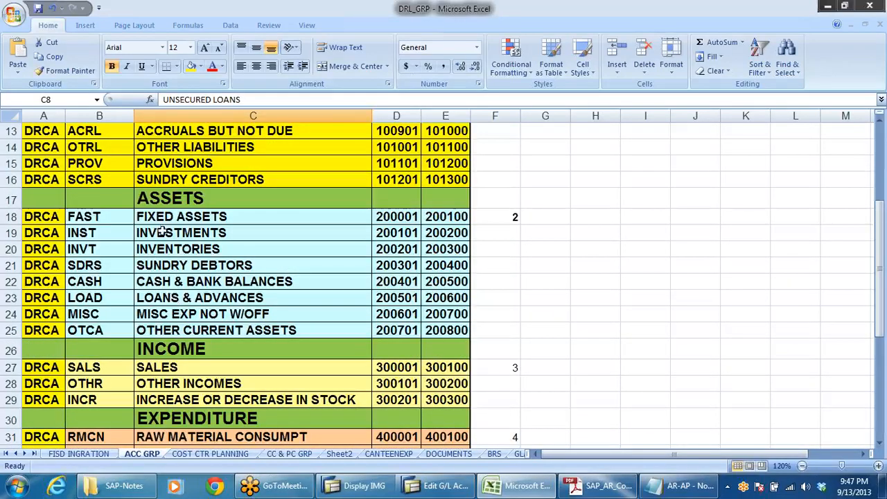
pyautogui.click(191, 266)
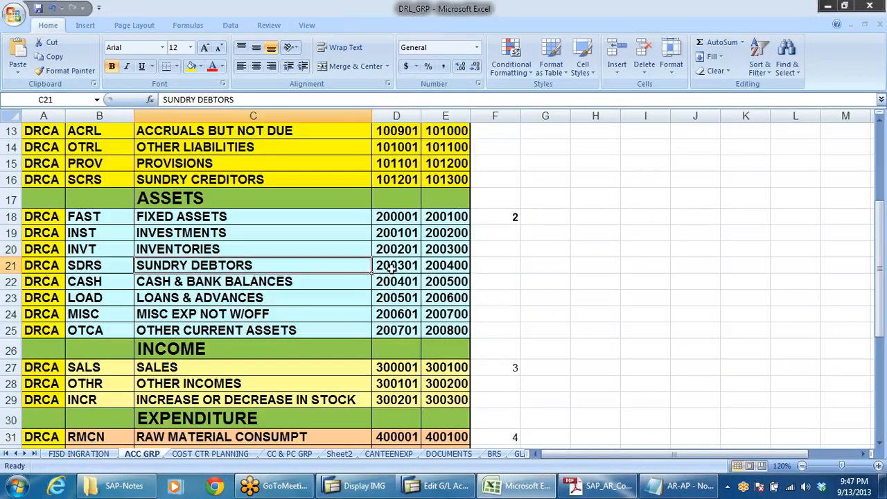
pyautogui.moveTo(392, 269); pyautogui.dragTo(453, 264)
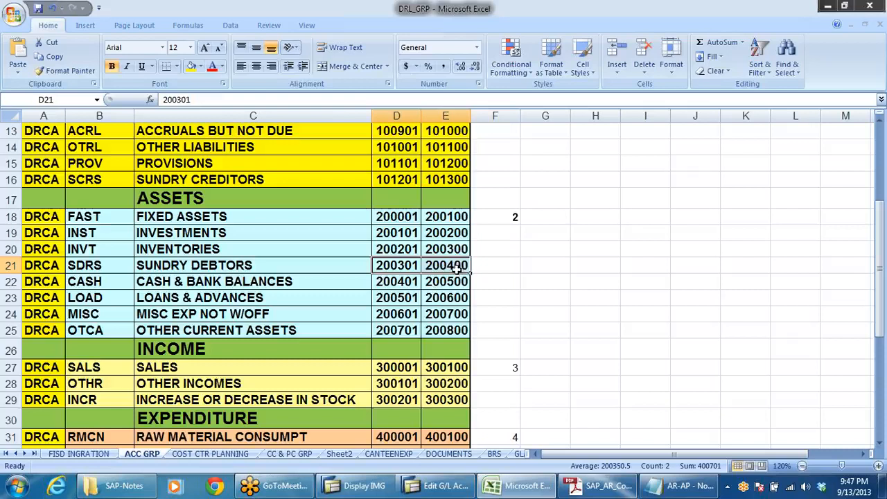
# Step: Switch to SAP and start creating G/L account 200305 in company code DRLB
pyautogui.click(381, 267)
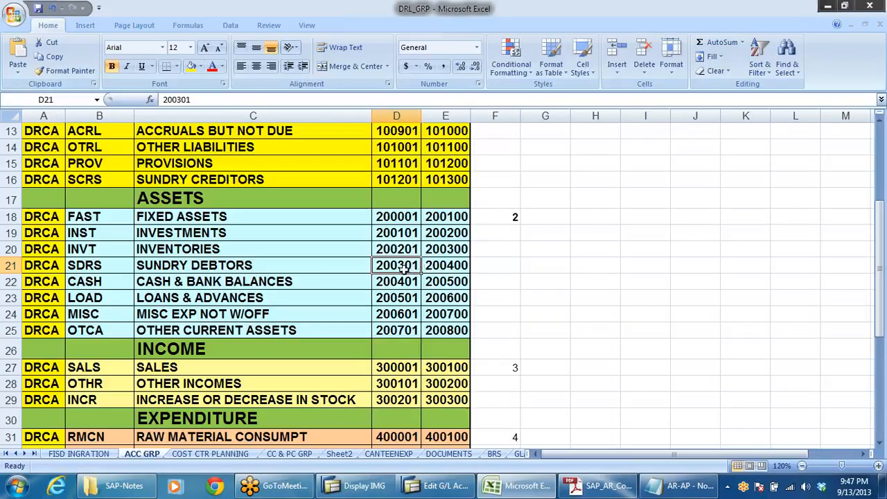
pyautogui.hotkey('alt', 'Tab')
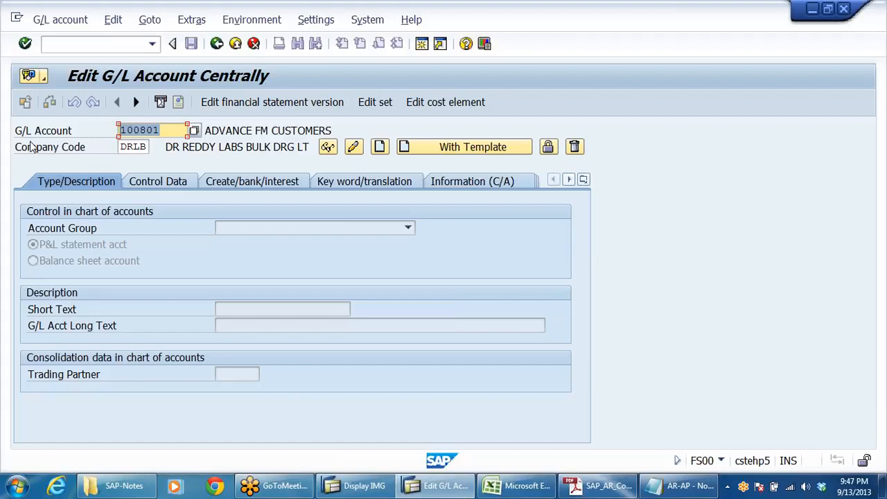
pyautogui.write('200305')
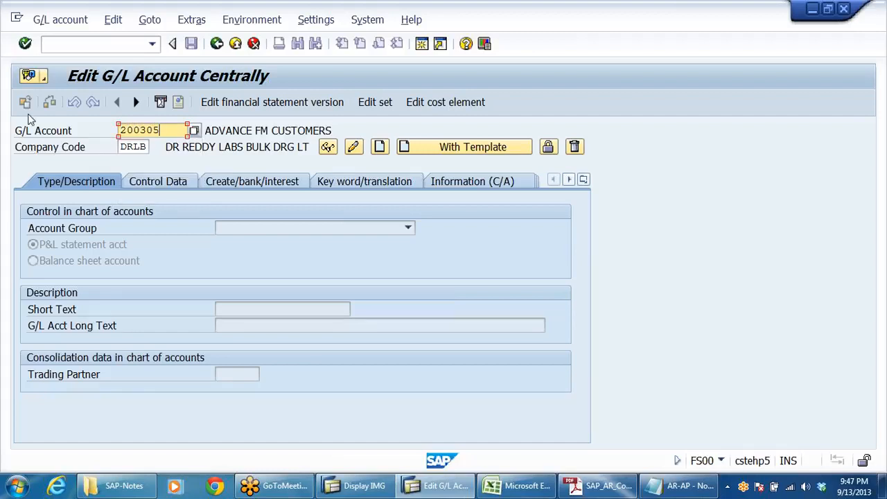
pyautogui.click(379, 149)
# Step: Assign account 200305 to the SUNDRY DEBTORS account group and make it a balance sheet account
pyautogui.click(407, 227)
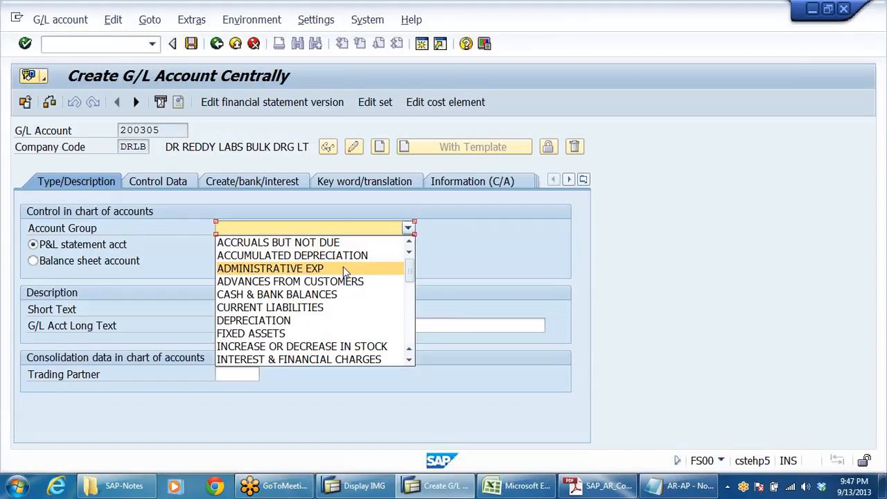
pyautogui.press('s')
pyautogui.press('Down')
pyautogui.press('Down')
pyautogui.press('Down')
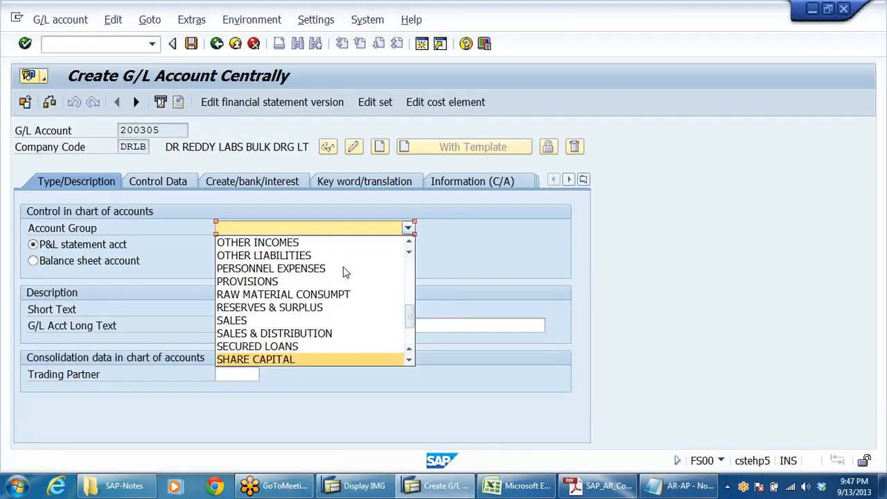
pyautogui.press('Down')
pyautogui.press('Down')
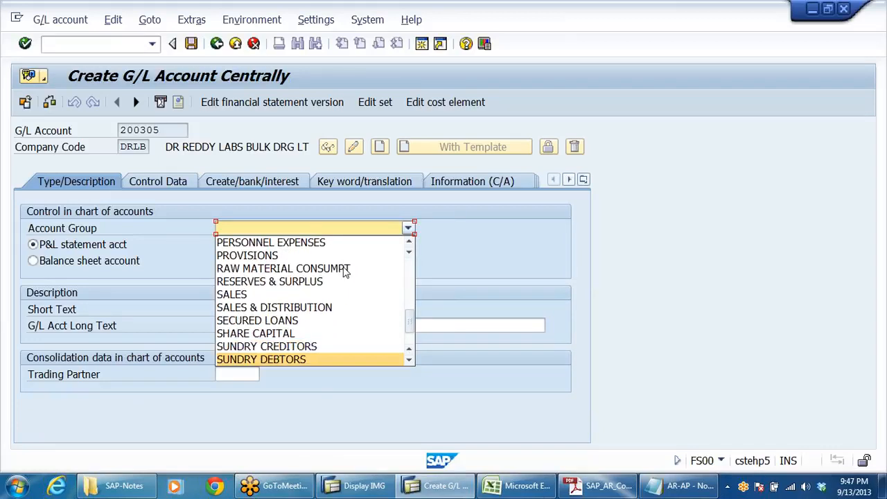
pyautogui.press('Return')
pyautogui.click(132, 268)
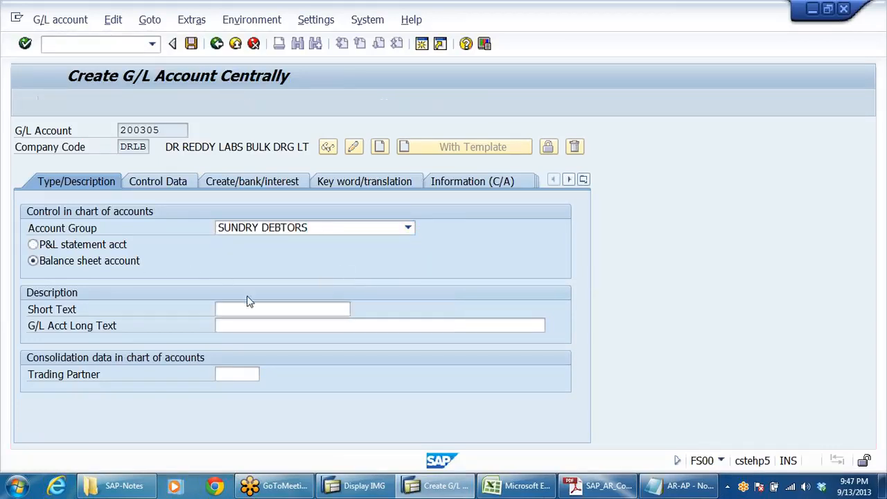
# Step: Enter BILLS OF EXCHANGE A/C as the G/L account's long text and copy it into the short text
pyautogui.click(257, 324)
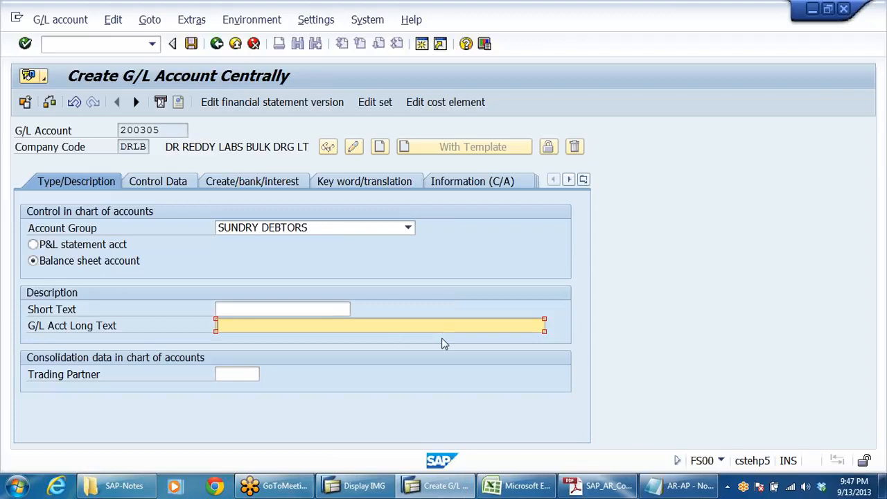
pyautogui.write('BILLS OF EXCHANGE')
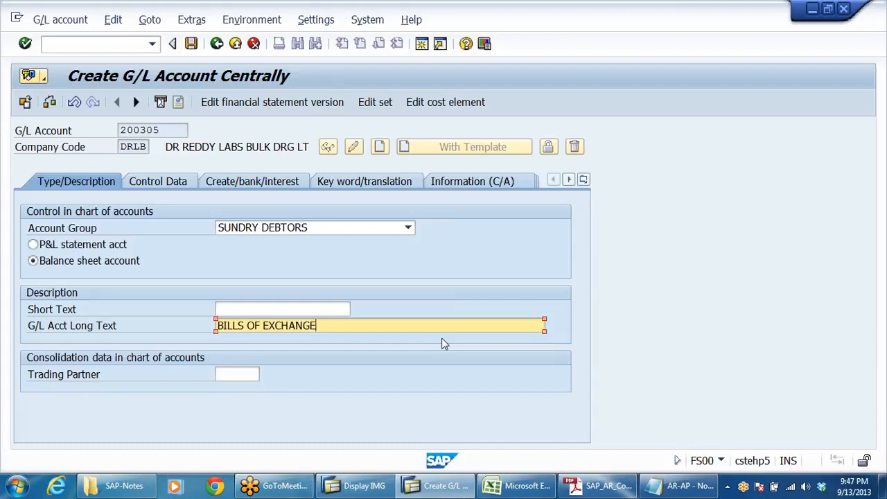
pyautogui.write(' A/C')
pyautogui.moveTo(338, 325); pyautogui.dragTo(101, 306)
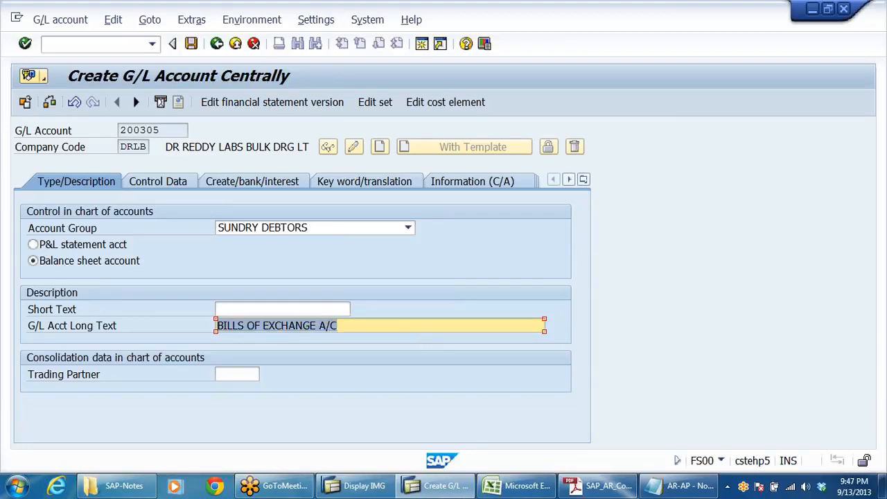
pyautogui.hotkey('ctrl', 'c')
pyautogui.click(241, 310)
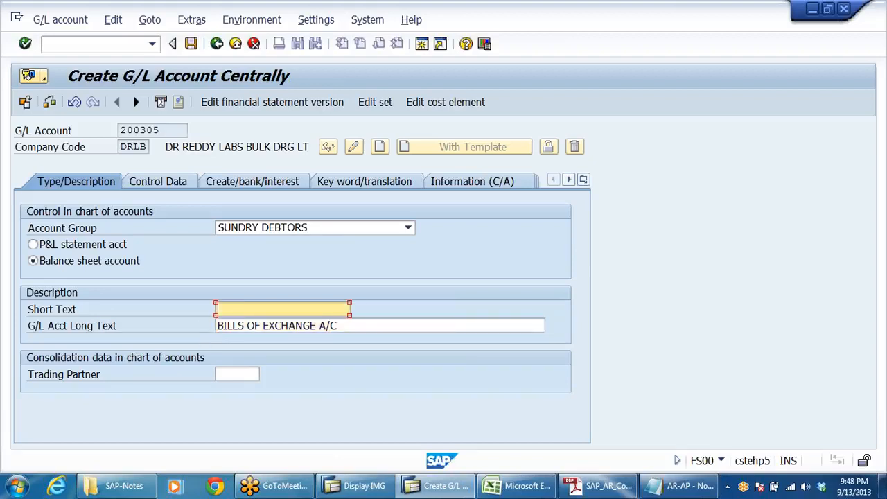
pyautogui.hotkey('ctrl', 'v')
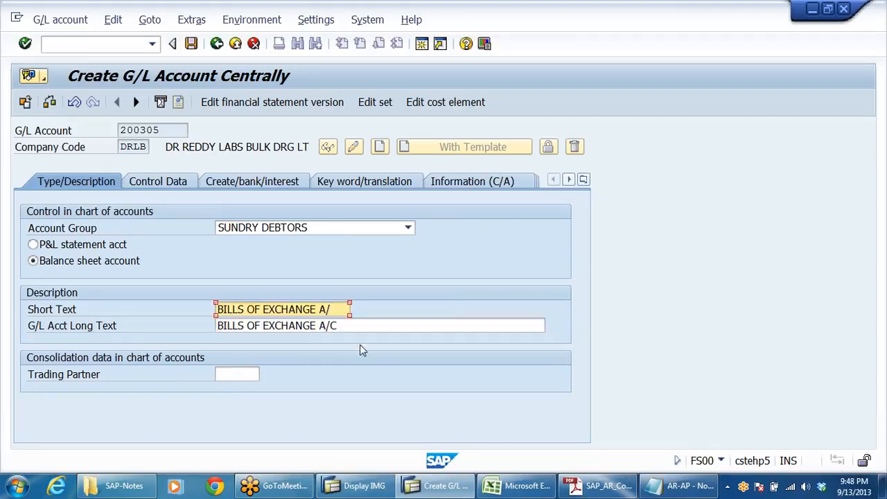
# Step: In the control data, set the reconciliation account type to Customers, enable line item display and set sort key 031
pyautogui.click(171, 182)
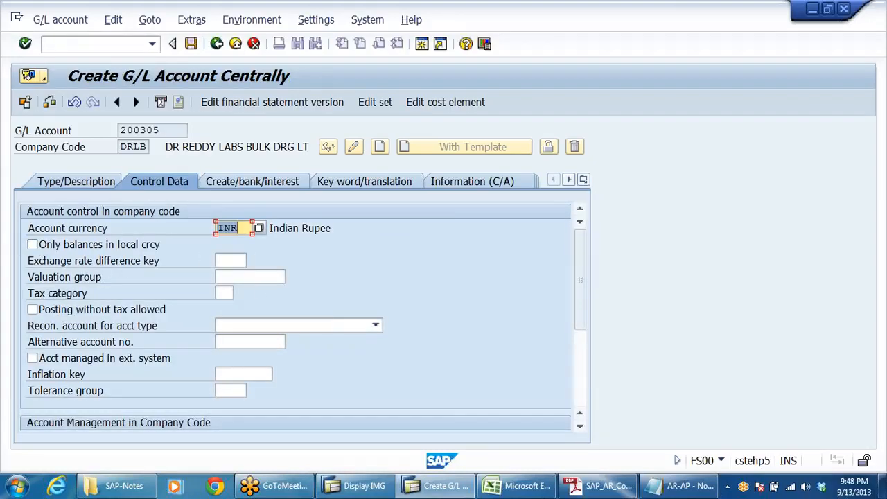
pyautogui.click(343, 324)
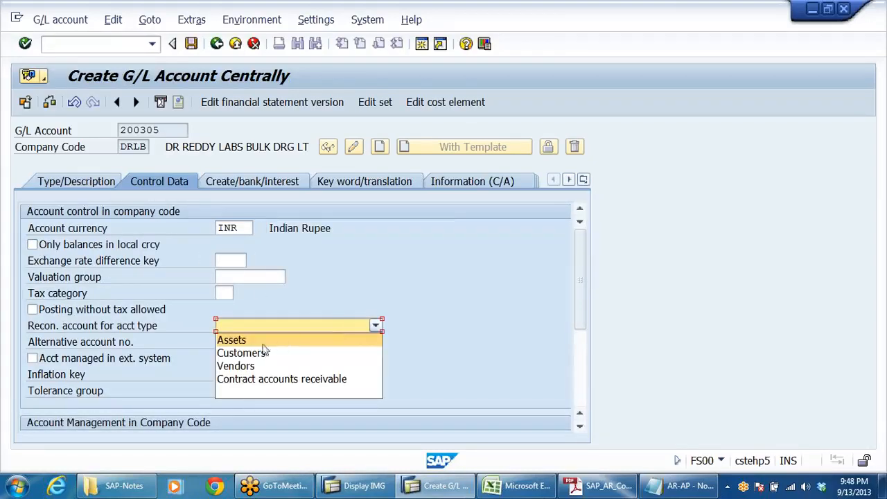
pyautogui.click(258, 354)
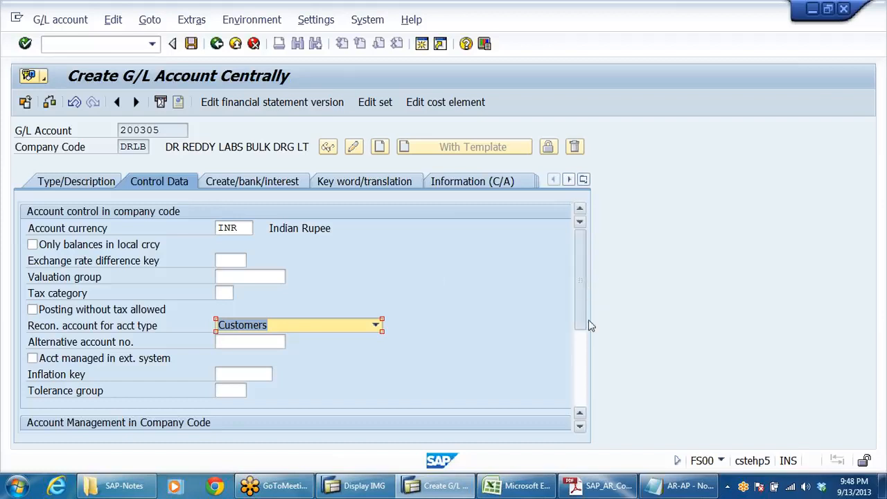
pyautogui.scroll(-3, 588, 320)
pyautogui.click(46, 312)
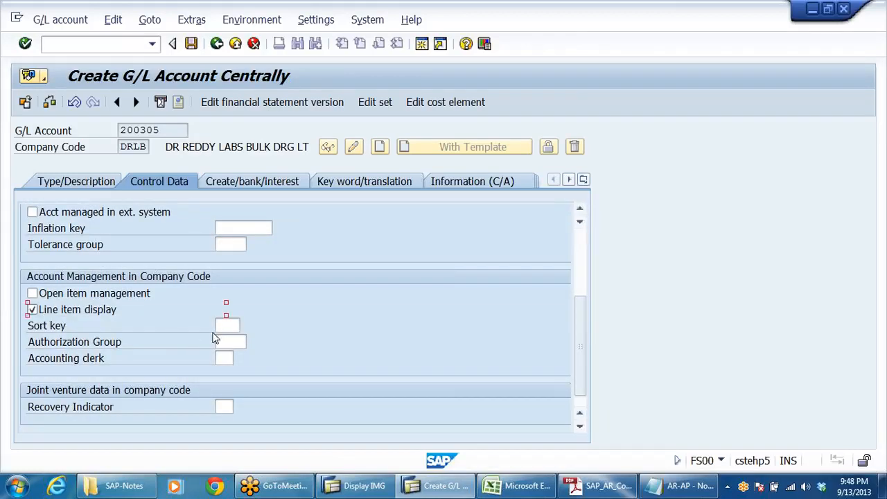
pyautogui.click(226, 325)
pyautogui.write('031')
# Step: Set the field status group to G067 and save the new G/L account
pyautogui.click(246, 179)
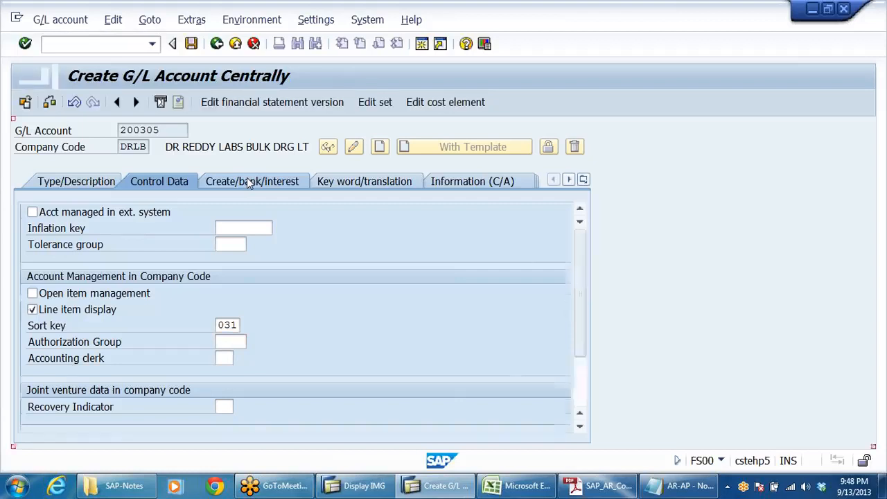
pyautogui.click(228, 228)
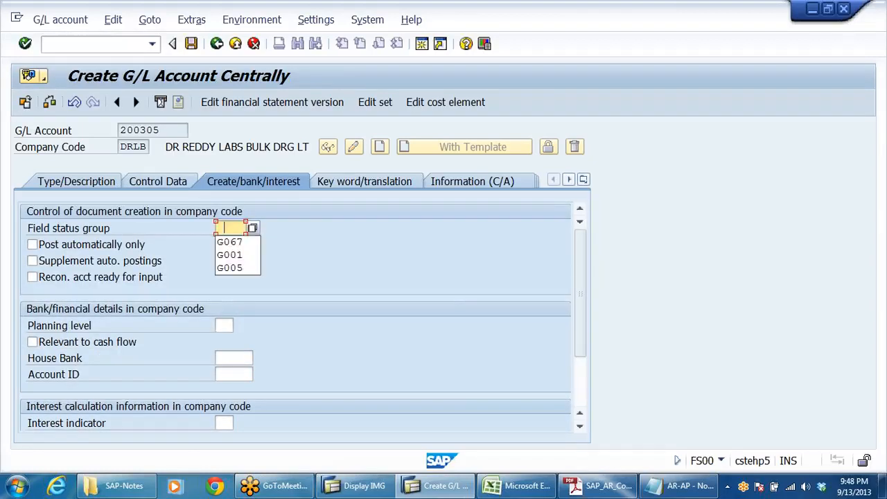
pyautogui.click(231, 241)
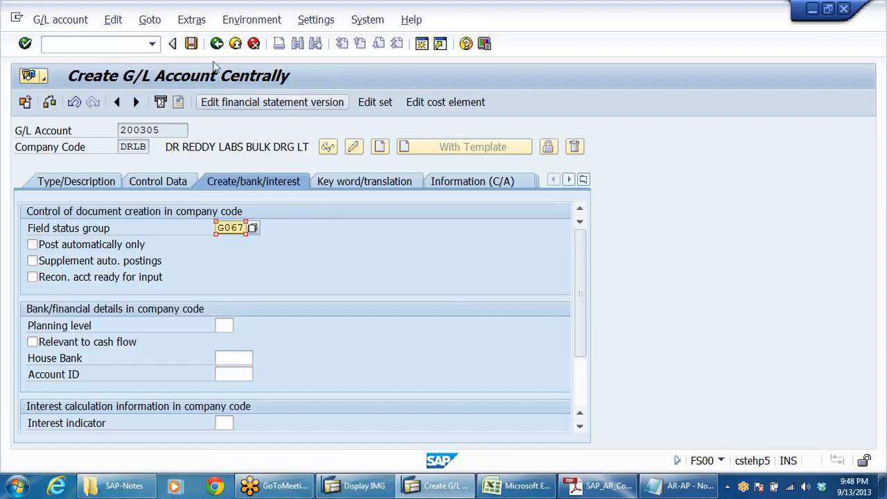
pyautogui.click(192, 43)
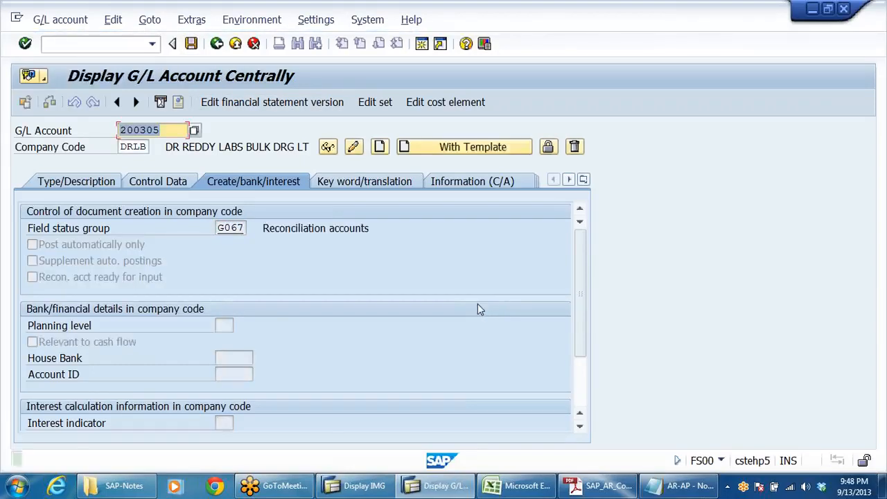
# Step: Check the SAP_AR_Config PDF for the Discount charges on Bills a/c settings, and return to the G/L account number in SAP
pyautogui.click(602, 487)
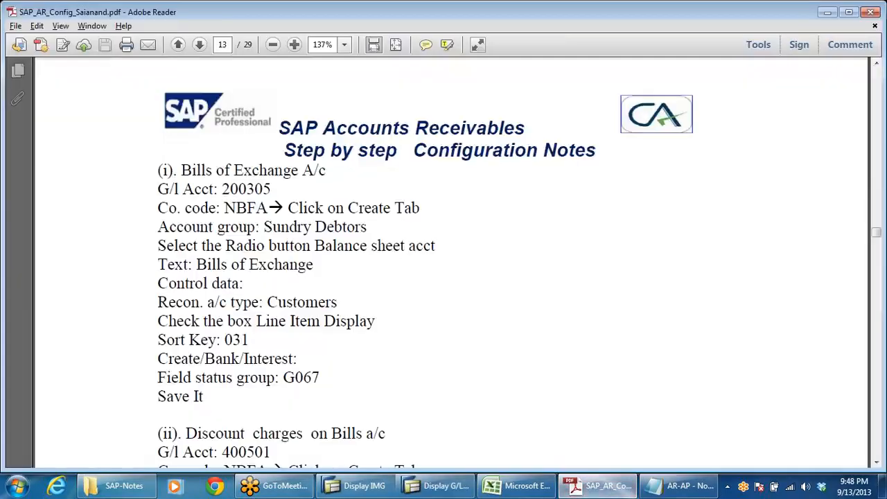
pyautogui.scroll(-1, 465, 386)
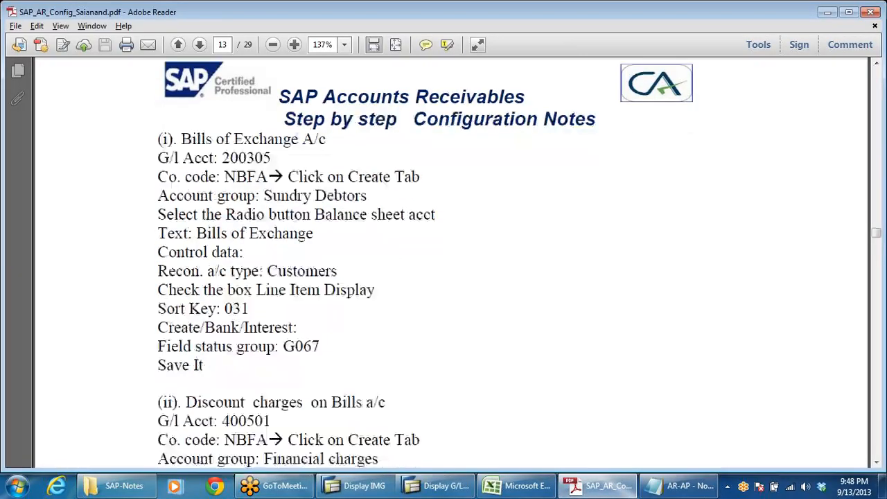
pyautogui.click(436, 485)
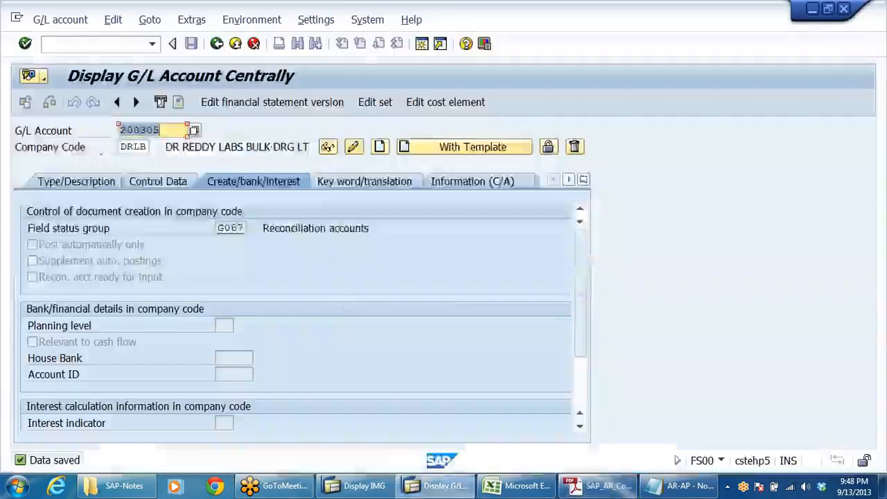
pyautogui.click(166, 130)
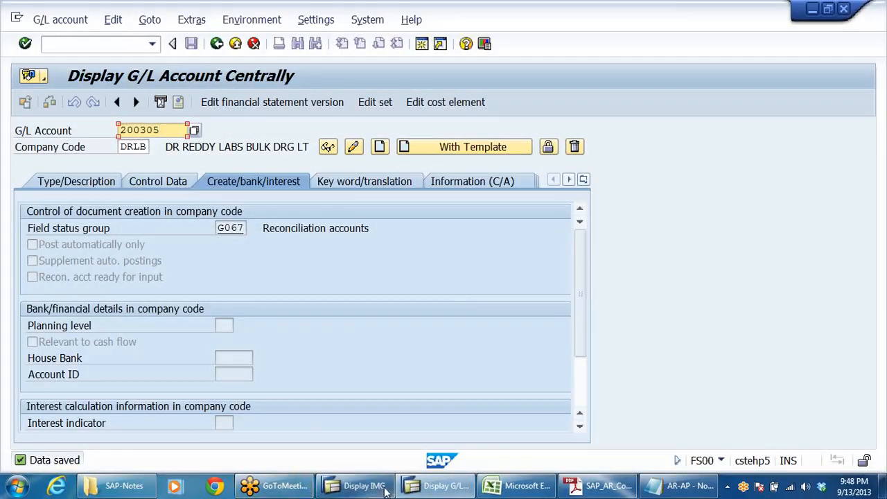
# Step: Switch to the DRL_GRP workbook in Excel and copy the starting number 400501 of INTEREST & FINANCIAL CHARGES
pyautogui.click(520, 486)
pyautogui.scroll(-4, 253, 343)
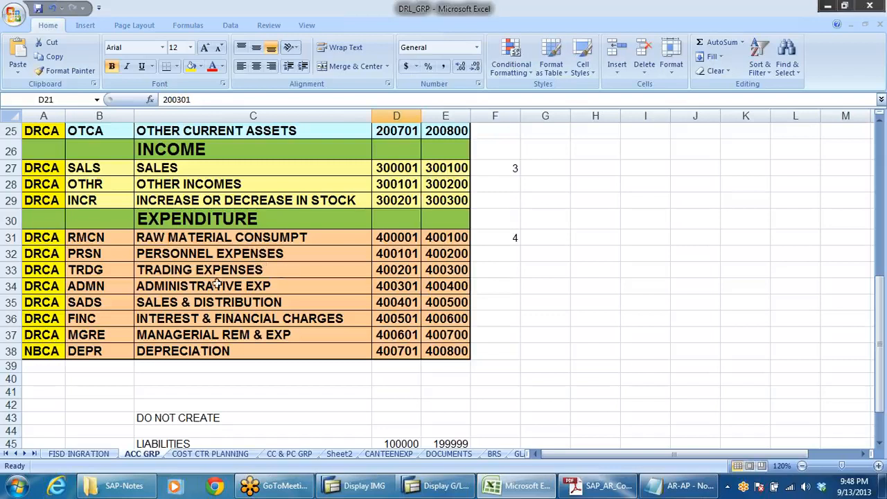
pyautogui.click(166, 301)
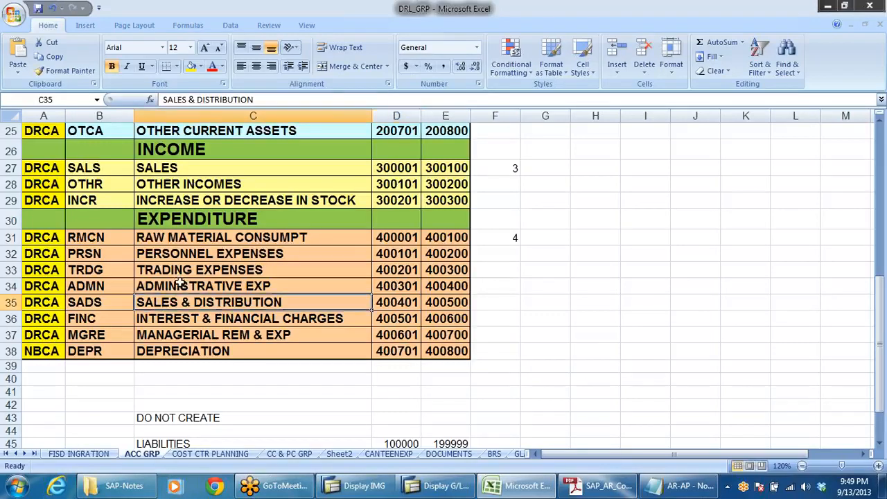
pyautogui.click(178, 285)
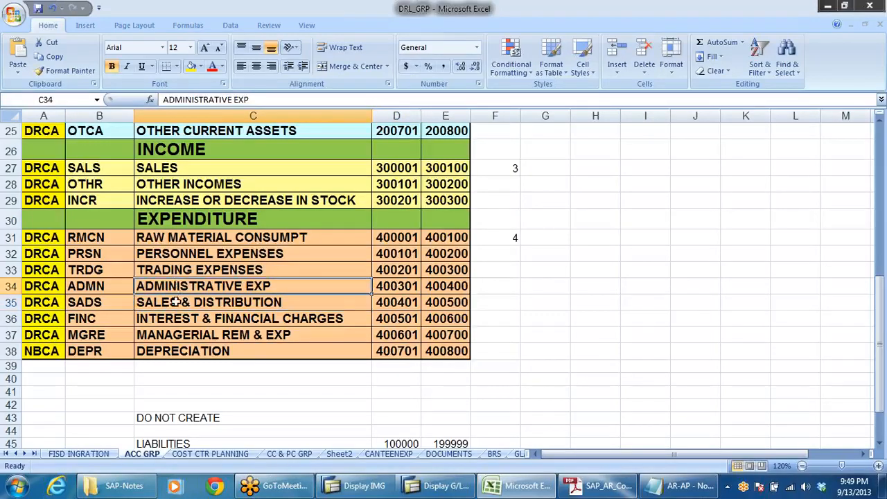
pyautogui.click(176, 302)
pyautogui.click(184, 319)
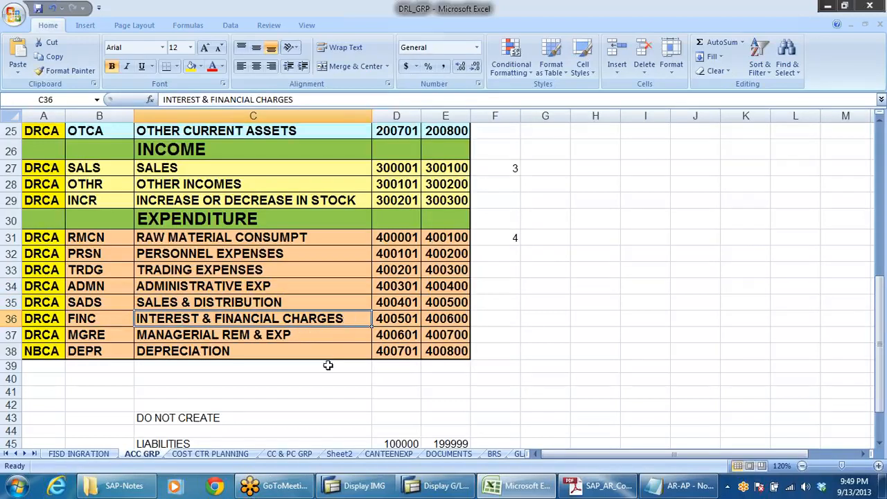
pyautogui.click(412, 321)
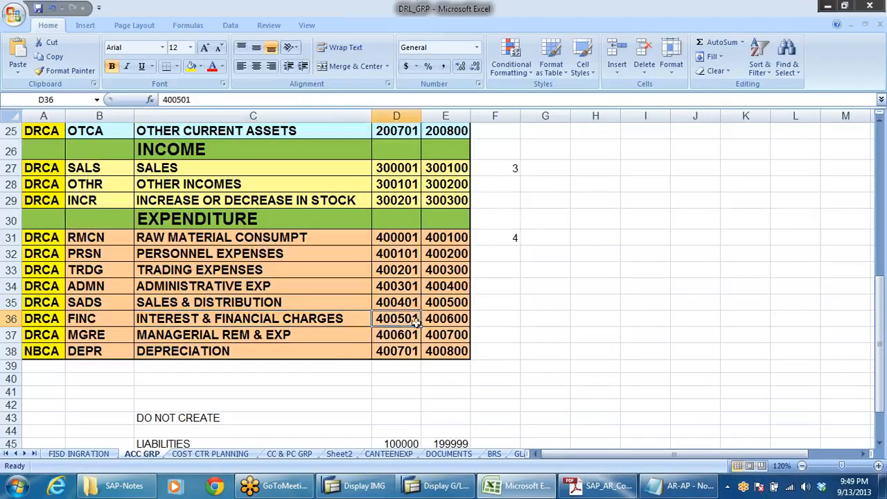
pyautogui.hotkey('ctrl', 'c')
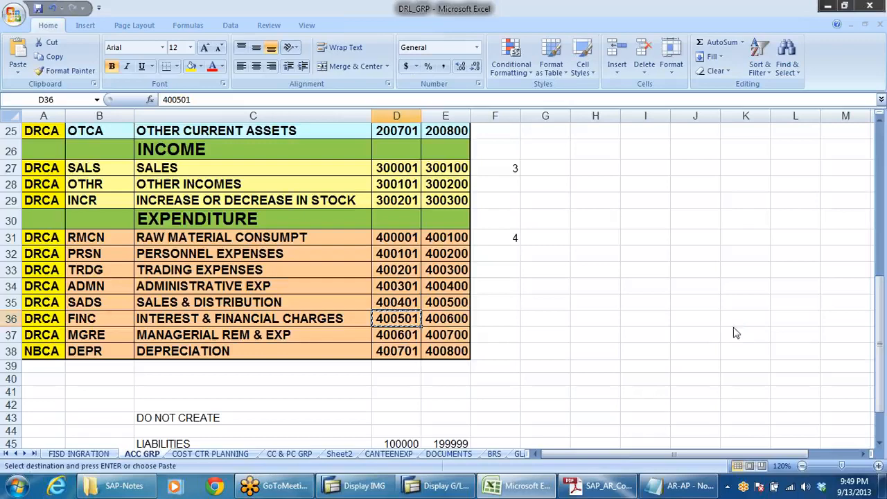
# Step: Switch back to SAP and start creating G/L account 400501 in company code DRLB
pyautogui.hotkey('alt', 'Tab')
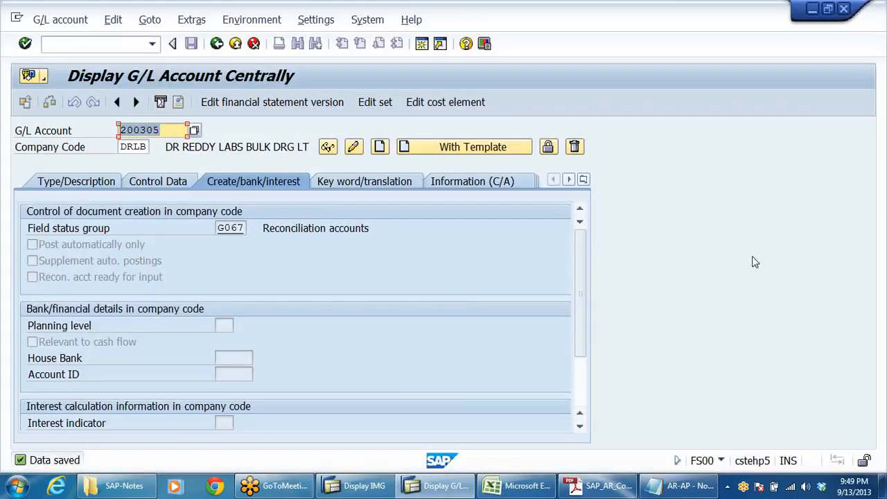
pyautogui.hotkey('ctrl', 'v')
pyautogui.press('F5')
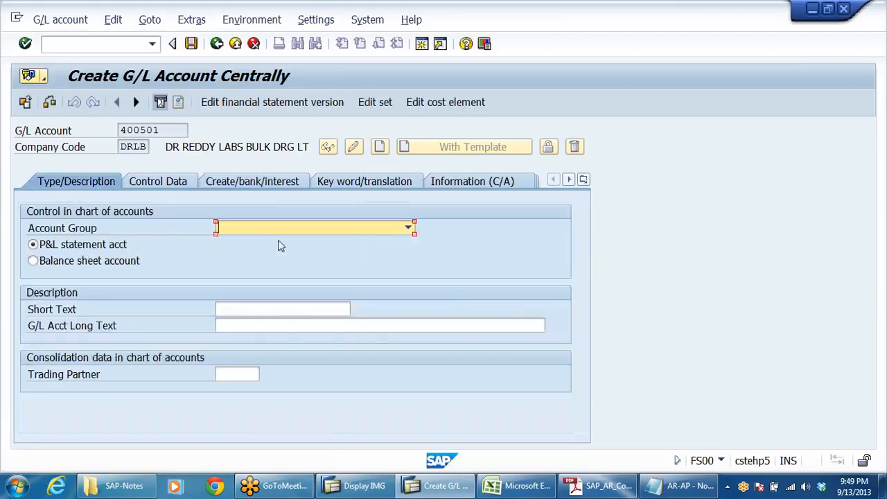
# Step: Assign the account group INTEREST & FINANCIAL CHARGES and classify the account as a P&L statement account
pyautogui.click(406, 228)
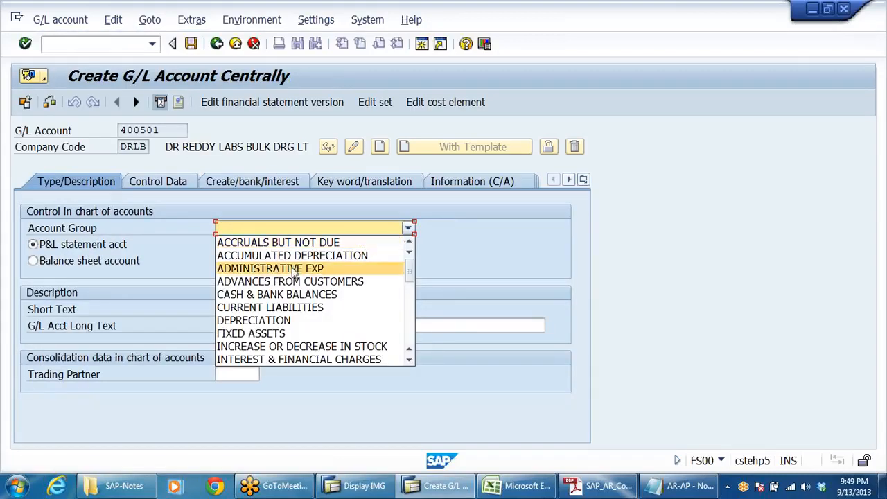
pyautogui.press('i')
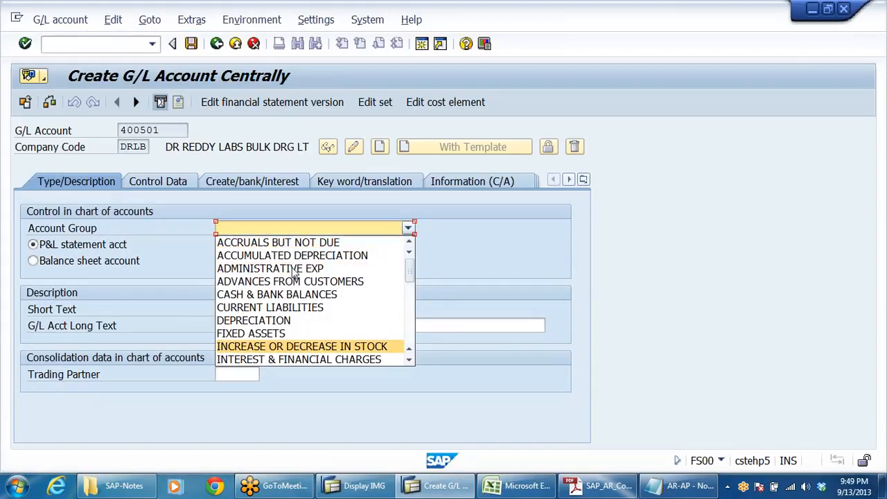
pyautogui.press('i')
pyautogui.press('Return')
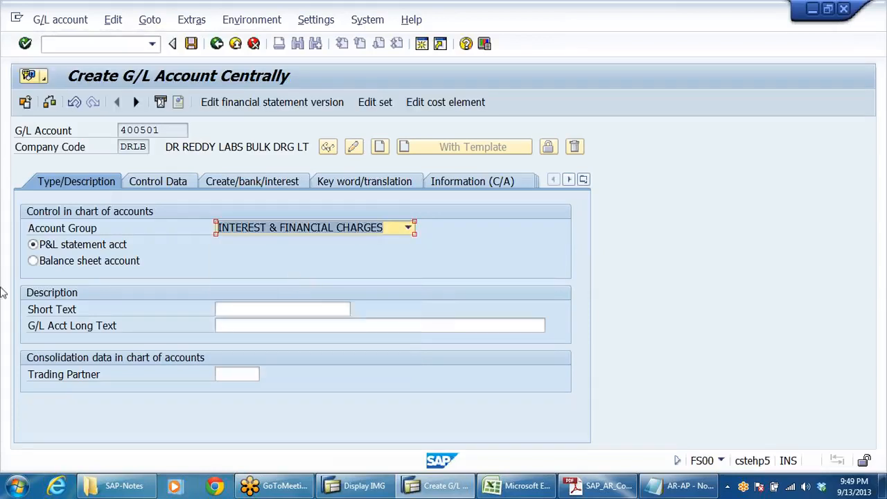
pyautogui.click(50, 261)
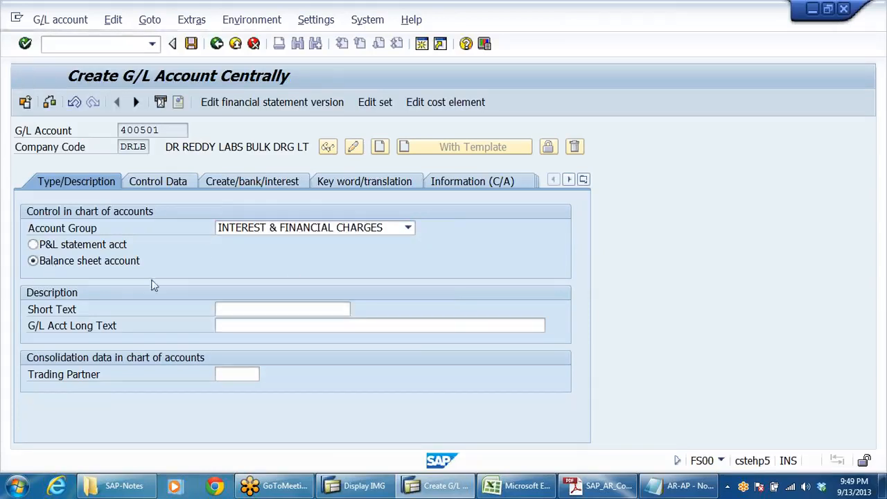
pyautogui.click(110, 247)
# Step: Enter the short text DISC CHARGES ON BILL and the G/L account long text DISC CHARGES ON BILLS
pyautogui.click(283, 310)
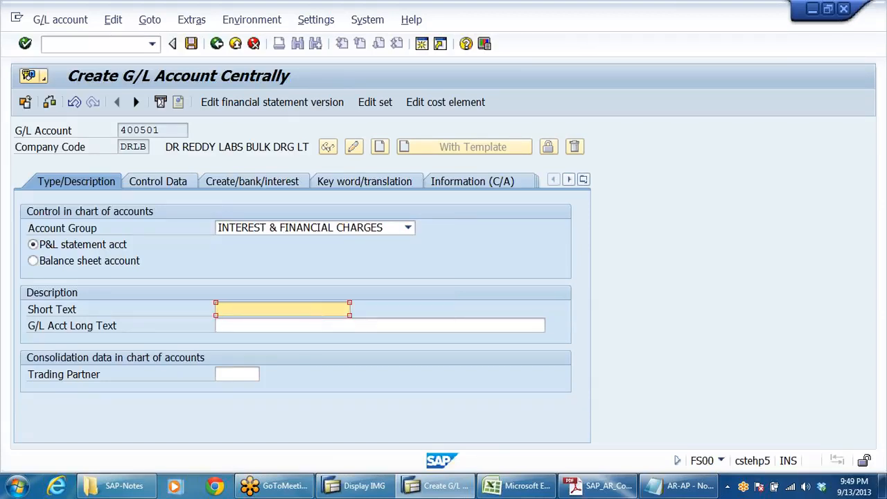
pyautogui.write('DISC CHARGES ON BILL')
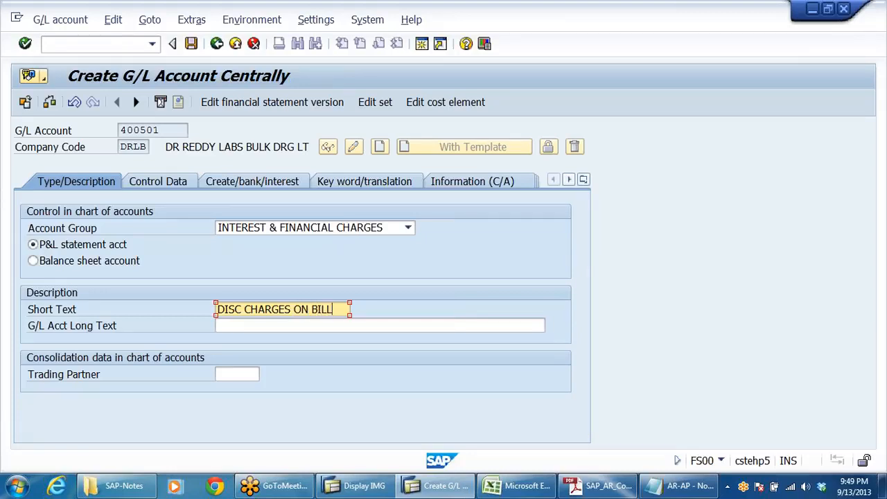
pyautogui.moveTo(334, 310); pyautogui.dragTo(3, 321)
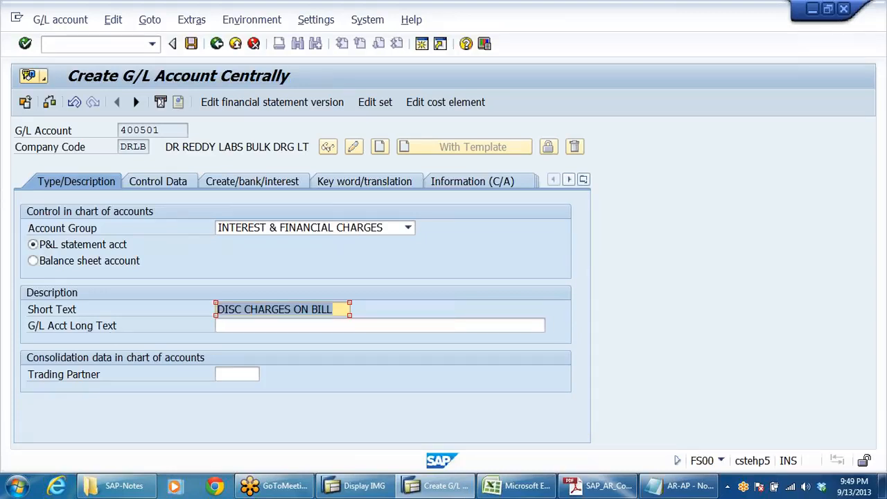
pyautogui.click(501, 325)
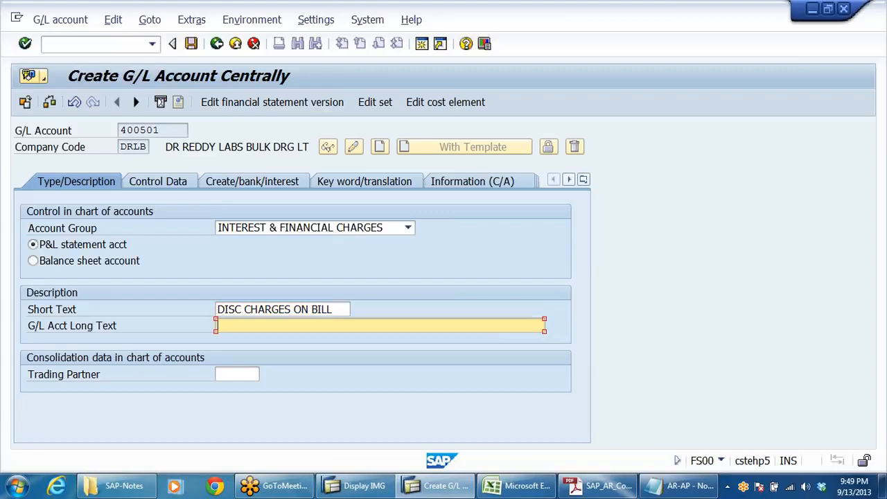
pyautogui.hotkey('ctrl', 'v')
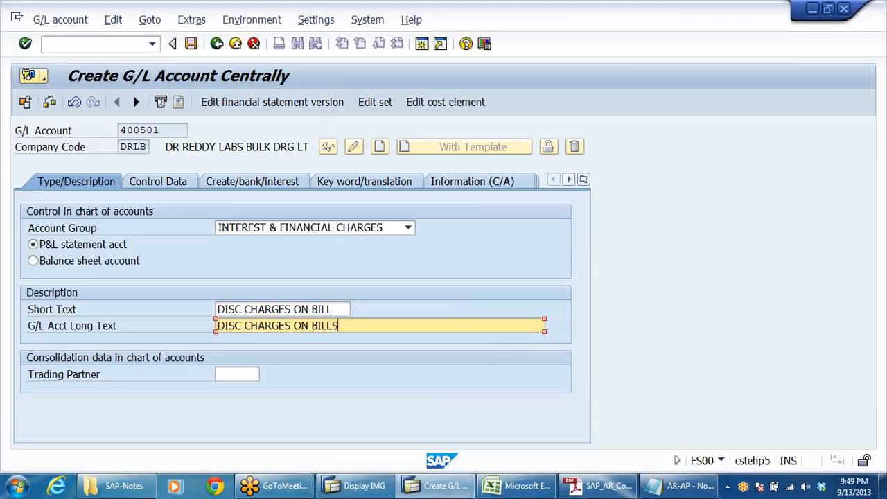
# Step: In the control data, enable line item display and set sort key 001
pyautogui.click(178, 182)
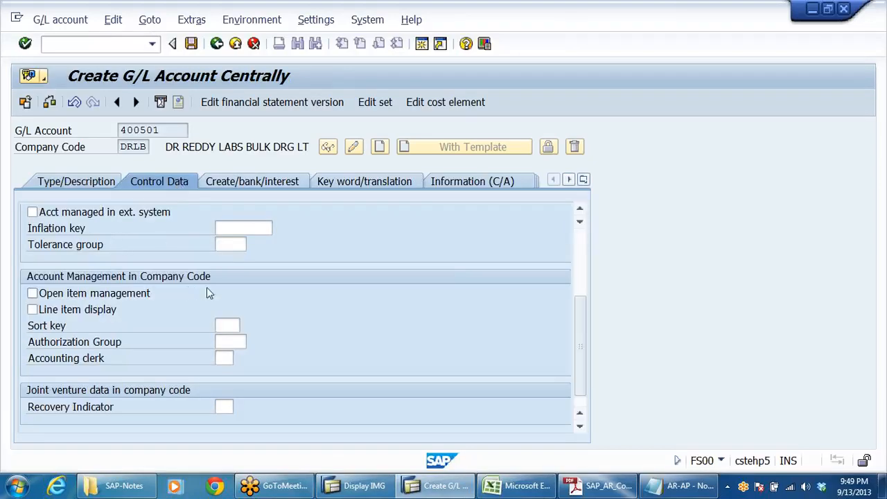
pyautogui.scroll(3, 279, 277)
pyautogui.scroll(-3, 281, 276)
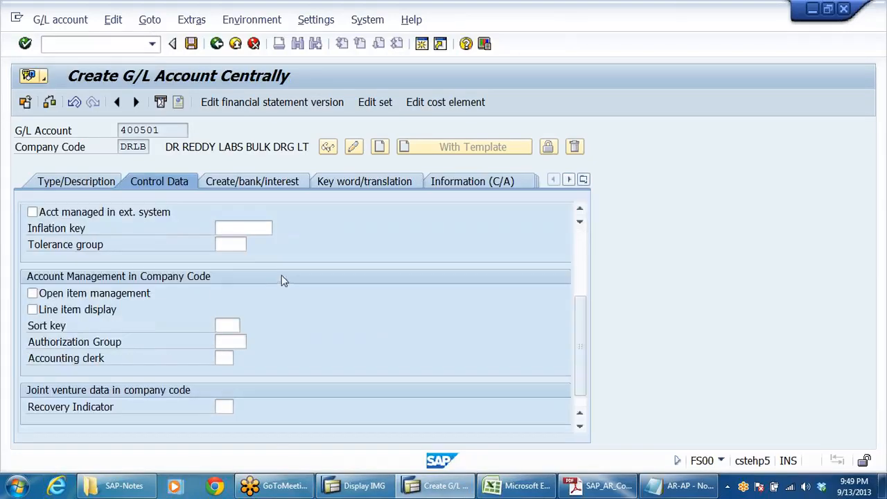
pyautogui.click(33, 310)
pyautogui.click(226, 325)
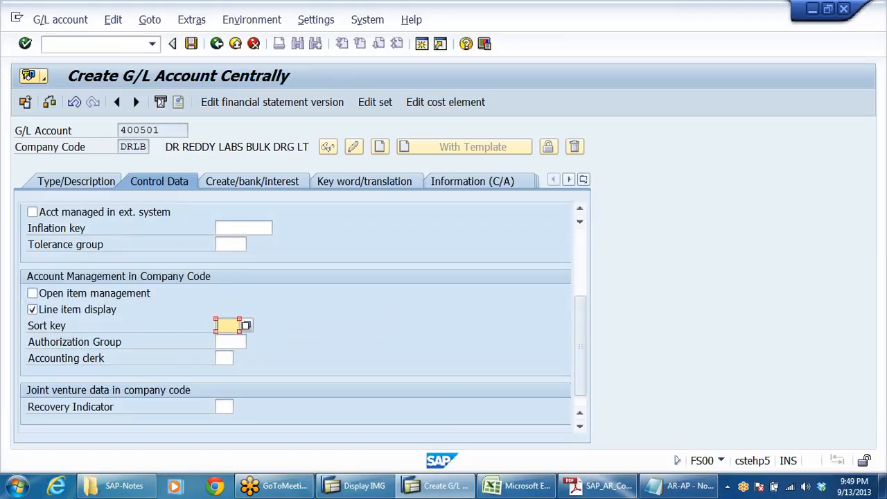
pyautogui.press('Down')
pyautogui.press('Return')
pyautogui.press('BackSpace')
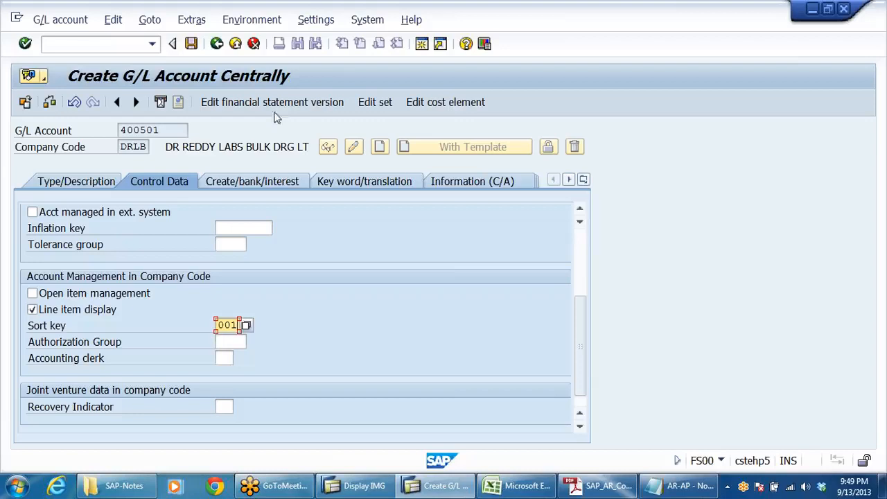
# Step: Set the field status group to G001 and save G/L account 400501
pyautogui.click(255, 183)
pyautogui.click(253, 227)
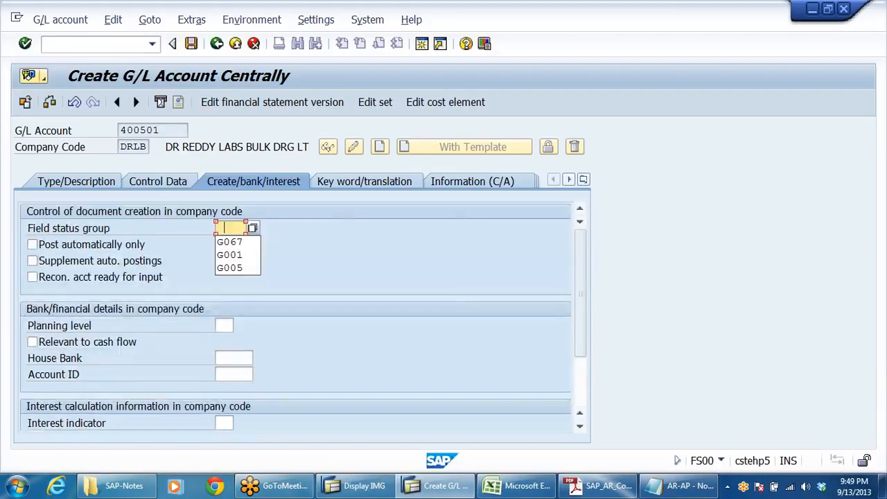
pyautogui.click(246, 253)
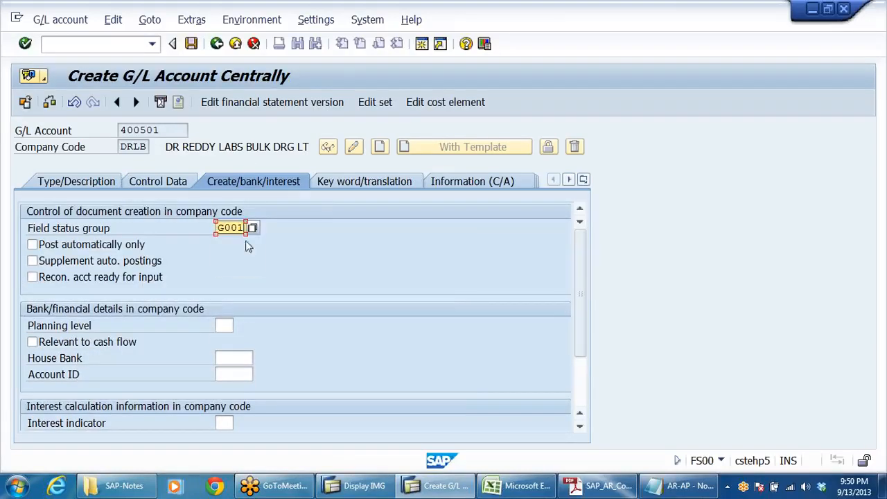
pyautogui.click(192, 44)
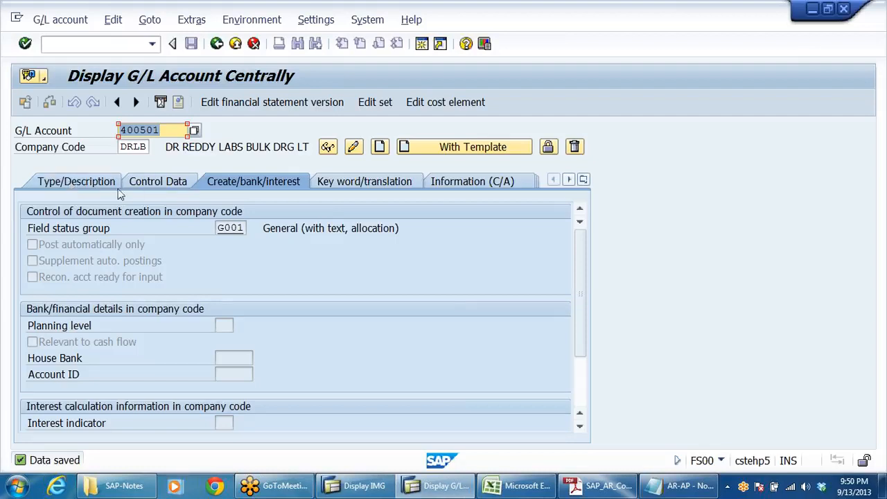
# Step: Switch to the AR-AP notes in Notepad and highlight BANK BILLS DISCOUNTING A/C in the bill discounting entry
pyautogui.click(159, 129)
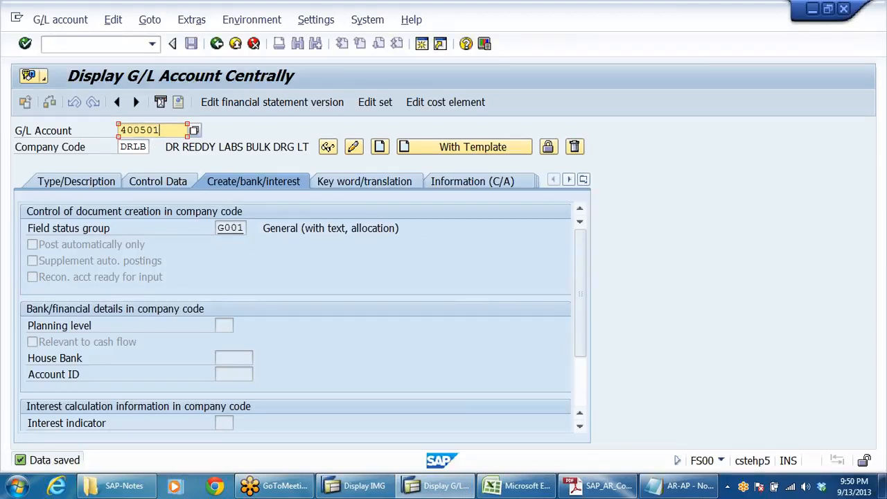
pyautogui.hotkey('alt', 'Tab')
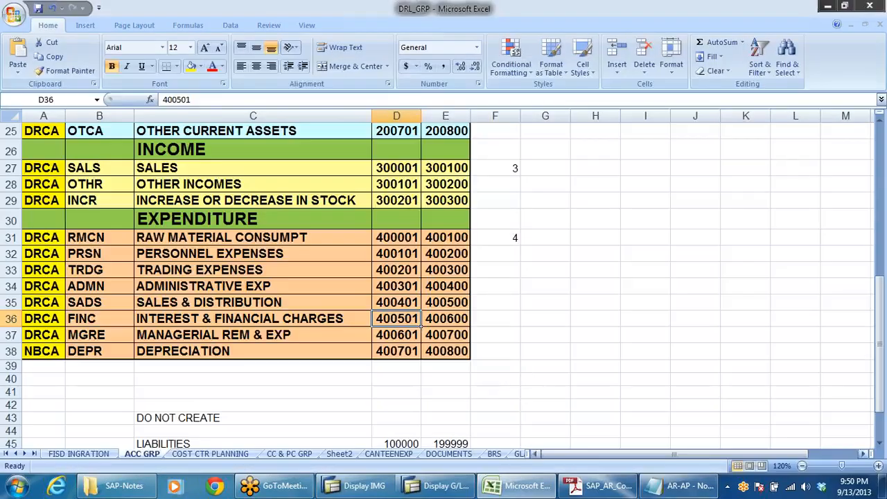
pyautogui.click(679, 485)
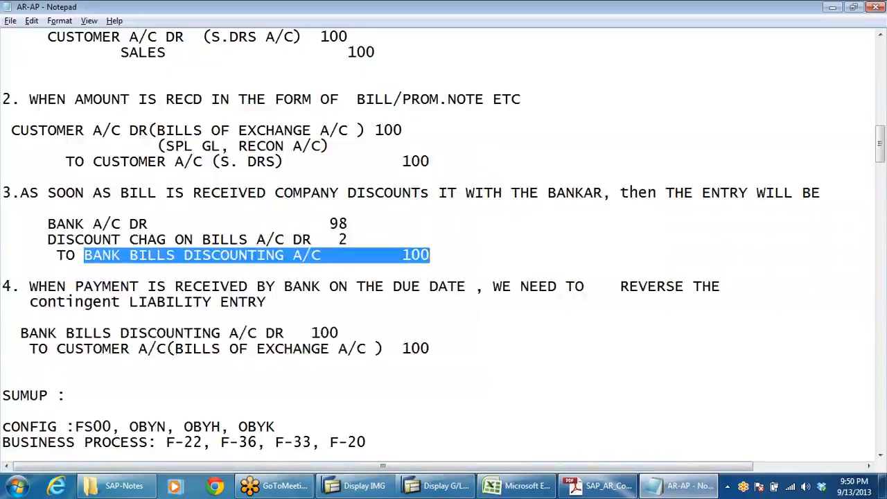
pyautogui.scroll(-2, 443, 242)
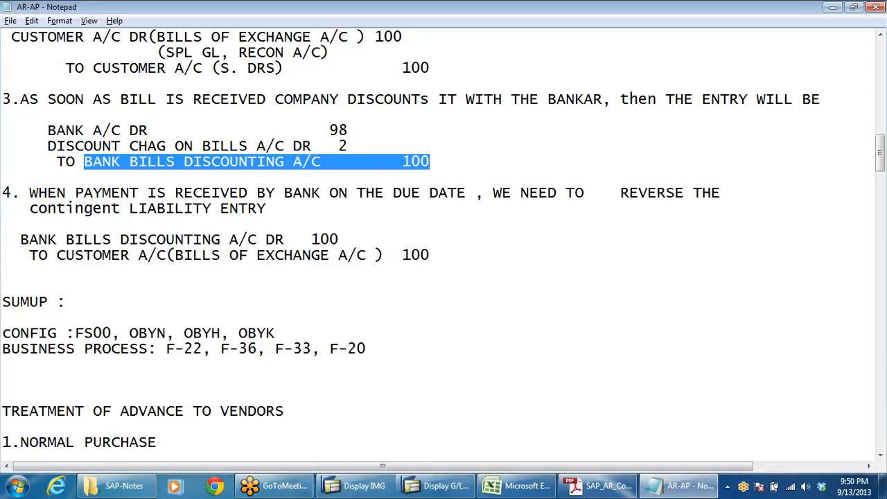
pyautogui.click(3, 177)
pyautogui.moveTo(84, 162); pyautogui.dragTo(321, 162)
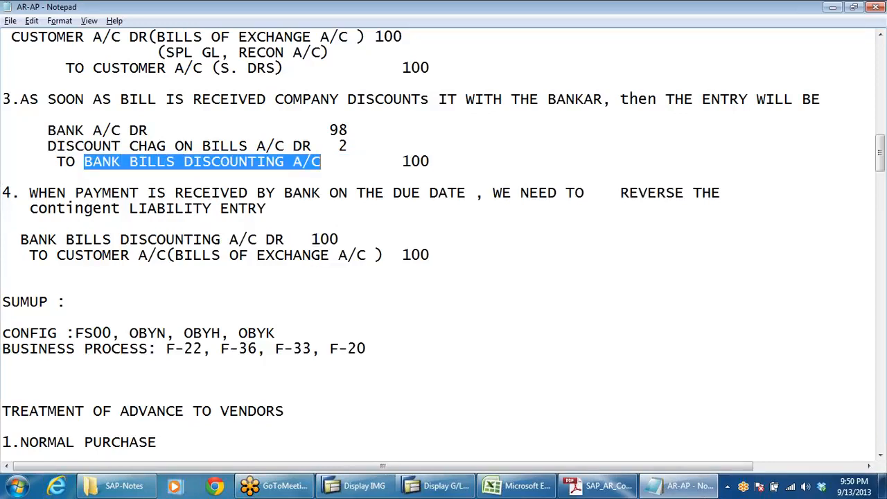
# Step: Switch to the SAP_AR_Config PDF and check the settings for the Bank Bills Discounting a/c
pyautogui.click(601, 485)
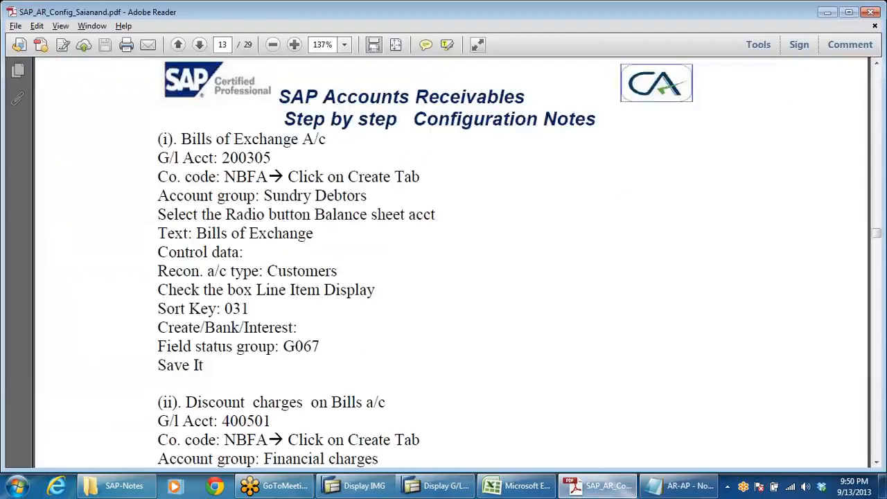
pyautogui.scroll(-10, 370, 352)
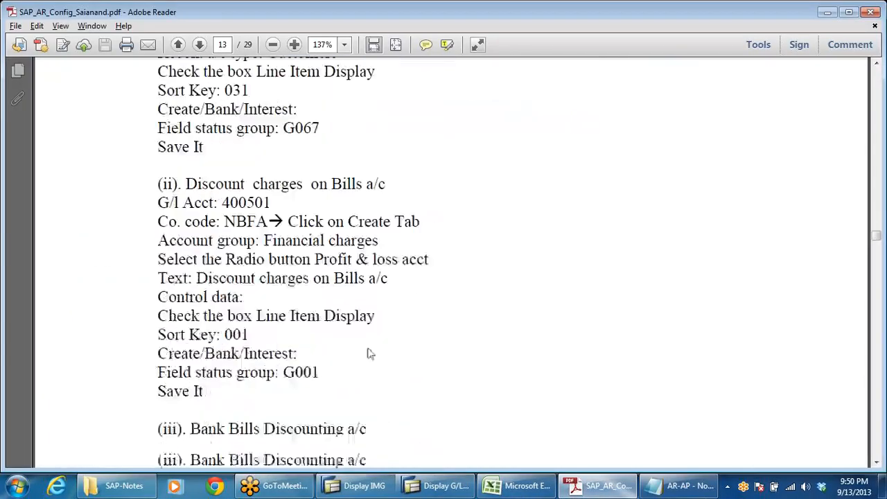
pyautogui.scroll(-2, 406, 252)
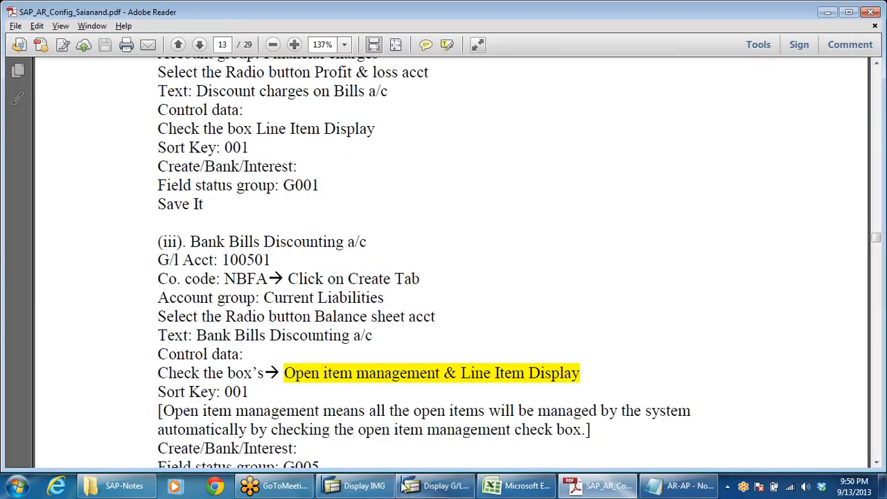
# Step: Look up the CURRENT LIABILITIES number range in the DRL_GRP workbook and compare it with the account in the PDF
pyautogui.click(521, 486)
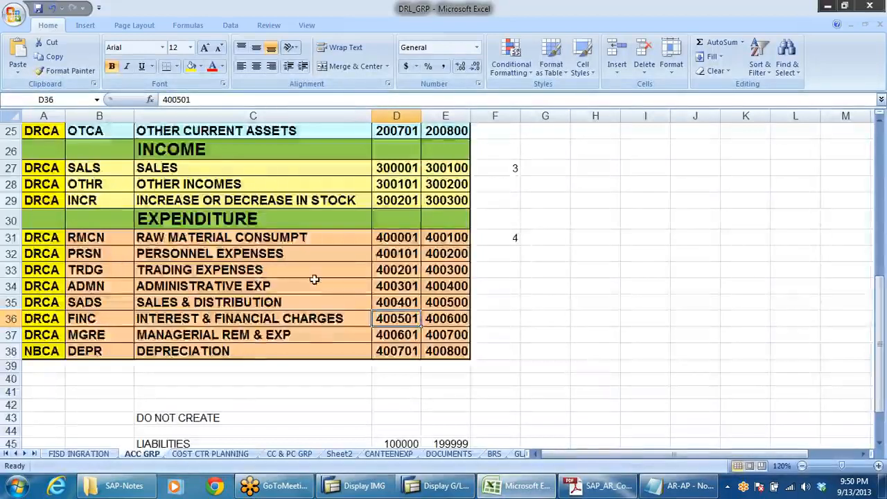
pyautogui.scroll(8, 323, 279)
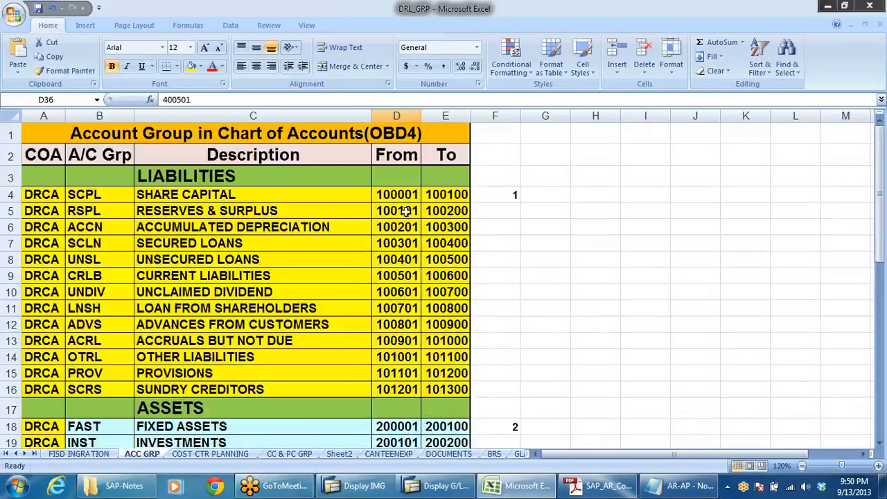
pyautogui.click(408, 275)
pyautogui.click(200, 274)
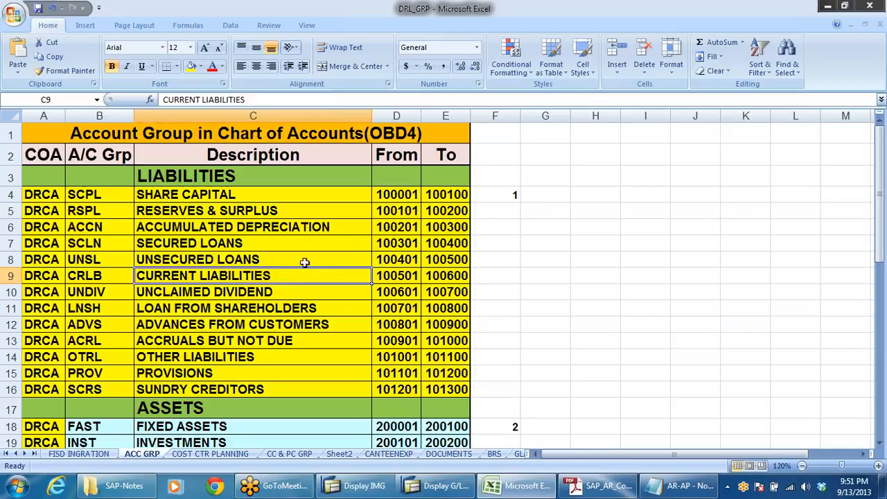
pyautogui.hotkey('alt', 'Tab')
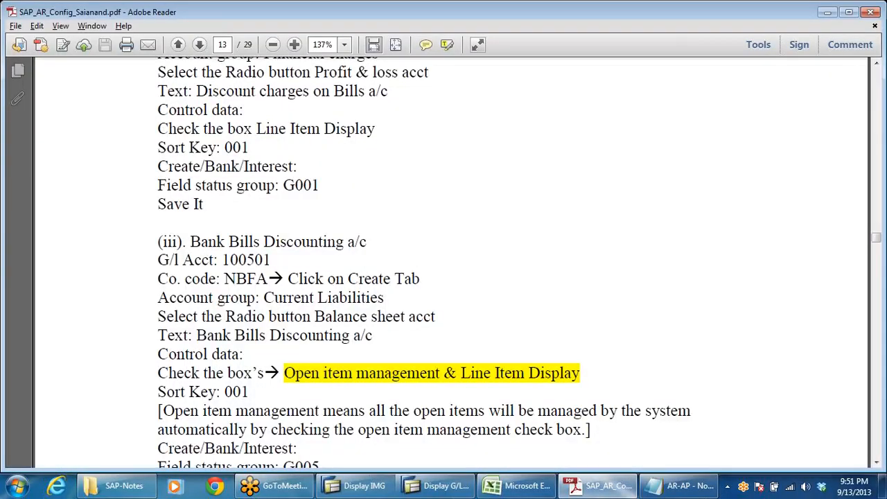
pyautogui.hotkey('alt', 'Tab')
pyautogui.hotkey('alt', 'Tab')
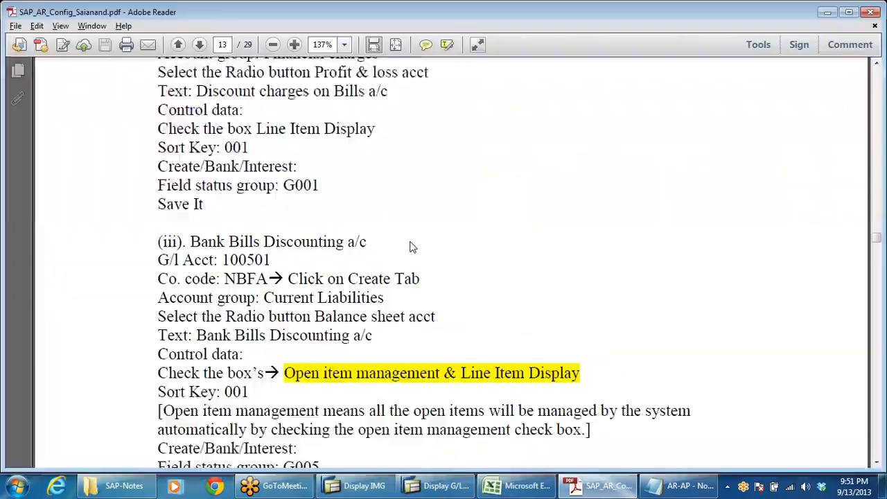
pyautogui.click(537, 486)
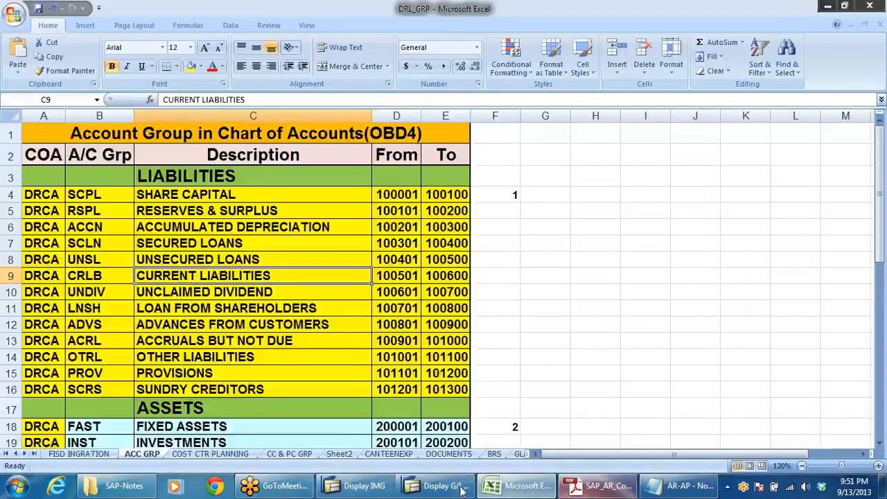
# Step: Return to the SAP G/L account screen and start creating G/L account 100501 in company code DRLB
pyautogui.click(431, 486)
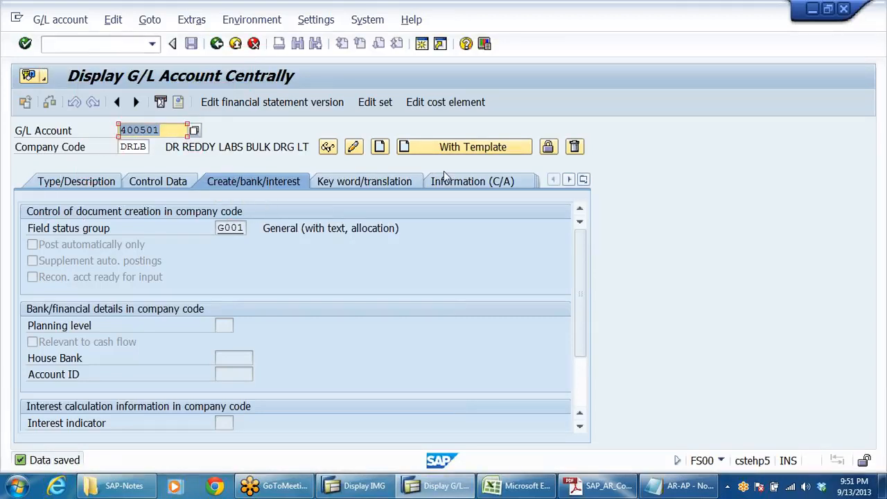
pyautogui.write('100')
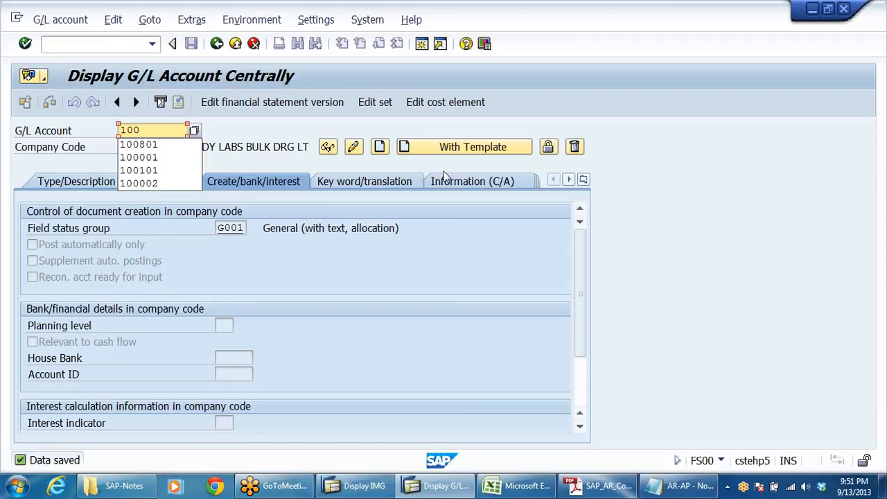
pyautogui.write('501')
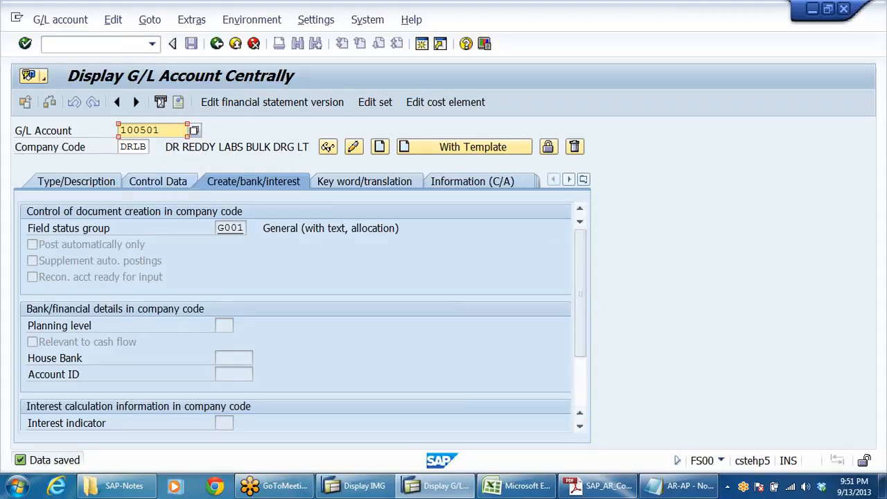
pyautogui.click(379, 147)
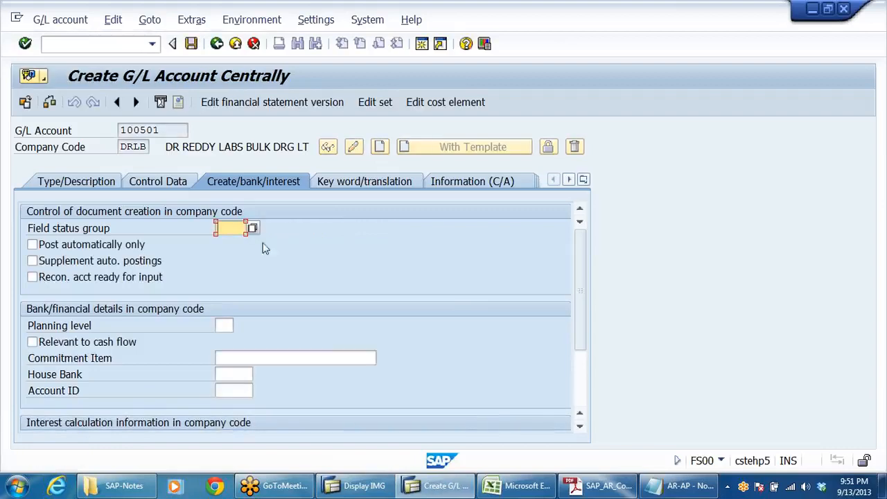
# Step: Assign account group CURRENT LIABILITIES to G/L account 100501 and classify it as a balance sheet account
pyautogui.click(49, 182)
pyautogui.click(408, 228)
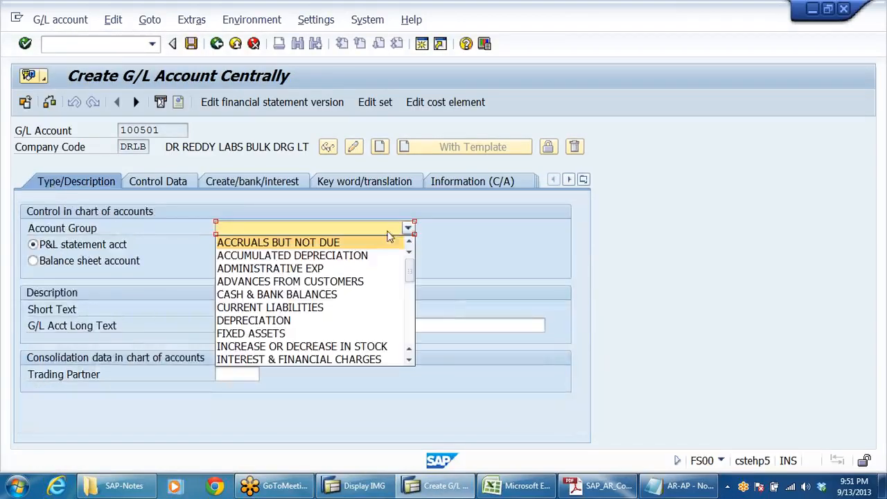
pyautogui.press('Down')
pyautogui.press('Down')
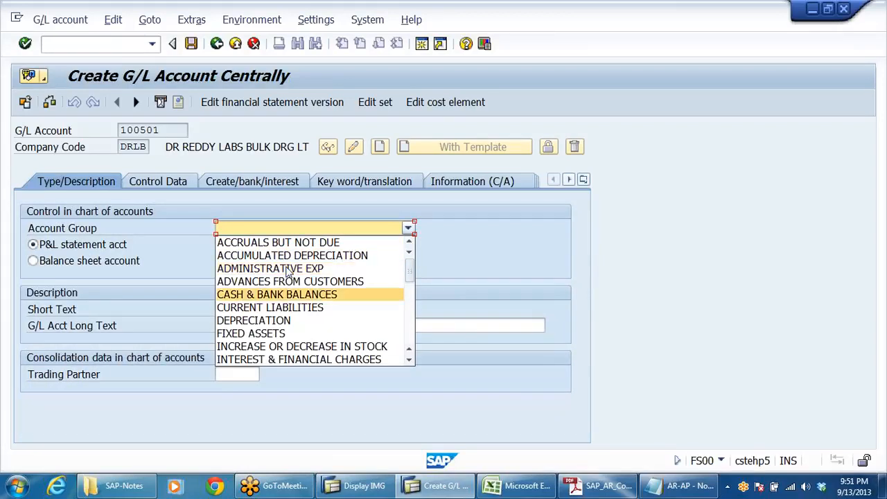
pyautogui.press('Down')
pyautogui.press('Return')
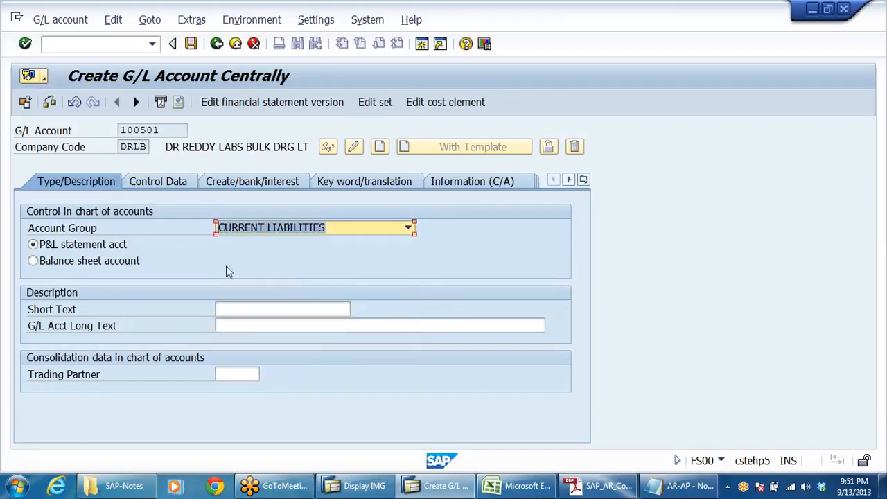
pyautogui.click(153, 261)
# Step: Paste BANK BILLS DISCOUNTING A/C as the account's long text and its shortened form BANK BILLS DISCOUNTI as the short text
pyautogui.click(244, 325)
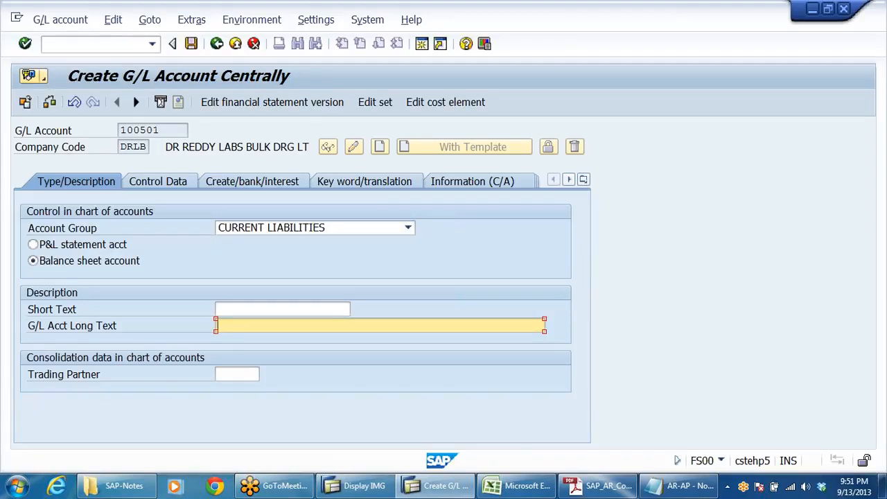
pyautogui.write('BANK BILLS DISCOUNTING A/C')
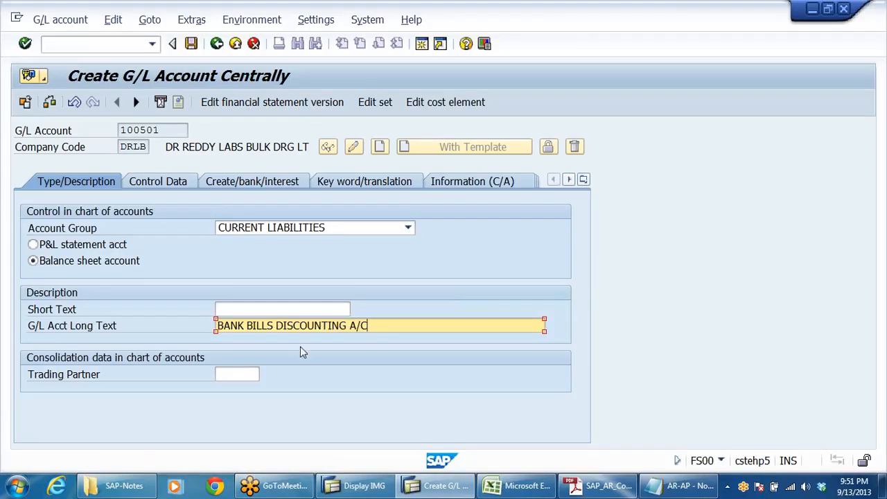
pyautogui.click(244, 309)
pyautogui.write('BANK BILLS DISCOUNTI')
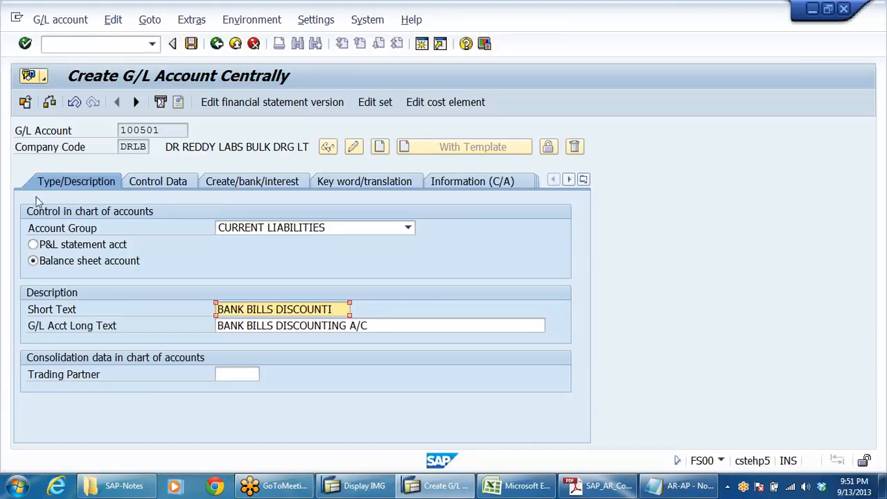
# Step: In the account's control data, enable line item display and open item management and set sort key 001
pyautogui.click(173, 184)
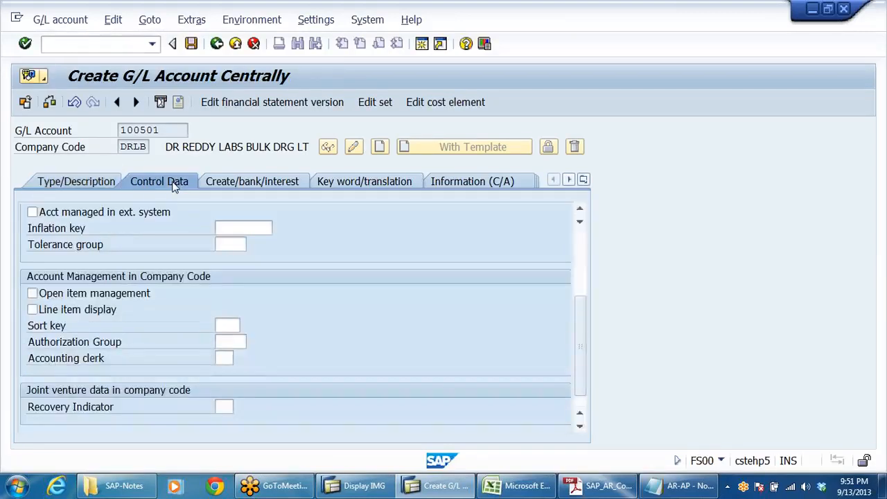
pyautogui.click(70, 312)
pyautogui.click(228, 325)
pyautogui.write('001')
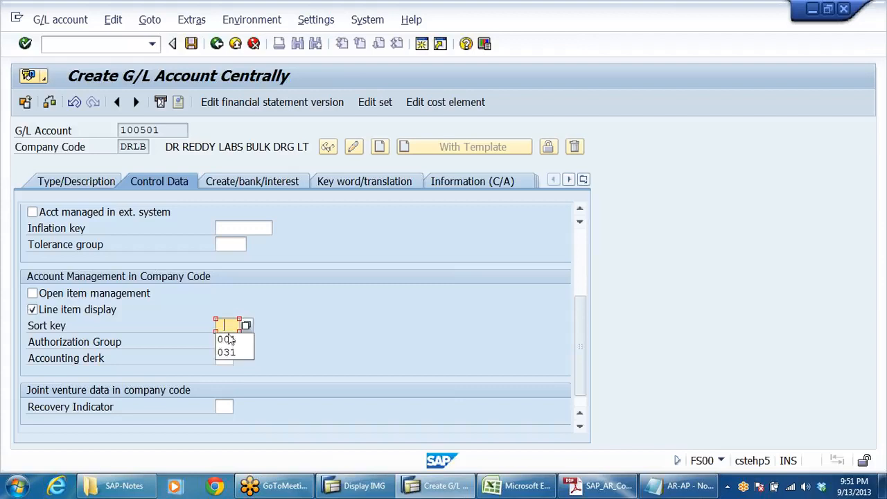
pyautogui.click(40, 296)
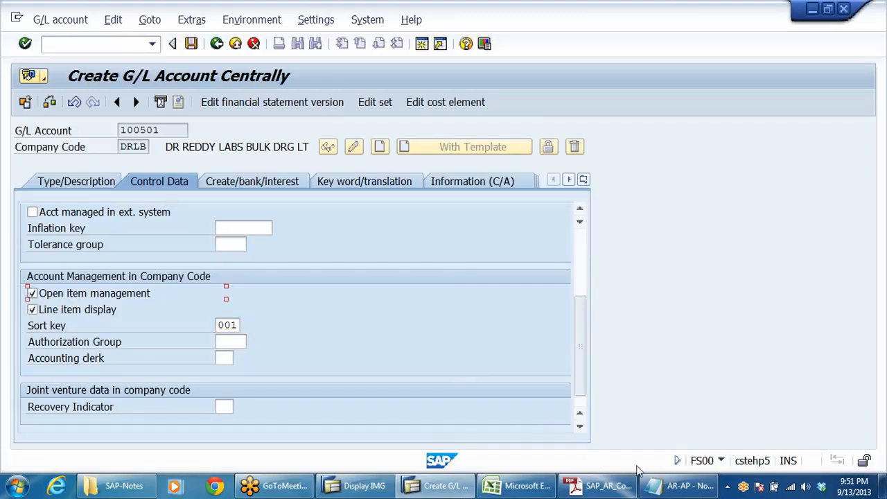
# Step: Switch to the SAP_AR_Config PDF and review the open item management and line item display settings for the Bank Bills Discounting a/c
pyautogui.click(593, 488)
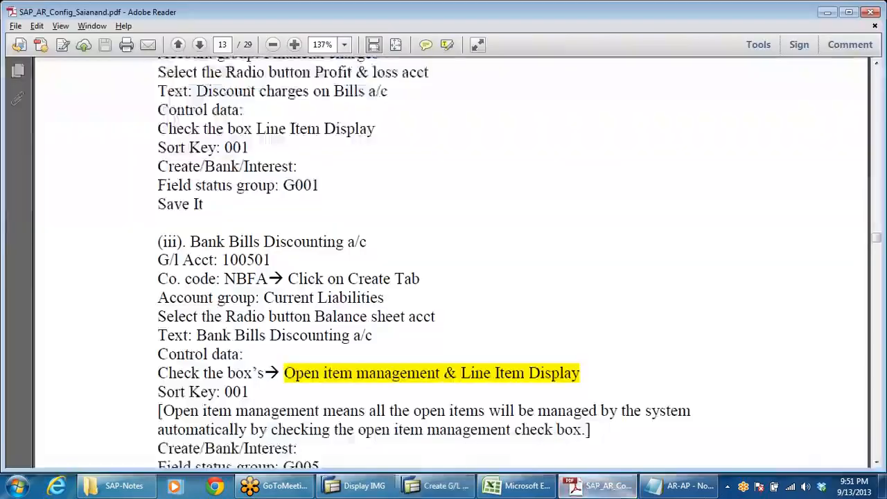
pyautogui.scroll(-3, 444, 263)
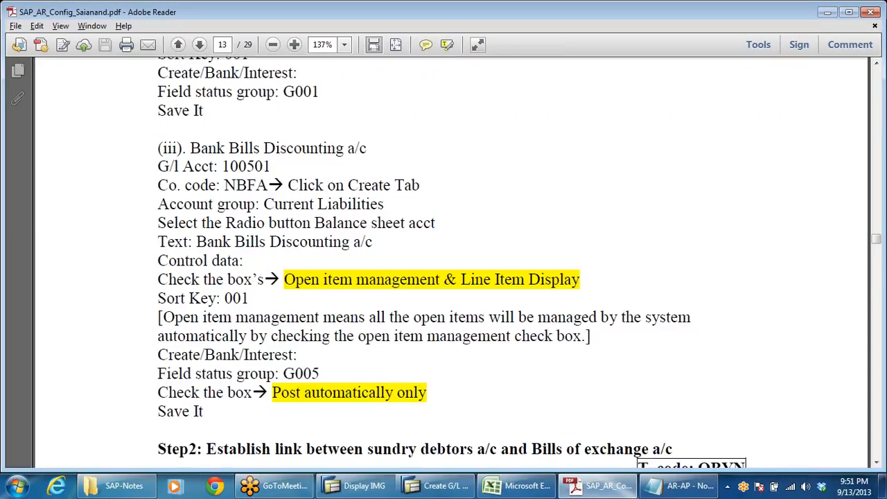
pyautogui.scroll(-2, 423, 253)
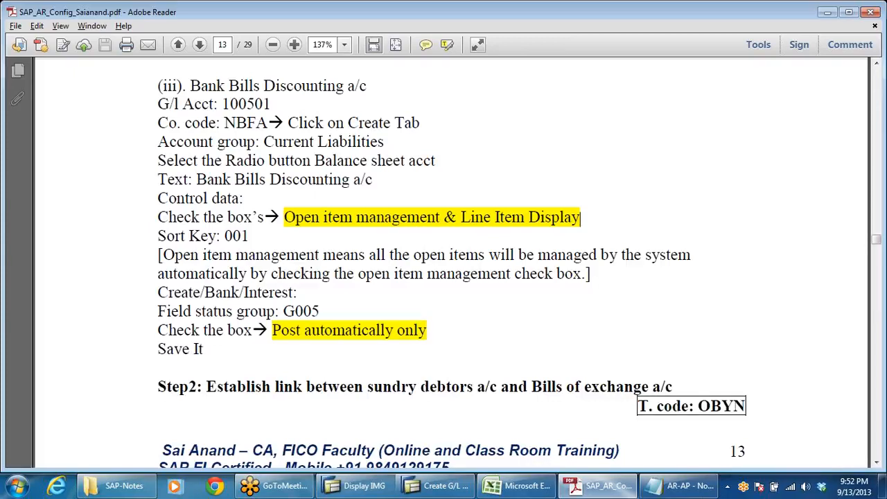
pyautogui.moveTo(284, 219); pyautogui.dragTo(624, 218)
pyautogui.click(626, 216)
# Step: Return to the SAP G/L account screen, set field status group G005 and enable Post automatically only
pyautogui.hotkey('alt', 'Tab')
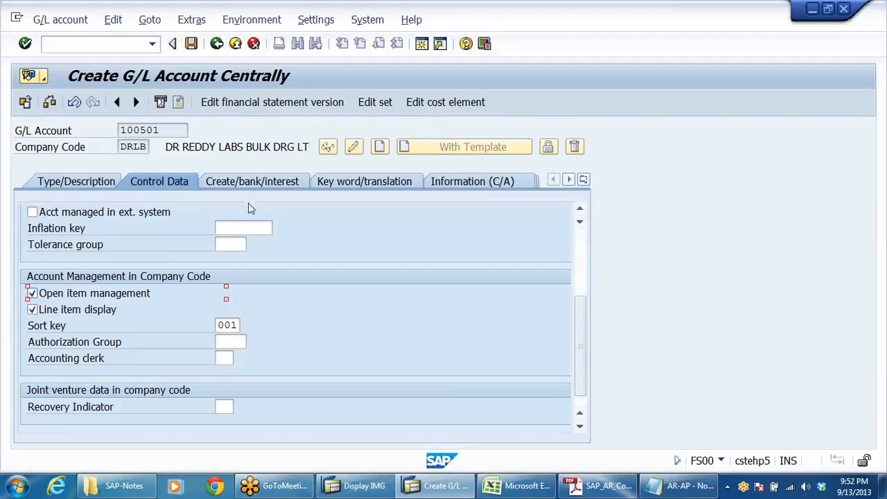
pyautogui.click(253, 181)
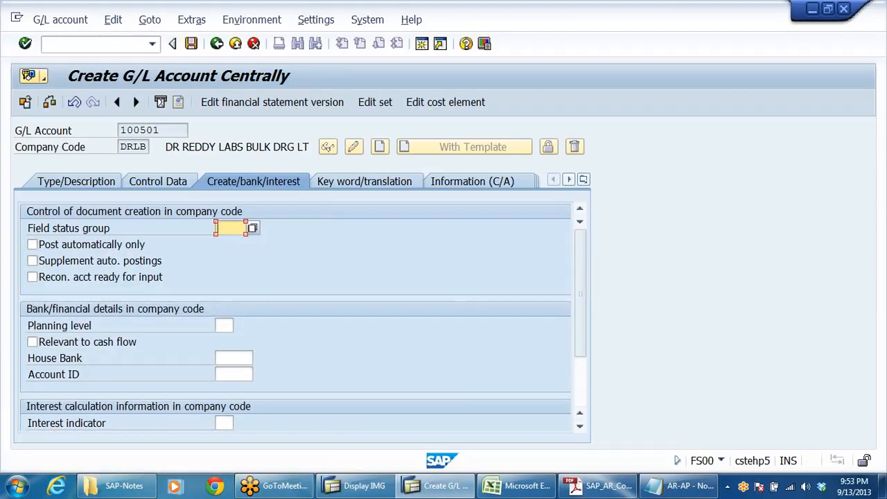
pyautogui.press('BackSpace')
pyautogui.press('Down')
pyautogui.press('Down')
pyautogui.press('Down')
pyautogui.press('Return')
pyautogui.click(35, 247)
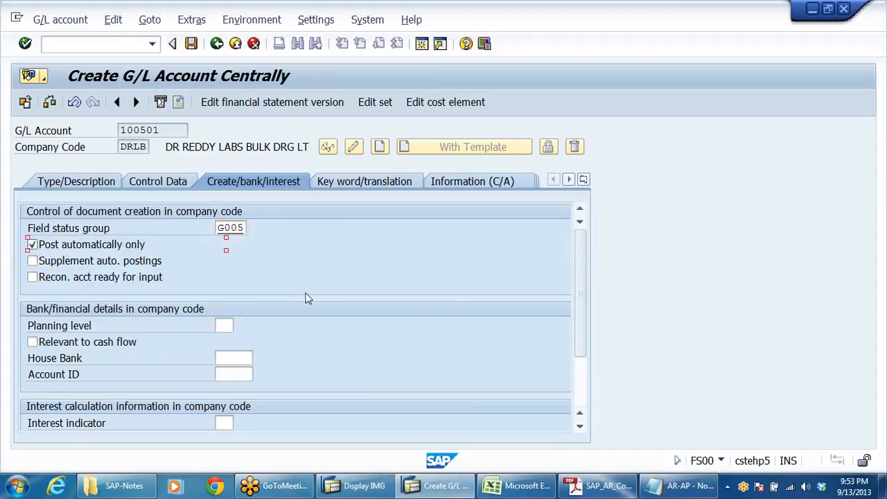
# Step: Switch to the SAP_AR_Config PDF and highlight the Post automatically only setting of the Bank Bills Discounting a/c
pyautogui.click(600, 485)
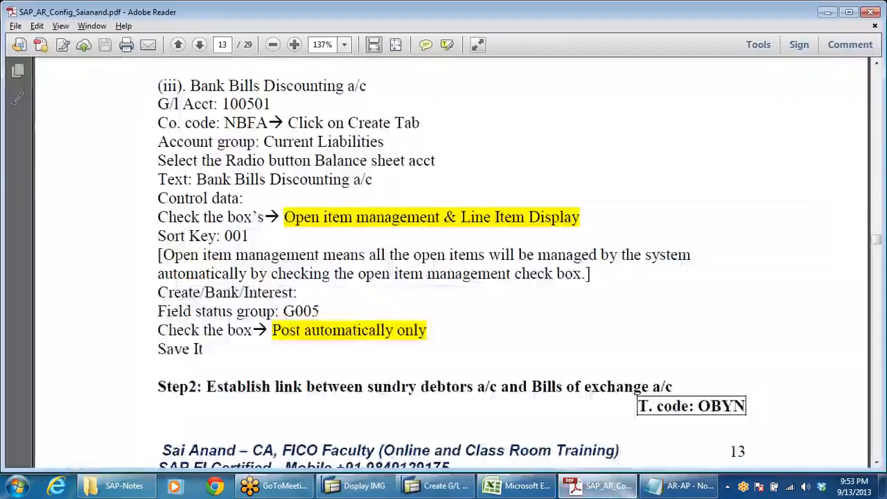
pyautogui.scroll(-3, 283, 294)
pyautogui.moveTo(273, 269); pyautogui.dragTo(446, 286)
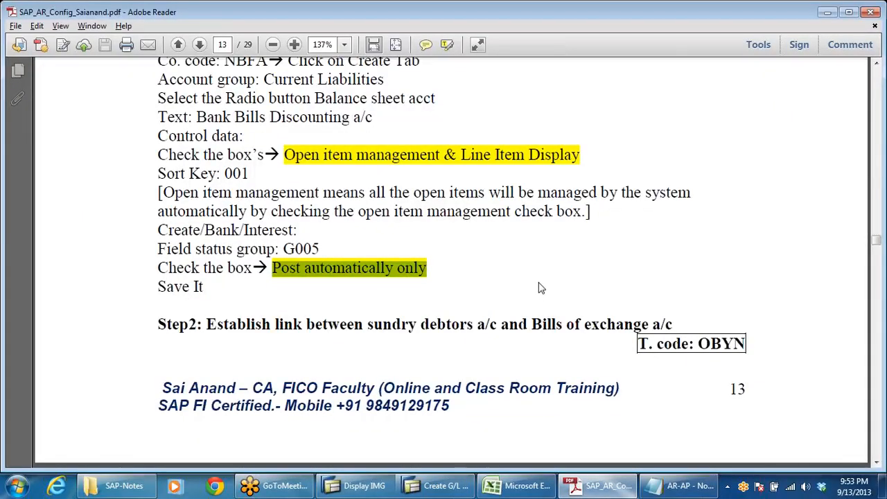
pyautogui.click(490, 259)
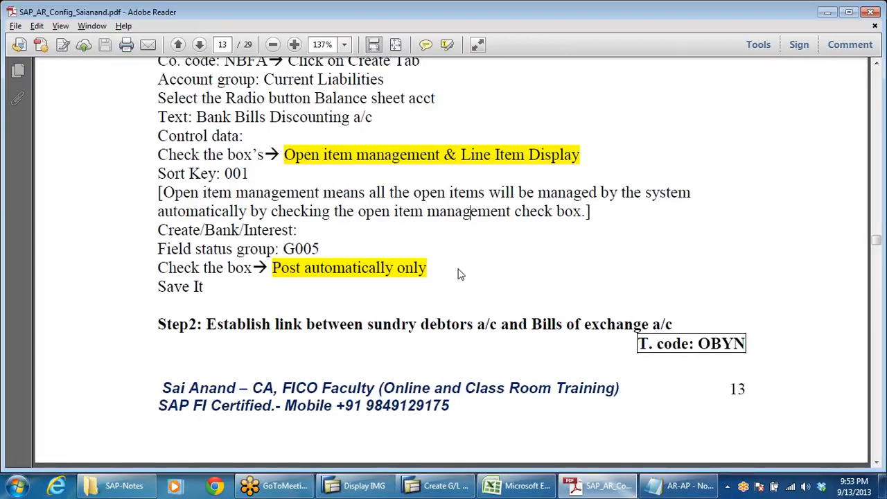
# Step: Return to the SAP screen, check the description of the field status group and save G/L account 100501
pyautogui.hotkey('alt', 'Tab')
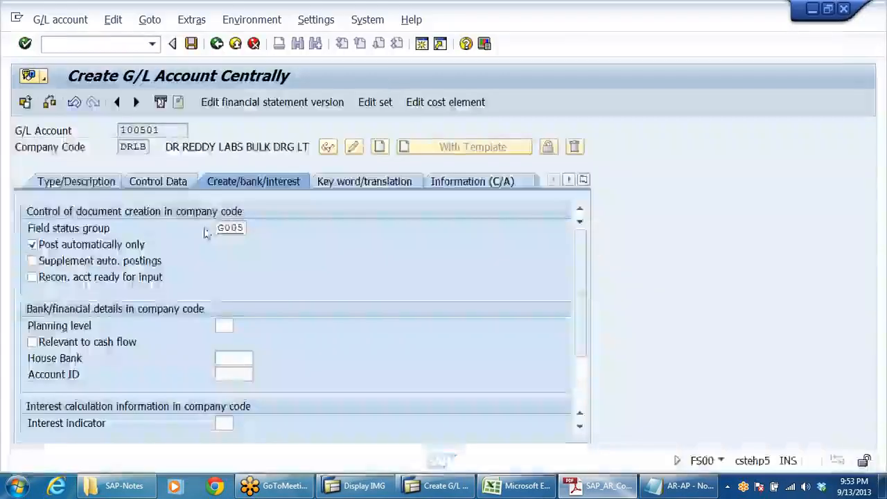
pyautogui.click(250, 230)
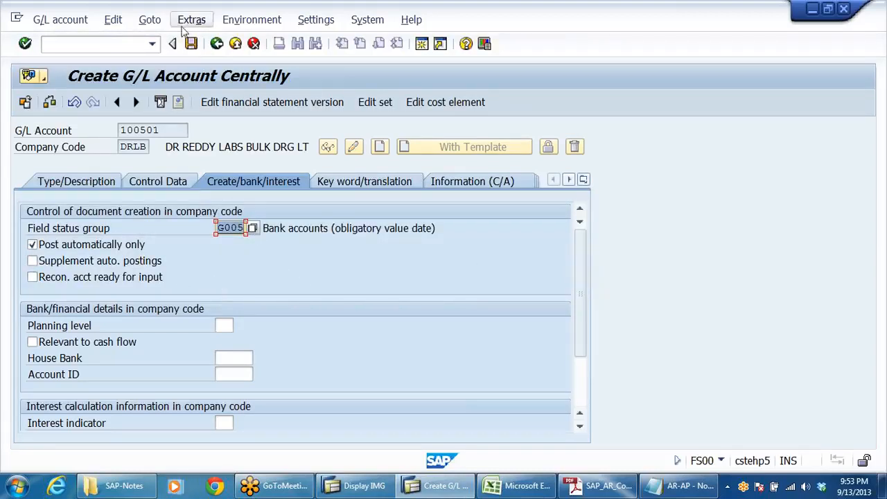
pyautogui.click(192, 44)
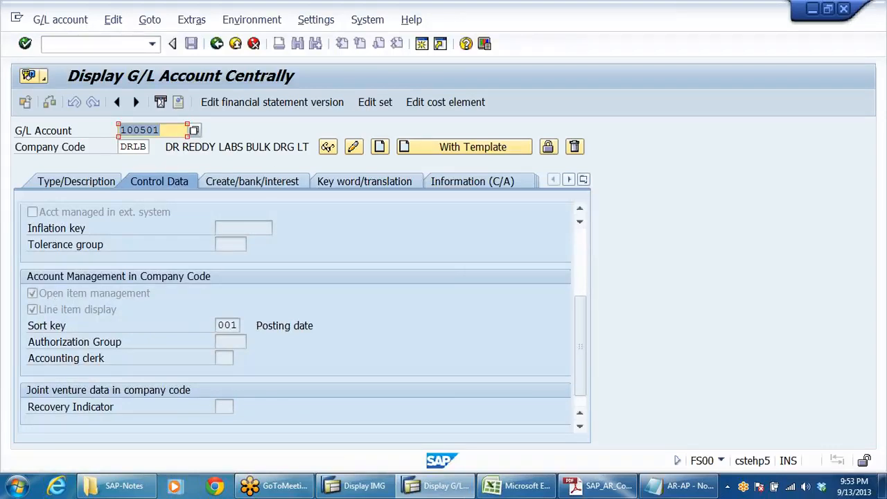
# Step: Review the saved account's document creation settings, and leave the G/L account display for the Display IMG session
pyautogui.click(267, 181)
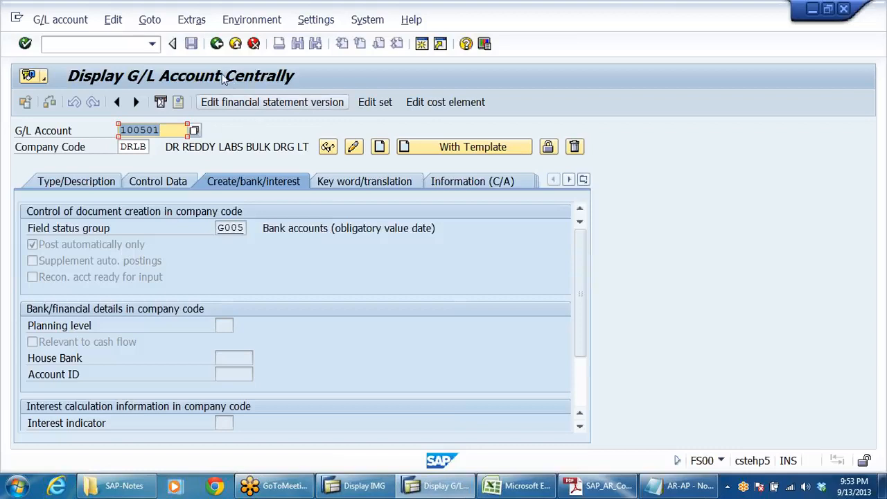
pyautogui.click(215, 44)
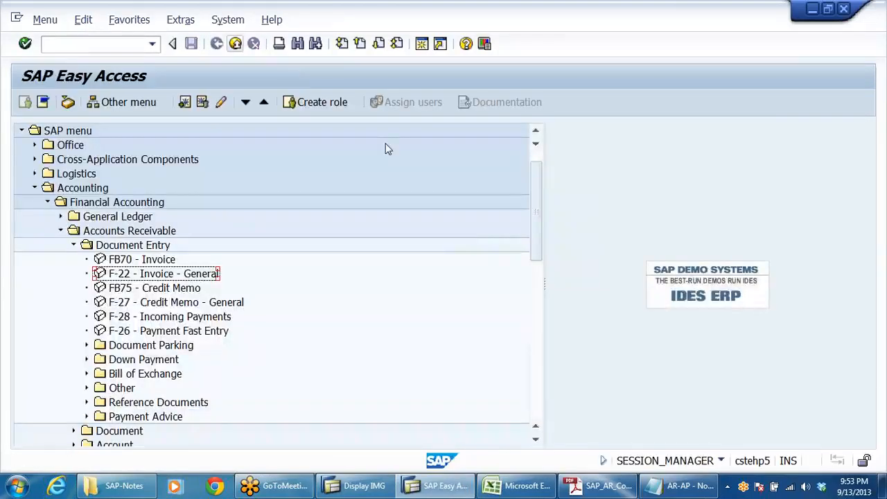
pyautogui.click(368, 488)
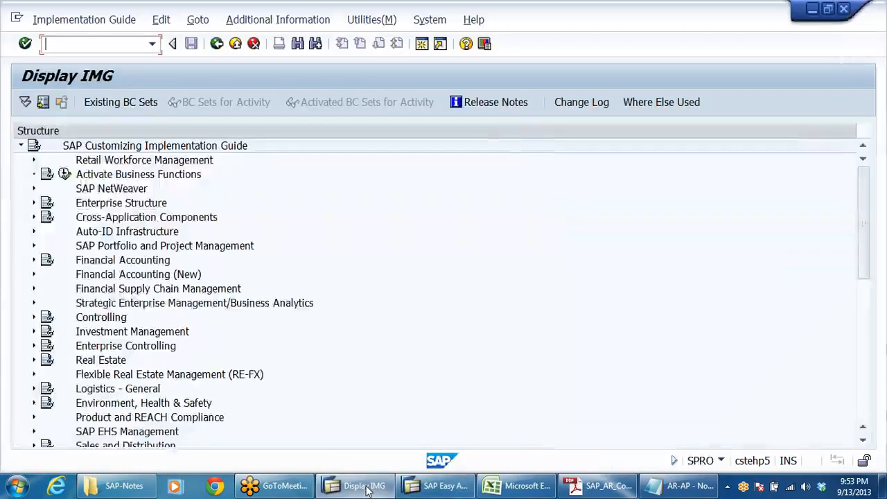
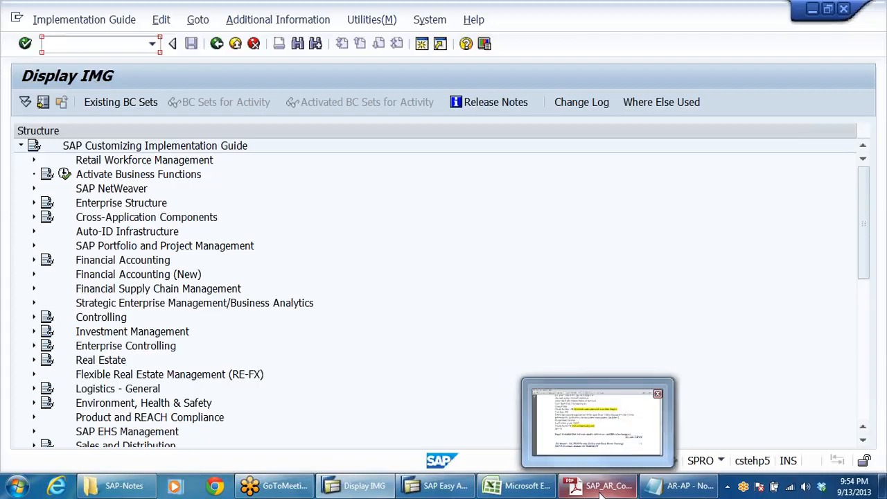
# Step: Expand Financial Accounting (New) in the IMG structure, and its Bank Accounting node
pyautogui.click(288, 247)
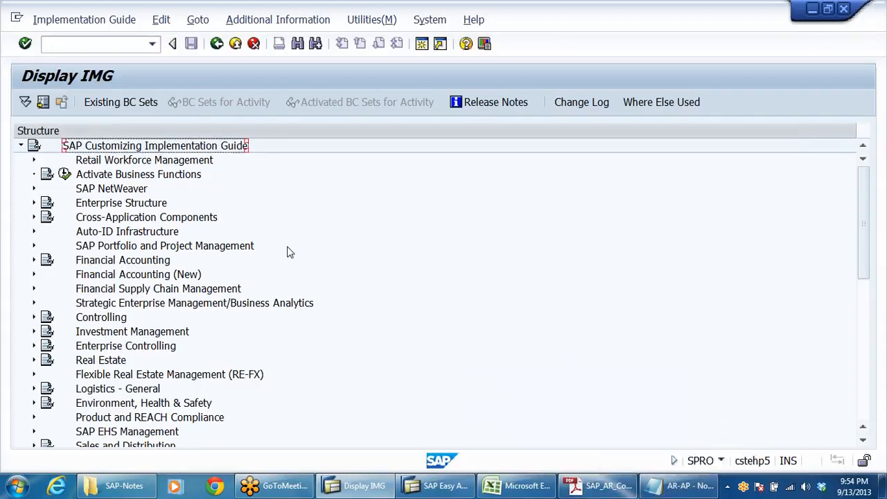
pyautogui.click(198, 249)
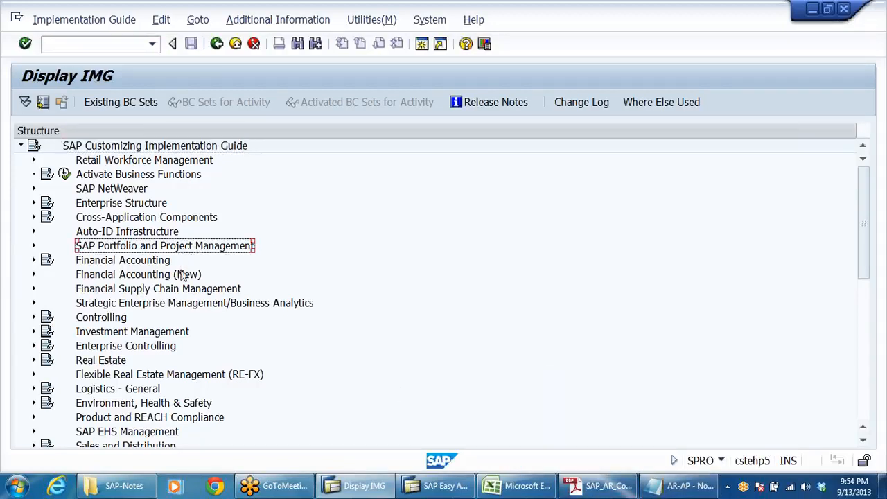
pyautogui.click(184, 276)
pyautogui.doubleClick(185, 276)
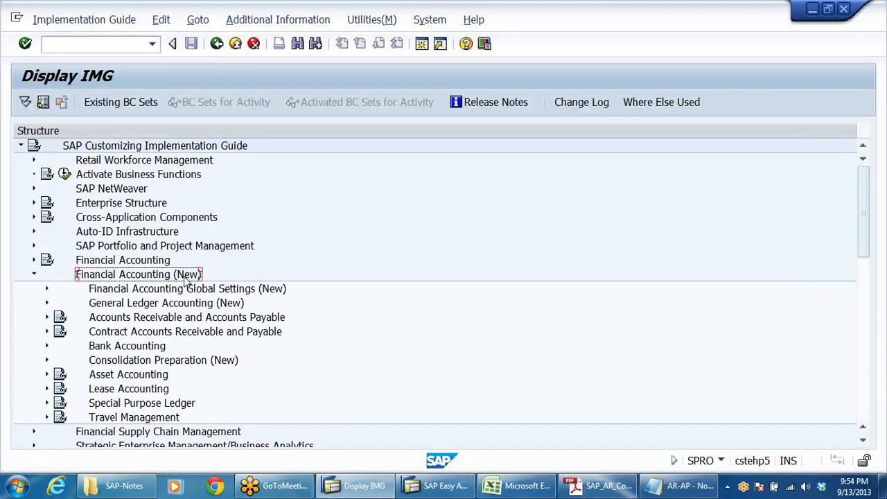
pyautogui.press('Down')
pyautogui.press('Down')
pyautogui.press('Down')
pyautogui.press('Down')
pyautogui.press('Down')
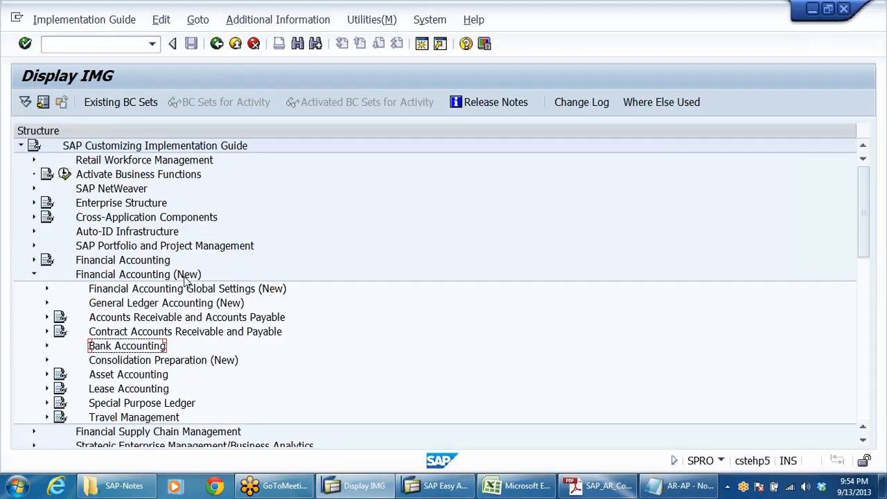
pyautogui.press('Return')
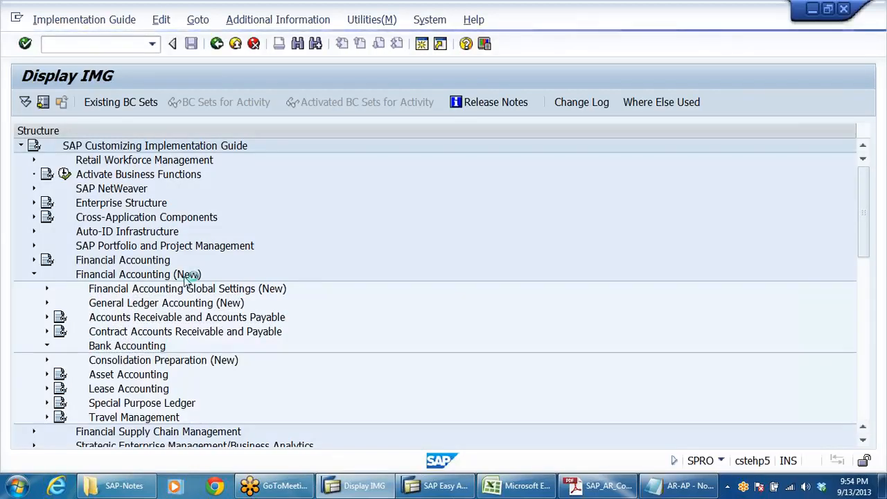
# Step: Expand Business Transactions under Bank Accounting, and its Bill of Exchange Transactions node
pyautogui.press('Down')
pyautogui.press('Down')
pyautogui.press('Down')
pyautogui.press('Down')
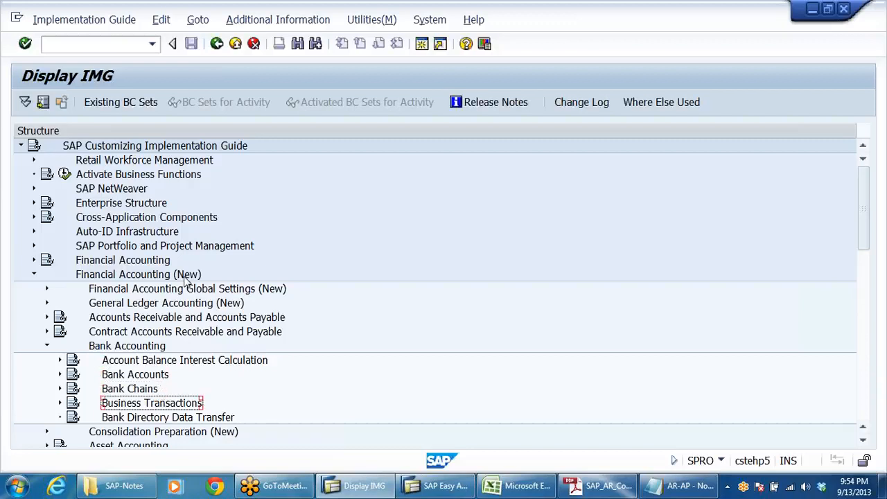
pyautogui.press('Return')
pyautogui.press('Down')
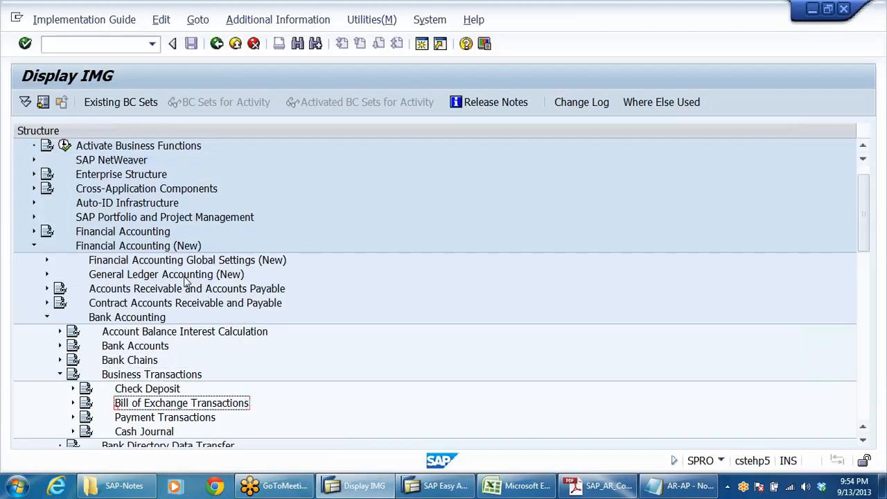
pyautogui.press('Return')
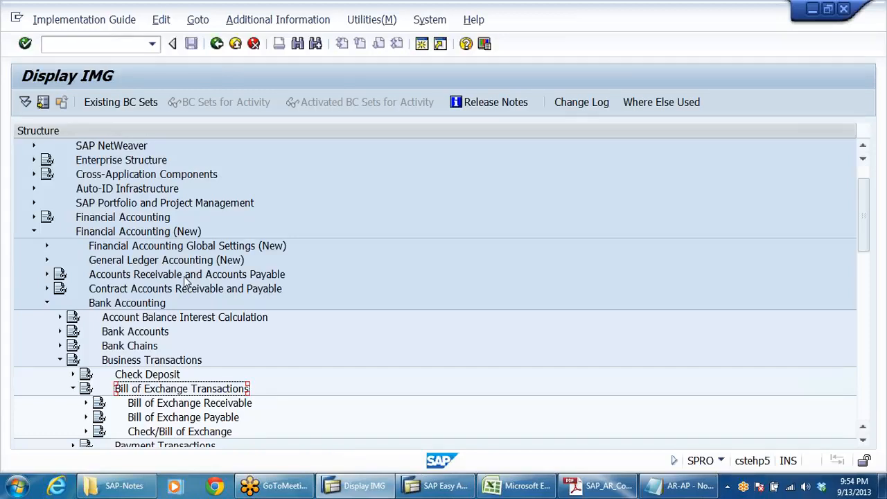
# Step: Expand Bill of Exchange Receivable and its Post Bill of Exchange Receivable node to list the activities
pyautogui.press('Down')
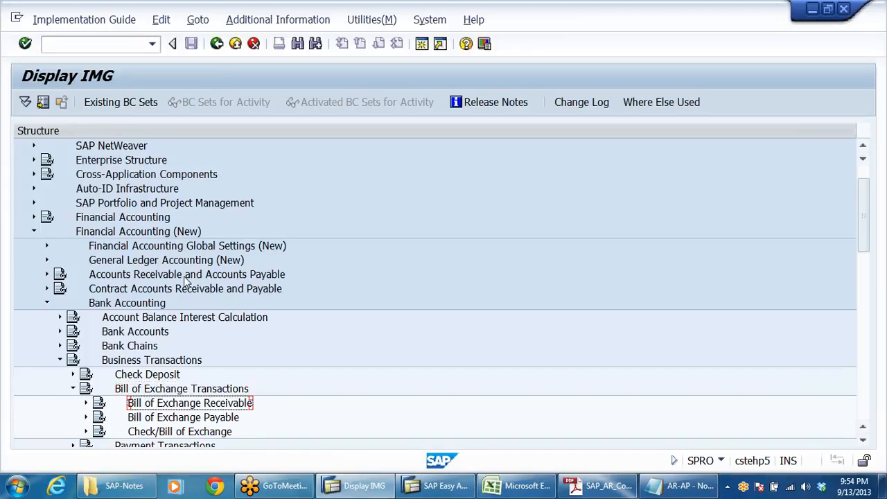
pyautogui.press('Right')
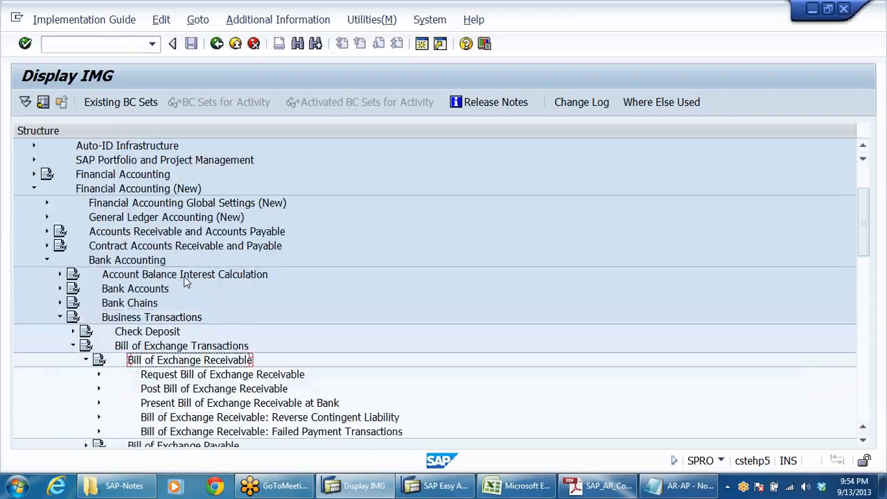
pyautogui.press('Down')
pyautogui.press('Down')
pyautogui.press('Right')
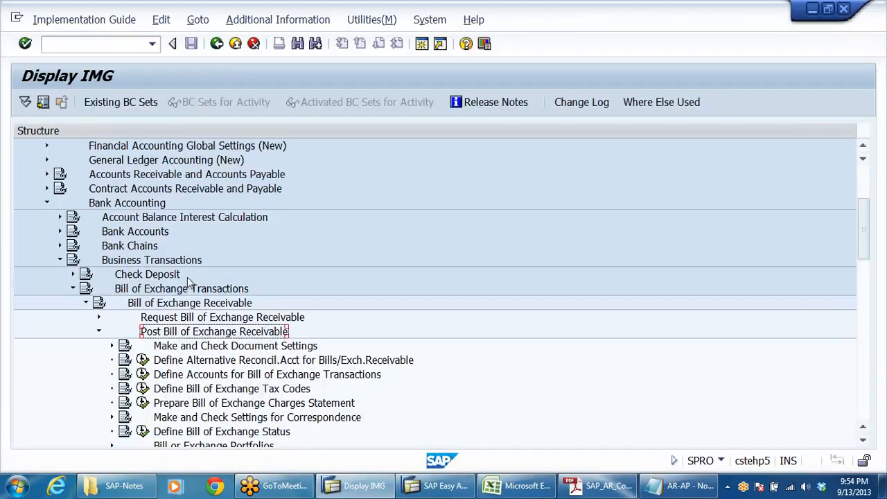
# Step: Close the SAP-Notes folder window
pyautogui.click(281, 21)
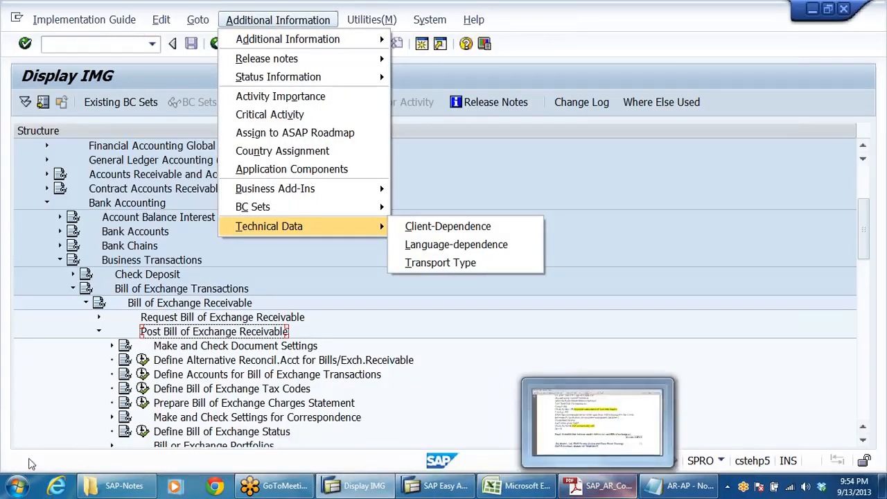
pyautogui.rightClick(139, 487)
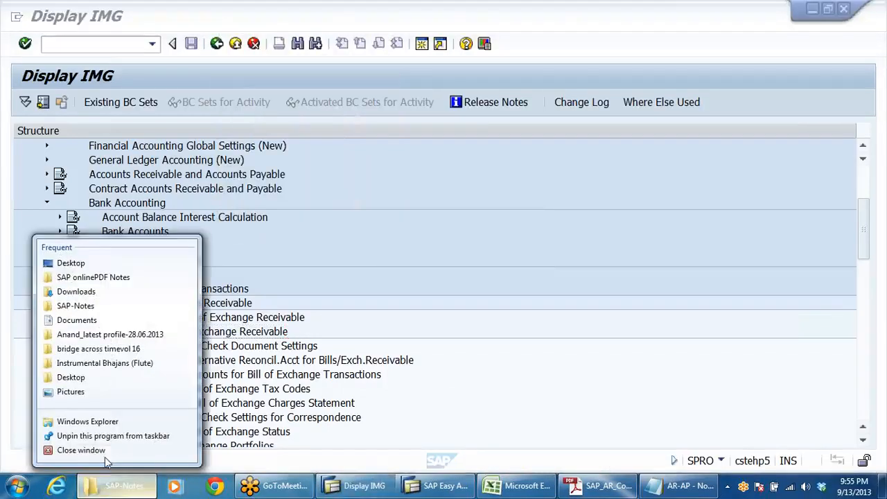
pyautogui.click(102, 451)
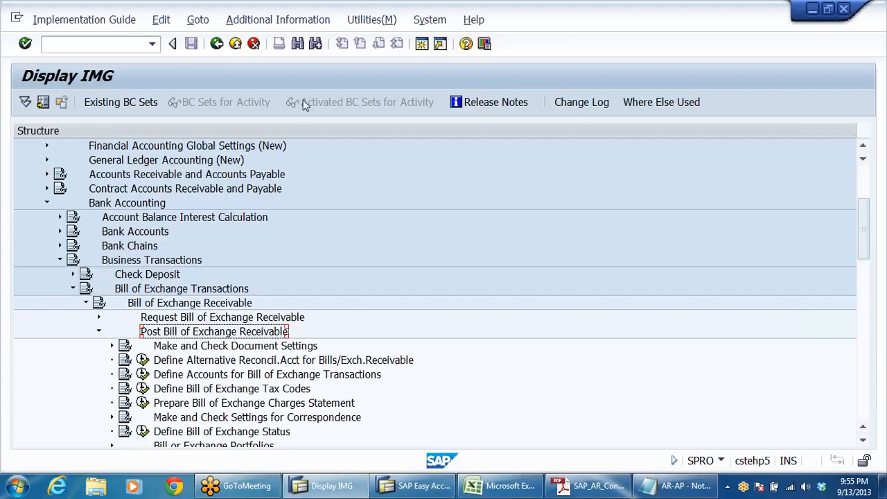
# Step: Show the IMG Activity keys as additional information and select the activity Define Alternative Reconcil.Acct for Bills/Exch.Receivable
pyautogui.click(277, 20)
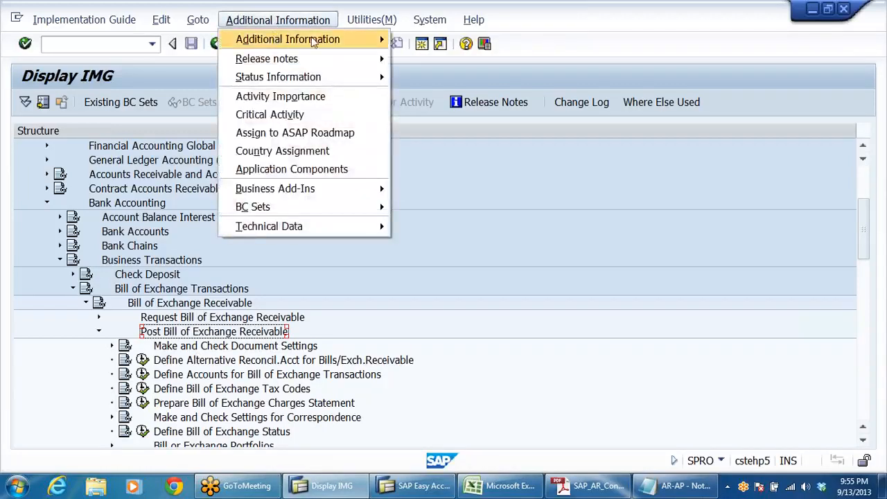
pyautogui.moveTo(314, 41)
pyautogui.moveTo(439, 61)
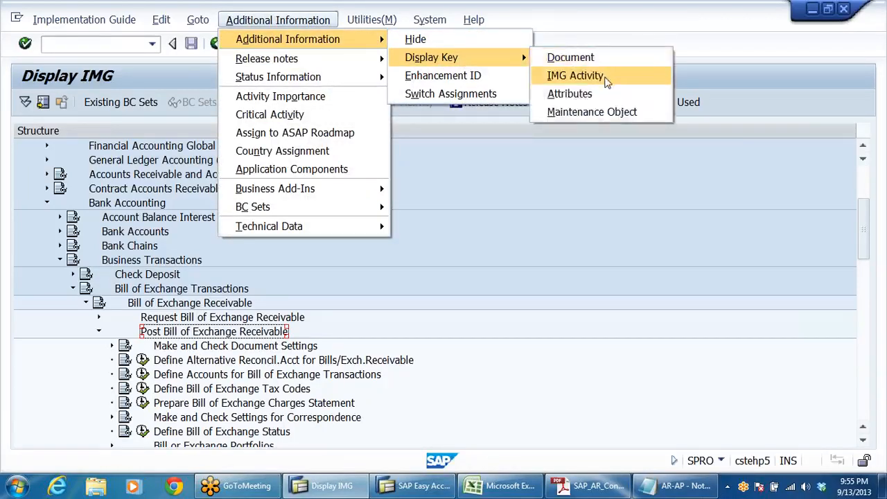
pyautogui.click(607, 78)
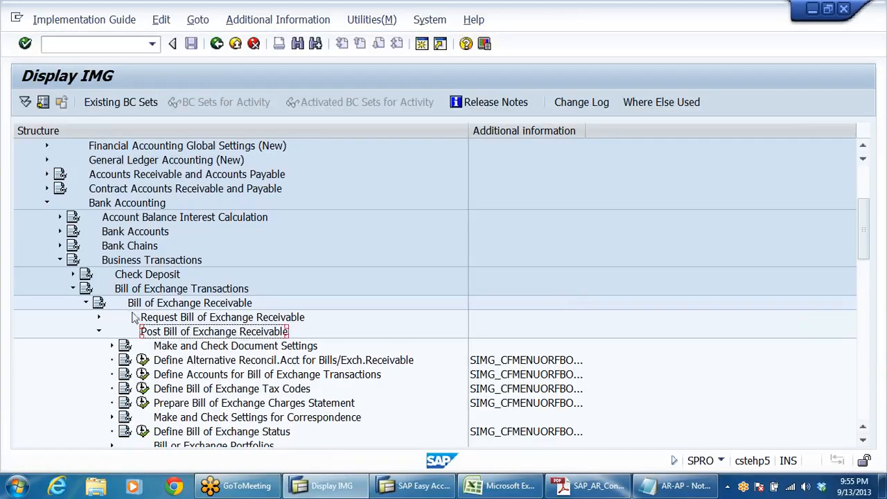
pyautogui.scroll(-1, 415, 295)
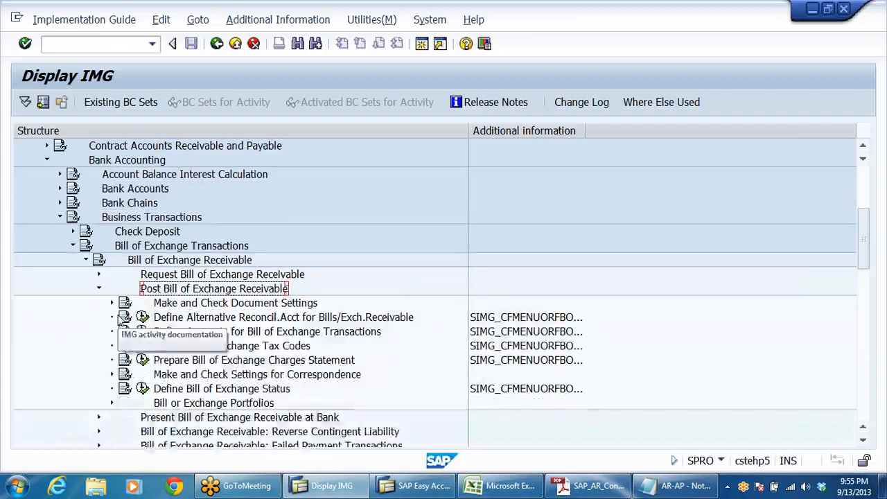
pyautogui.click(269, 316)
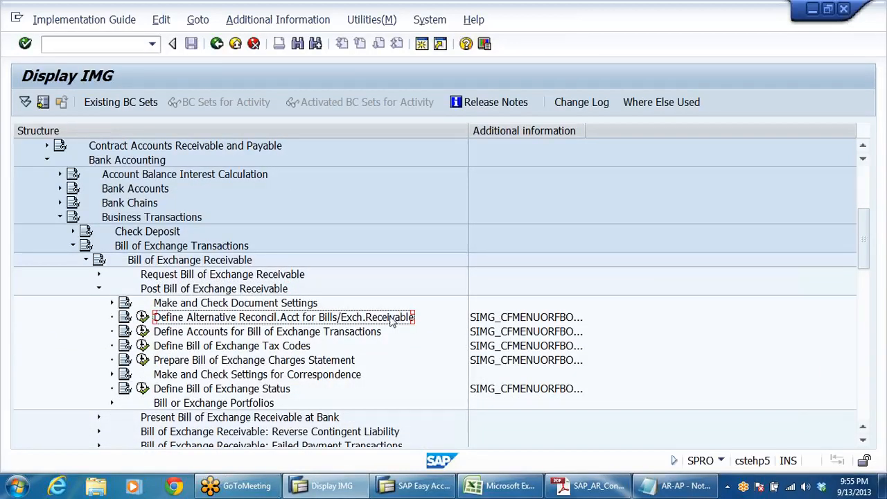
# Step: Switch to the AR-AP Notepad file and review the bills of exchange accounting entries, highlighting the customer and bills of exchange accounts in entry 2
pyautogui.click(676, 486)
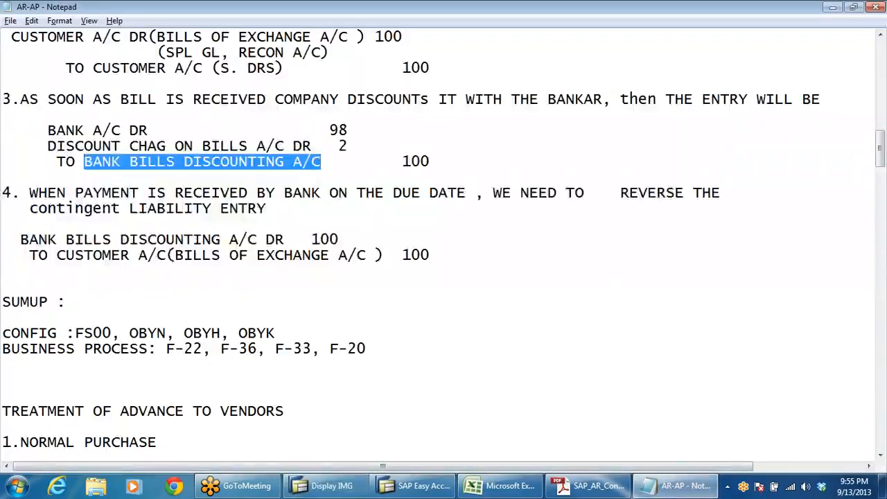
pyautogui.scroll(2, 444, 243)
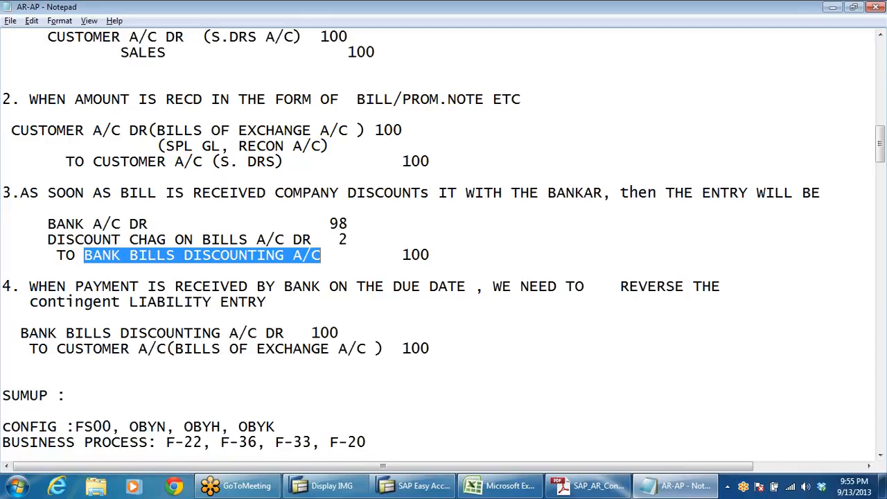
pyautogui.moveTo(165, 131); pyautogui.dragTo(394, 130)
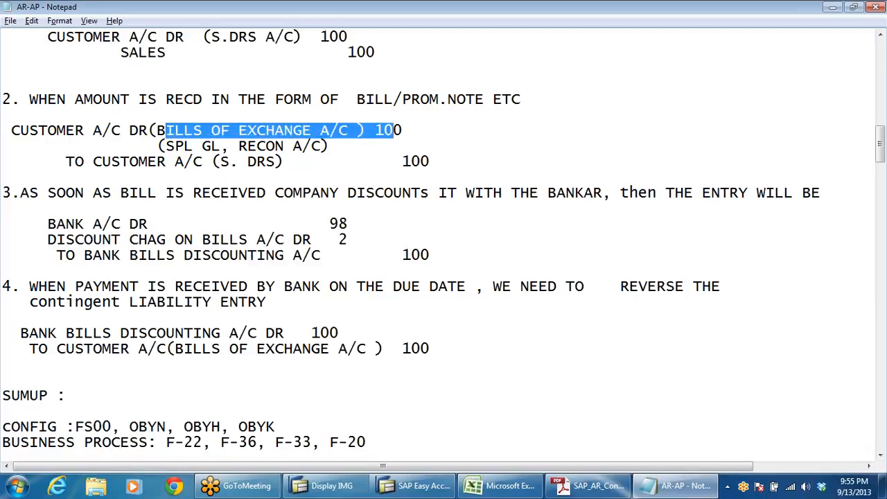
pyautogui.click(320, 130)
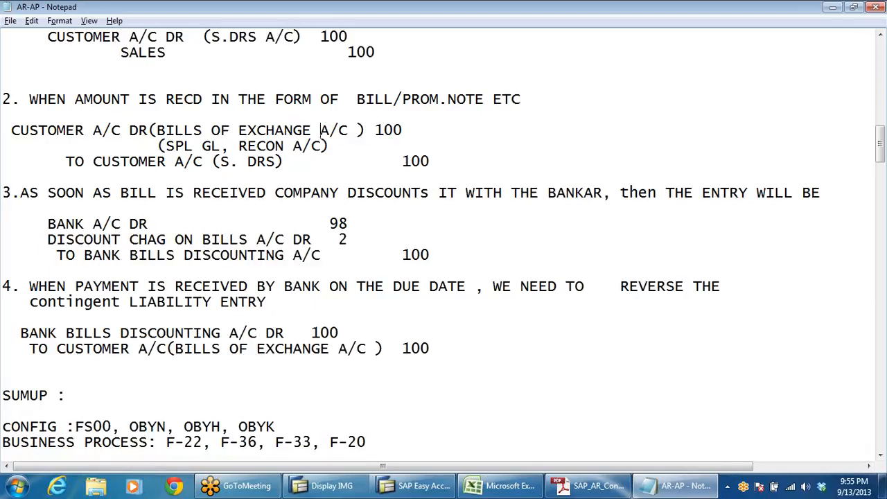
pyautogui.moveTo(2, 130); pyautogui.dragTo(128, 131)
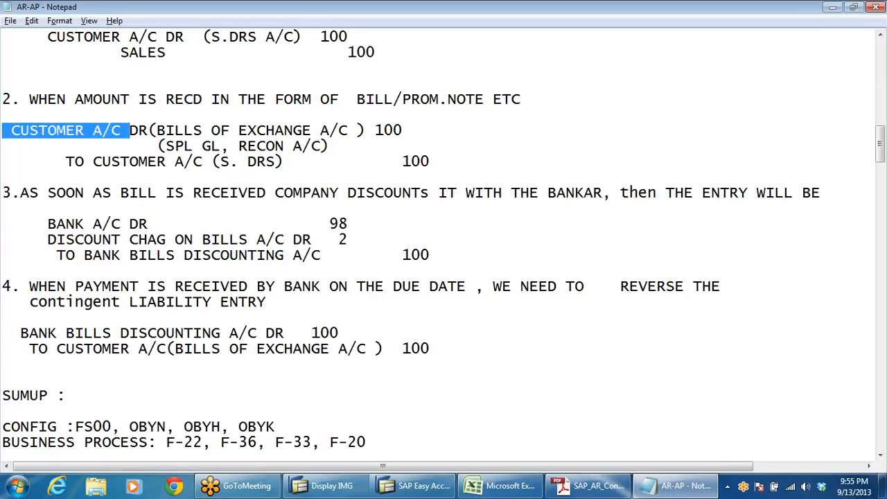
pyautogui.click(229, 130)
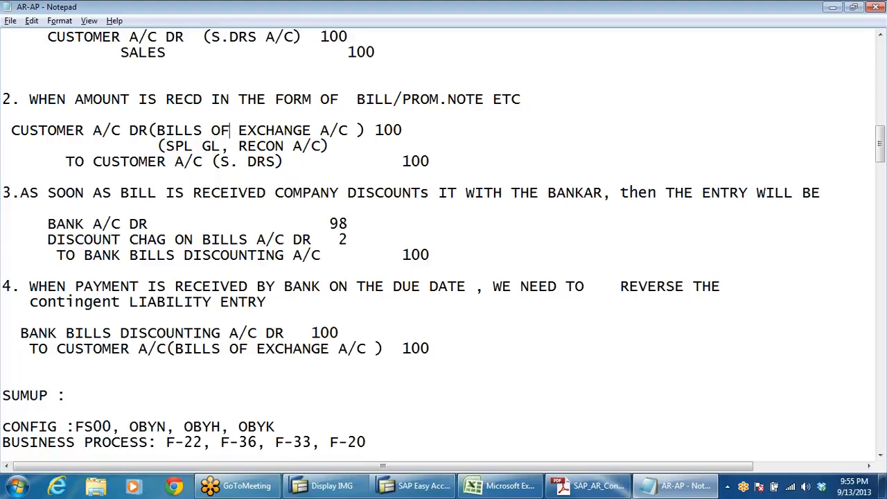
pyautogui.scroll(3, 444, 242)
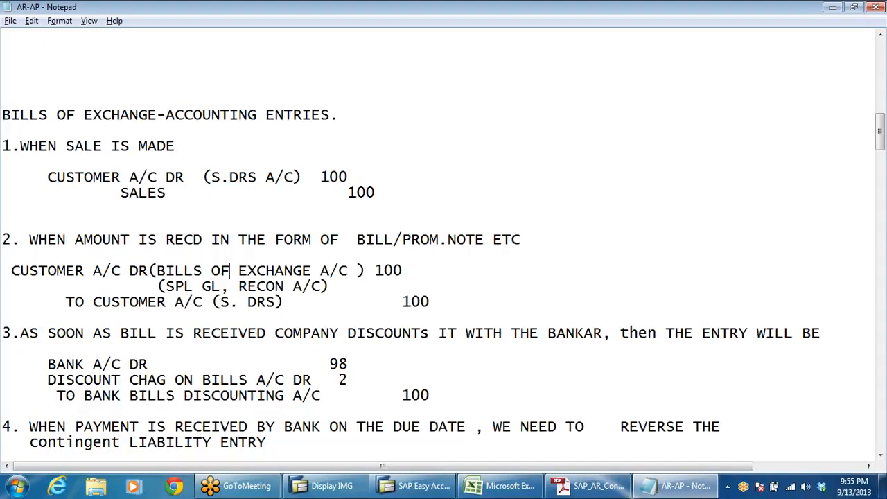
pyautogui.scroll(-2, 444, 242)
pyautogui.moveTo(156, 178); pyautogui.dragTo(358, 177)
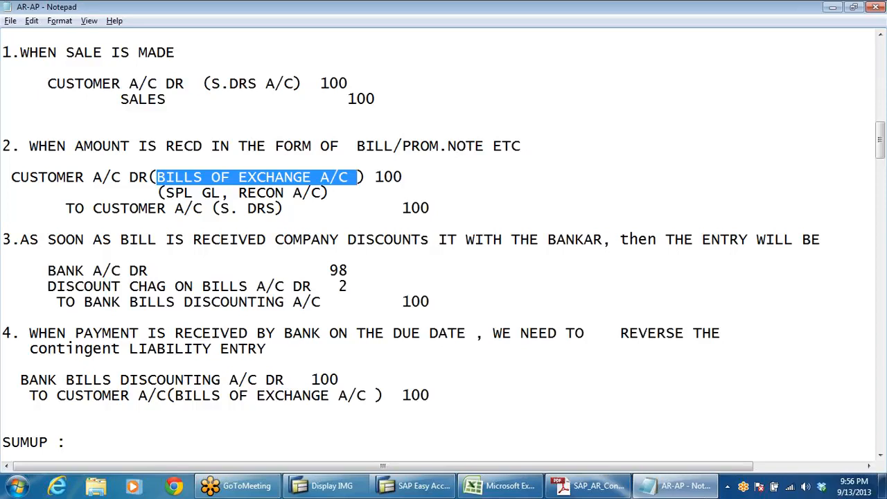
pyautogui.click(330, 193)
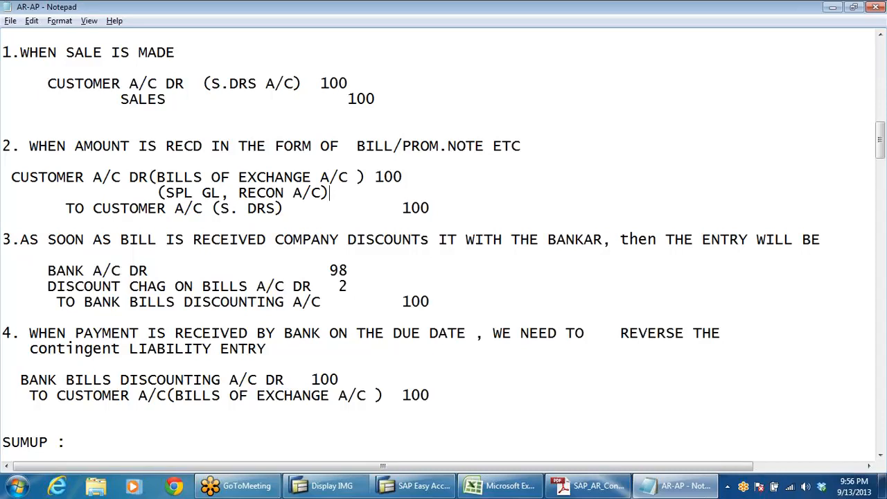
pyautogui.click(220, 194)
pyautogui.click(403, 208)
# Step: Add the note "( SPL GL INDICATOR-W)" after the amount 100 on the bills of exchange debit line of entry 2
pyautogui.click(403, 177)
pyautogui.write('( sPL gl')
pyautogui.press('BackSpace')
pyautogui.press('BackSpace')
pyautogui.press('BackSpace')
pyautogui.press('BackSpace')
pyautogui.press('BackSpace')
pyautogui.press('BackSpace')
pyautogui.write('SPL GL INDICATOR')
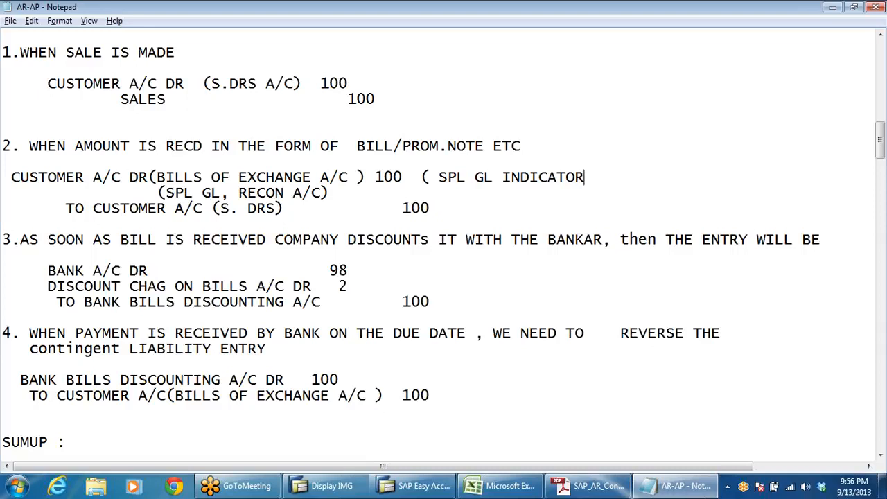
pyautogui.write('-W)')
pyautogui.moveTo(157, 178); pyautogui.dragTo(329, 194)
pyautogui.click(3, 255)
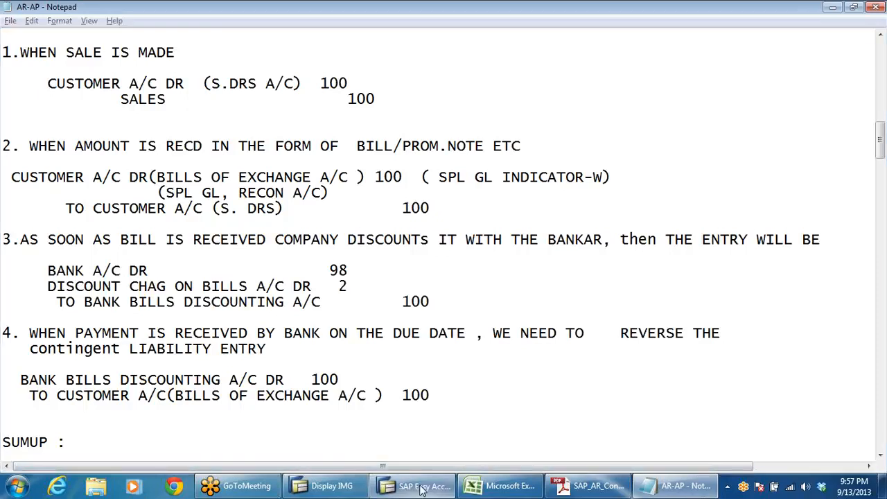
# Step: Switch back to the SAP IMG, open Define Alternative Reconcil.Acct for Bills/Exch.Receivable and examine the special G/L list, comparing the indicator W and B entries
pyautogui.click(326, 486)
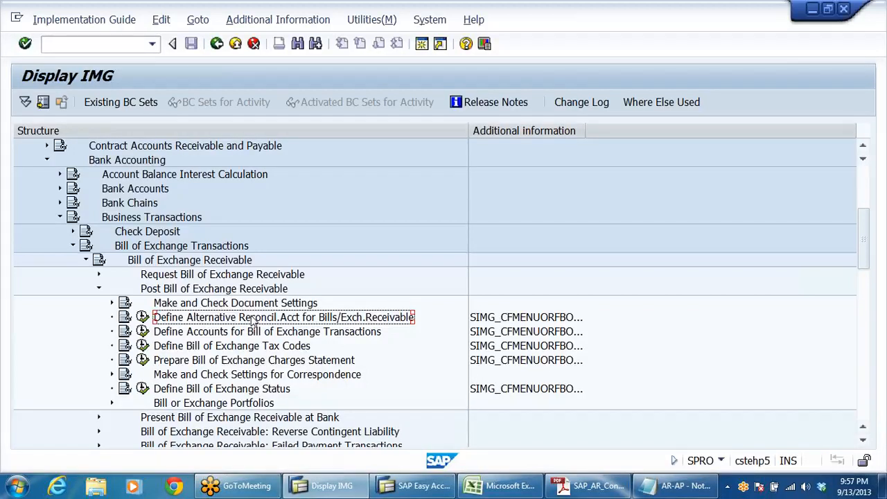
pyautogui.click(144, 317)
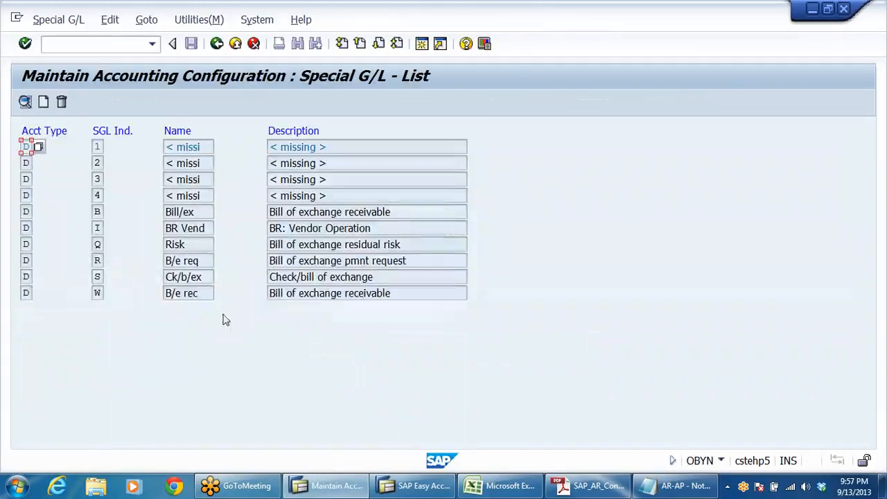
pyautogui.click(29, 293)
pyautogui.click(98, 293)
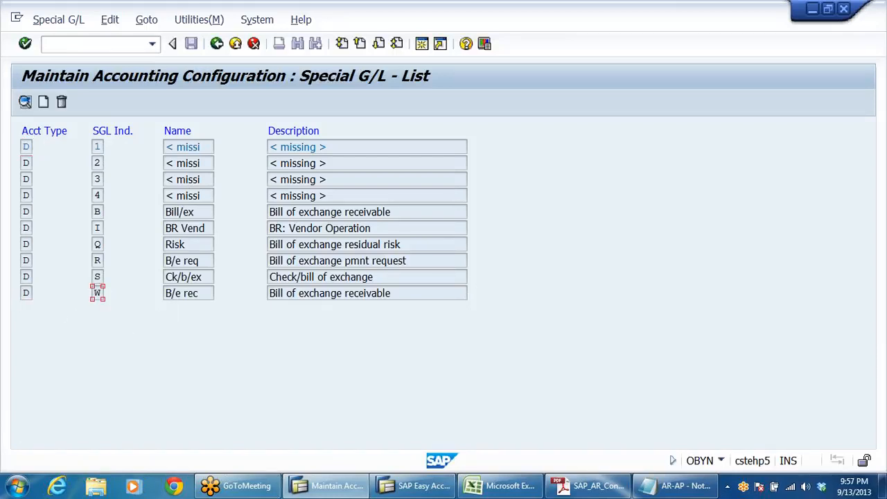
pyautogui.click(175, 293)
pyautogui.click(345, 294)
pyautogui.click(189, 212)
pyautogui.click(97, 212)
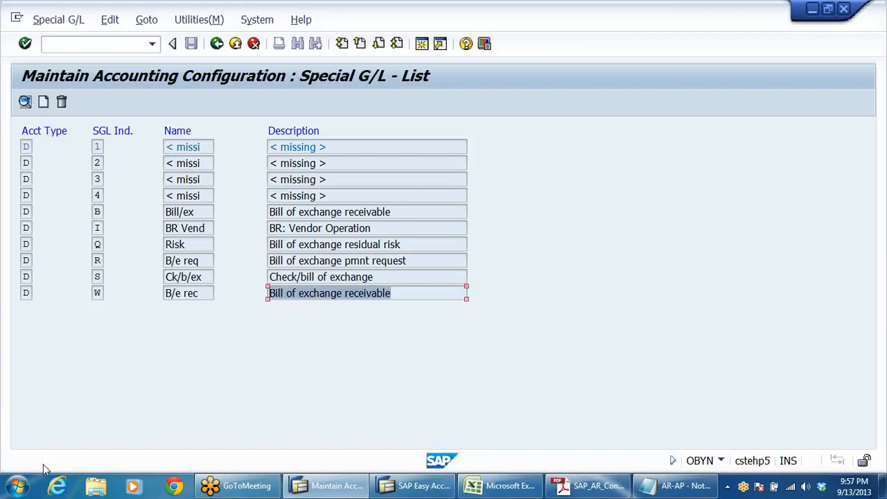
pyautogui.click(289, 228)
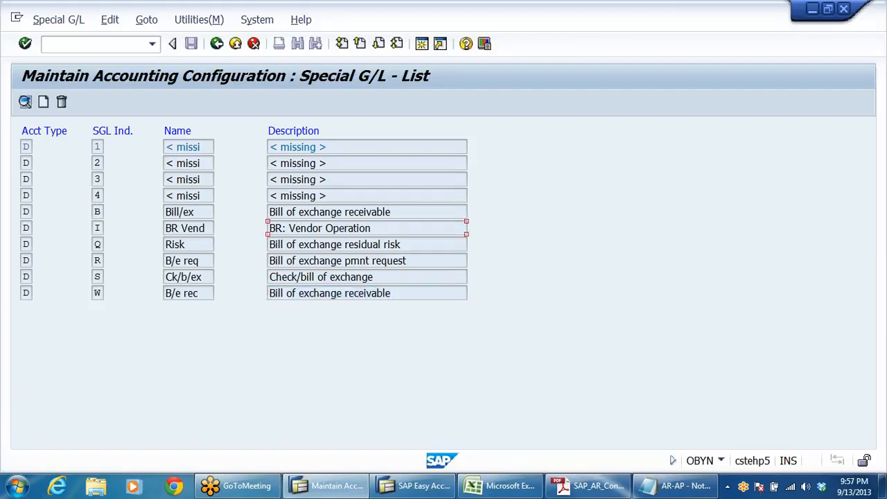
# Step: Open the account assignment of special G/L indicator W (Bill of exchange receivable) for customers in chart of accounts DRCA
pyautogui.click(298, 212)
pyautogui.click(300, 293)
pyautogui.doubleClick(299, 293)
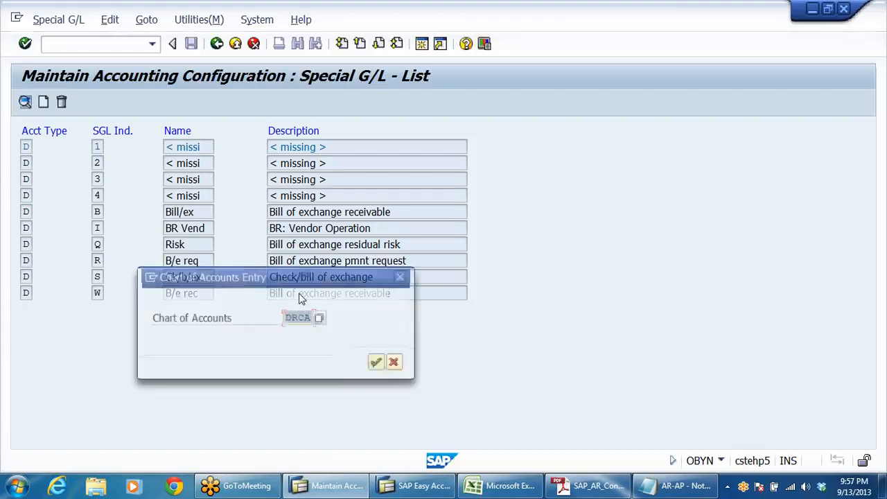
pyautogui.click(381, 364)
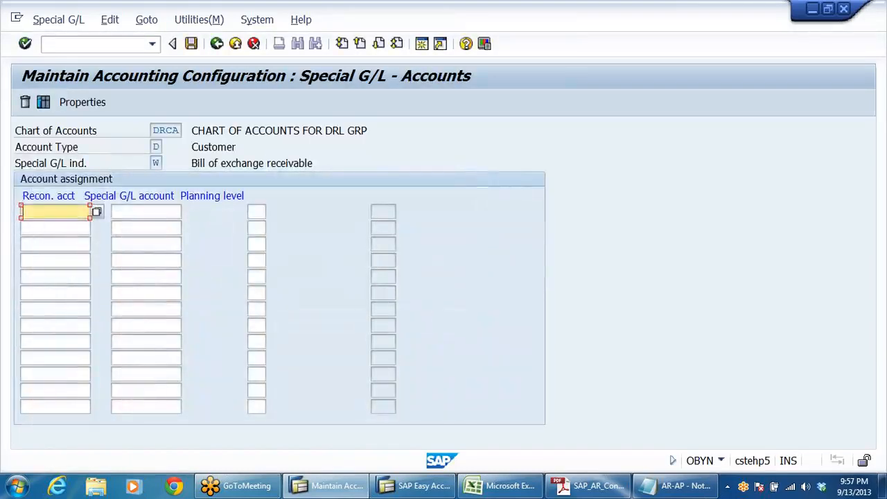
# Step: Enter 200301 as the reconciliation account in the first account assignment row
pyautogui.click(60, 229)
pyautogui.click(131, 212)
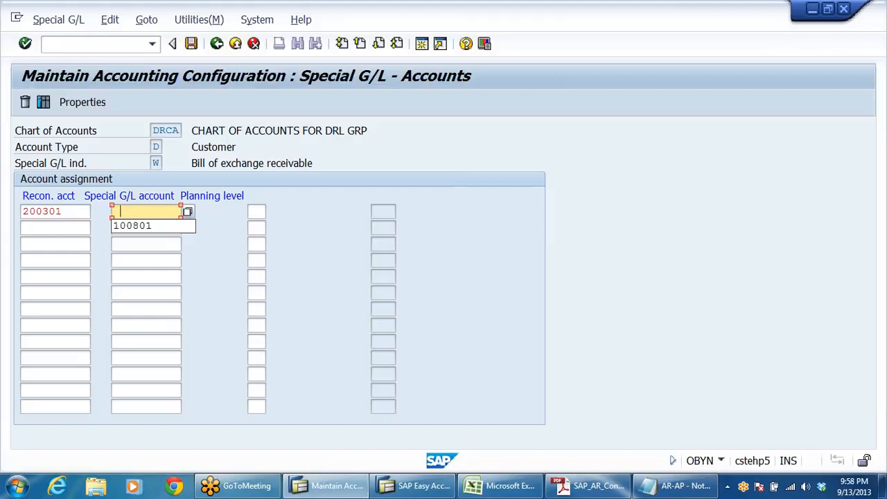
pyautogui.press('BackSpace')
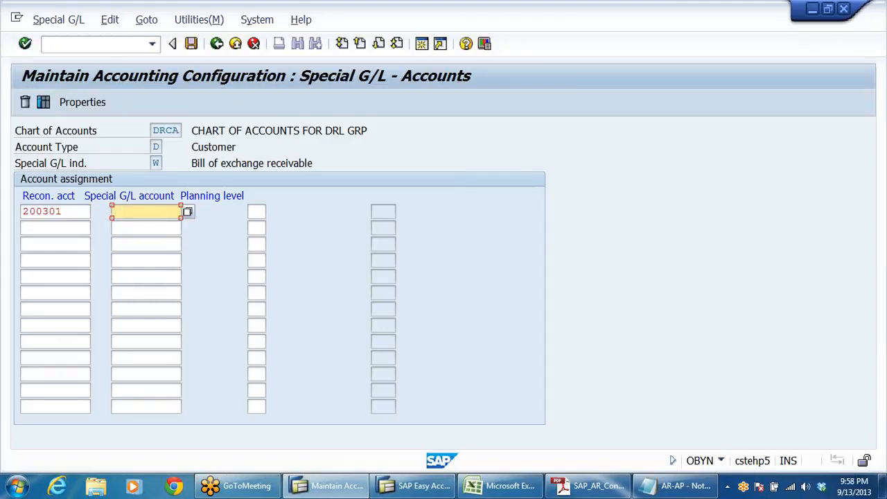
pyautogui.hotkey('shift', 'Tab')
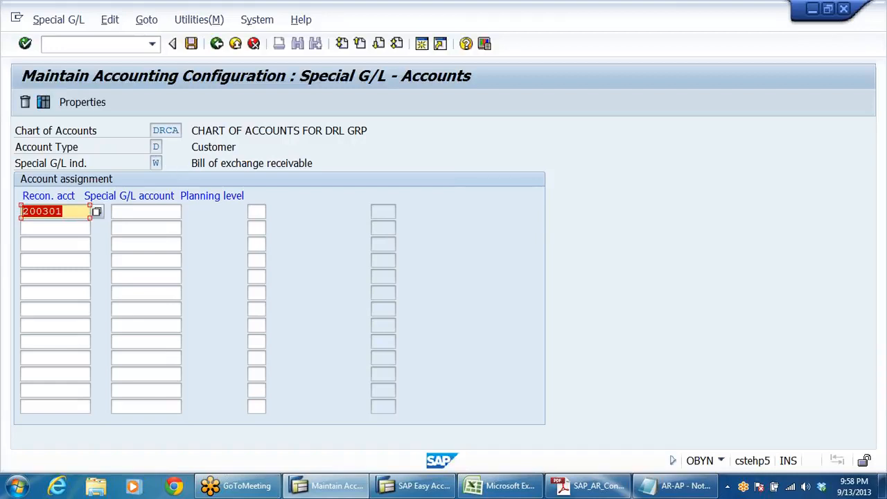
pyautogui.hotkey('shift', 'Tab')
pyautogui.click(146, 212)
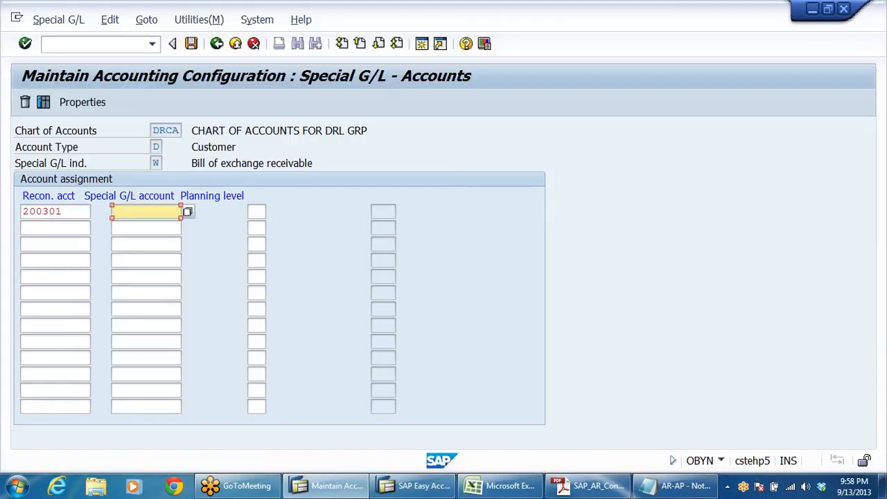
# Step: Enter 100501 as the special G/L account beside reconciliation account 200301
pyautogui.write('100')
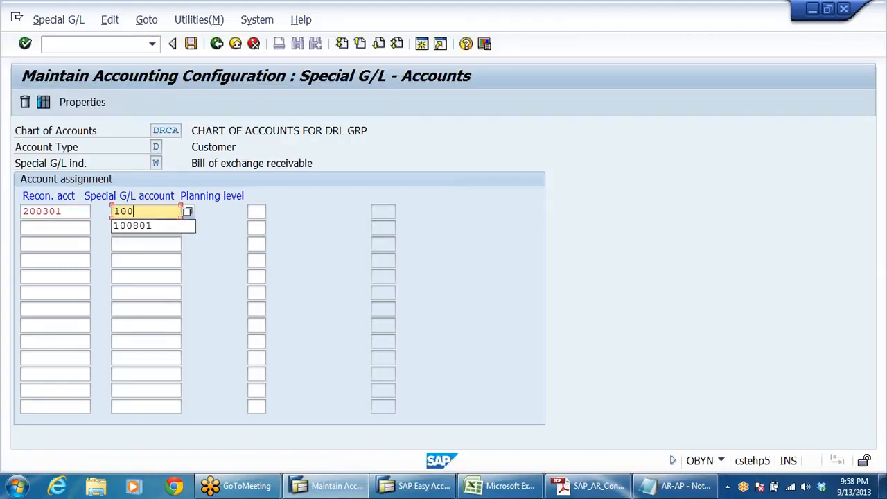
pyautogui.write('501')
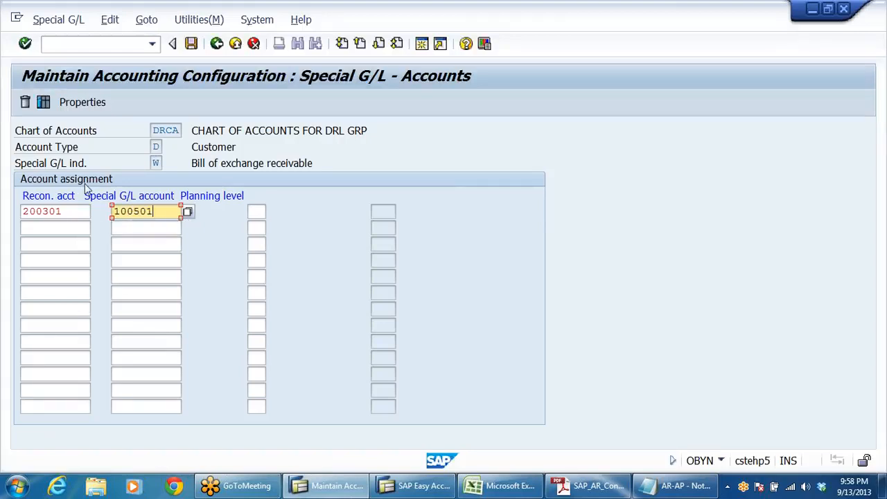
# Step: Look up the G/L accounts of company code DRLB and check which account 100501 is, leaving the list without choosing one
pyautogui.click(165, 244)
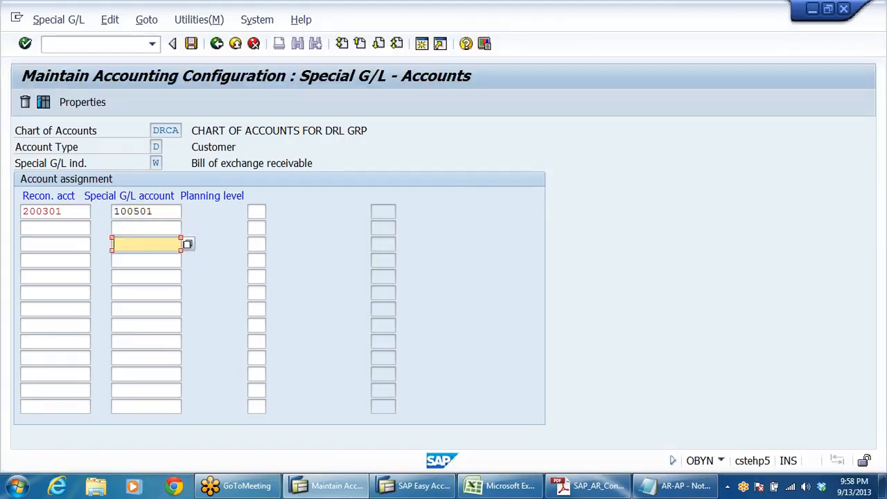
pyautogui.click(166, 211)
pyautogui.click(188, 211)
pyautogui.click(187, 211)
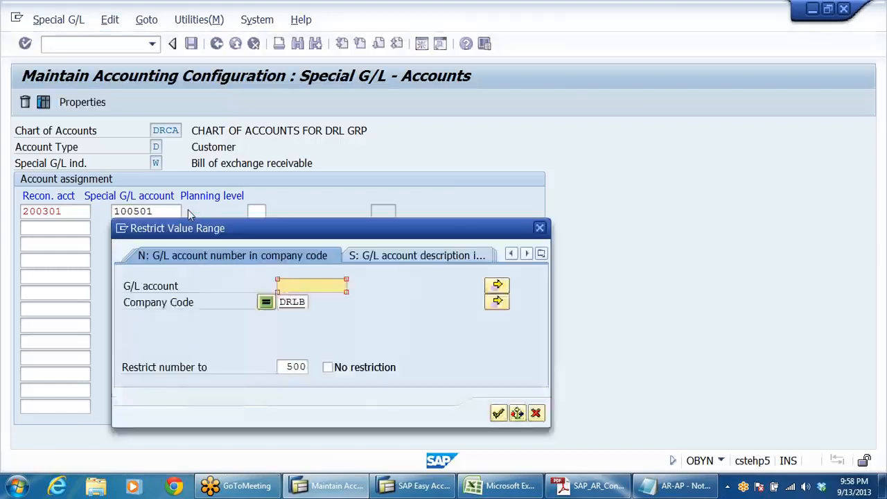
pyautogui.press('Return')
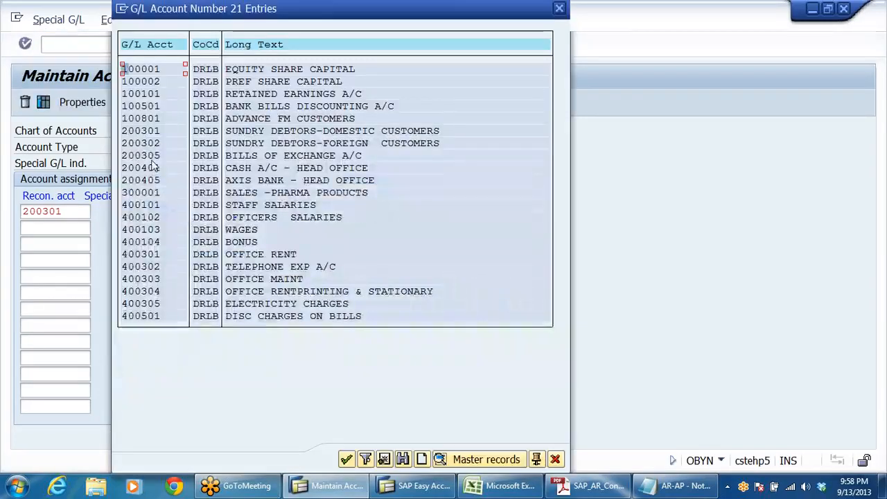
pyautogui.click(149, 108)
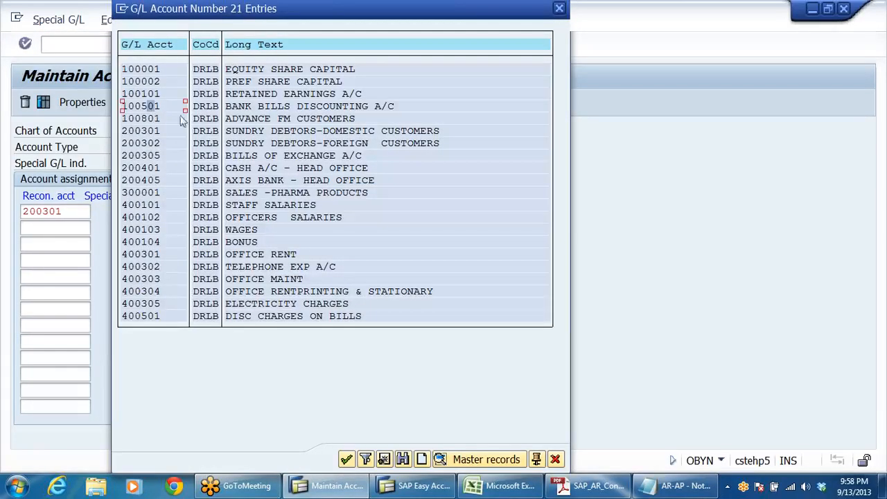
pyautogui.click(269, 107)
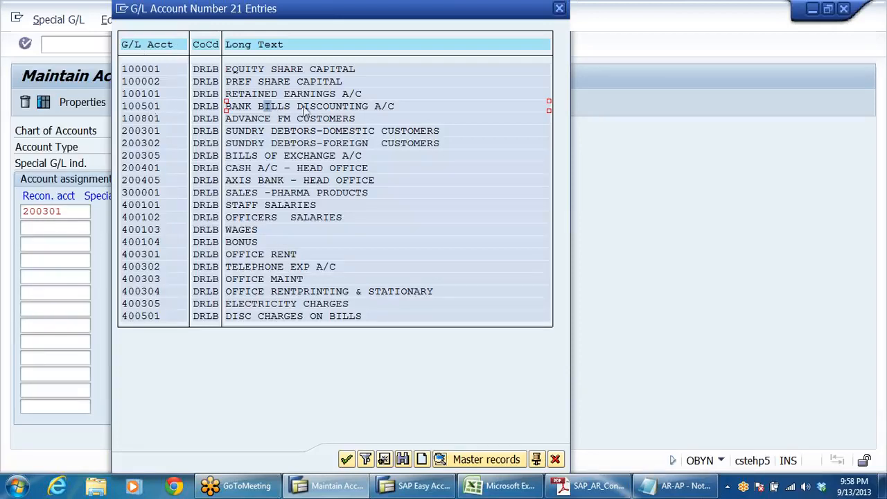
pyautogui.click(556, 459)
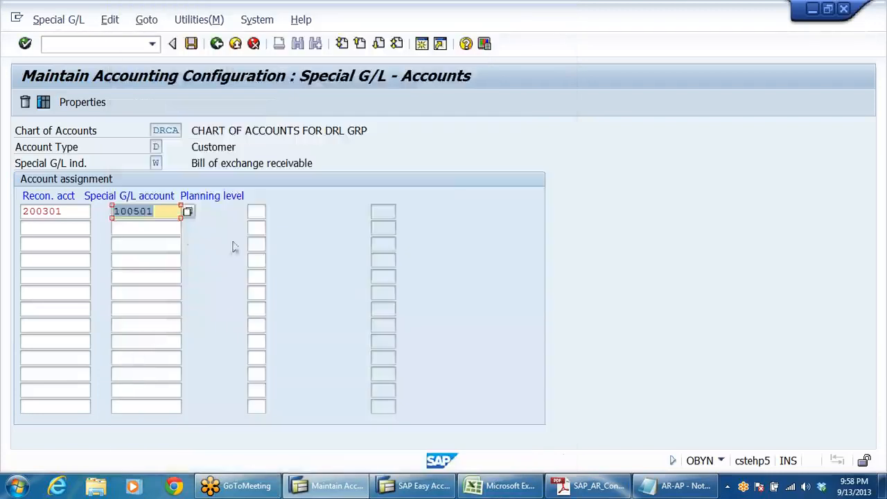
# Step: Replace the special G/L account with 200305, BILLS OF EXCHANGE A/C, chosen from the DRLB account list
pyautogui.click(189, 213)
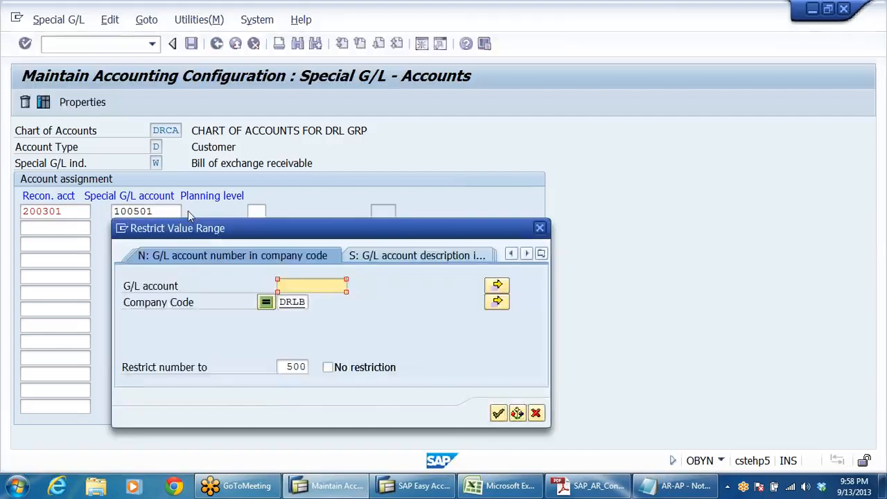
pyautogui.press('Return')
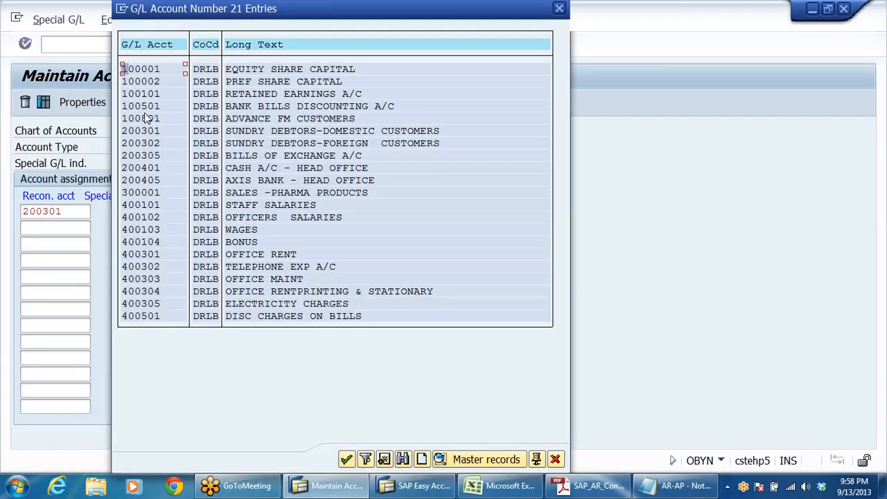
pyautogui.click(153, 157)
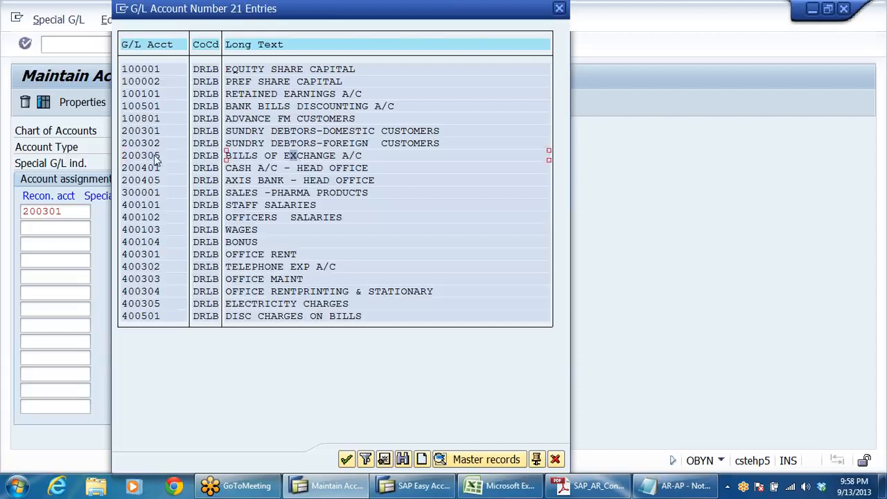
pyautogui.doubleClick(295, 158)
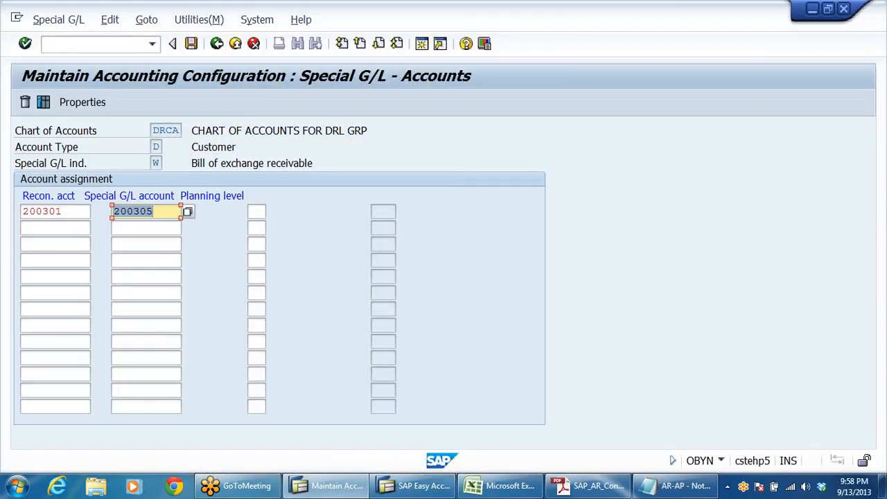
pyautogui.click(59, 212)
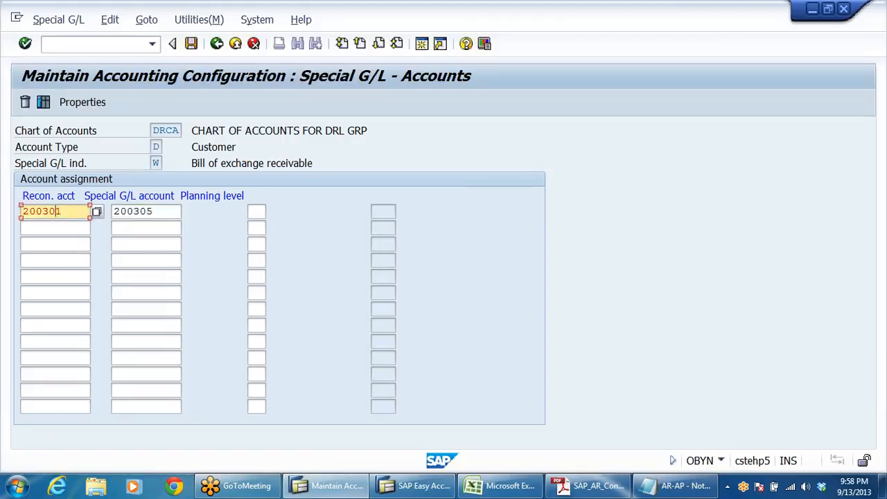
pyautogui.press('Tab')
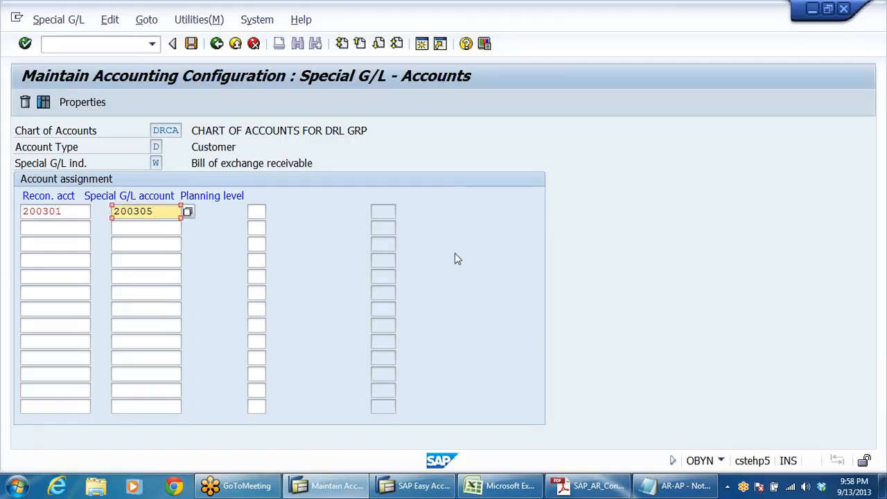
# Step: Save the indicator W account assignment in customizing request CSTK900082 and return to the IMG structure
pyautogui.click(192, 43)
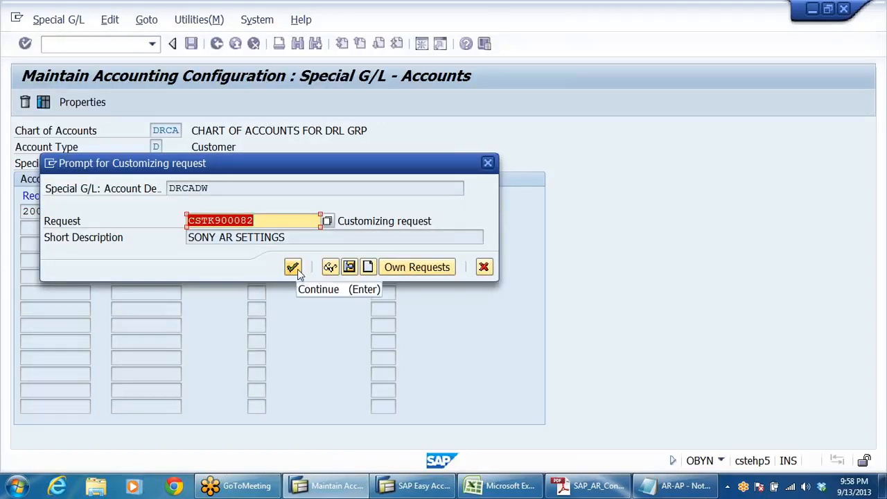
pyautogui.click(298, 269)
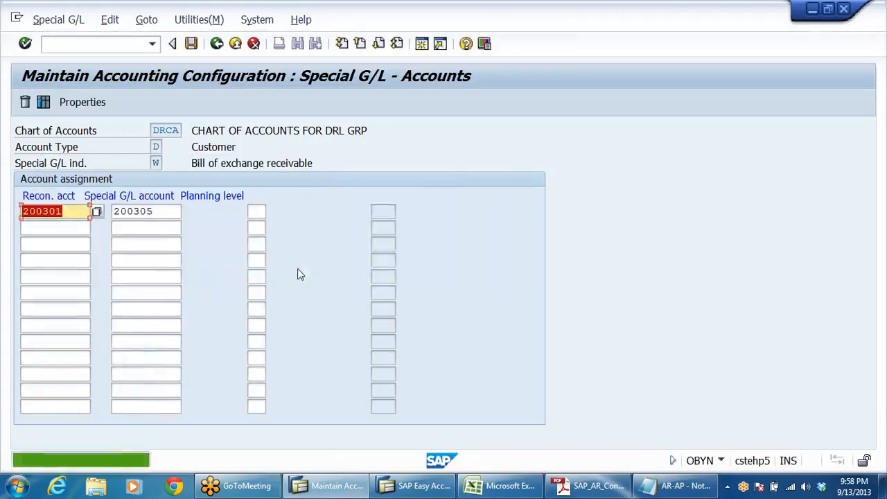
pyautogui.click(139, 197)
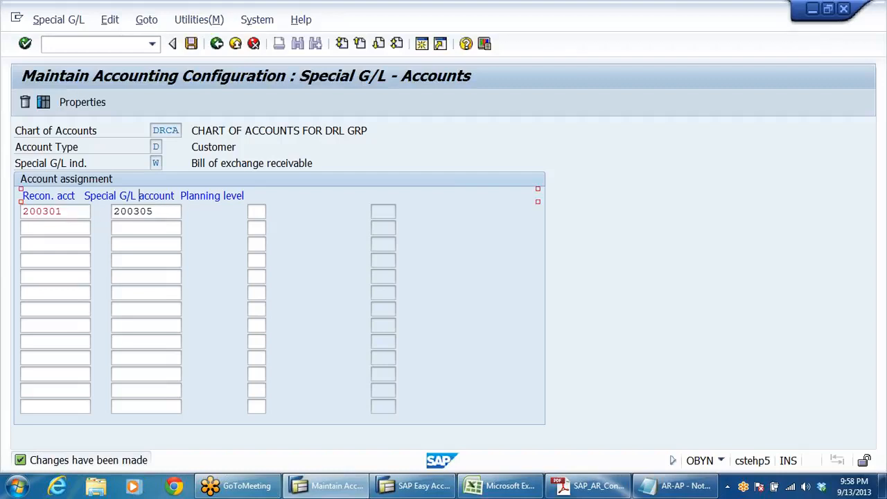
pyautogui.click(217, 43)
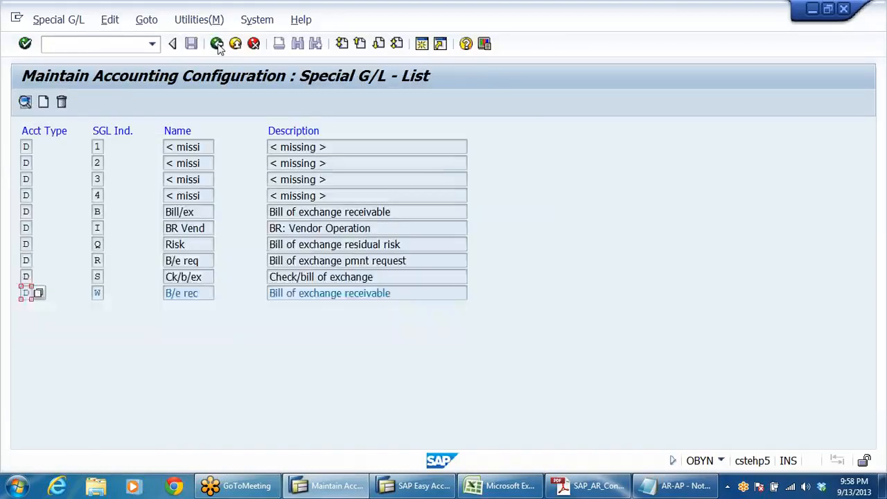
pyautogui.click(217, 44)
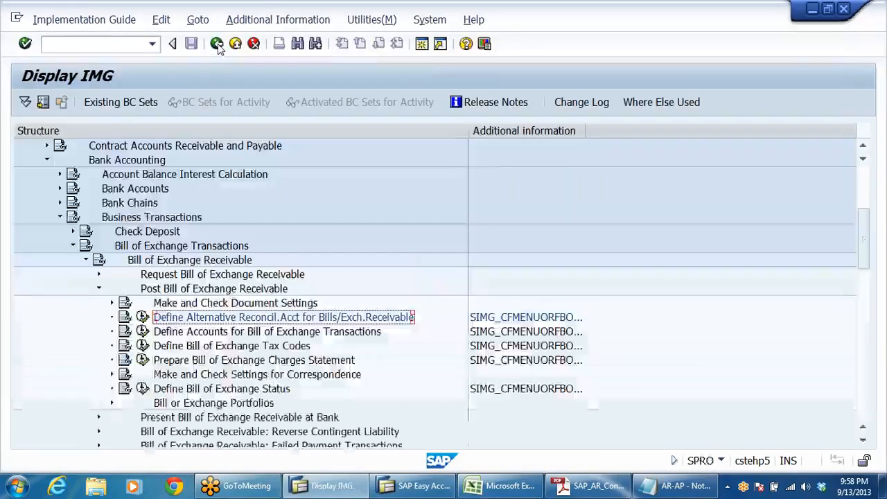
# Step: Widen the Additional information column to show the full activity keys and open Define Accounts for Bill of Exchange Transactions
pyautogui.click(226, 333)
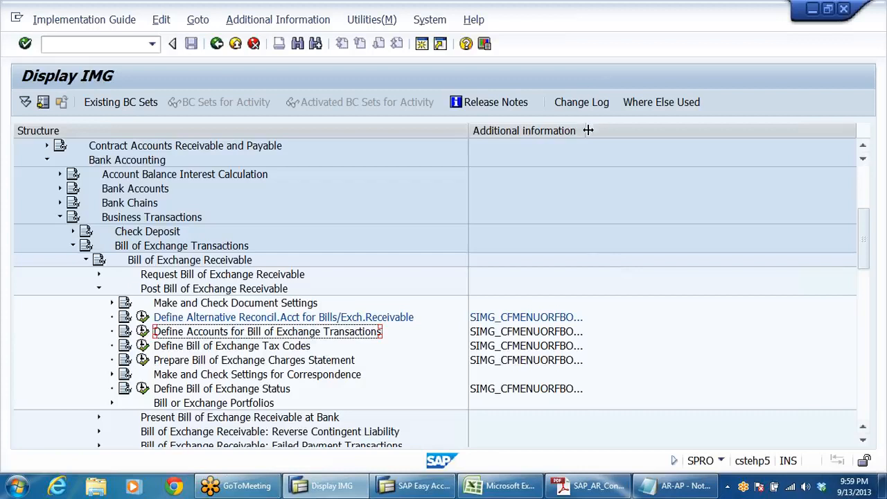
pyautogui.moveTo(585, 130); pyautogui.dragTo(699, 138)
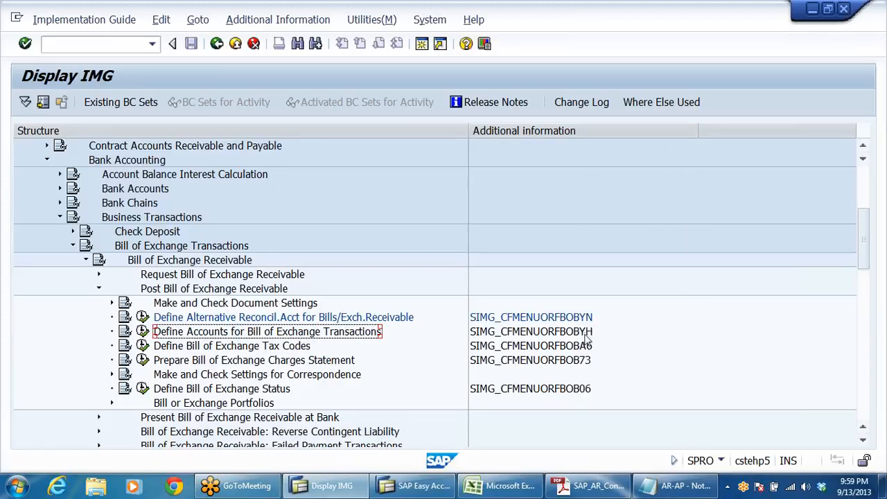
pyautogui.click(586, 334)
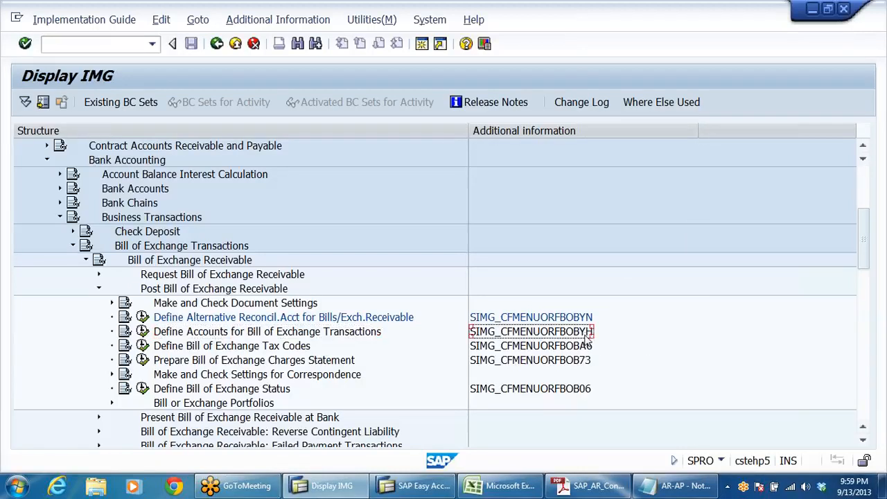
pyautogui.click(142, 331)
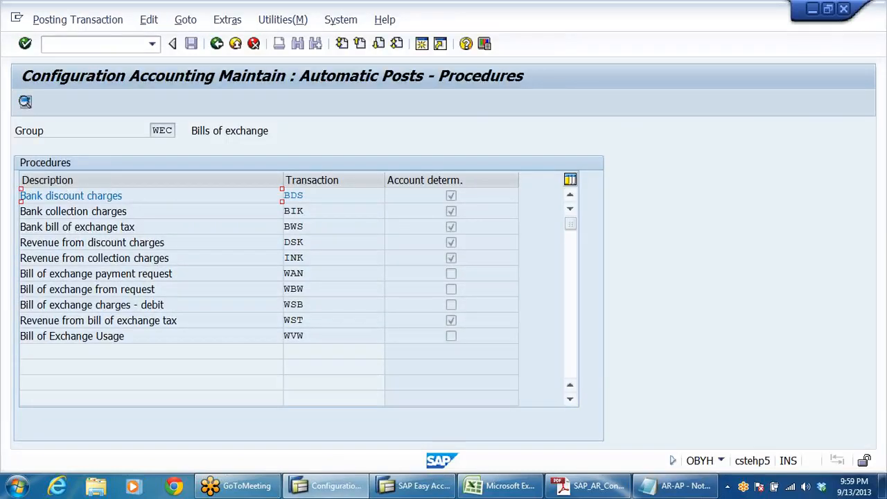
# Step: Compare the Bank discount charges procedure with the discount charges on bills line of entry 3 in the AR-AP Notepad file, then return to SAP
pyautogui.moveTo(123, 197); pyautogui.dragTo(21, 198)
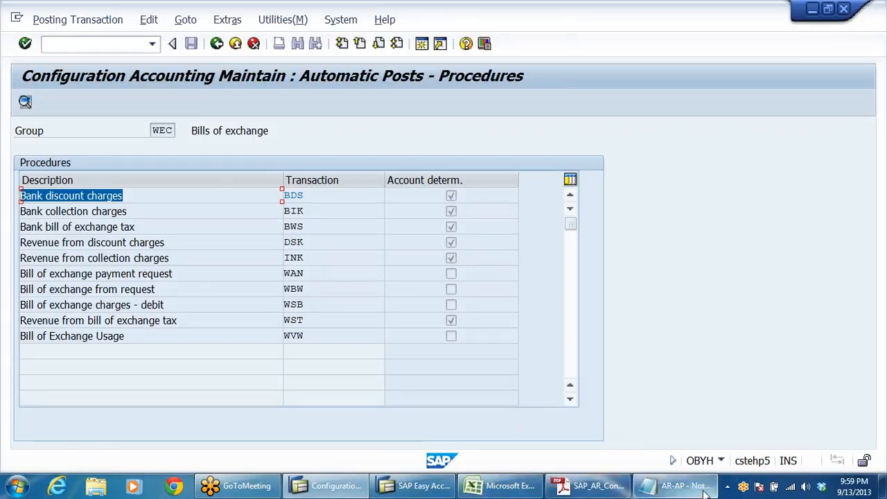
pyautogui.click(676, 485)
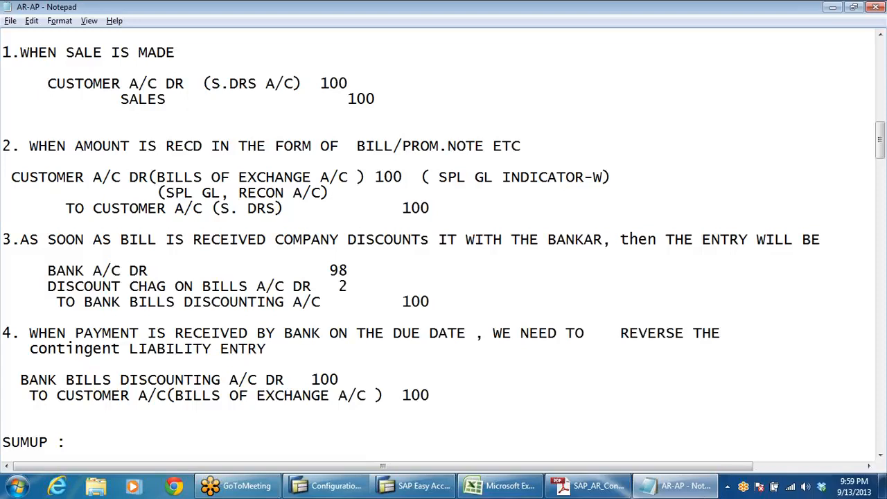
pyautogui.moveTo(348, 286); pyautogui.dragTo(39, 287)
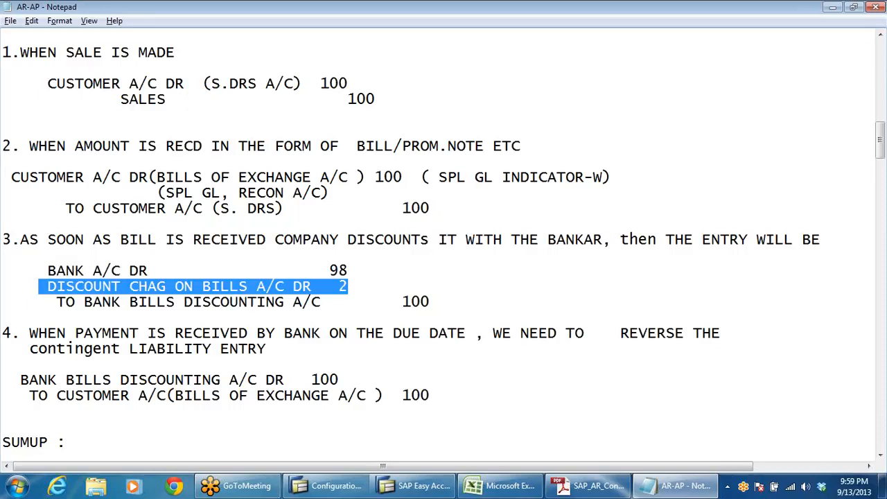
pyautogui.hotkey('alt', 'Tab')
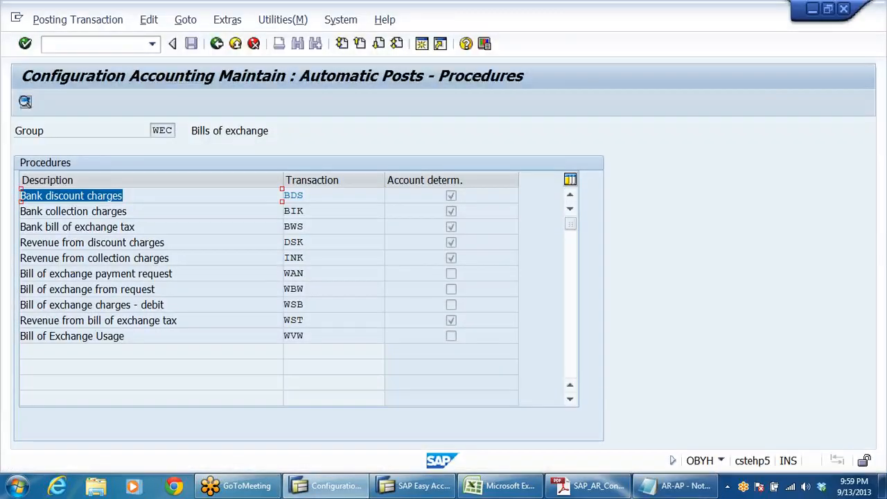
# Step: Open the account assignment of transaction BDS, Bank discount charges, for chart of accounts DRCA
pyautogui.click(305, 195)
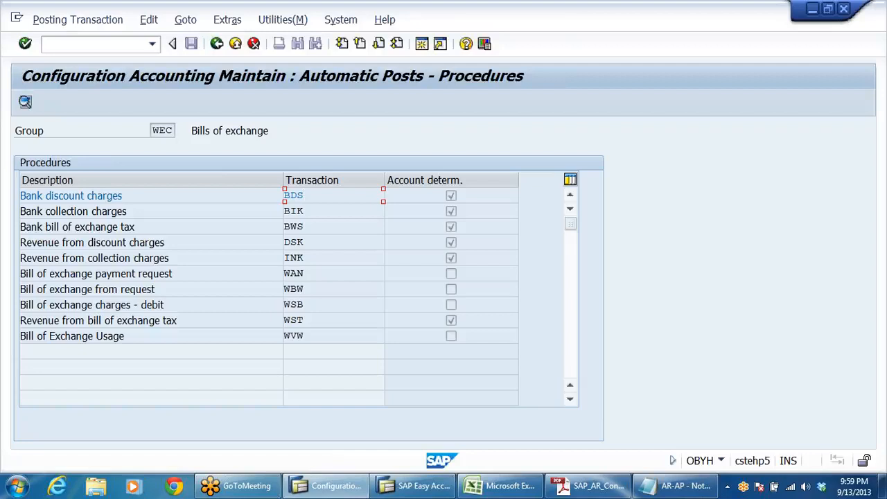
pyautogui.doubleClick(320, 195)
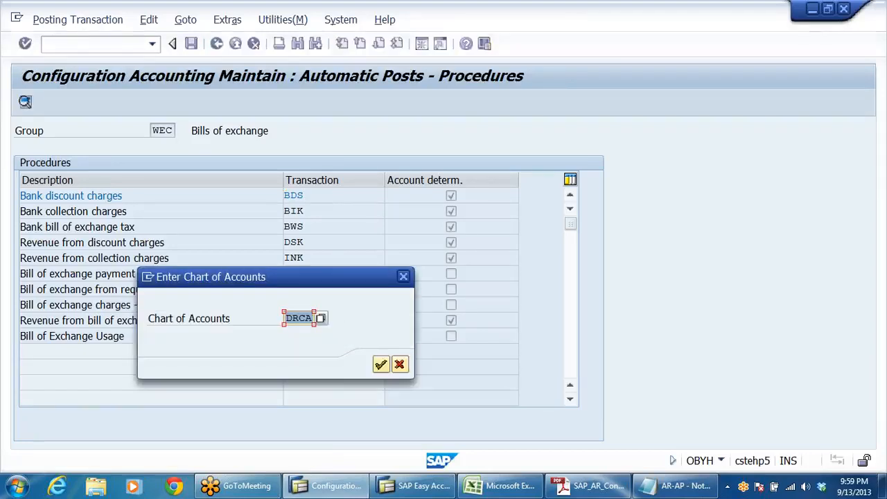
pyautogui.click(381, 364)
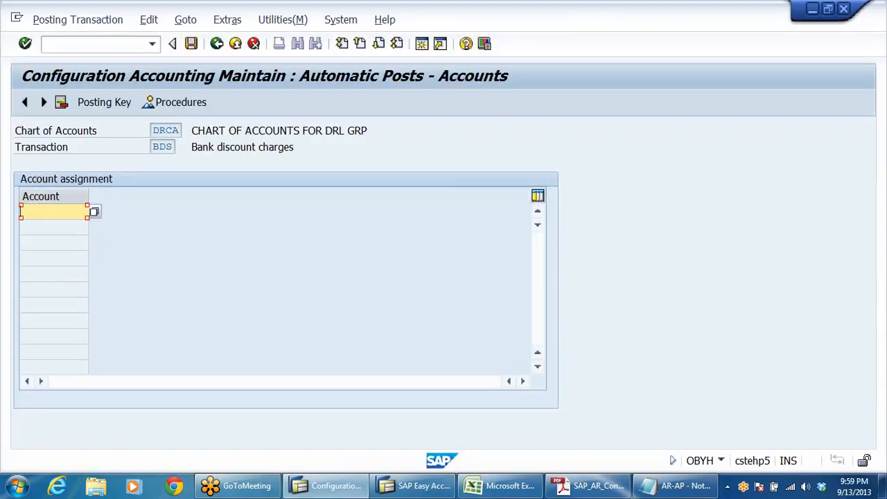
# Step: Look up the G/L accounts of company code DRLB and assign 400501, DISC CHARGES ON BILLS, to transaction BDS
pyautogui.click(94, 212)
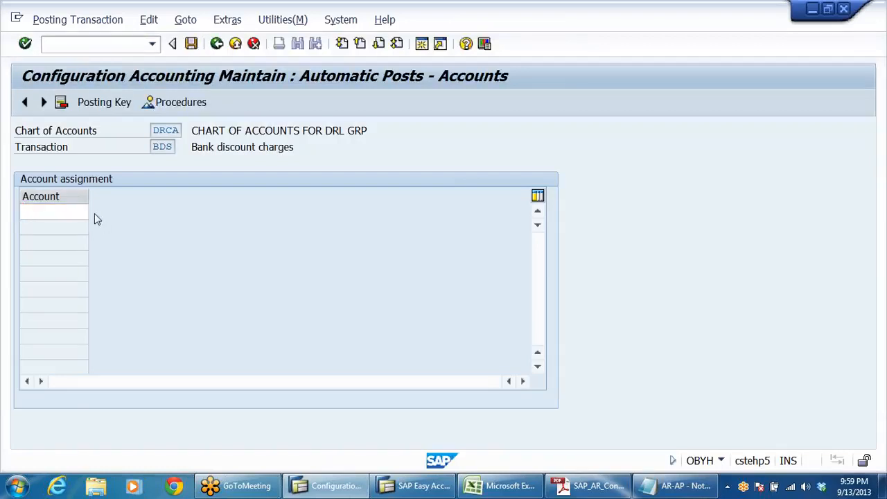
pyautogui.click(414, 380)
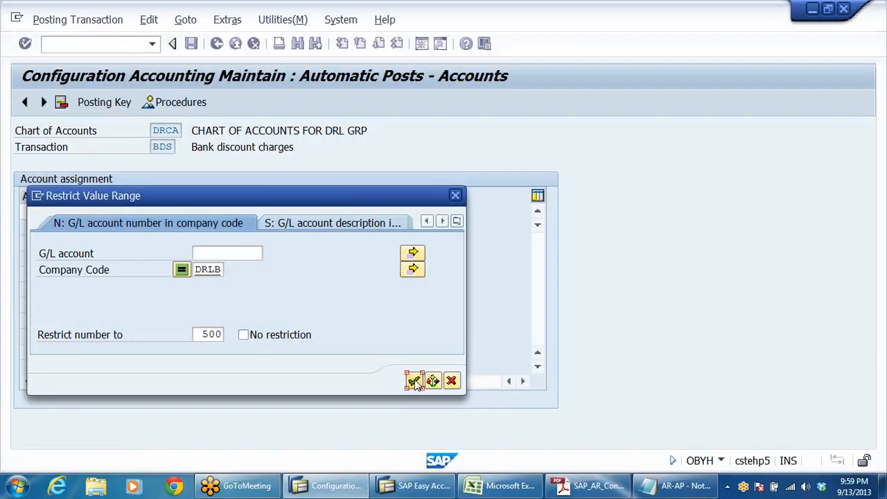
pyautogui.click(73, 305)
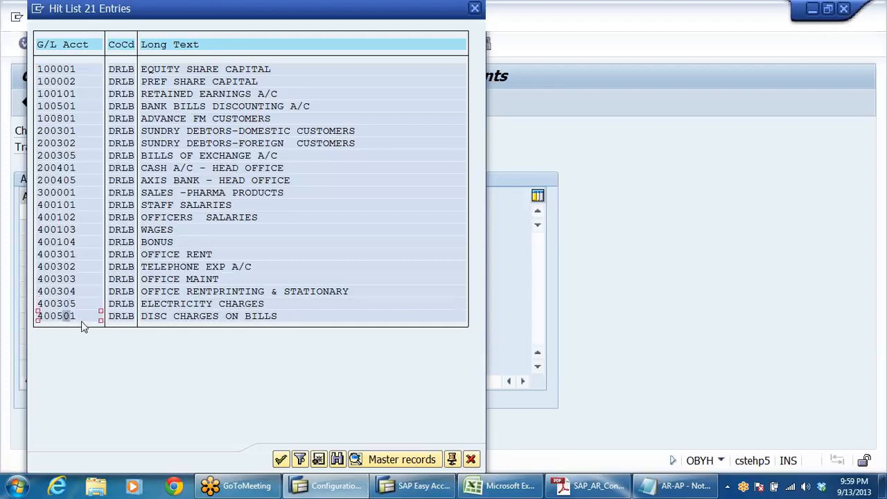
pyautogui.click(183, 316)
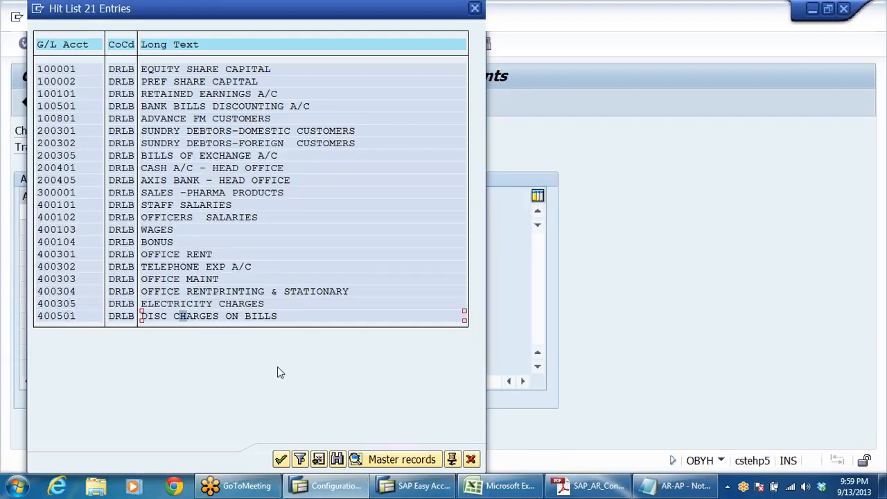
pyautogui.doubleClick(248, 317)
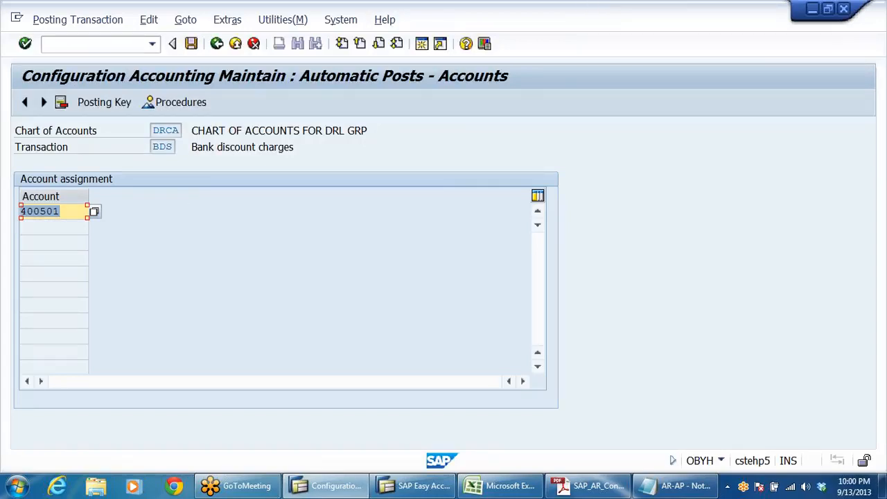
# Step: Save the bank discount charges account assignment and return to the IMG structure
pyautogui.click(170, 148)
pyautogui.click(191, 44)
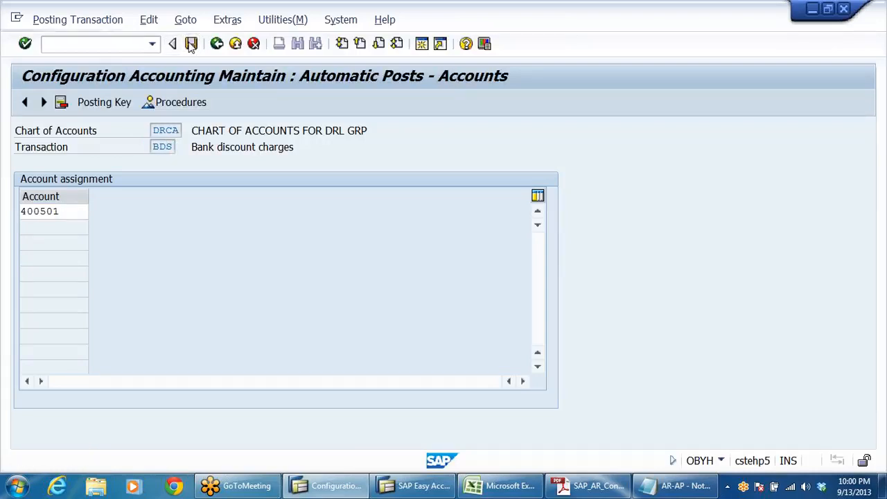
pyautogui.click(293, 269)
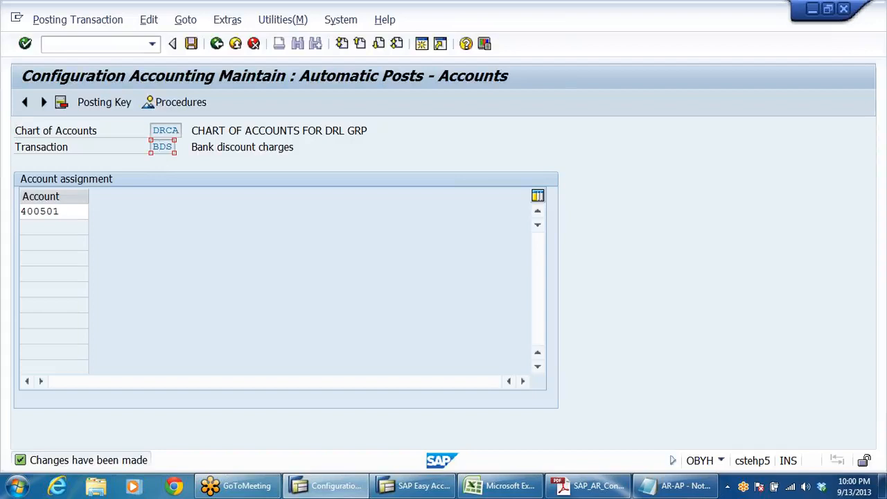
pyautogui.moveTo(152, 146); pyautogui.dragTo(219, 165)
pyautogui.click(166, 147)
pyautogui.click(216, 45)
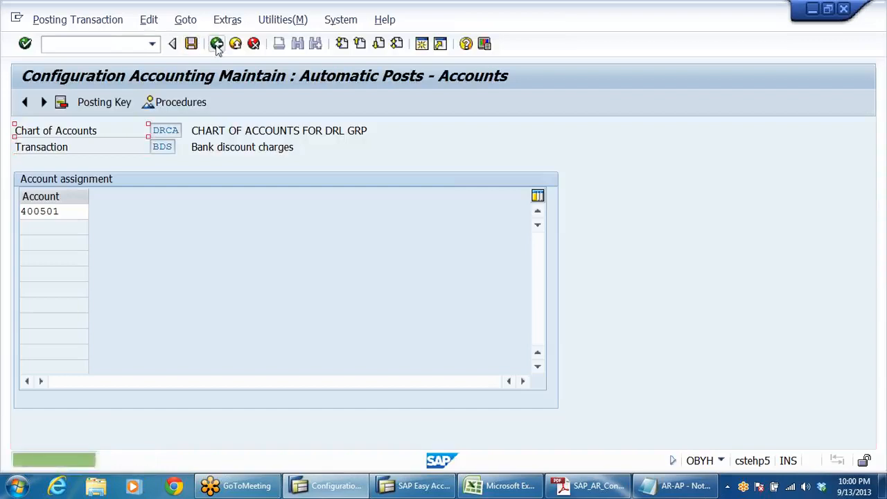
pyautogui.click(216, 44)
pyautogui.click(216, 44)
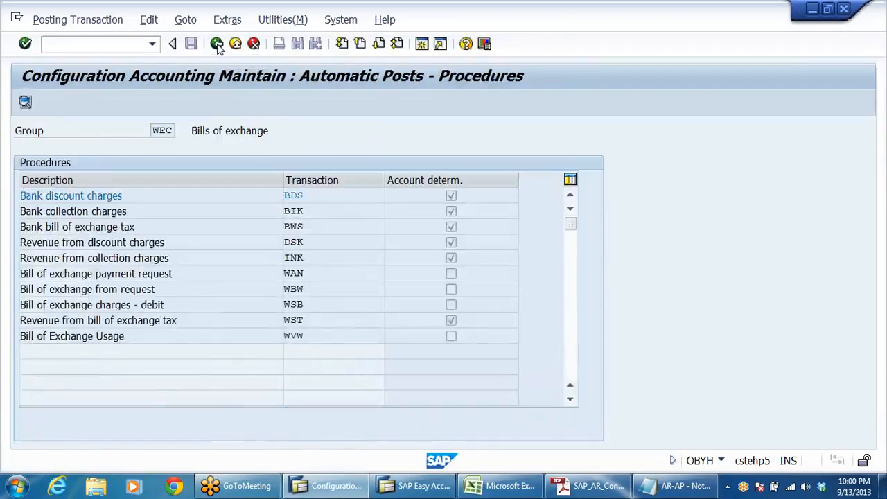
pyautogui.scroll(-1, 360, 264)
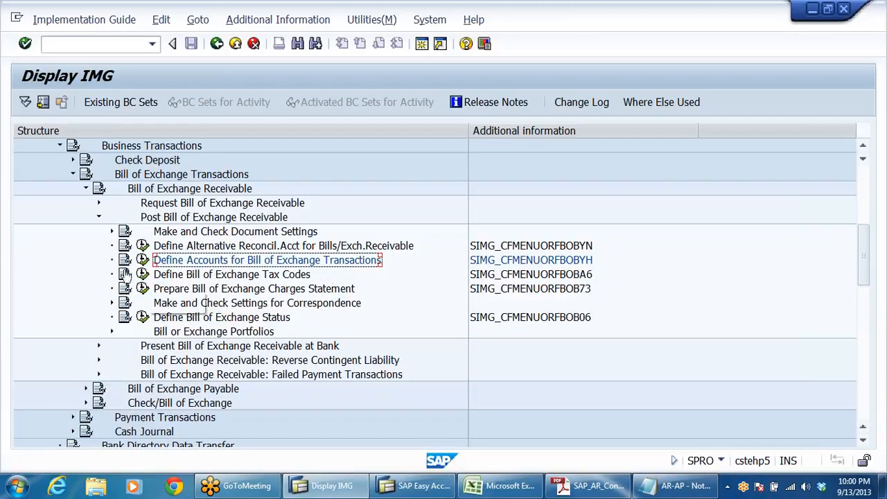
# Step: Review the activities under Post Bill of Exchange Receivable and collapse that node
pyautogui.click(98, 218)
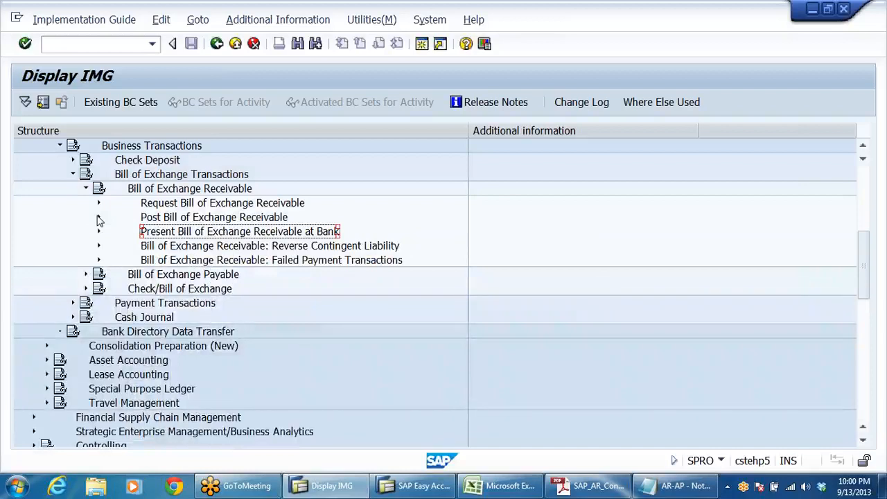
pyautogui.click(99, 218)
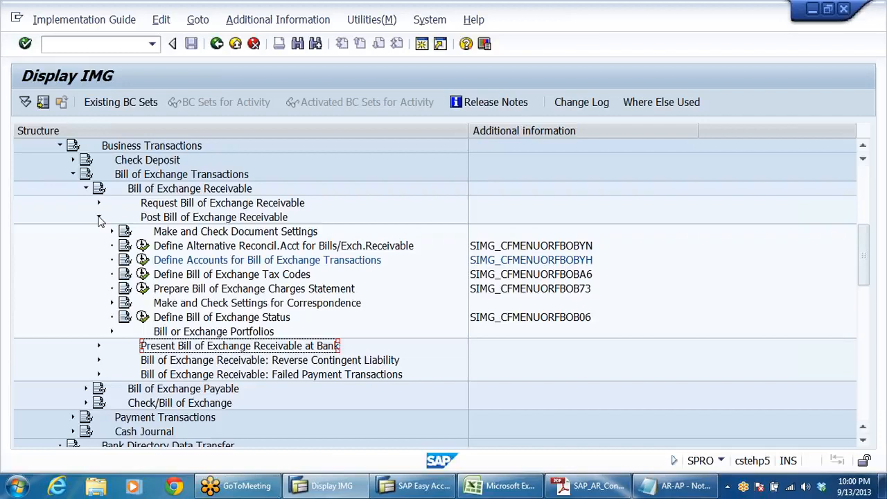
pyautogui.click(268, 250)
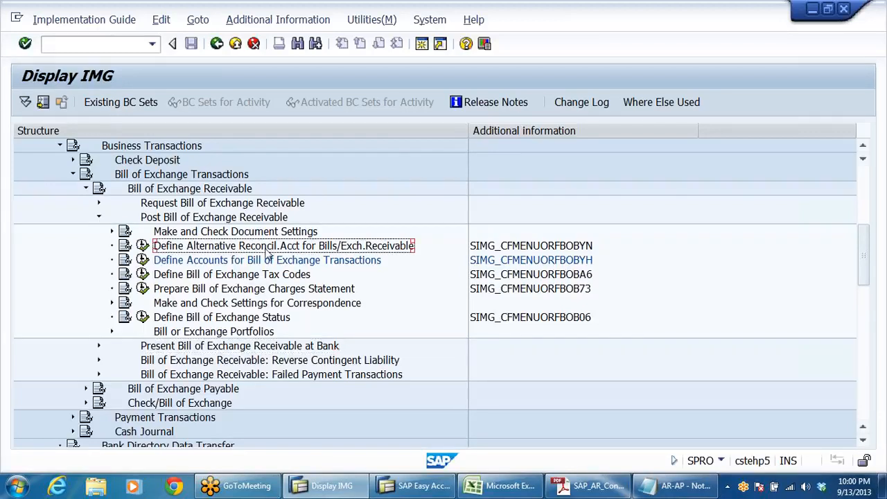
pyautogui.click(99, 217)
# Step: Check the nodes under Bill of Exchange Payable, collapse them and reopen Bill of Exchange Receivable
pyautogui.click(86, 189)
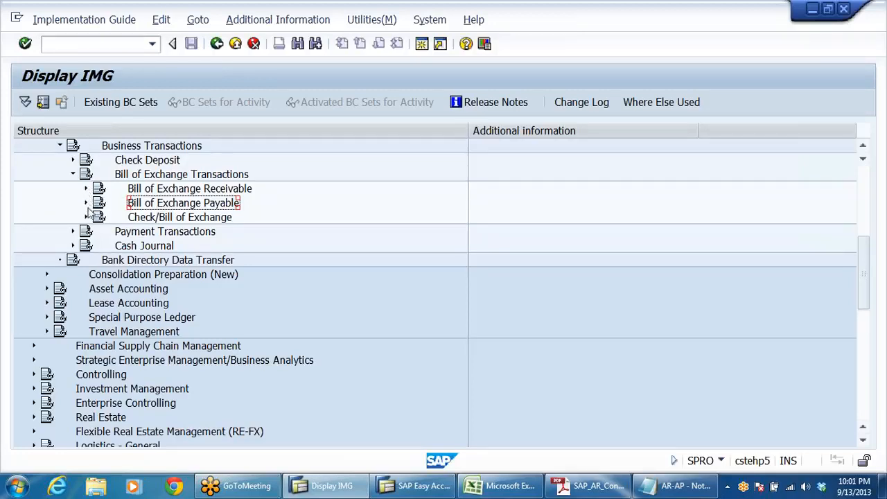
pyautogui.click(87, 203)
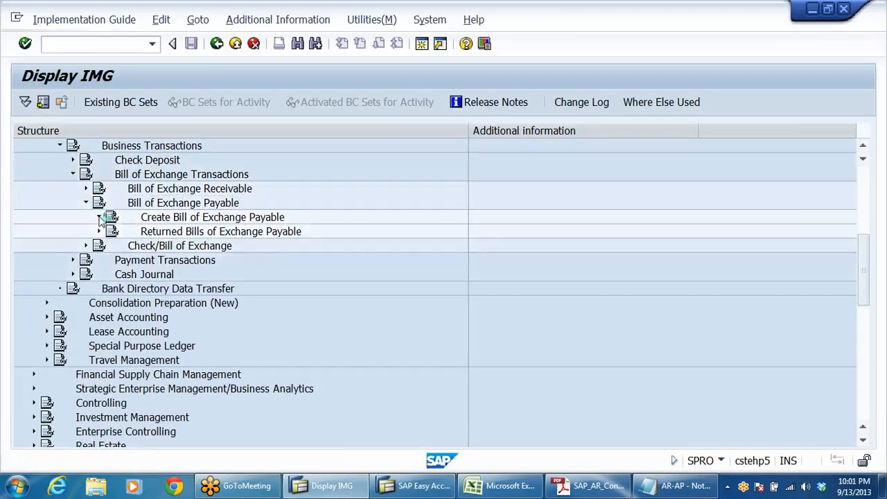
pyautogui.click(99, 217)
pyautogui.click(99, 217)
pyautogui.click(87, 203)
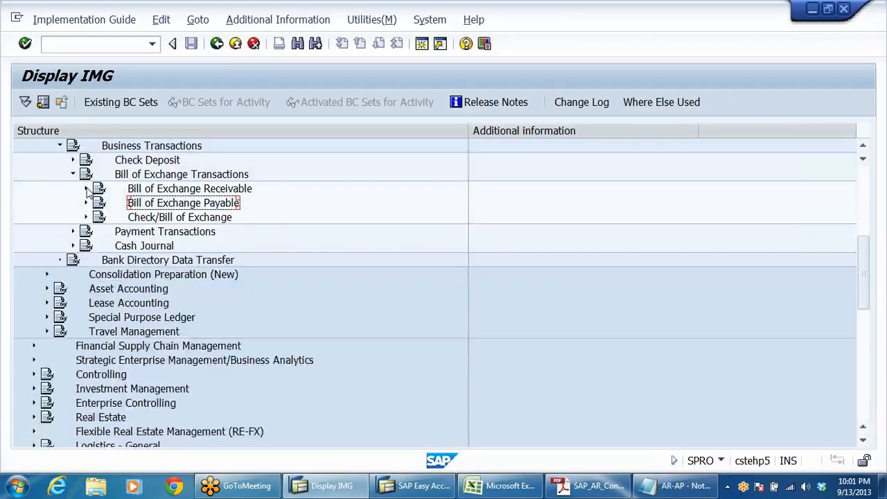
pyautogui.click(86, 190)
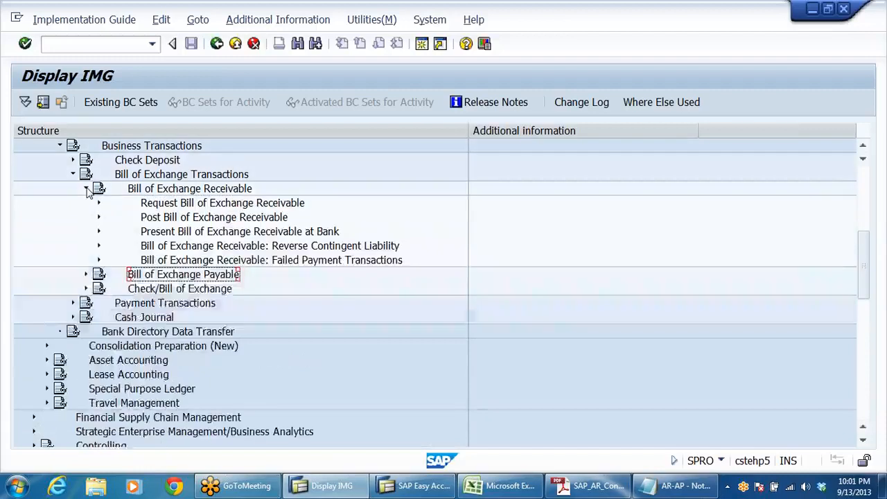
# Step: Expand Present Bill of Exchange Receivable at Bank and select its Define Bank Subaccounts activity
pyautogui.click(202, 234)
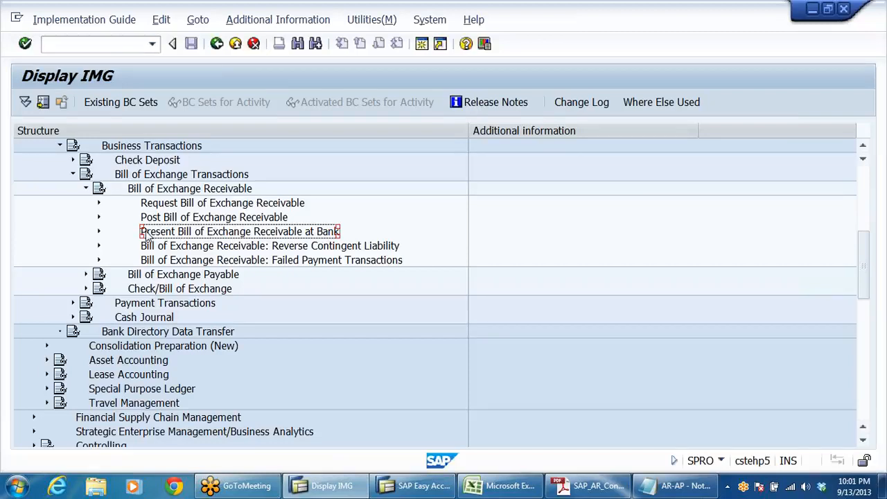
pyautogui.click(99, 232)
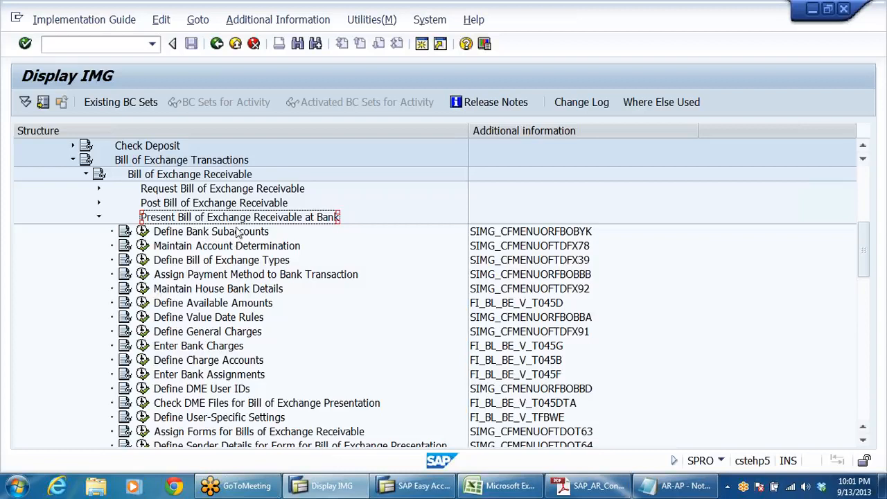
pyautogui.click(238, 233)
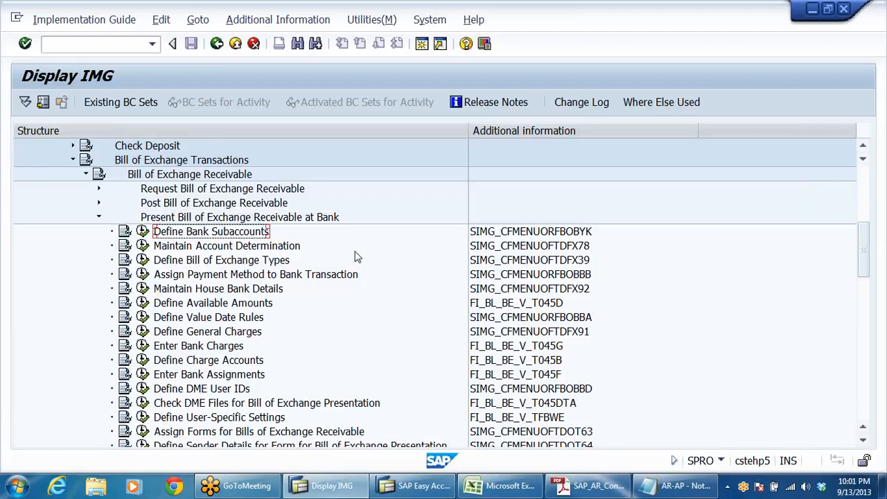
# Step: Switch to the AR-AP Notepad file, review the bank bills discounting lines of entries 3 and 4, and return to SAP
pyautogui.click(676, 486)
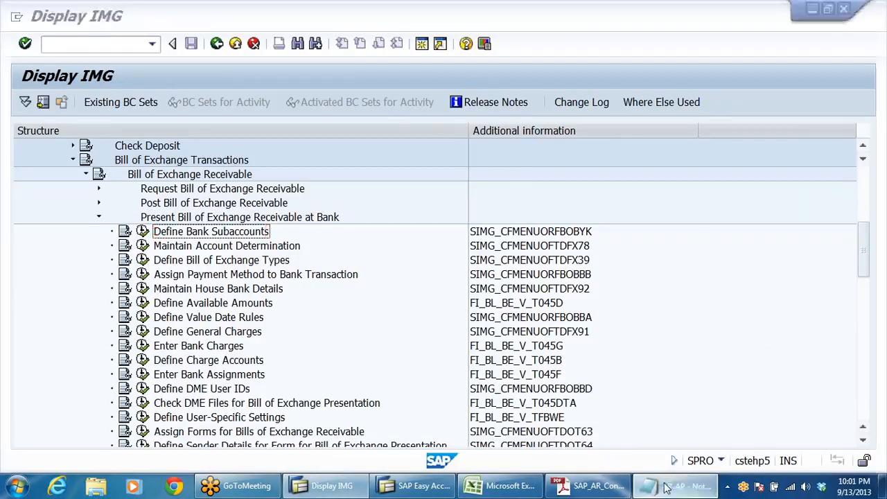
pyautogui.click(165, 270)
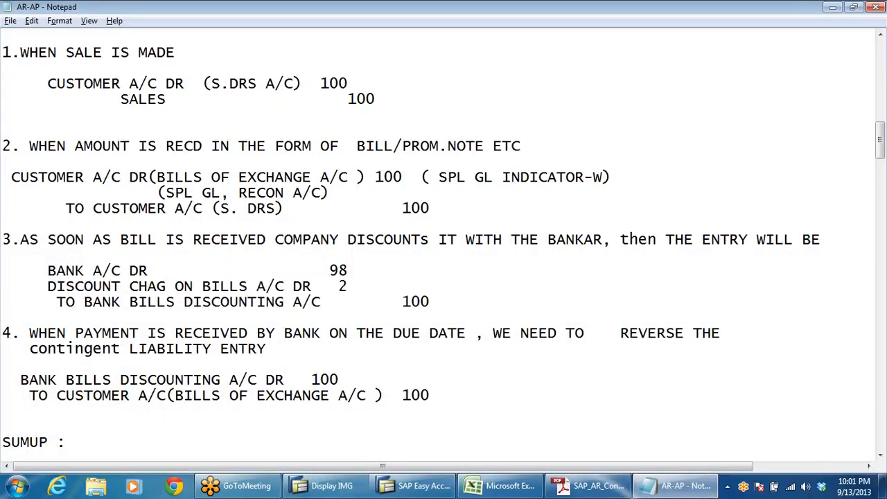
pyautogui.moveTo(57, 301); pyautogui.dragTo(2, 318)
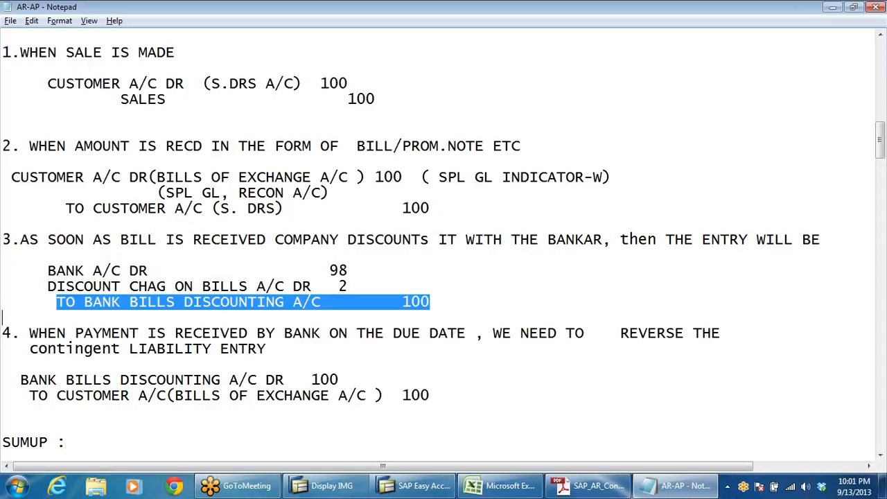
pyautogui.moveTo(21, 380); pyautogui.dragTo(2, 411)
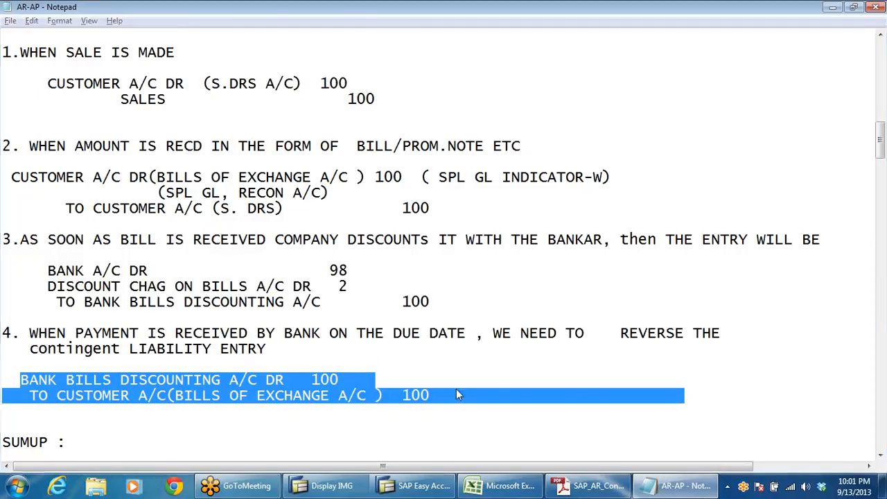
pyautogui.hotkey('alt', 'Tab')
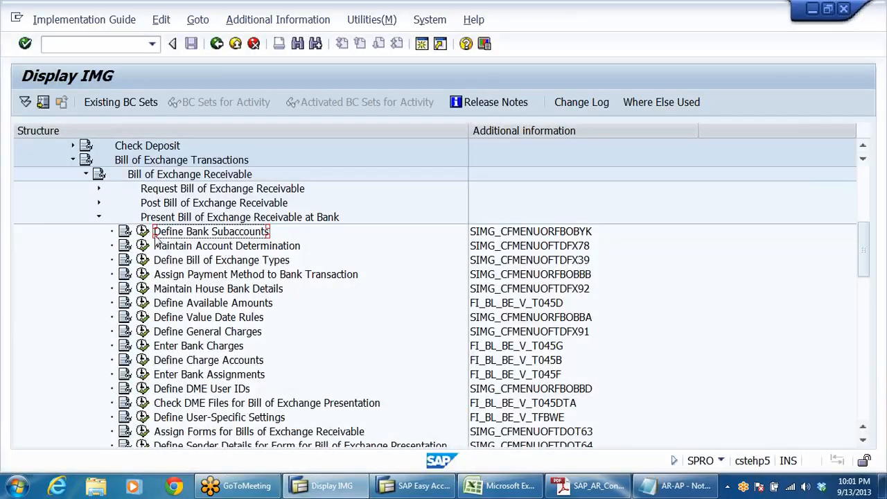
# Step: Open Define Bank Subaccounts, start new entries and widen the chart of accounts column
pyautogui.click(586, 238)
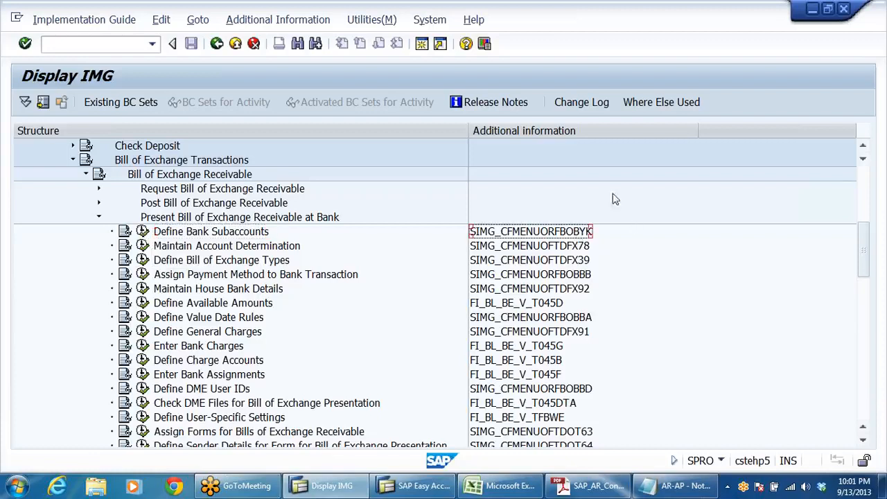
pyautogui.click(143, 231)
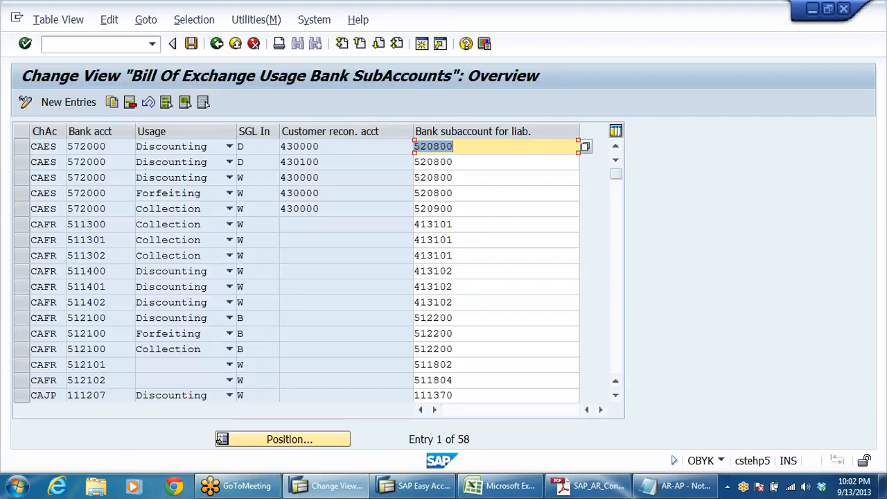
pyautogui.click(876, 64)
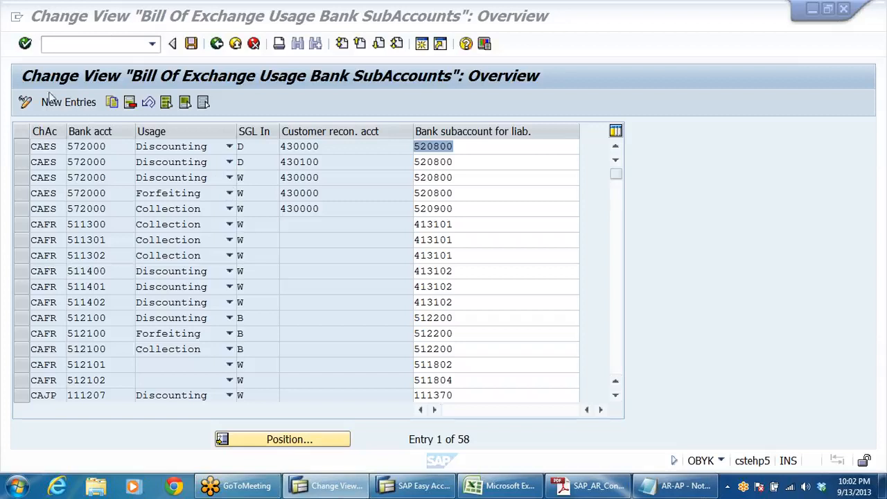
pyautogui.click(69, 104)
pyautogui.click(67, 102)
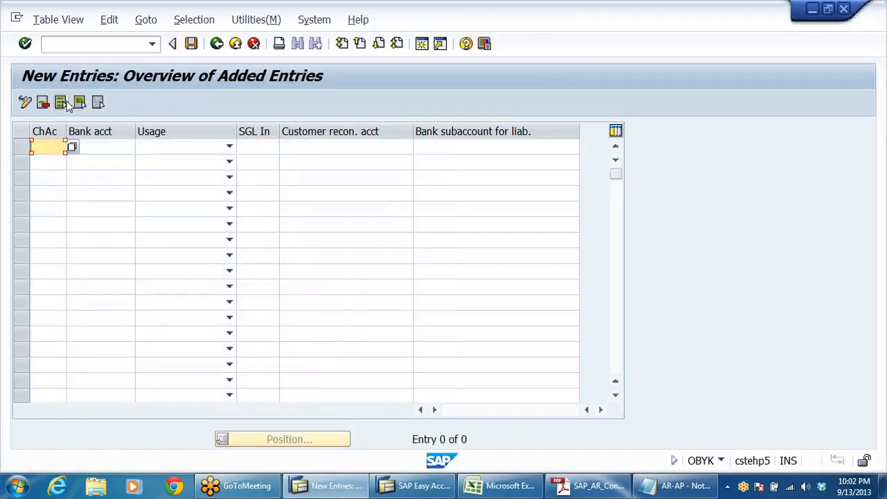
pyautogui.moveTo(66, 131); pyautogui.dragTo(112, 131)
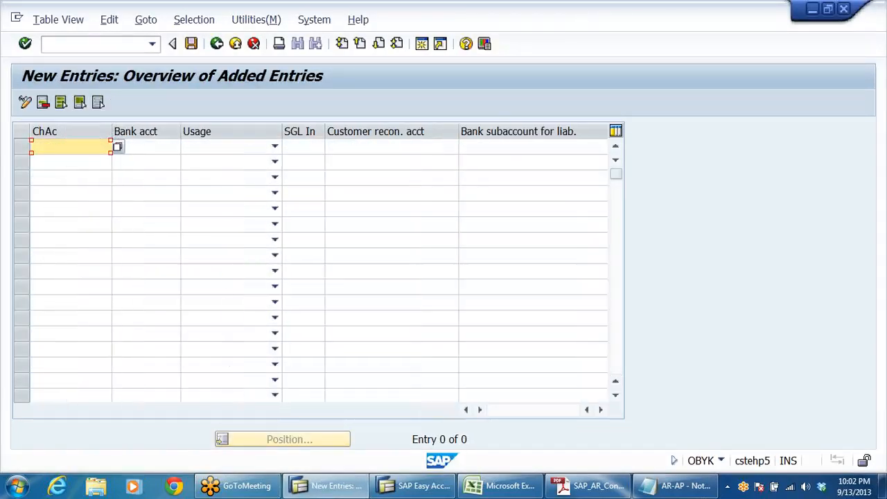
# Step: Enter chart of accounts DRCA and bank account 200405 in the first row of the new entries
pyautogui.write('DRCA')
pyautogui.press('Tab')
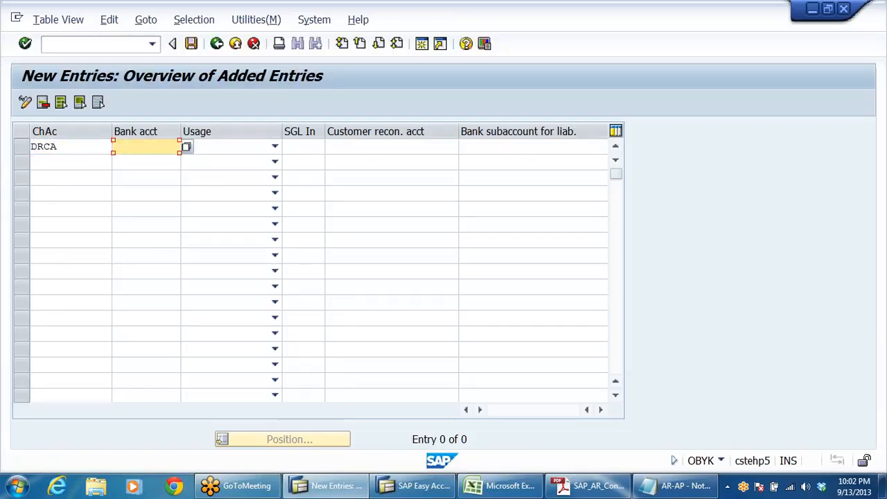
pyautogui.write('20049')
pyautogui.press('BackSpace')
pyautogui.write('05')
# Step: Set the first row's usage to Discounting and its special G/L indicator to W
pyautogui.click(276, 149)
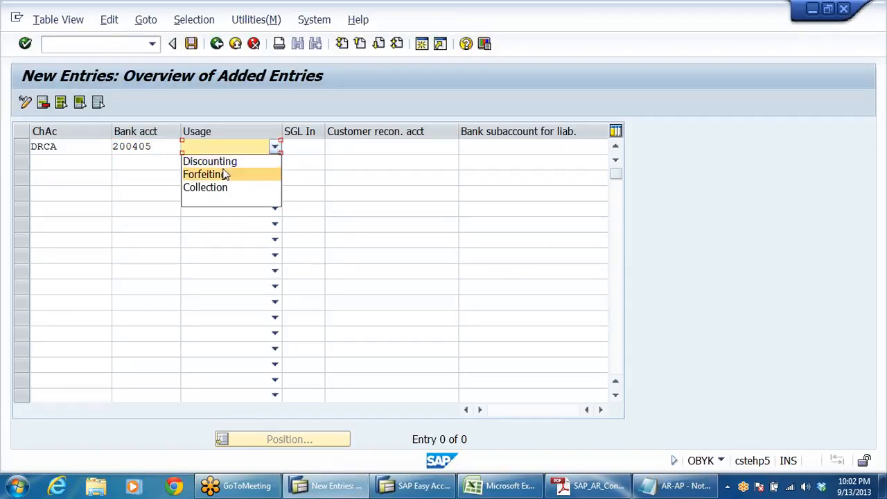
pyautogui.press('Up')
pyautogui.press('Return')
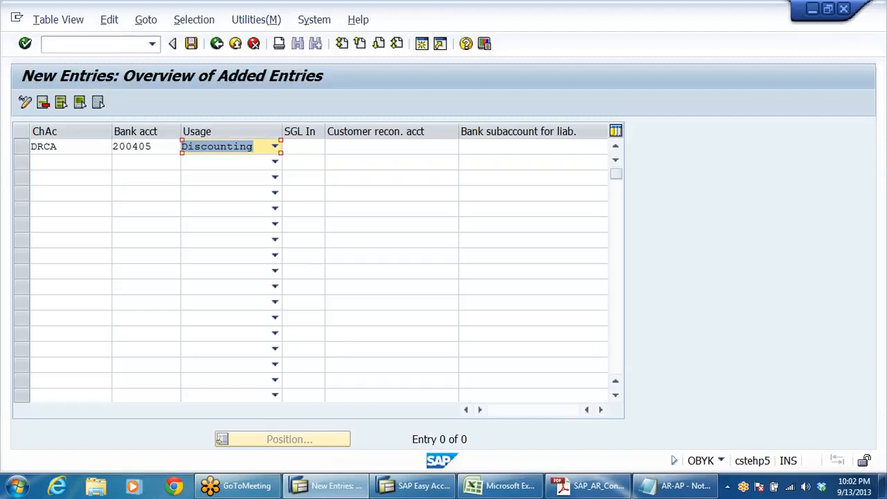
pyautogui.press('Tab')
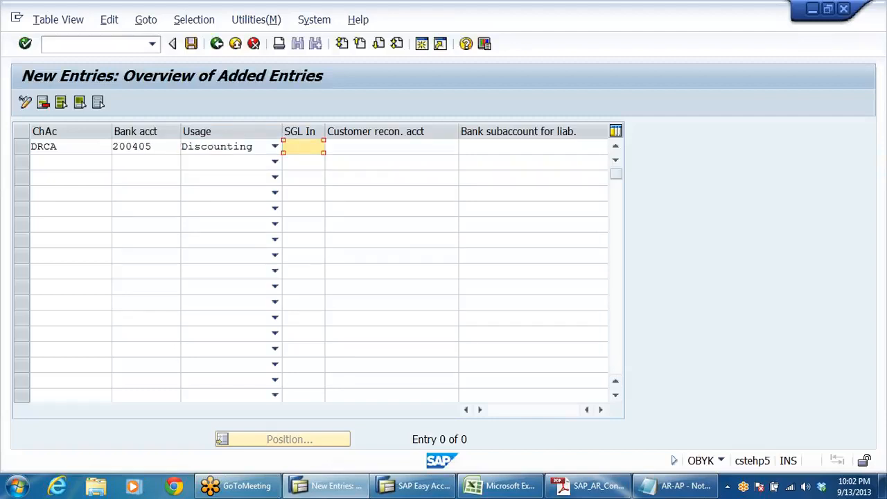
pyautogui.write('W')
pyautogui.press('Tab')
# Step: Enter 200301 as the customer reconciliation account in the first row
pyautogui.write('2')
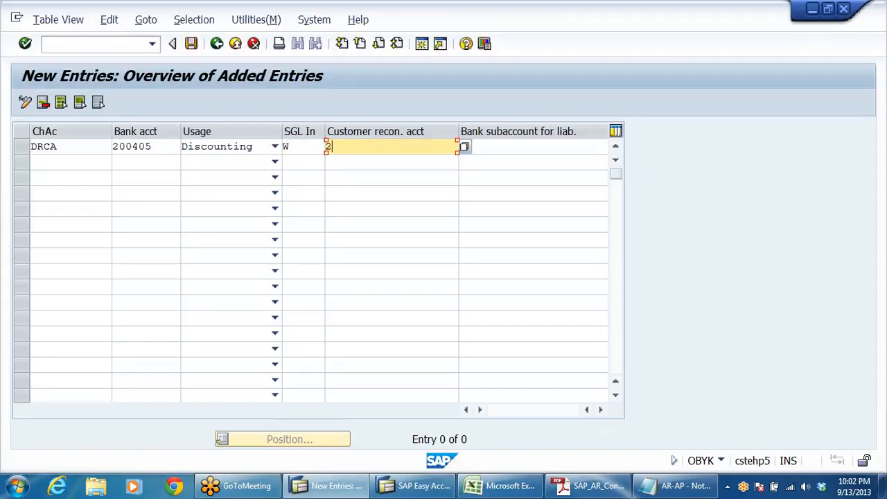
pyautogui.write('00301')
pyautogui.click(326, 208)
pyautogui.click(326, 147)
pyautogui.hotkey('shift', 'Home')
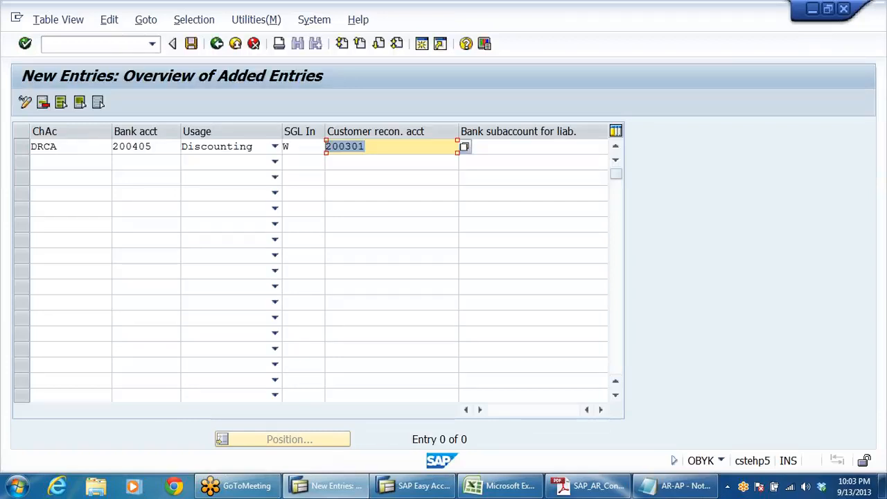
# Step: Narrow the customer reconciliation account column and choose 100501 Bank Bills Discounting A/C as the row's bank subaccount for liability
pyautogui.click(499, 146)
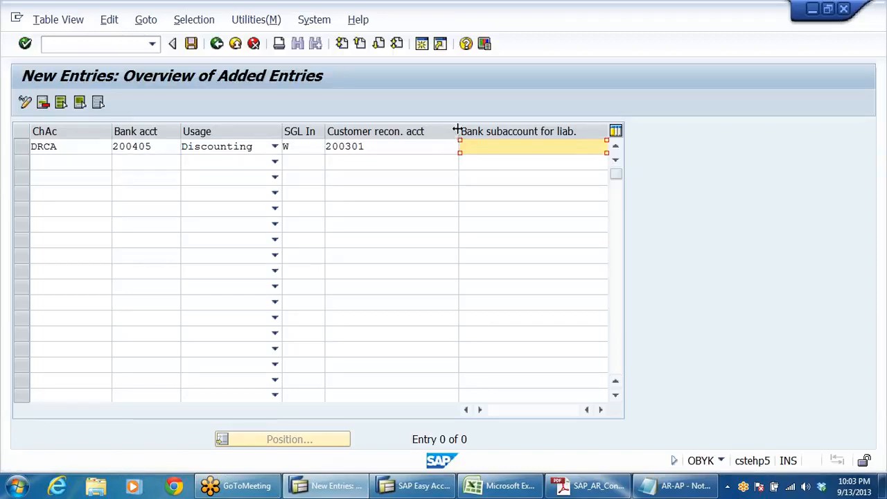
pyautogui.moveTo(457, 131); pyautogui.dragTo(414, 131)
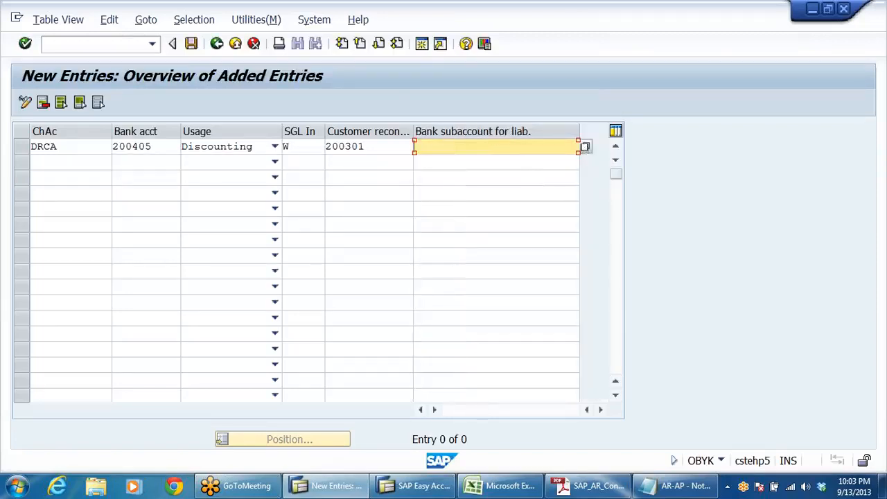
pyautogui.click(471, 209)
pyautogui.click(575, 146)
pyautogui.click(586, 145)
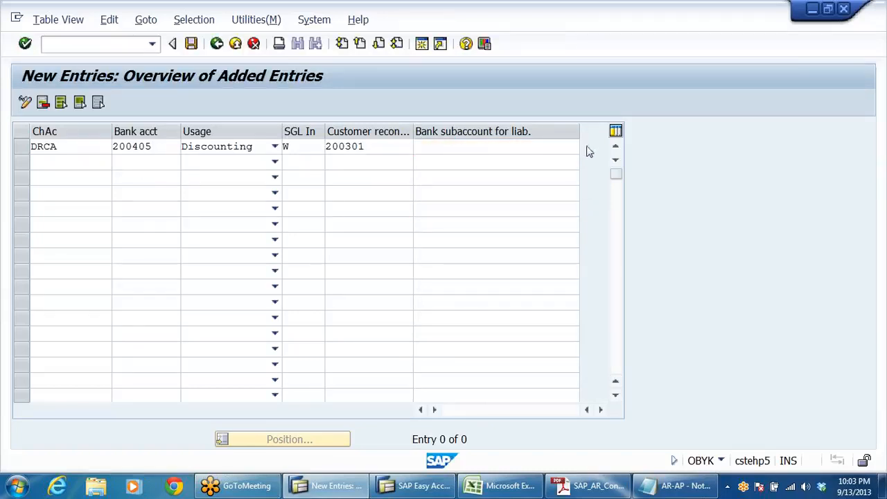
pyautogui.click(426, 332)
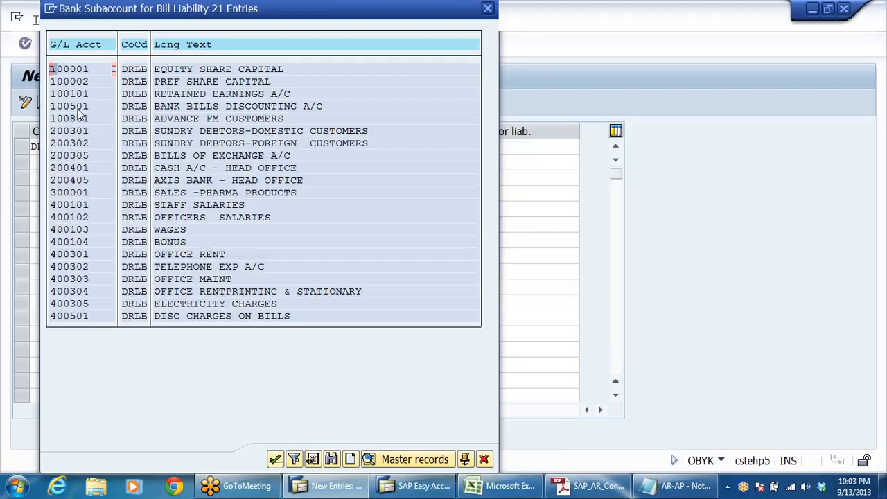
pyautogui.click(78, 106)
pyautogui.click(68, 118)
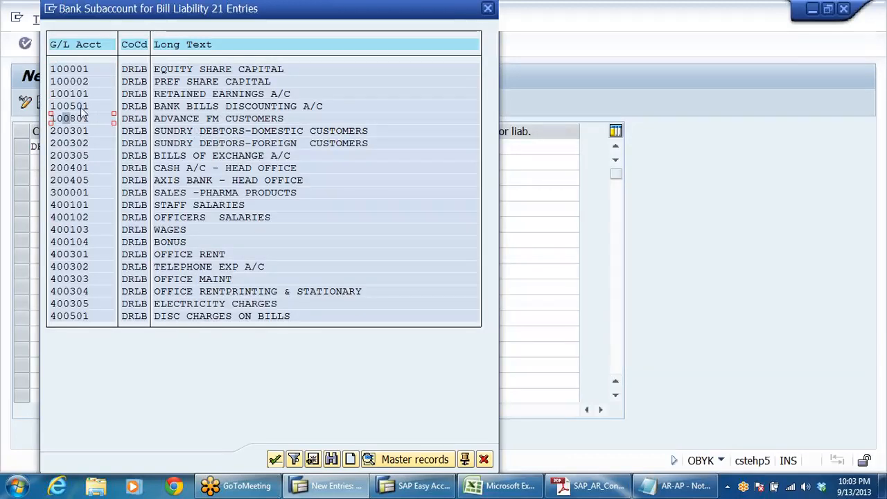
pyautogui.click(79, 106)
pyautogui.click(283, 108)
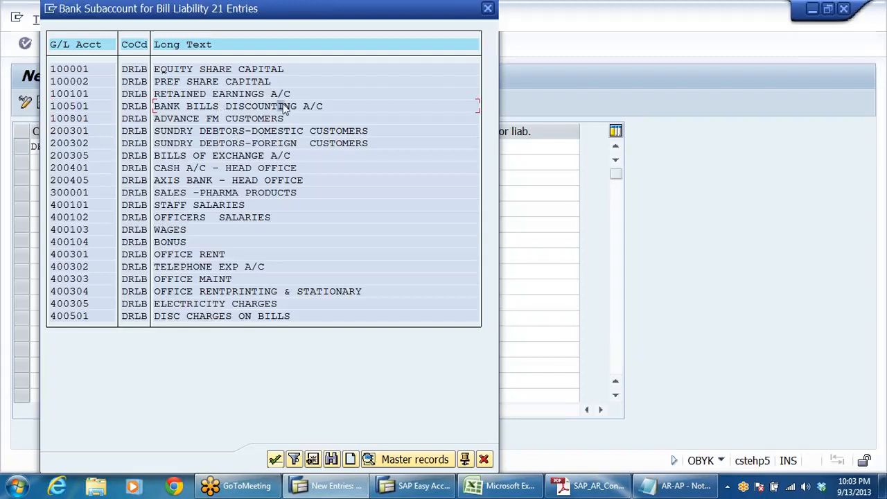
pyautogui.doubleClick(205, 108)
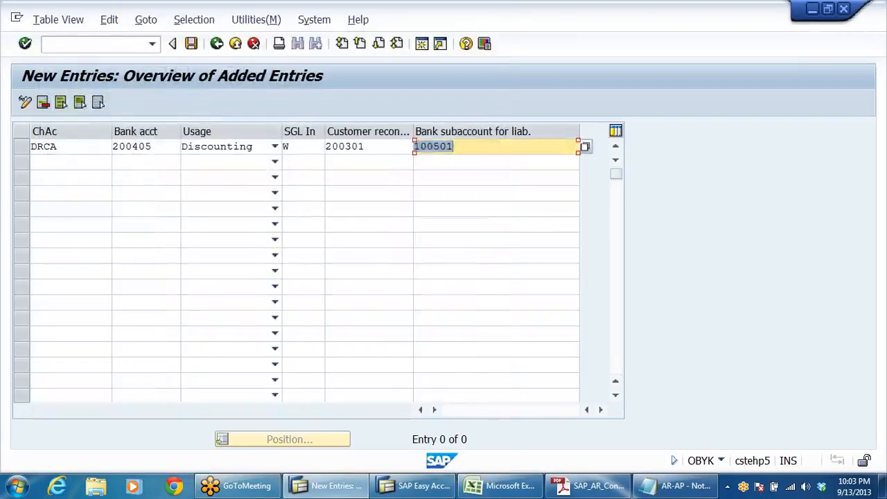
pyautogui.press('Return')
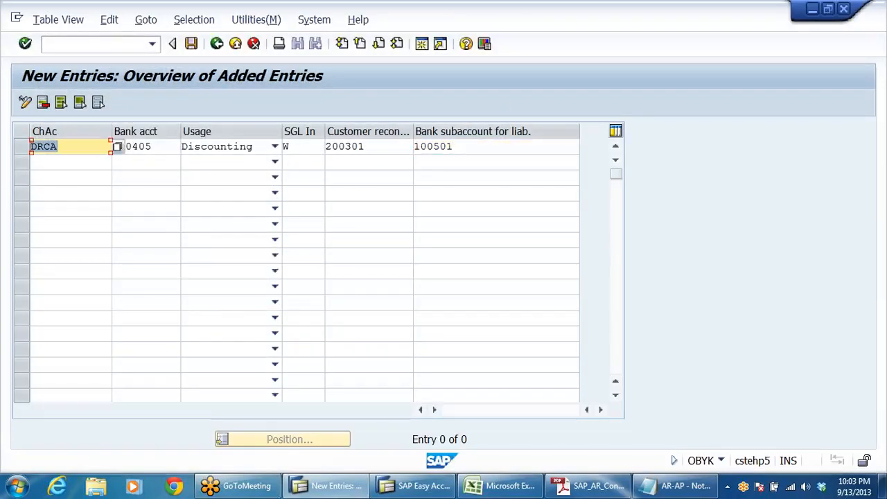
# Step: Review the row's bank, reconciliation and subaccount values, widening the customer reconciliation account column to show its full heading
pyautogui.click(146, 194)
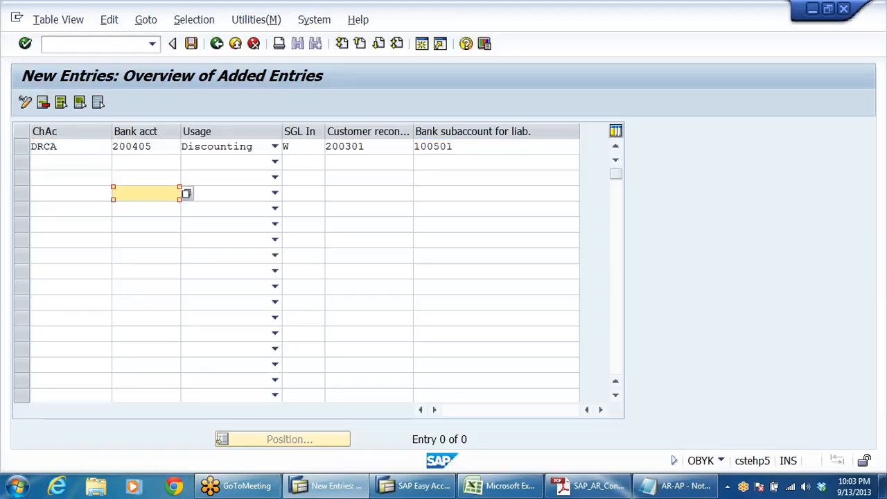
pyautogui.moveTo(156, 147); pyautogui.dragTo(118, 149)
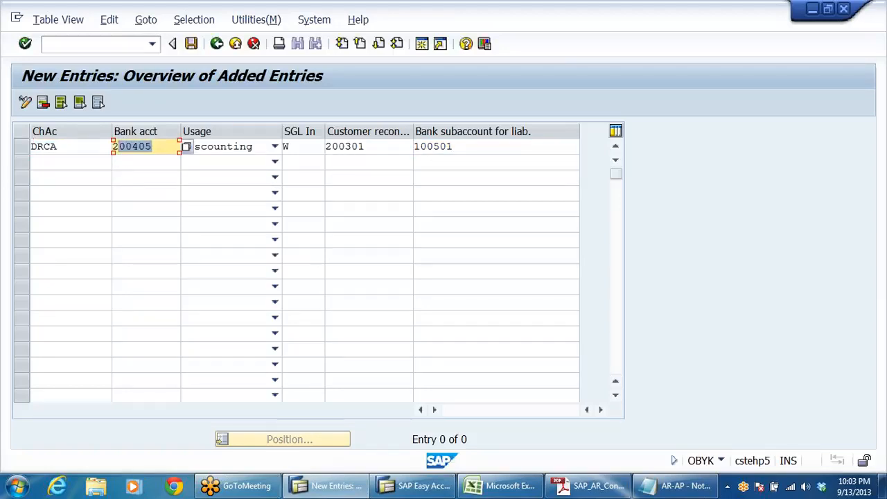
pyautogui.moveTo(365, 146); pyautogui.dragTo(325, 147)
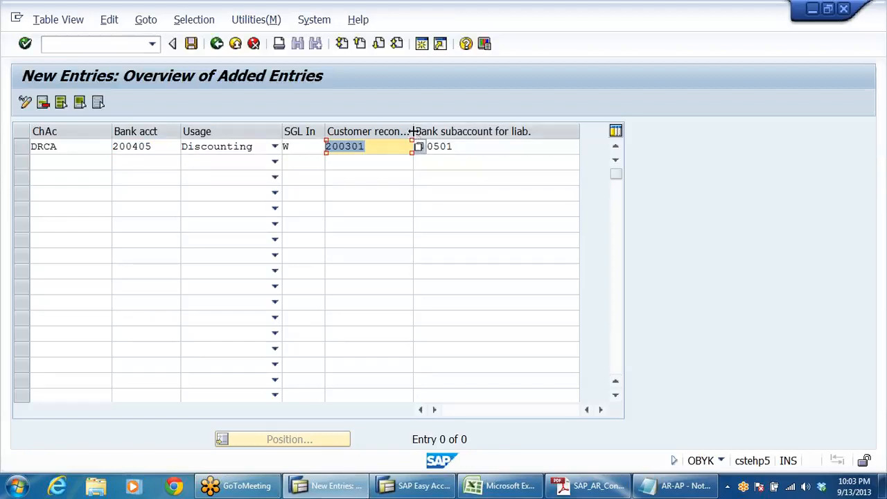
pyautogui.moveTo(413, 131); pyautogui.dragTo(445, 131)
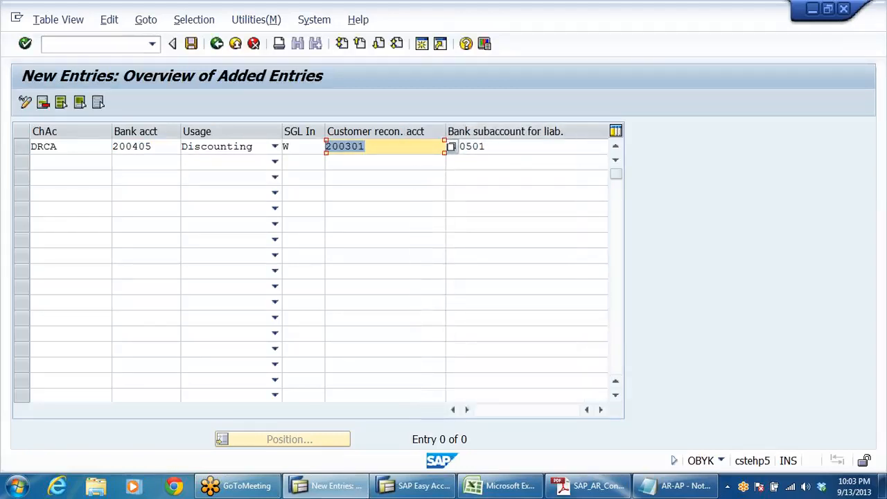
pyautogui.click(369, 146)
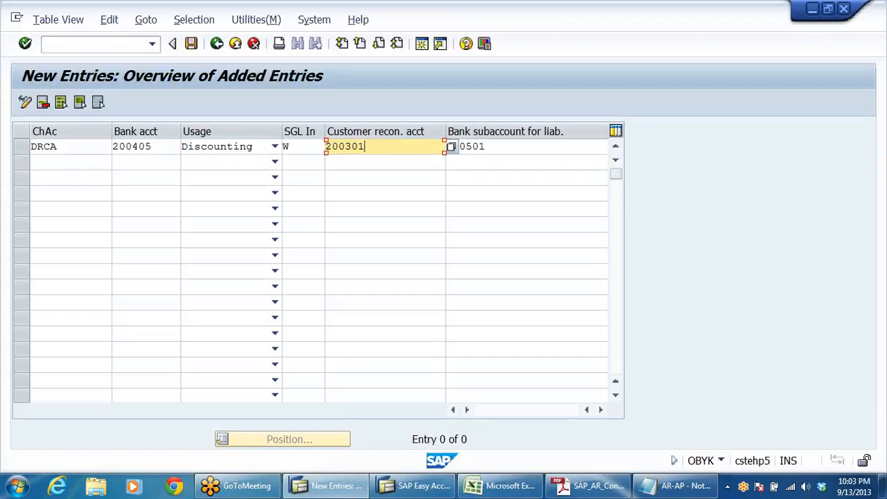
pyautogui.click(486, 147)
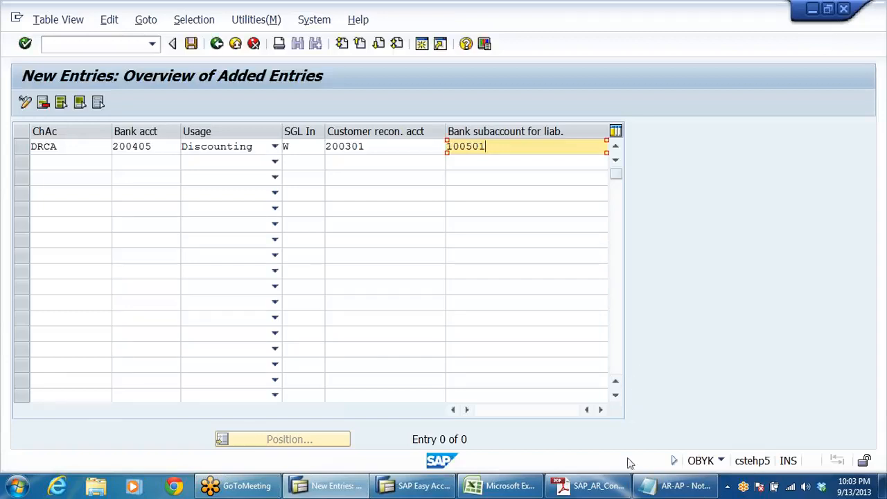
# Step: Switch to the AR-AP Notepad file to review the discounting entries, return to SAP and recheck the accounts in the first row
pyautogui.click(676, 485)
pyautogui.click(312, 333)
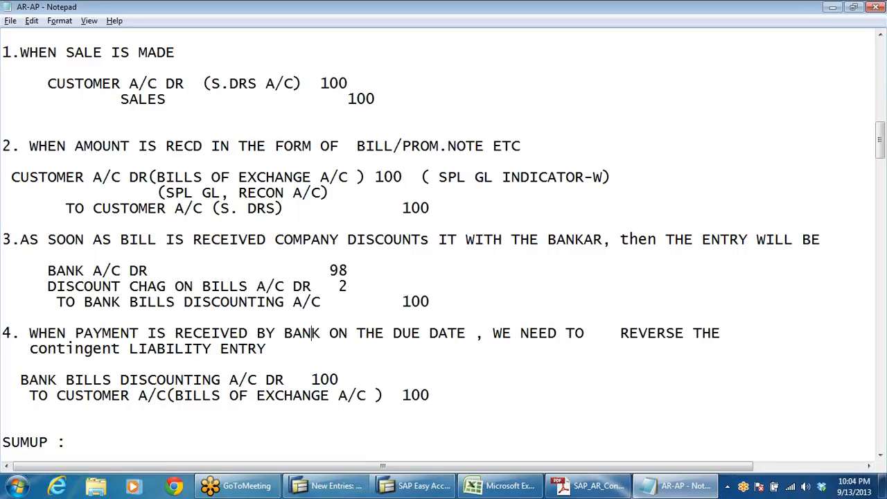
pyautogui.hotkey('alt', 'Tab')
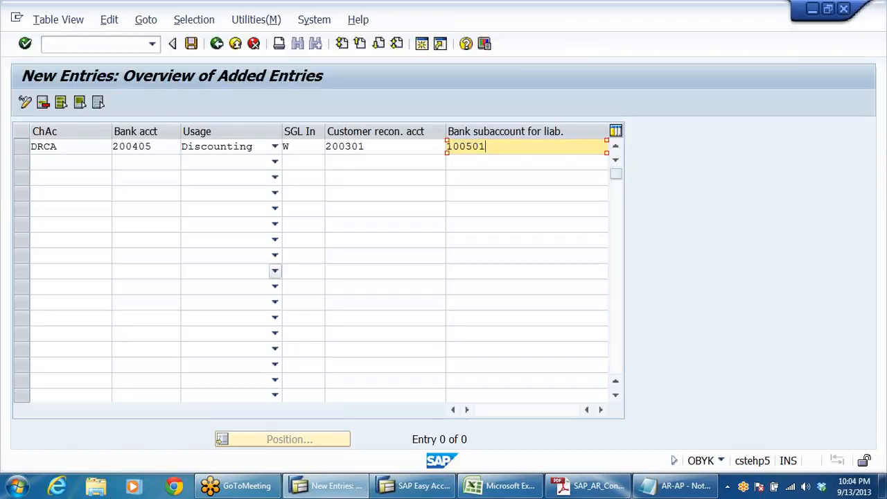
pyautogui.click(109, 147)
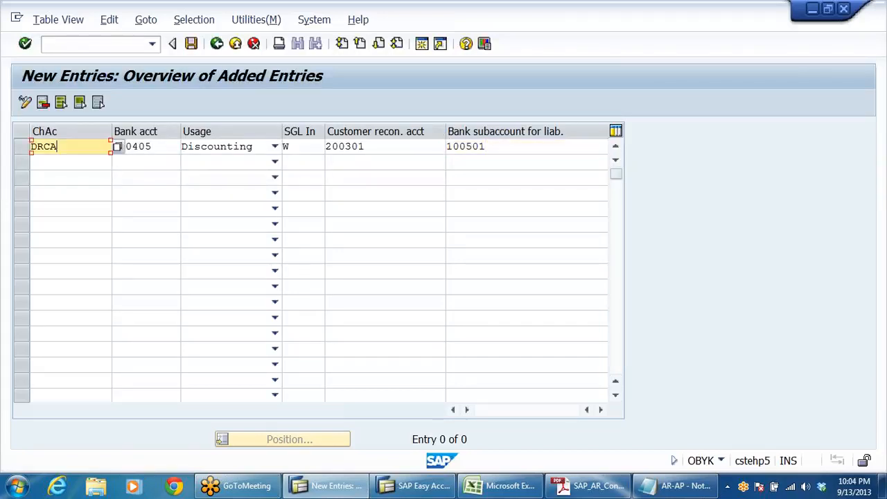
pyautogui.press('Tab')
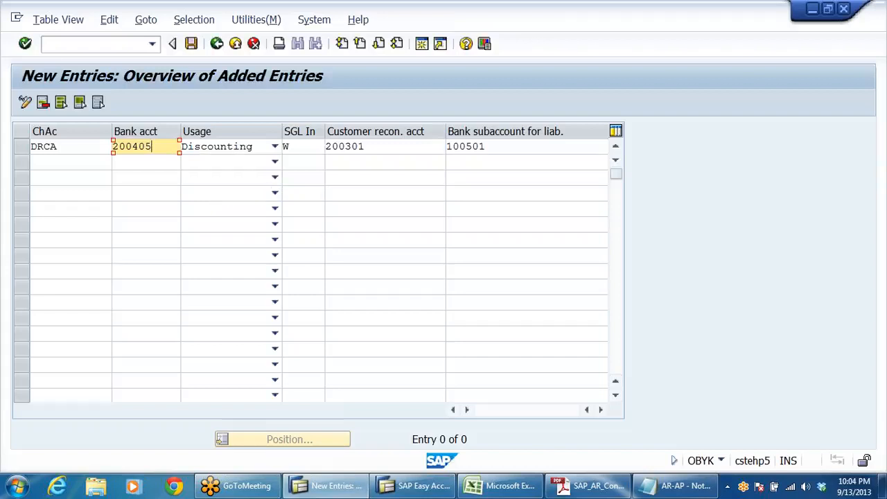
pyautogui.moveTo(378, 147); pyautogui.dragTo(8, 243)
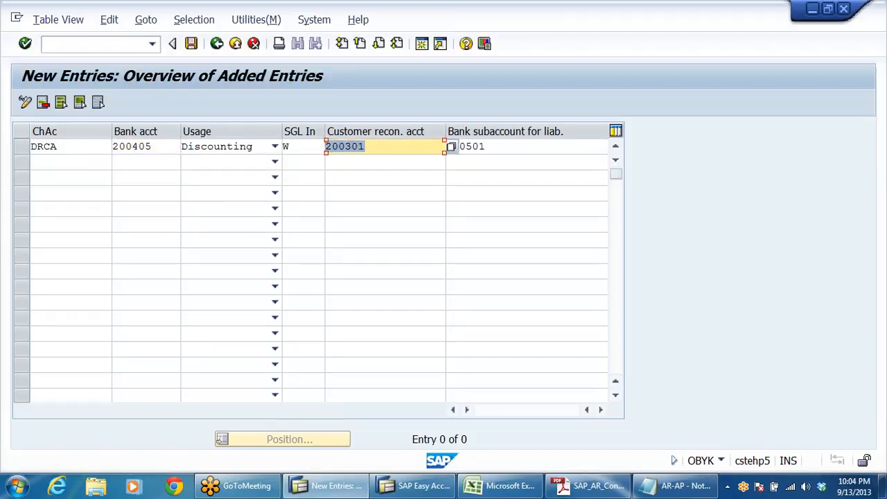
pyautogui.click(385, 147)
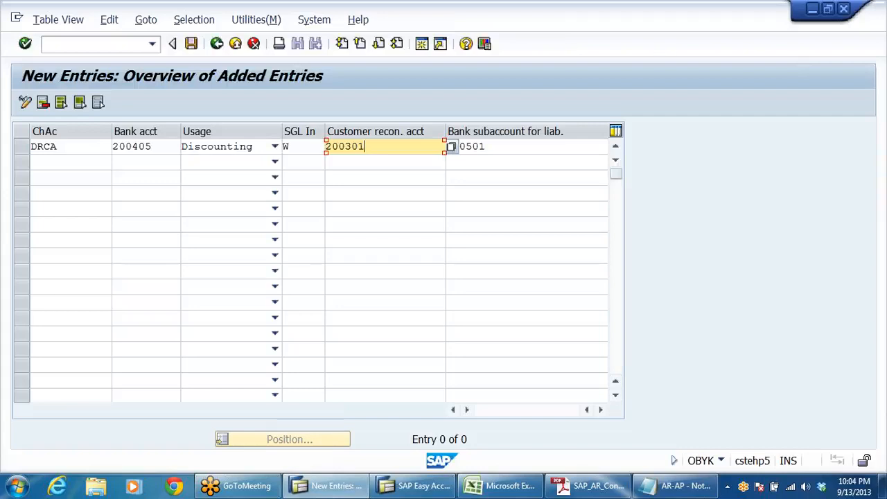
pyautogui.click(488, 147)
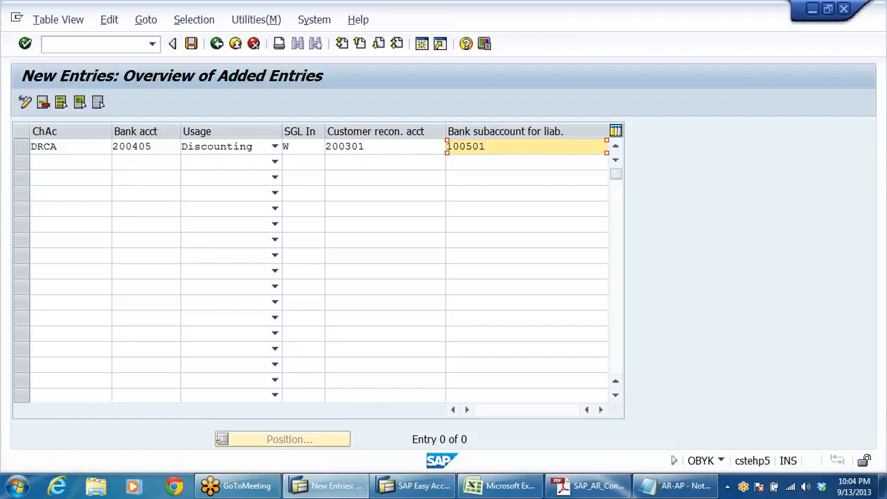
# Step: Save the bank subaccount entry under customizing request CSTK900082 and return to the implementation guide
pyautogui.click(192, 44)
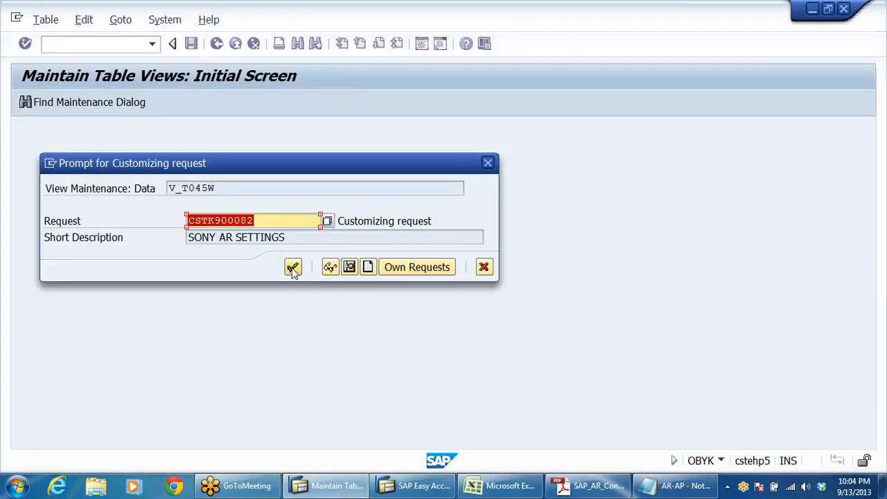
pyautogui.click(293, 267)
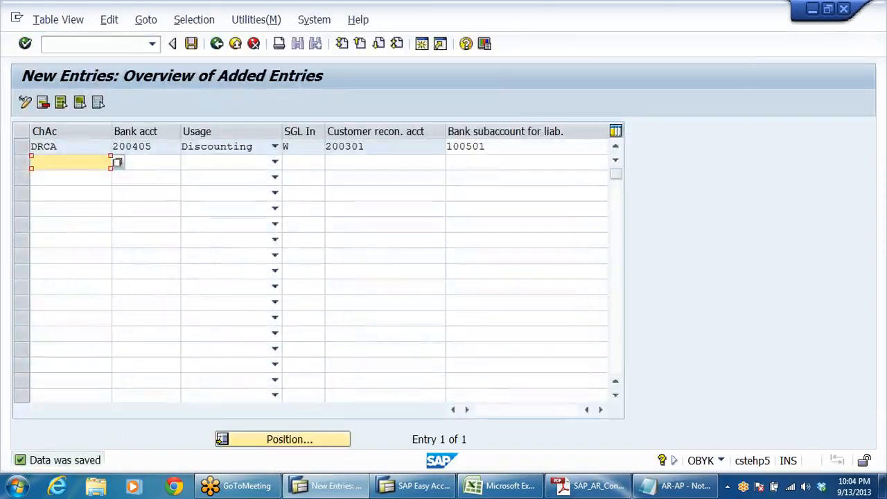
pyautogui.click(513, 146)
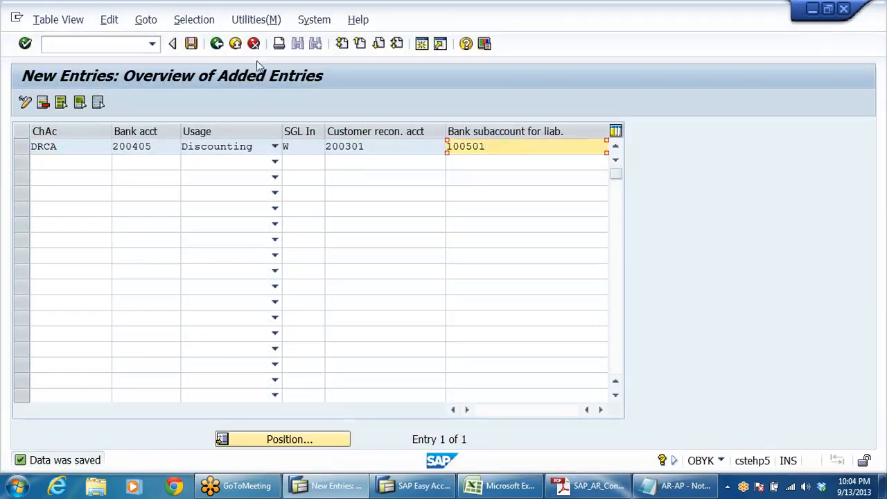
pyautogui.click(236, 44)
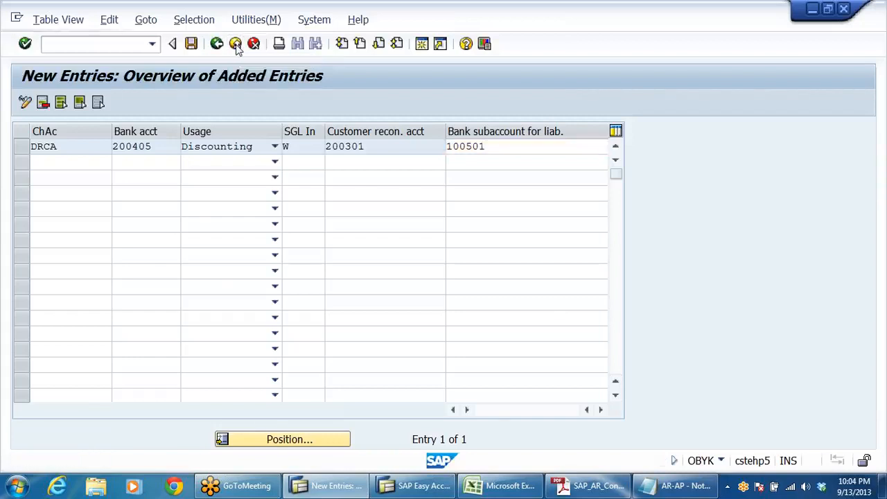
# Step: Expand Post Bill of Exchange Receivable and review its alternative reconciliation account and bill of exchange transaction accounts activities
pyautogui.scroll(2, 346, 298)
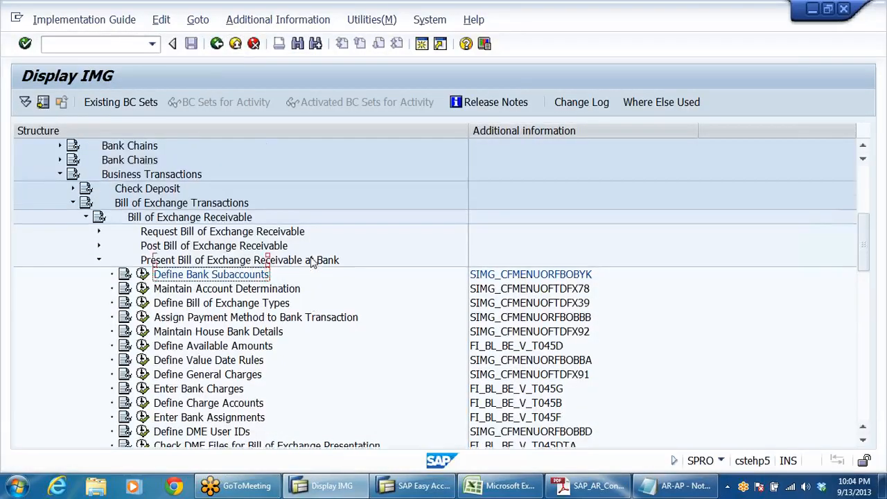
pyautogui.scroll(1, 353, 305)
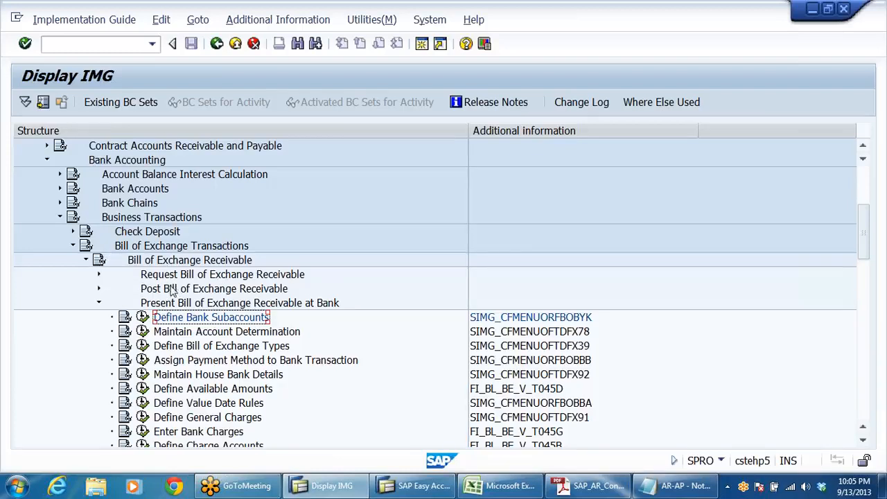
pyautogui.click(173, 290)
pyautogui.click(99, 289)
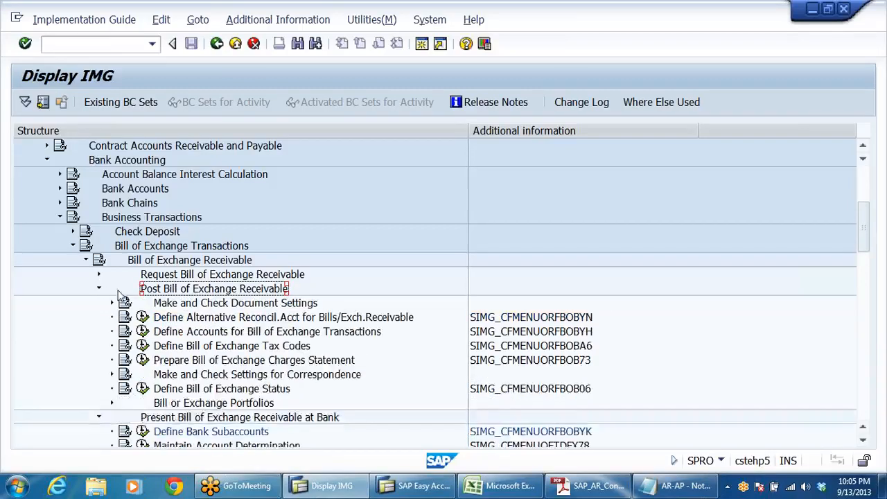
pyautogui.scroll(-2, 305, 325)
pyautogui.click(219, 248)
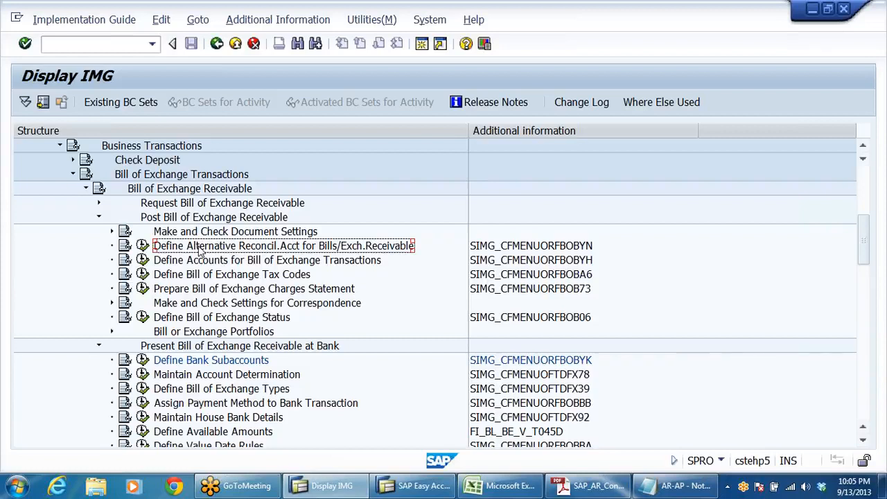
pyautogui.click(253, 263)
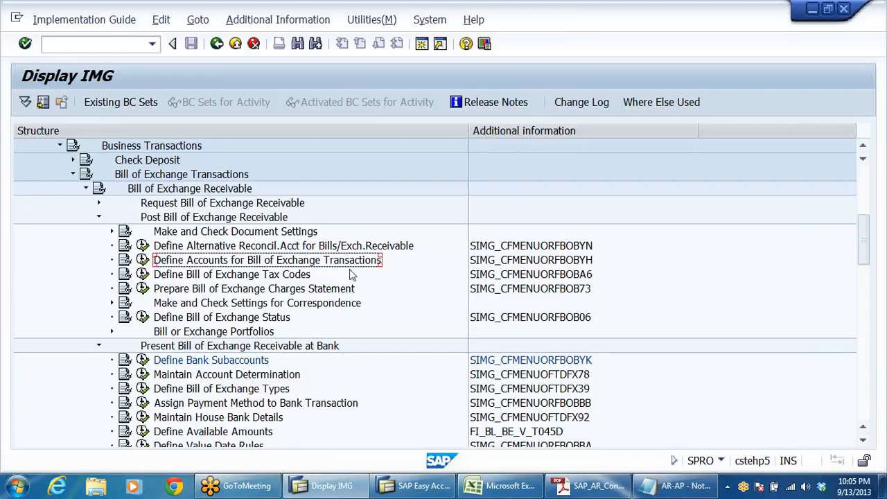
# Step: Collapse the Accounts Receivable document entry folder in SAP Easy Access and switch to the AR configuration notes PDF in Adobe Reader
pyautogui.click(171, 362)
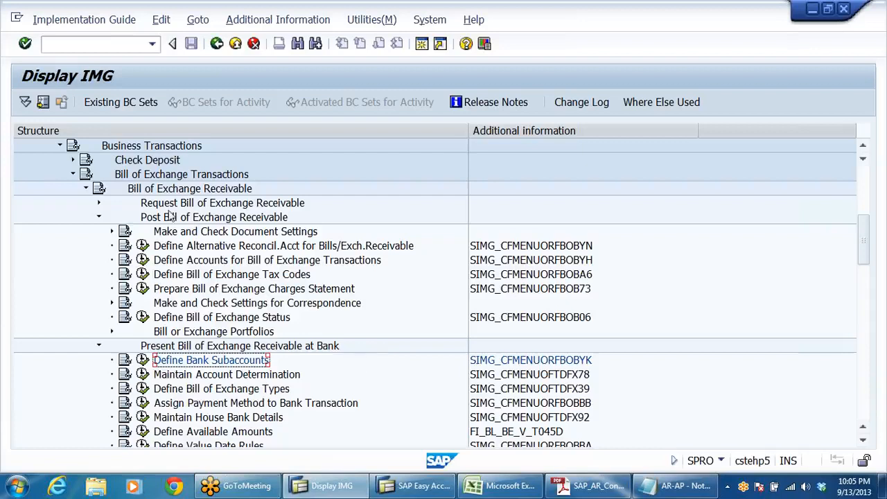
pyautogui.click(415, 485)
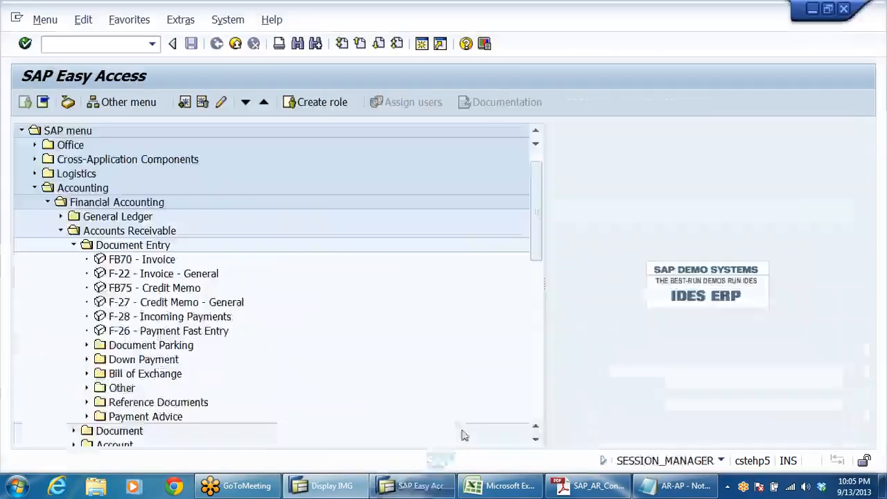
pyautogui.click(74, 245)
pyautogui.click(579, 489)
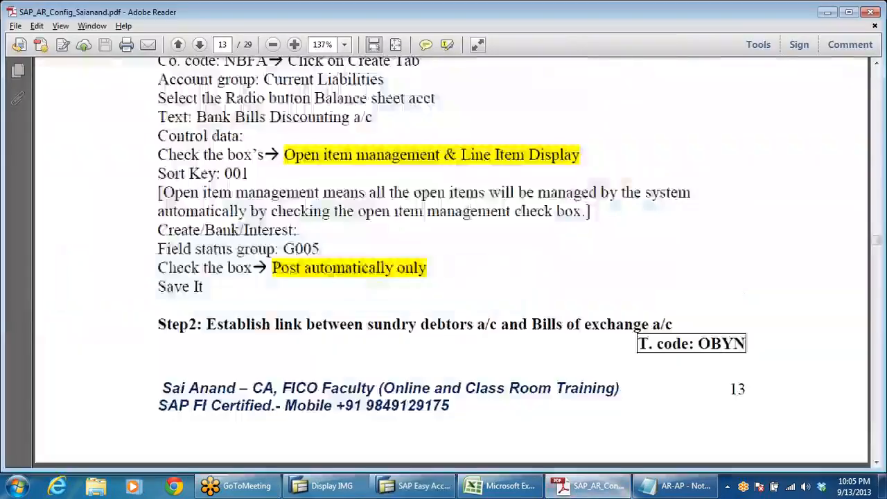
pyautogui.scroll(-3, 534, 300)
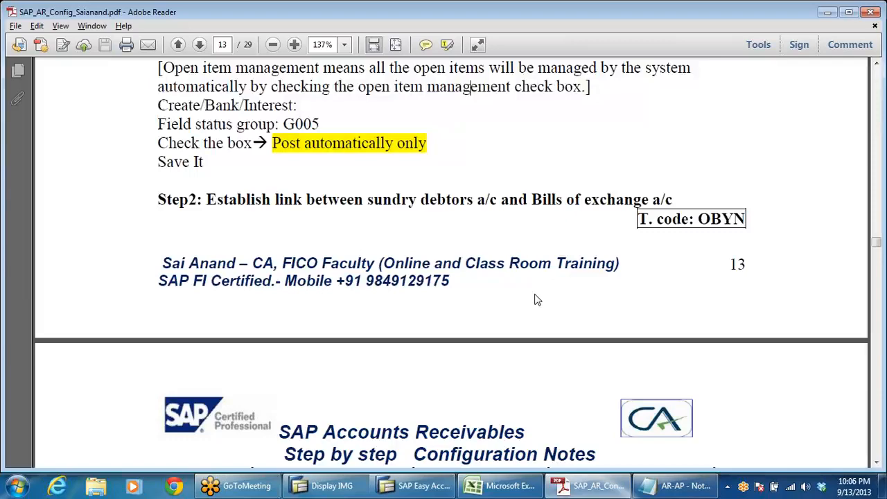
# Step: Switch to the AR-AP Notepad file, review the bills of exchange entries and transaction code summary, and return to the implementation guide
pyautogui.click(673, 486)
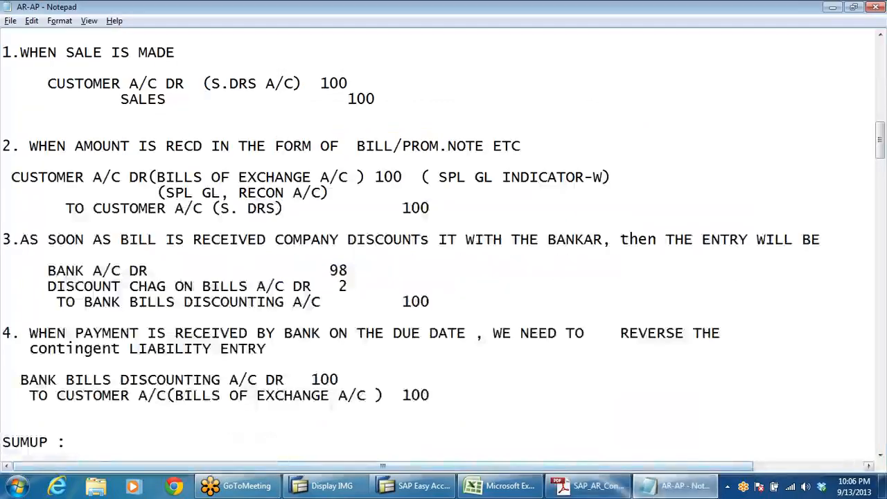
pyautogui.scroll(2, 320, 427)
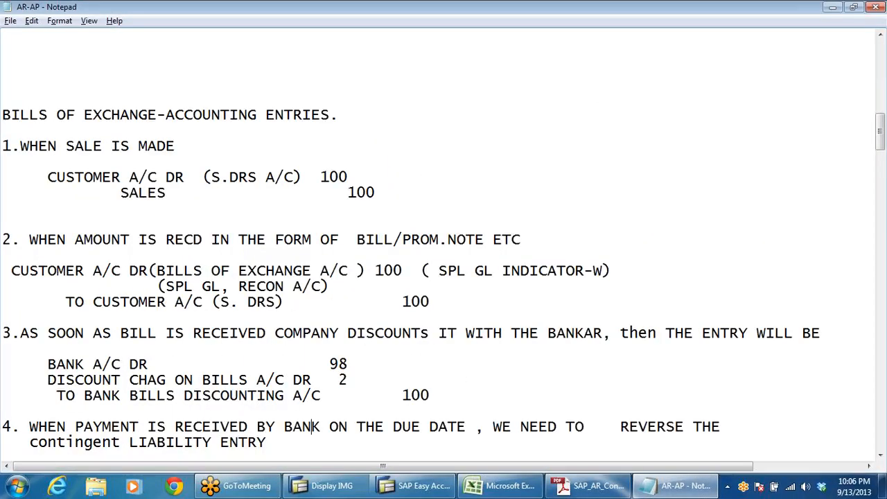
pyautogui.scroll(-3, 312, 426)
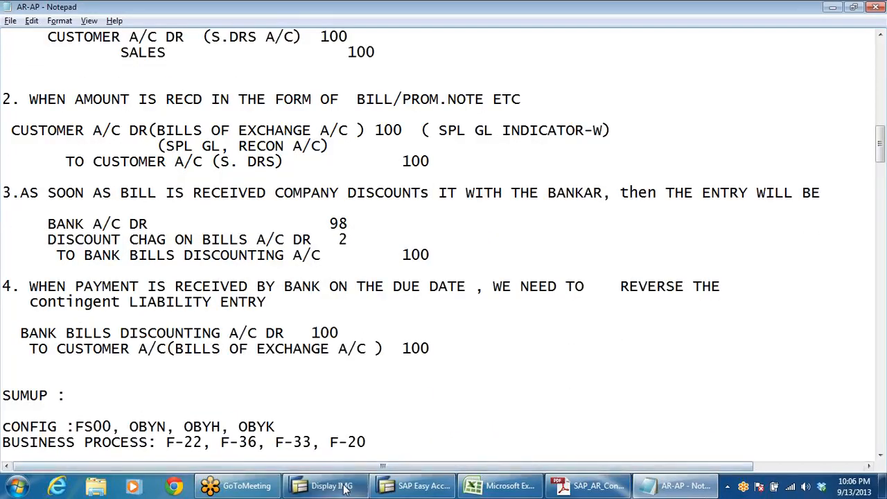
pyautogui.moveTo(345, 489)
pyautogui.click(294, 423)
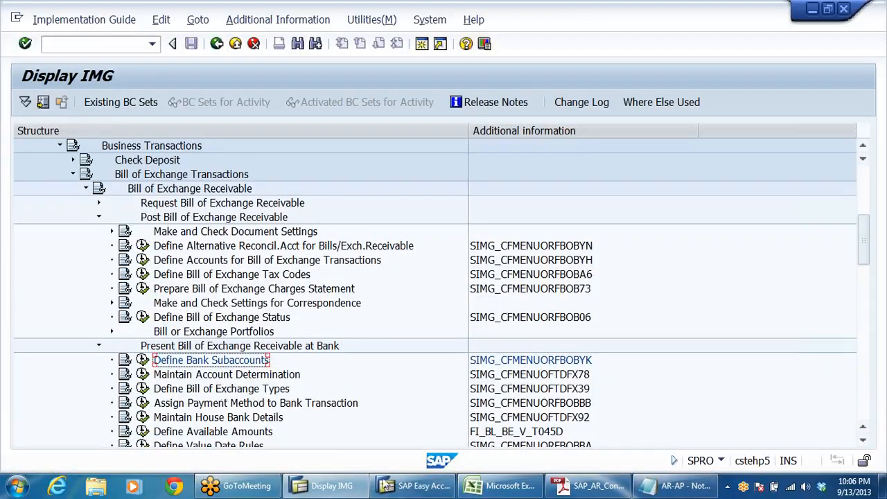
# Step: Switch to the AR configuration PDF and read Steps 2 to 4 through to the Business Scenario section
pyautogui.click(411, 488)
pyautogui.click(589, 486)
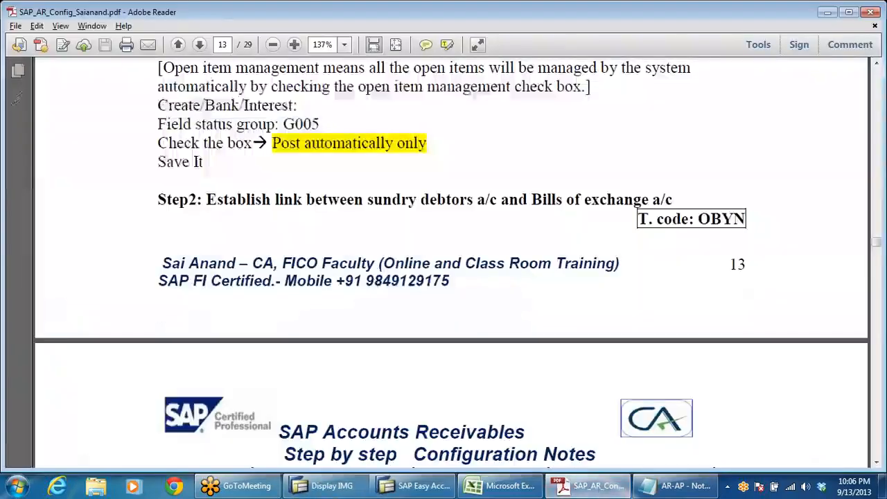
pyautogui.scroll(-4, 487, 205)
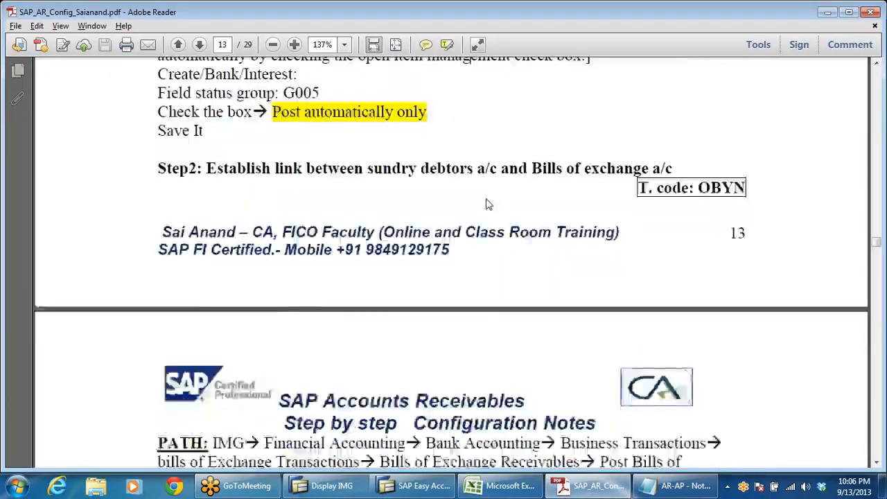
pyautogui.scroll(-10, 488, 212)
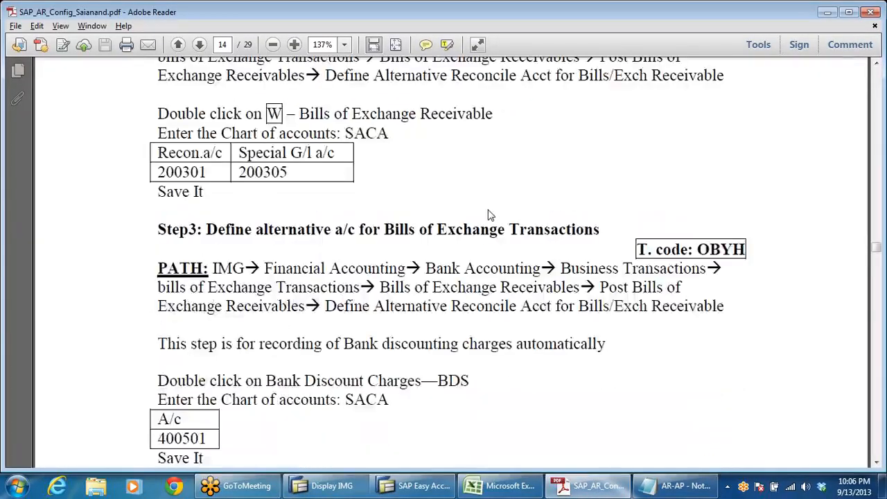
pyautogui.scroll(-10, 488, 216)
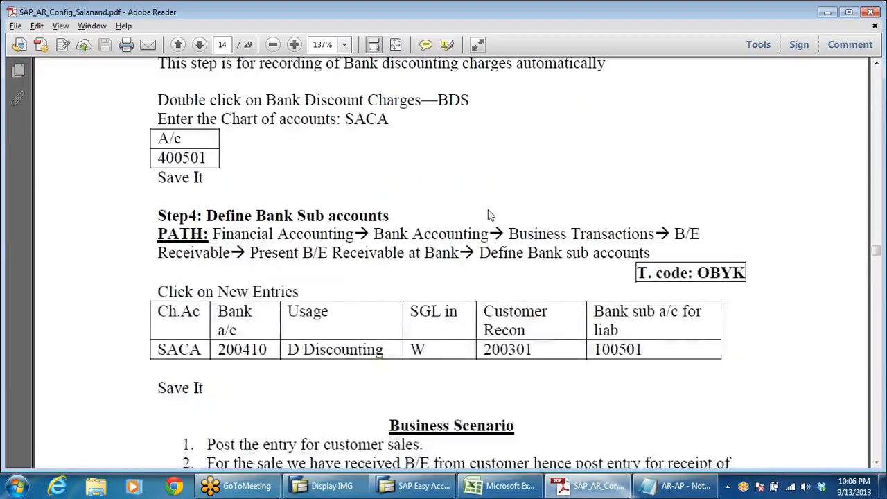
pyautogui.scroll(-4, 488, 216)
pyautogui.scroll(-6, 488, 215)
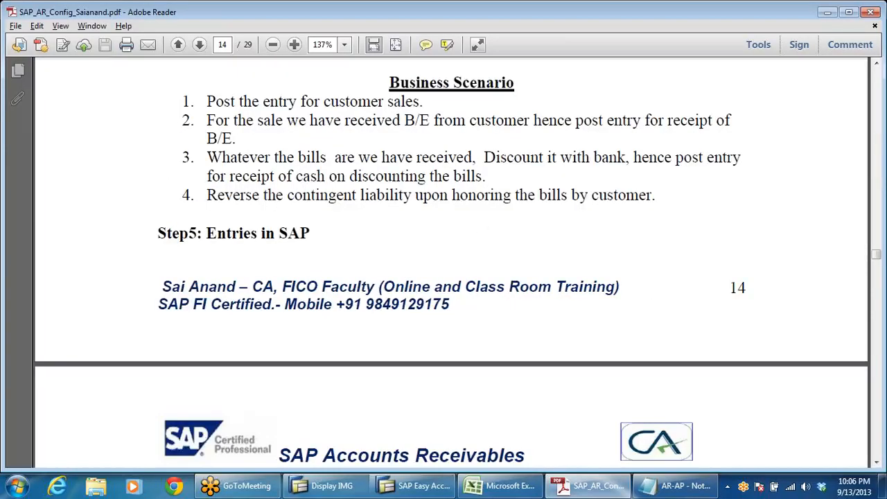
# Step: Review the four Business Scenario points in the PDF, highlighting the heading and the list, with a brief look at SAP Easy Access
pyautogui.moveTo(389, 83); pyautogui.dragTo(515, 84)
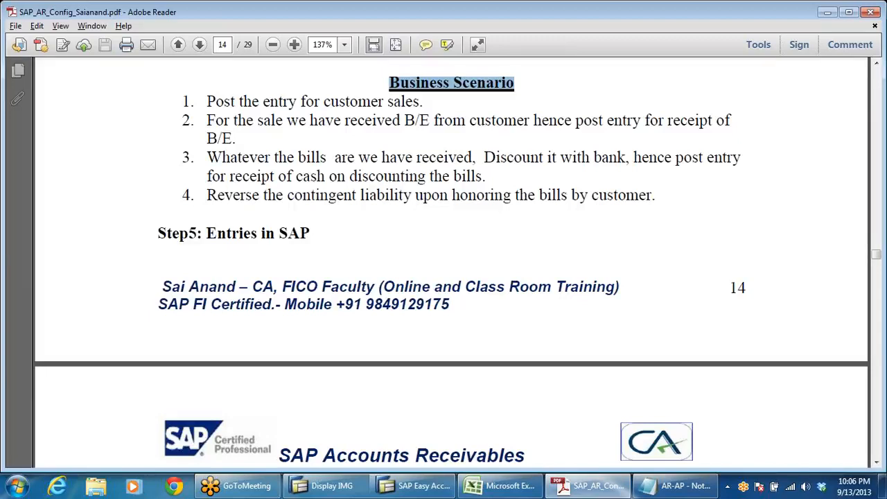
pyautogui.hotkey('alt', 'Tab')
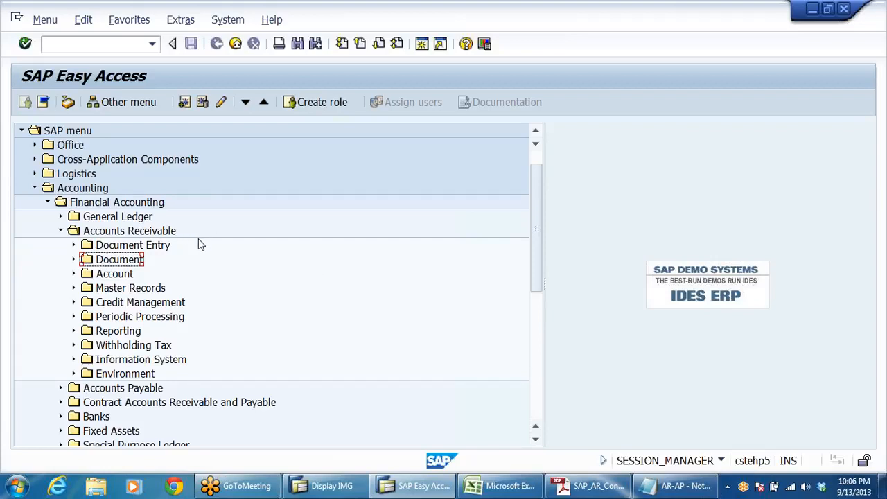
pyautogui.click(590, 486)
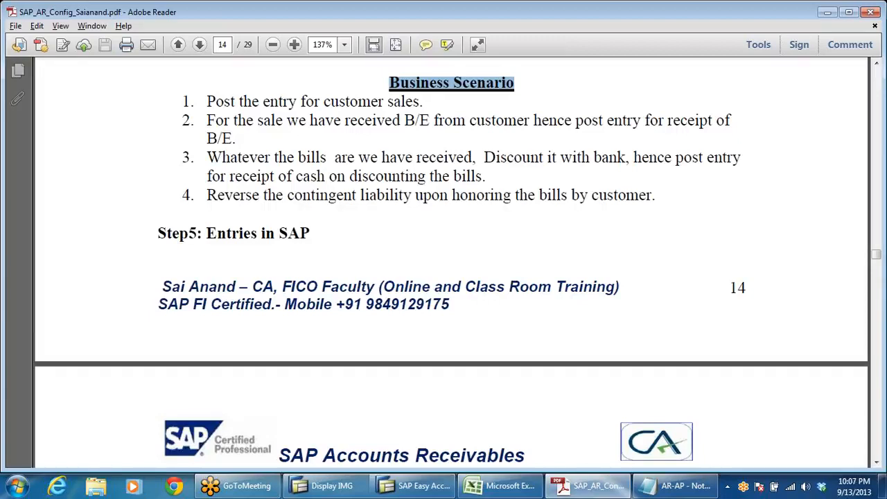
pyautogui.moveTo(207, 158); pyautogui.dragTo(543, 158)
pyautogui.moveTo(207, 196); pyautogui.dragTo(472, 210)
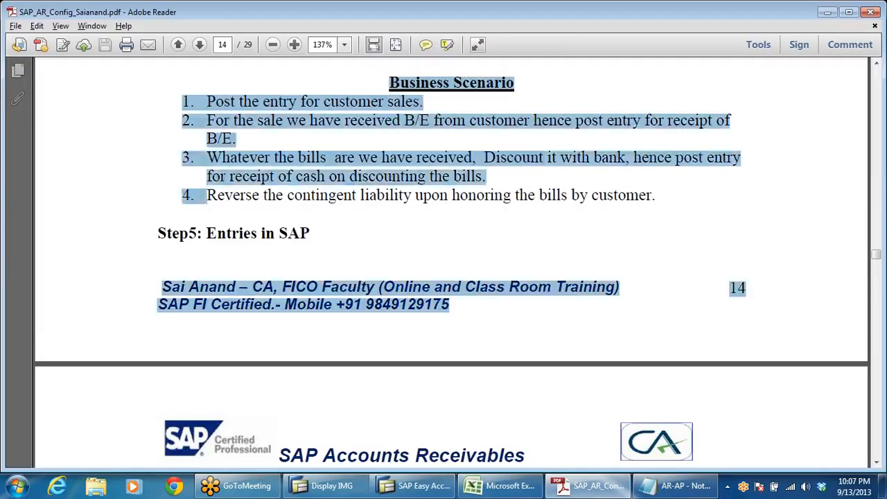
pyautogui.click(542, 204)
# Step: Return to SAP Easy Access, expand the Accounts Receivable document entry folder and open F-22 - Invoice - General
pyautogui.hotkey('alt', 'Tab')
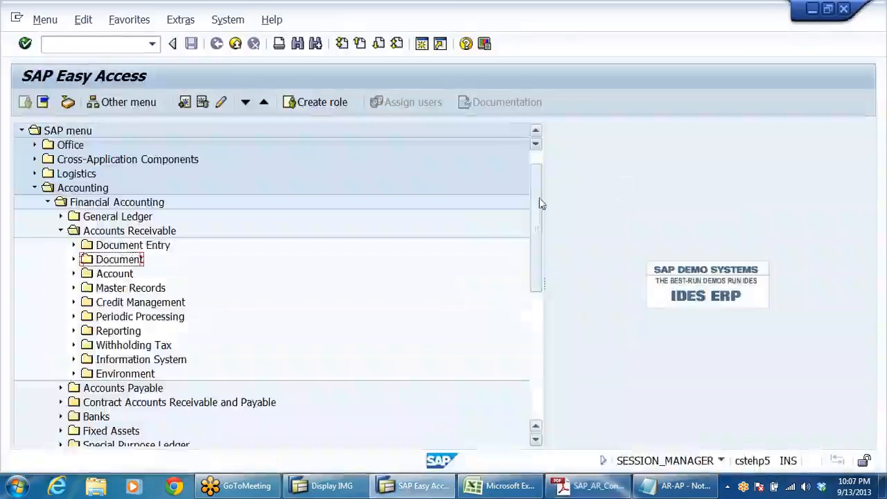
pyautogui.click(164, 248)
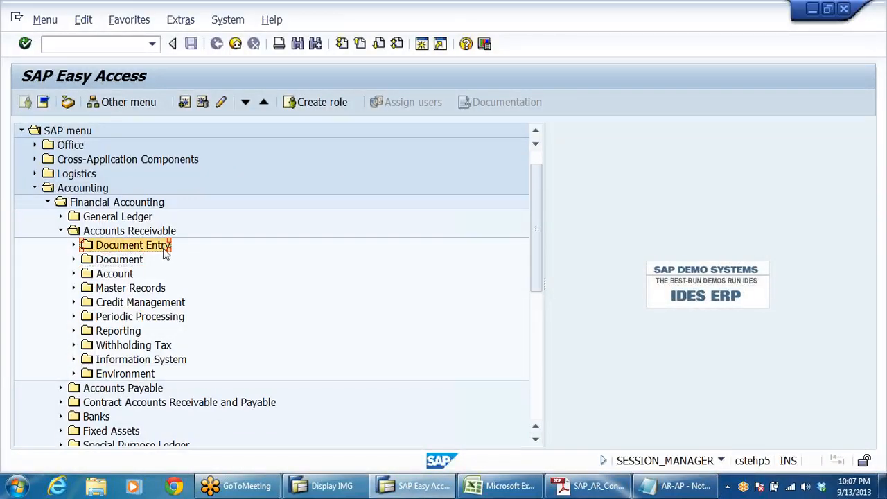
pyautogui.doubleClick(166, 251)
pyautogui.press('Down')
pyautogui.press('Down')
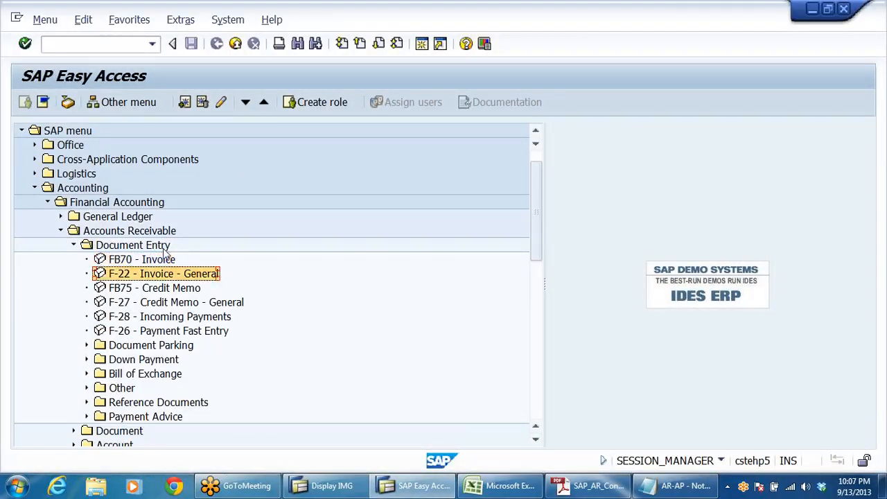
pyautogui.press('Return')
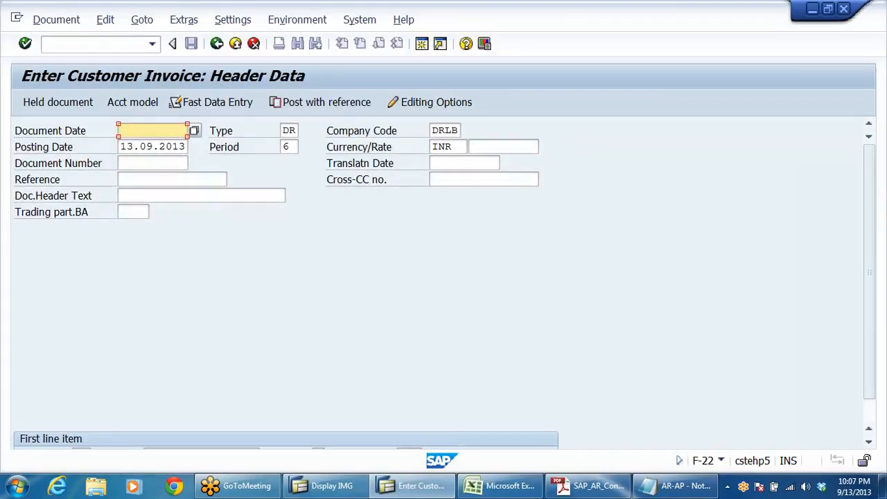
# Step: Set the invoice's document date to 13.09.2013, matching the posting date
pyautogui.moveTo(120, 147); pyautogui.dragTo(186, 147)
pyautogui.hotkey('ctrl', 'c')
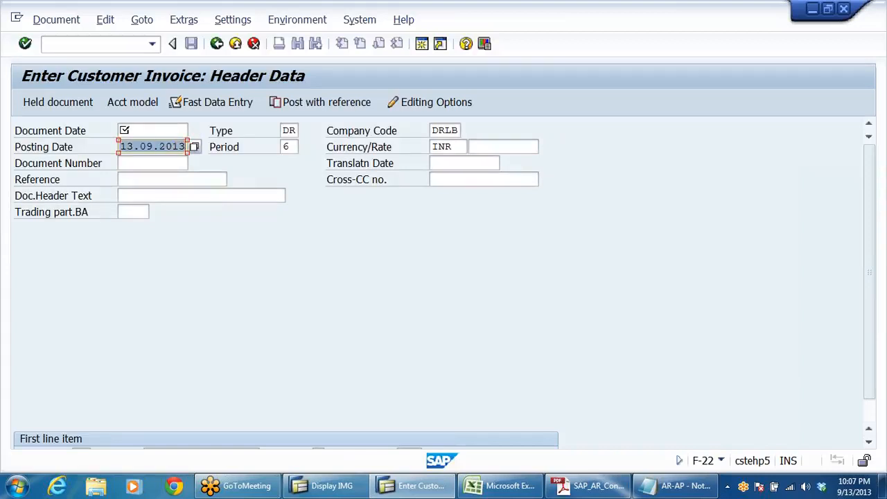
pyautogui.click(248, 158)
pyautogui.click(149, 130)
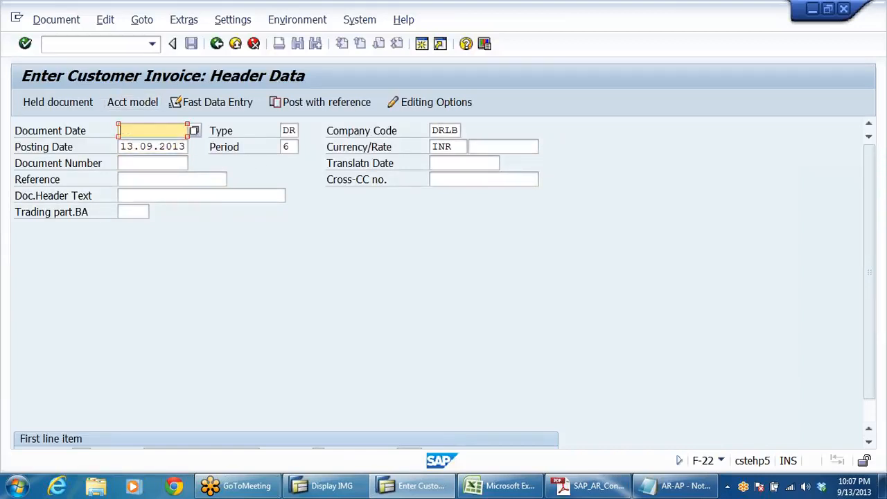
pyautogui.hotkey('ctrl', 'v')
pyautogui.press('Return')
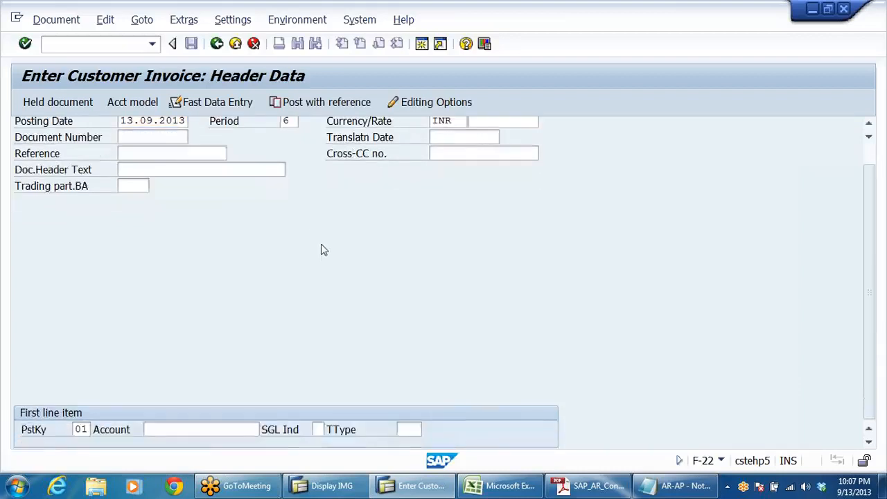
# Step: Look up company code DRLB customers, choose MOON PHARMA TRADING COMPANY as the first line item's account and open the customer item
pyautogui.click(211, 430)
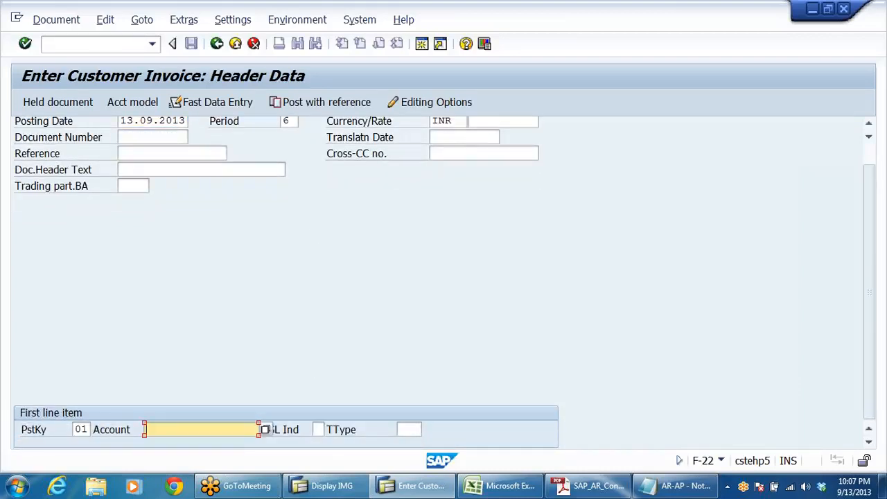
pyautogui.click(267, 430)
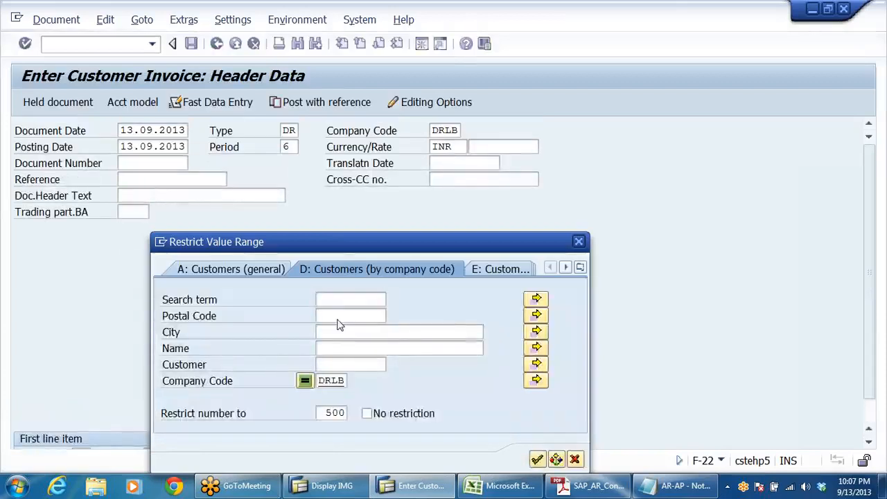
pyautogui.press('Return')
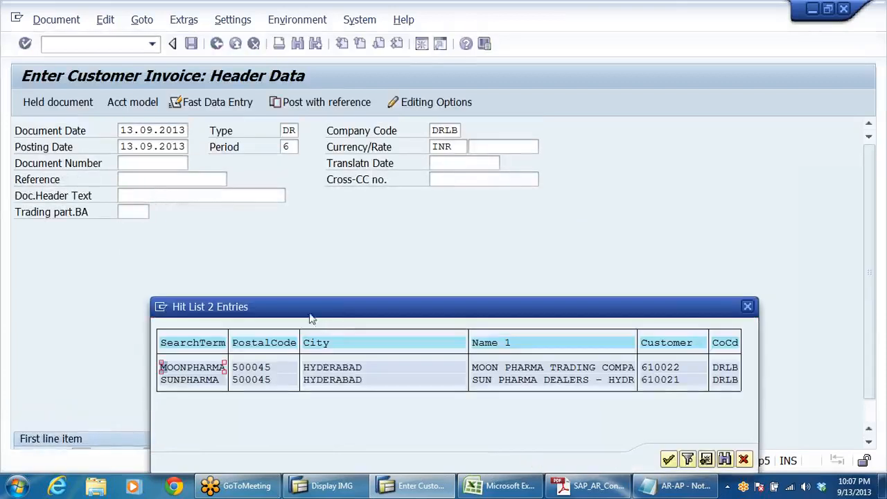
pyautogui.doubleClick(673, 367)
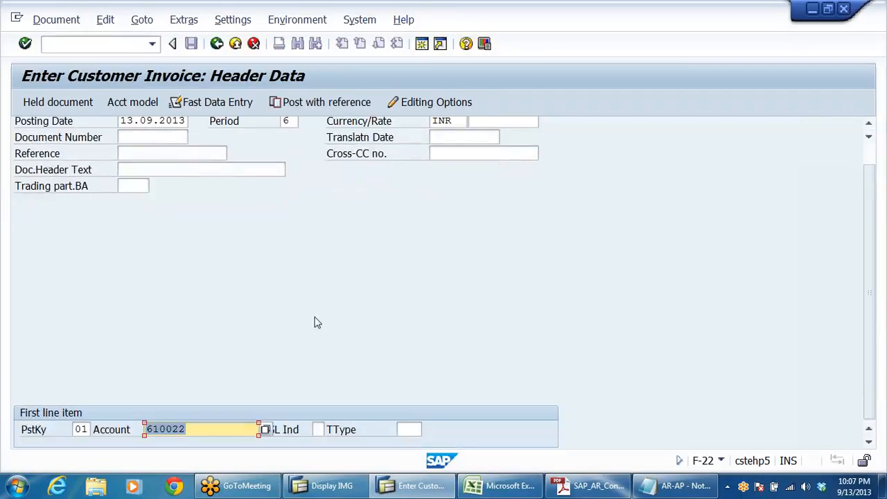
pyautogui.press('Return')
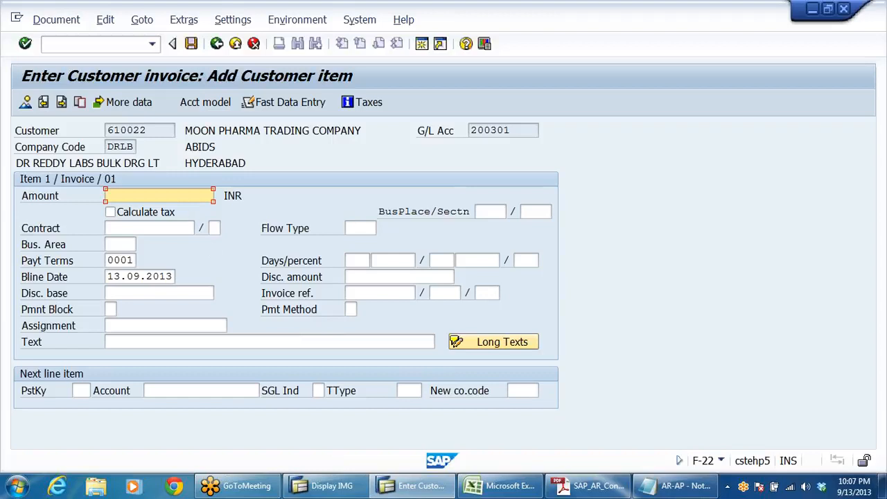
# Step: Set the customer item's amount to 188000 INR and its text to TEST FOR BILLS OF EXCHANGE
pyautogui.write('1')
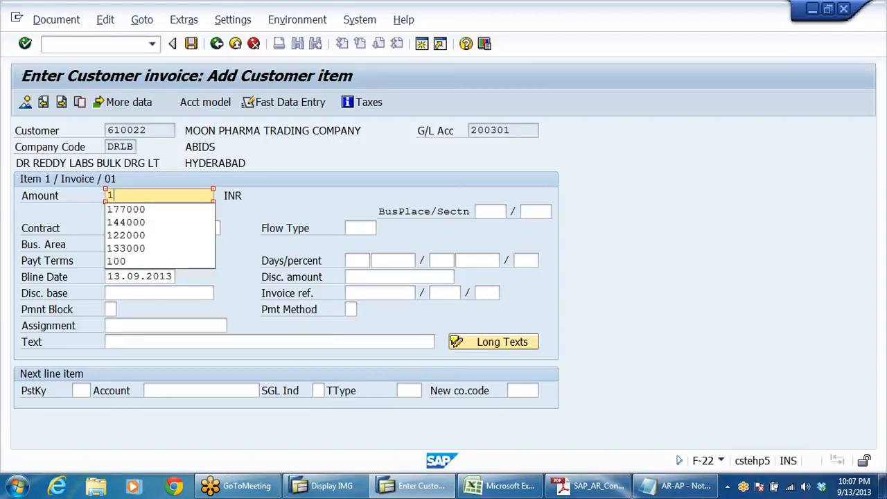
pyautogui.write('88000')
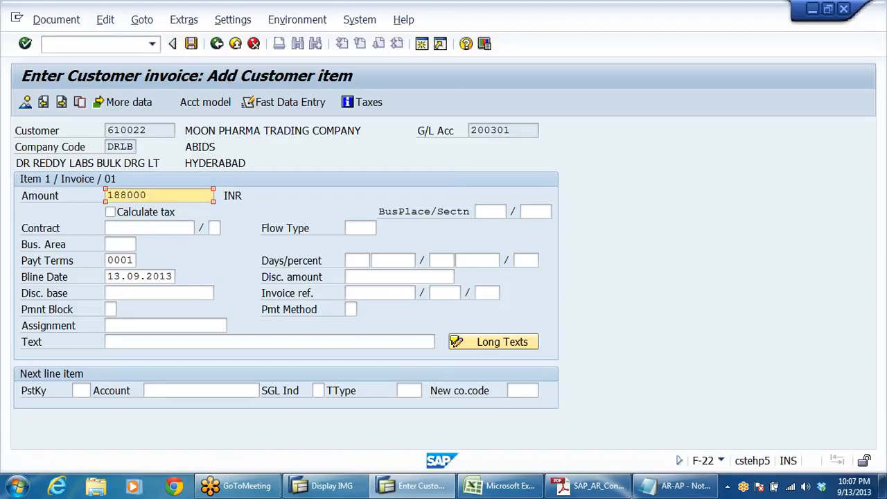
pyautogui.click(112, 342)
pyautogui.write('TEST FOR N')
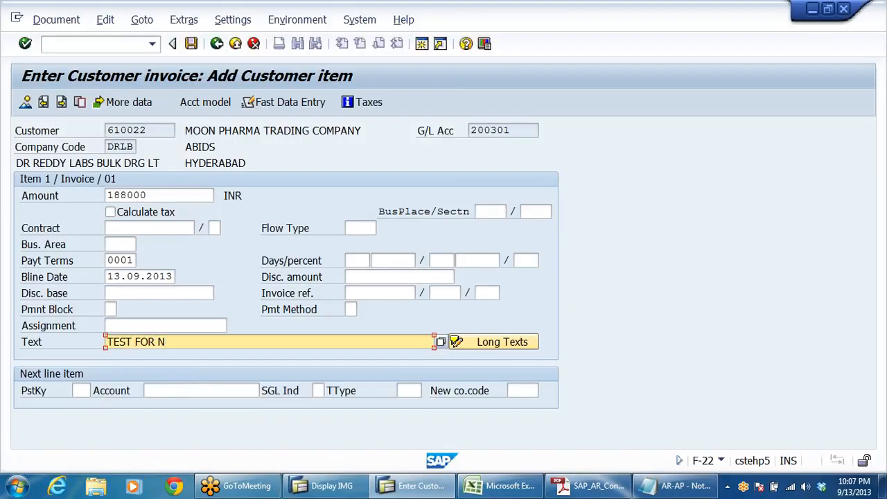
pyautogui.press('BackSpace')
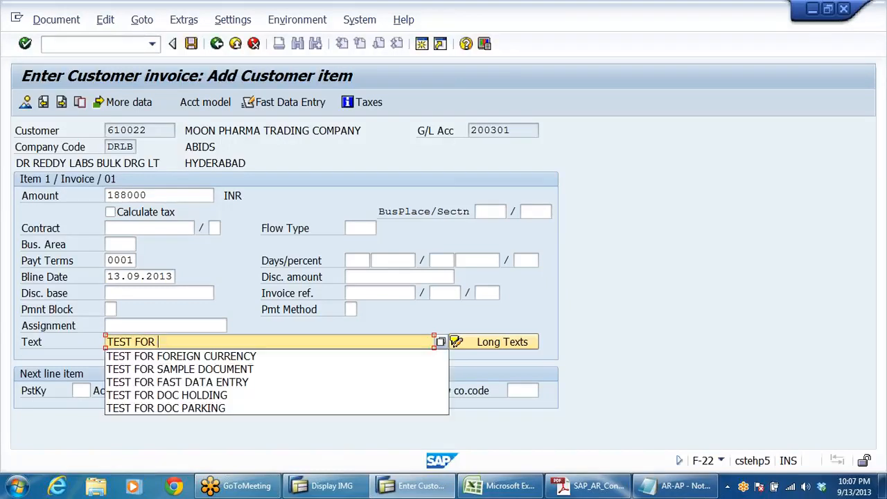
pyautogui.write('BI')
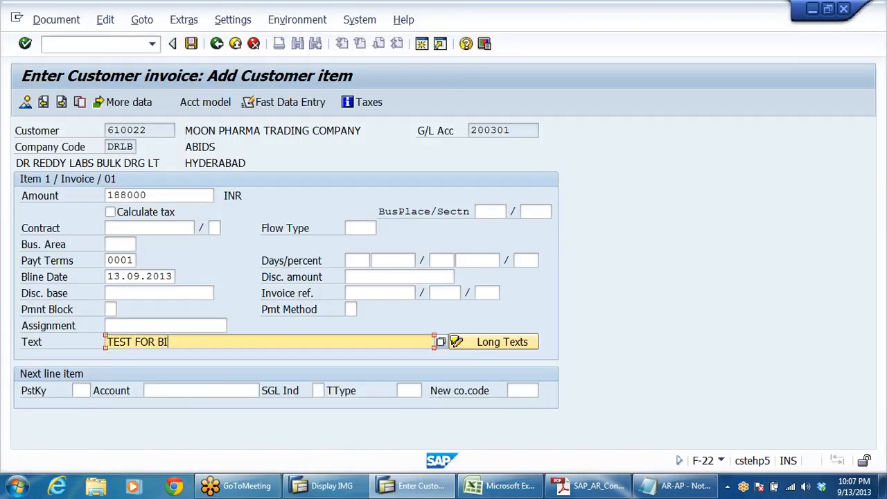
pyautogui.write('LLS OF EXCHANGE')
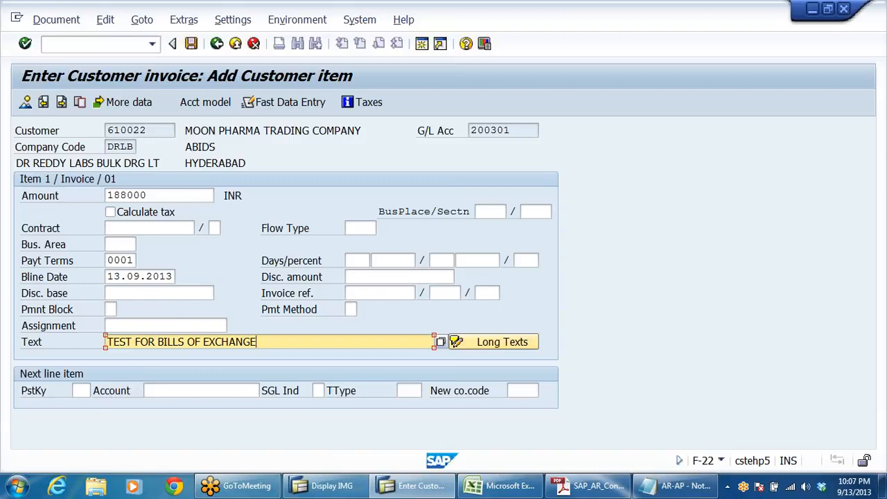
# Step: Add a second line item with posting key 50 and G/L account 300001, and open that item
pyautogui.click(81, 391)
pyautogui.moveTo(364, 491)
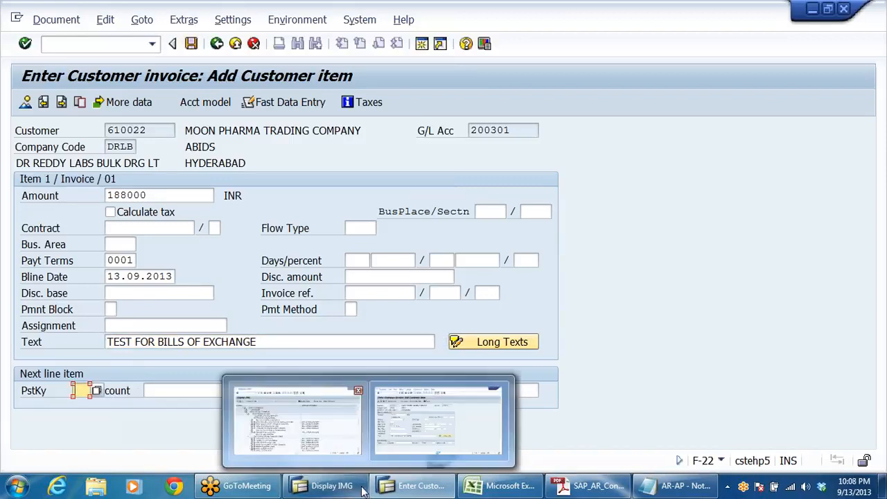
pyautogui.write('50')
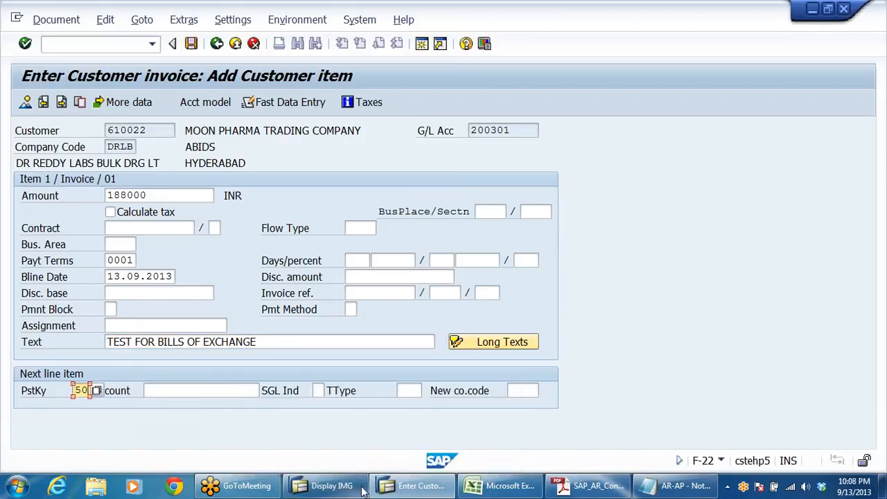
pyautogui.click(145, 391)
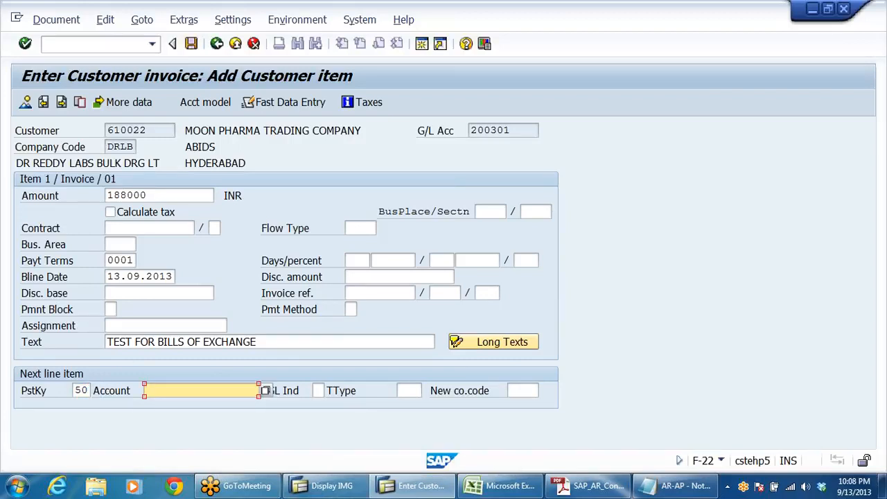
pyautogui.write('3')
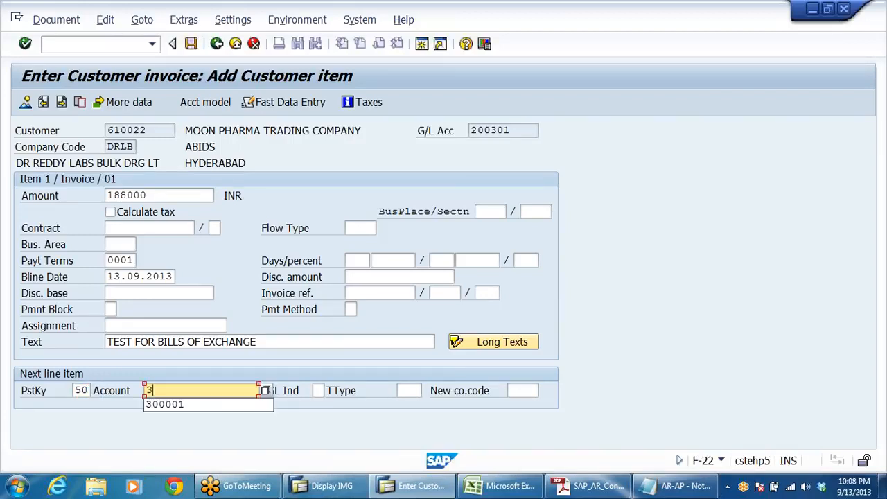
pyautogui.press('Down')
pyautogui.press('Return')
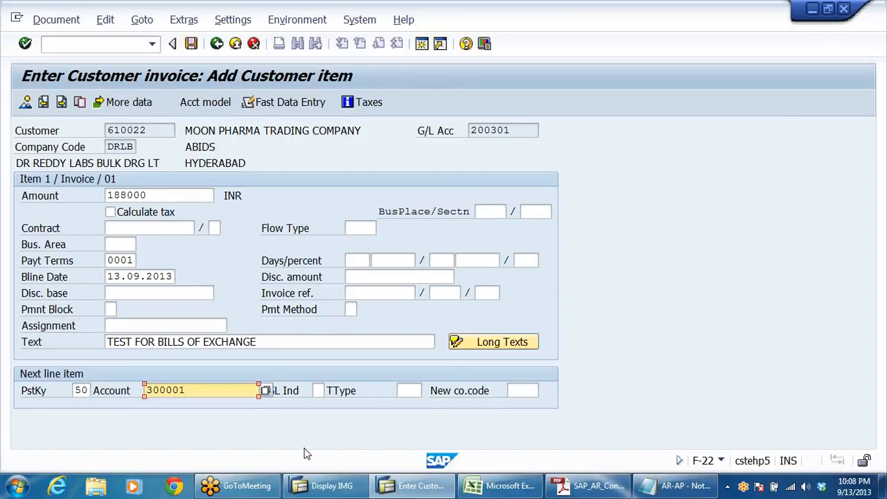
pyautogui.moveTo(154, 130); pyautogui.dragTo(1, 158)
pyautogui.moveTo(514, 131); pyautogui.dragTo(469, 132)
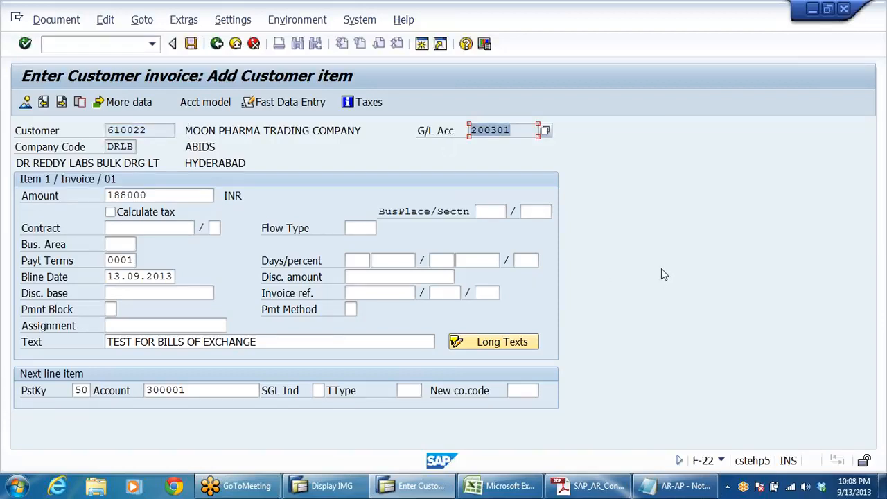
pyautogui.press('Return')
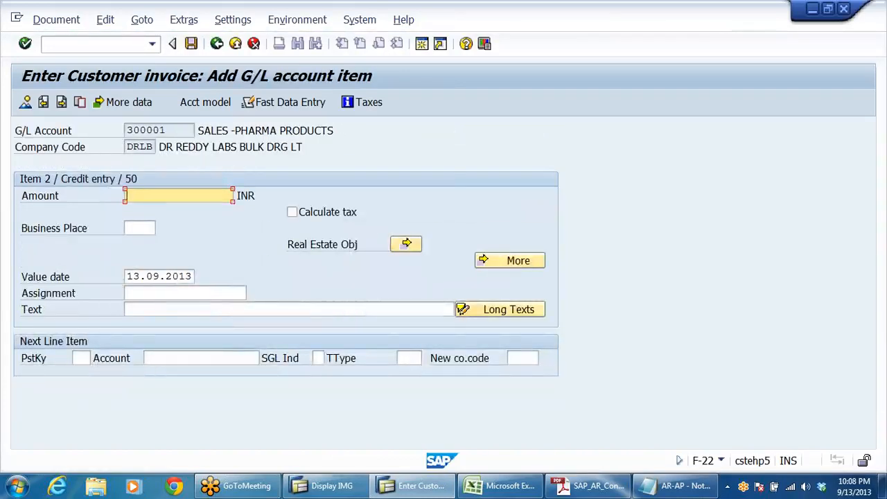
# Step: Set the G/L account item's amount to 188000 INR and its text to TEST FOR BILLS OF EXCHANGE
pyautogui.click(154, 210)
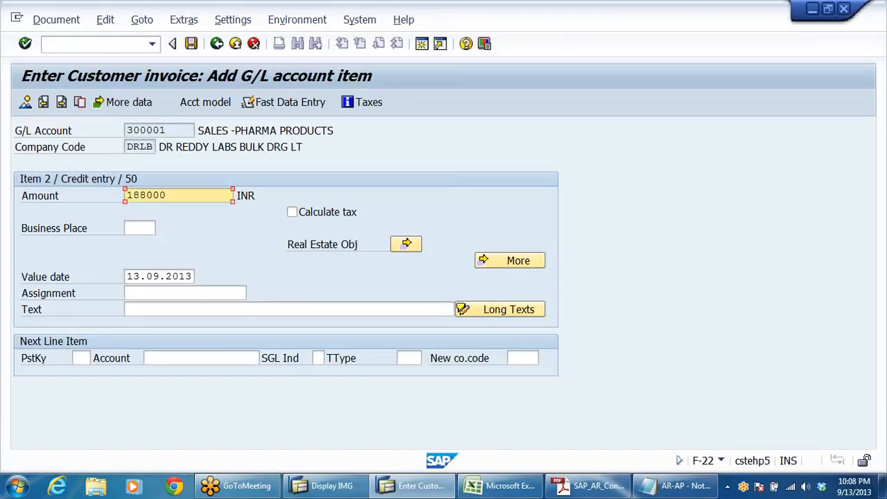
pyautogui.click(165, 309)
pyautogui.click(259, 323)
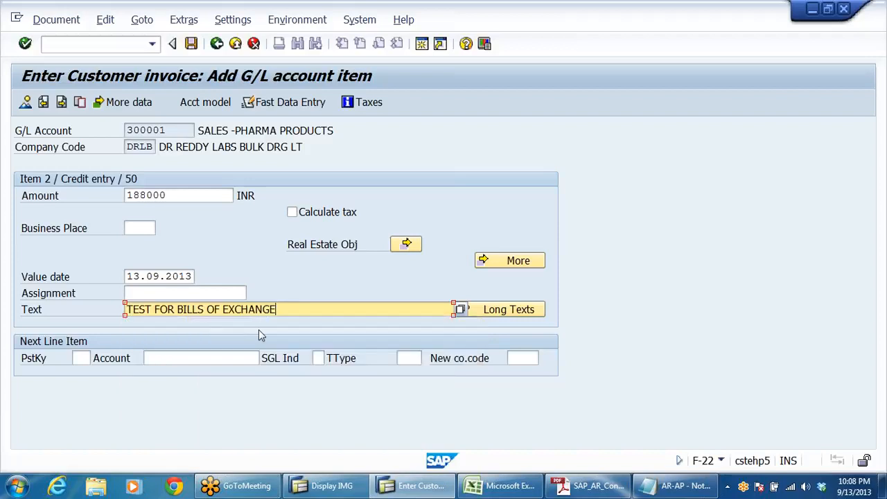
# Step: Display the customer invoice's overview, post the document and exit to SAP Easy Access
pyautogui.click(25, 103)
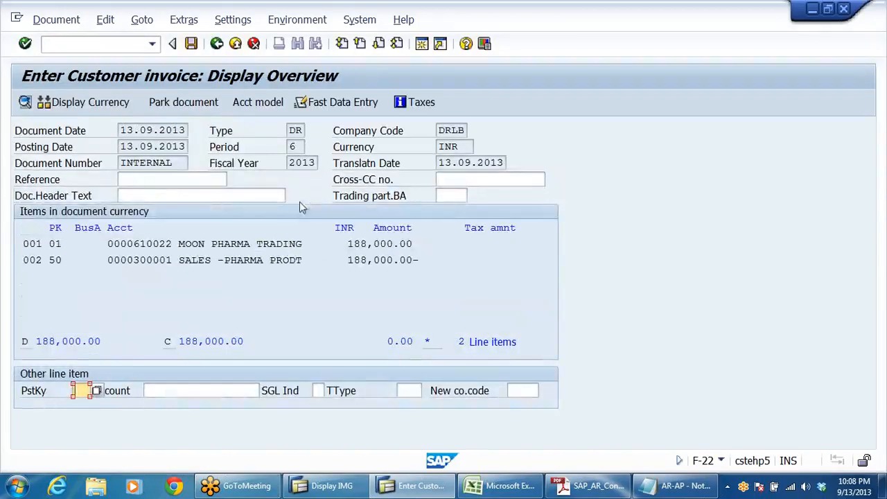
pyautogui.click(191, 43)
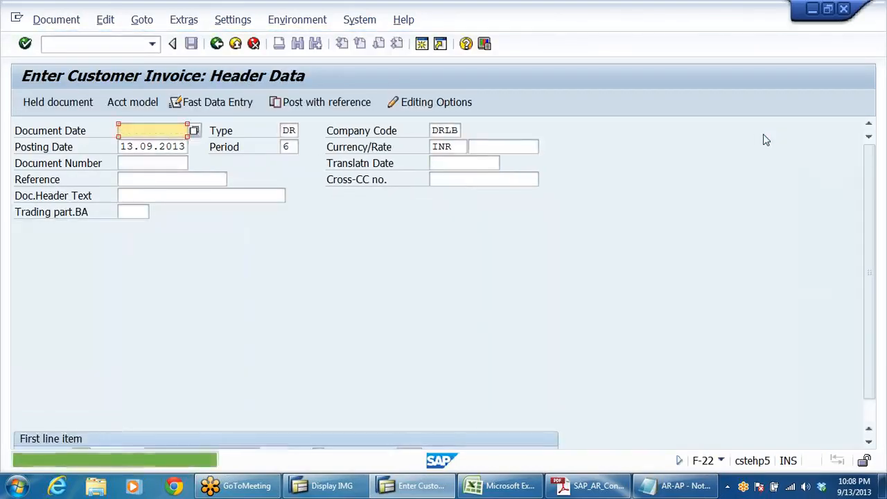
pyautogui.click(236, 43)
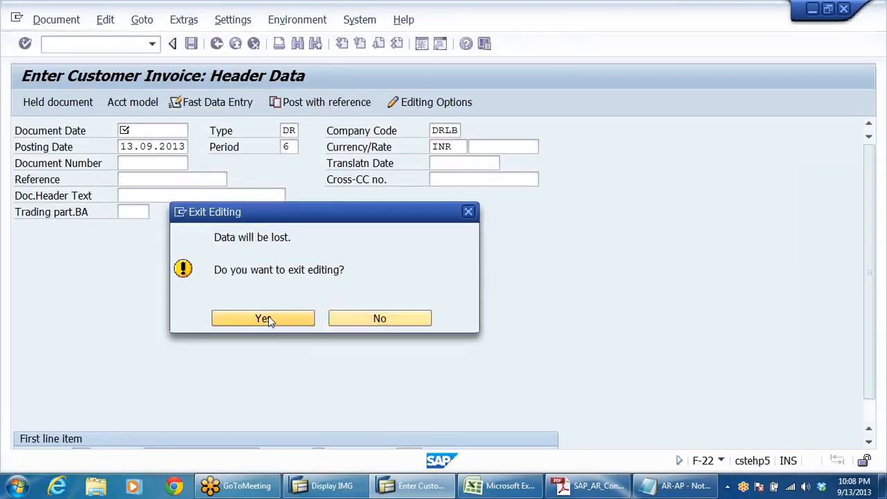
pyautogui.click(269, 320)
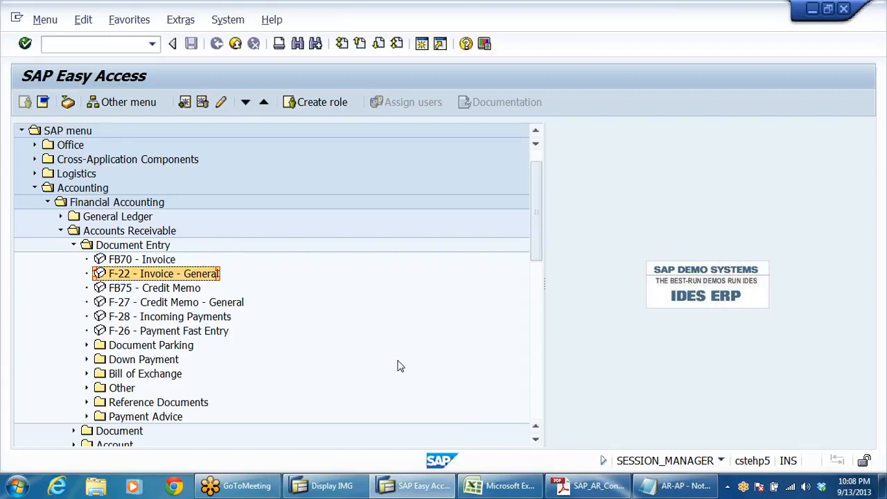
# Step: Expand the Bill of Exchange folder under Accounts Receivable document entry and open F-36 - Payment
pyautogui.scroll(-1, 361, 333)
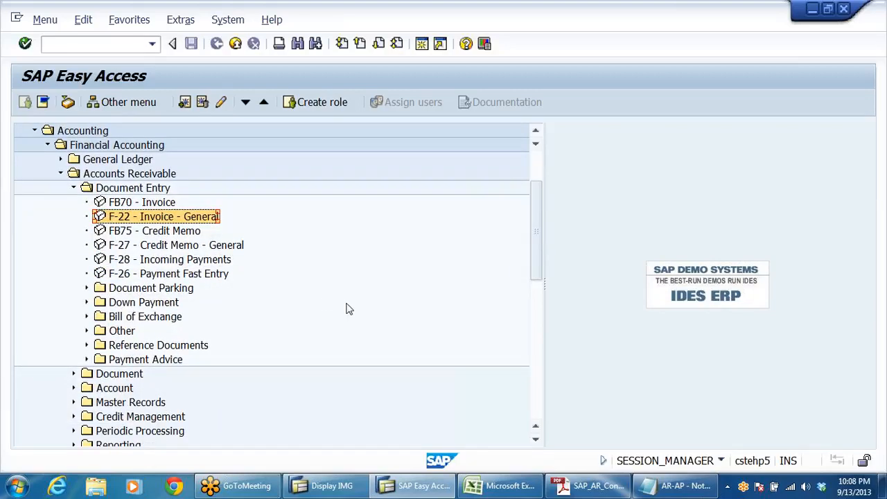
pyautogui.click(139, 319)
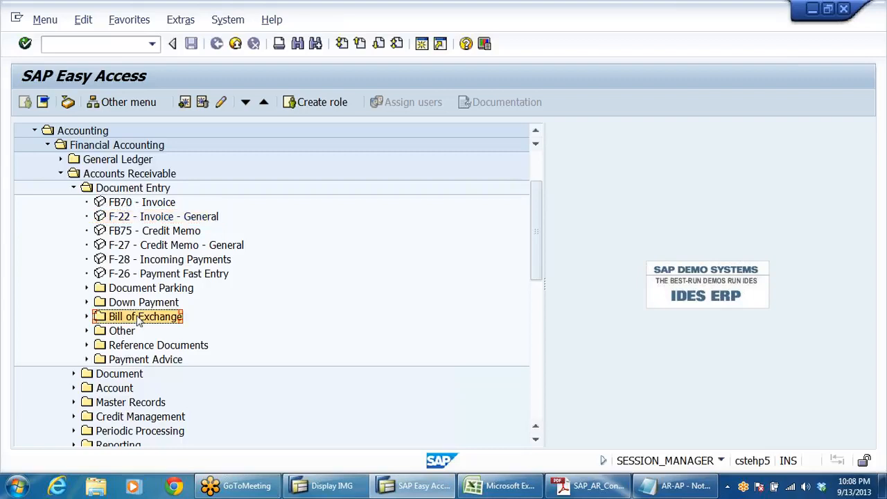
pyautogui.doubleClick(139, 319)
pyautogui.press('Down')
pyautogui.press('Down')
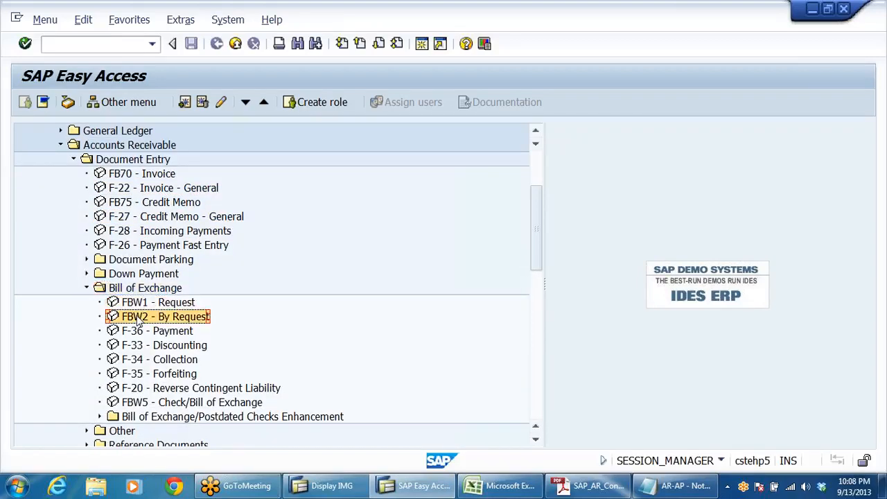
pyautogui.press('Down')
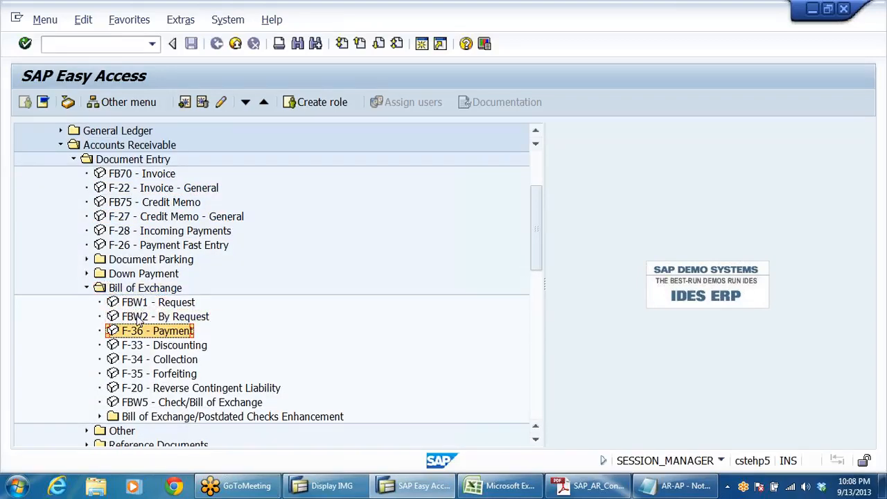
pyautogui.doubleClick(173, 333)
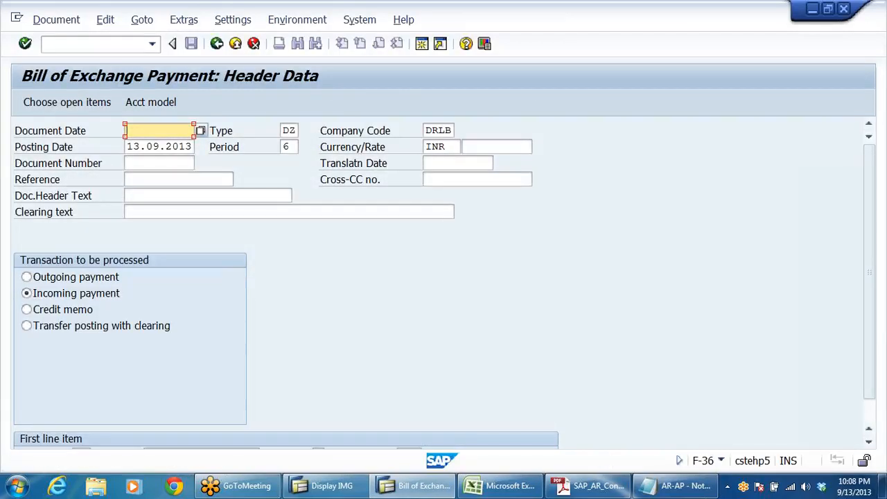
# Step: Set the payment's document date to 13.09.2013 and choose MOON PHARMA TRADING COMPANY in company code DRLB as the first line item's account
pyautogui.press('space')
pyautogui.click(158, 146)
pyautogui.scroll(-1, 382, 318)
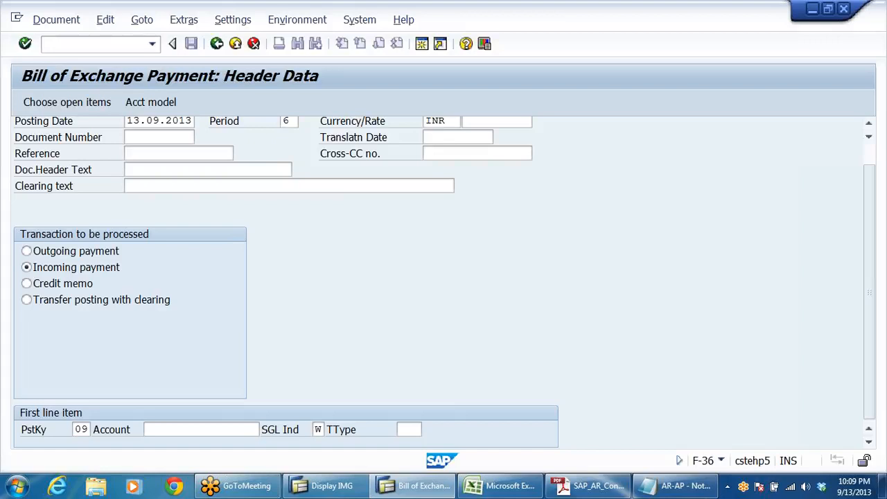
pyautogui.click(201, 430)
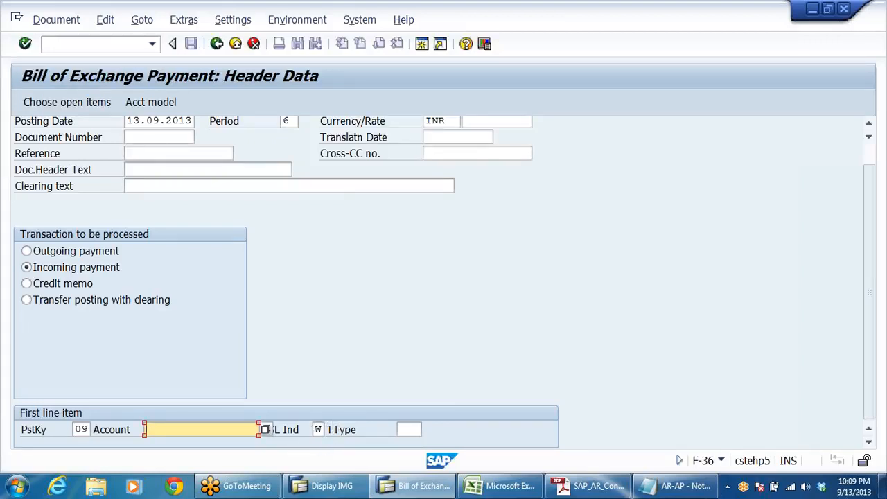
pyautogui.click(265, 430)
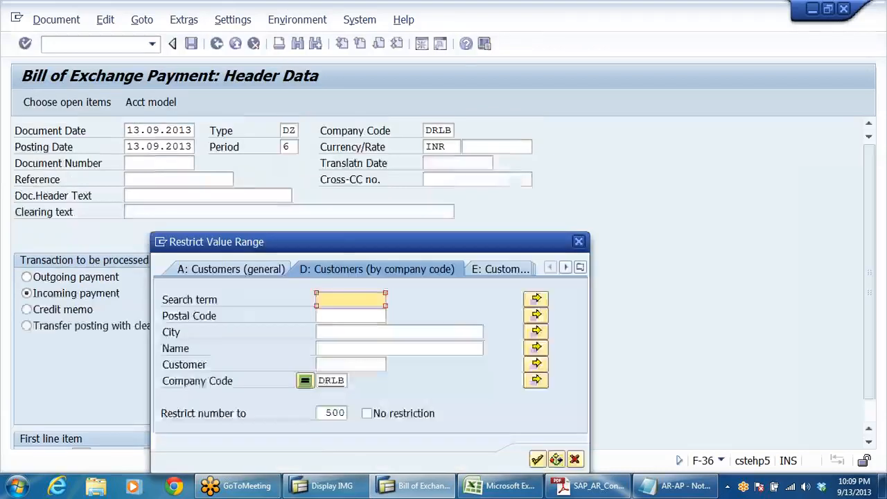
pyautogui.click(538, 460)
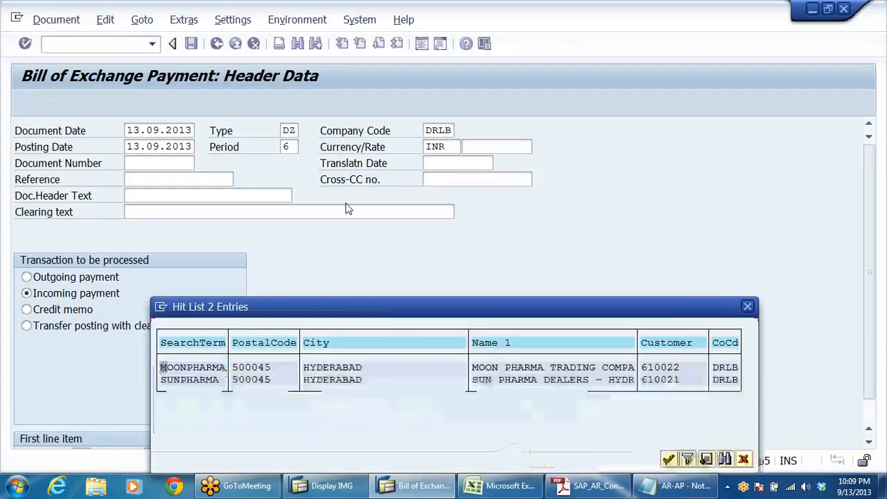
pyautogui.doubleClick(621, 370)
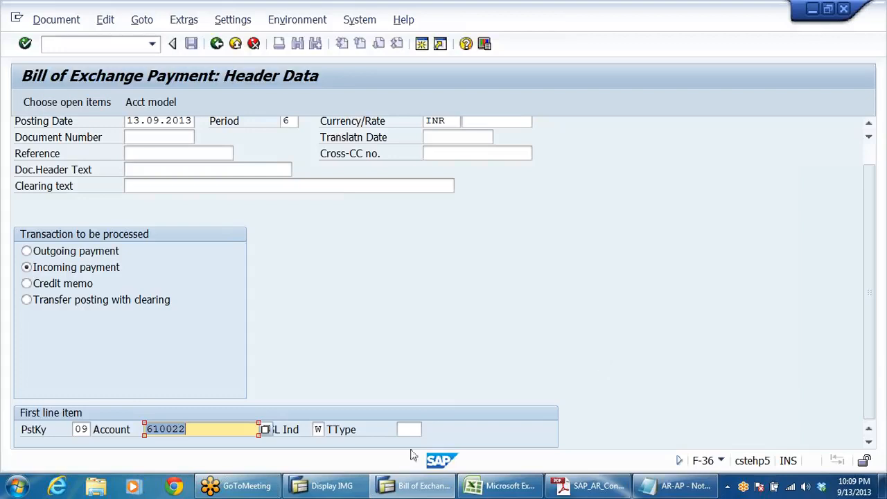
pyautogui.click(186, 429)
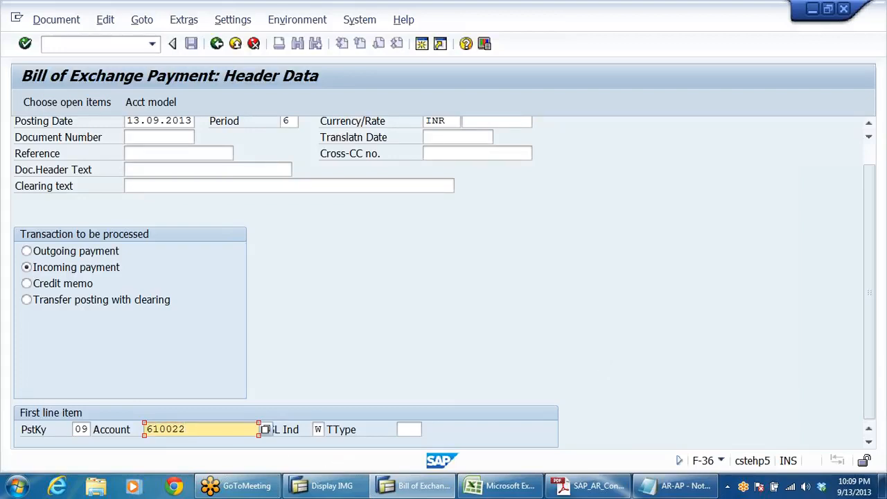
# Step: Check the payment header's document type and first line item, and open the customer item
pyautogui.scroll(1, 340, 282)
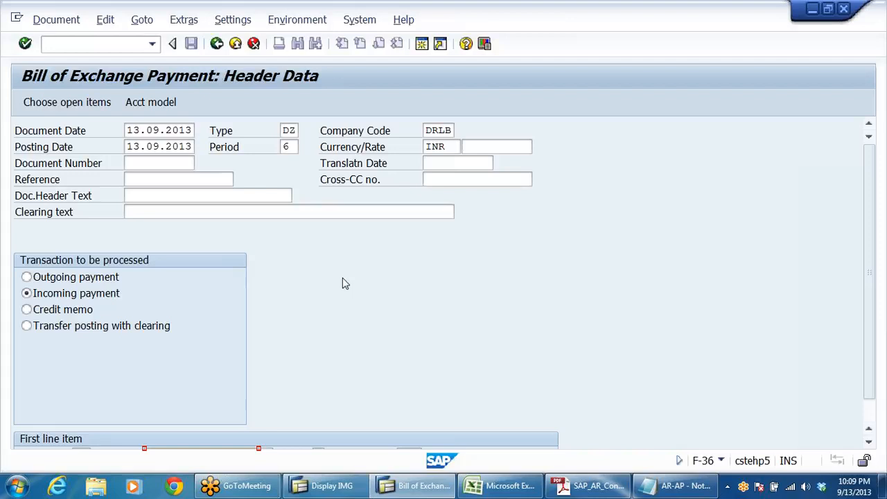
pyautogui.click(286, 130)
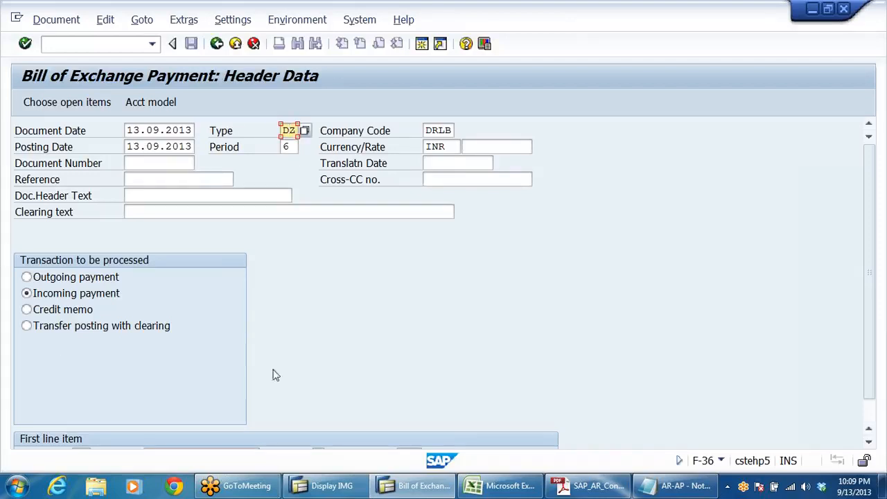
pyautogui.scroll(-1, 317, 339)
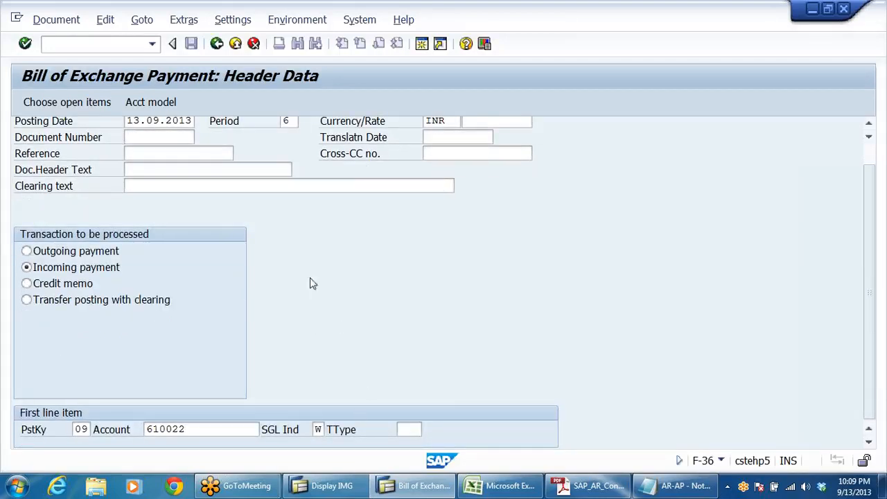
pyautogui.scroll(1, 483, 287)
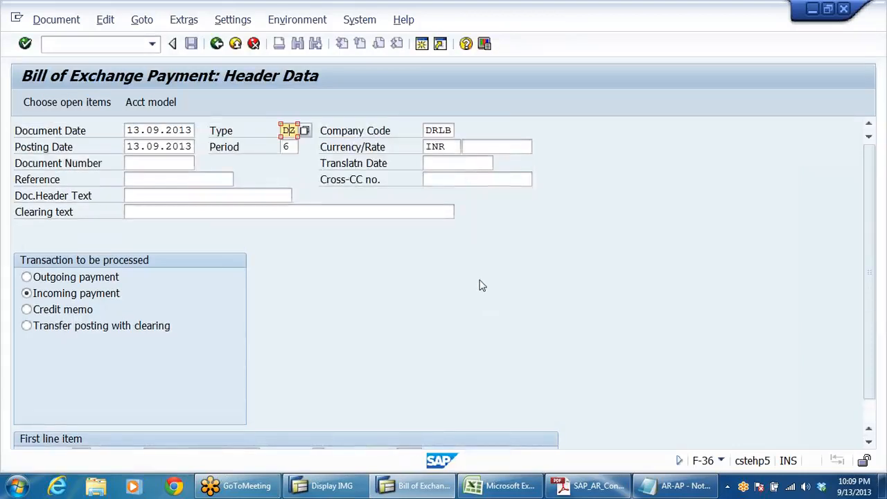
pyautogui.press('Return')
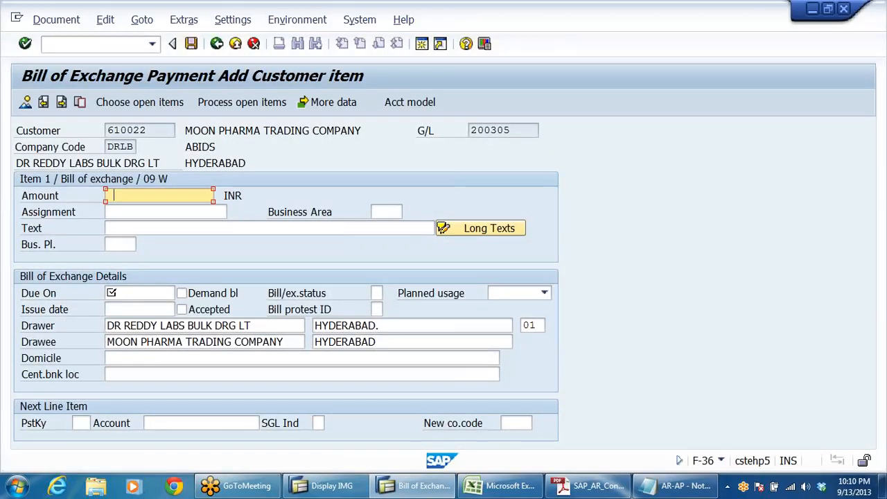
# Step: Set the bill of exchange item's amount to 188000 INR and its text to TEST FOR BILLS OF EXCHANGE
pyautogui.press('space')
pyautogui.click(133, 211)
pyautogui.click(170, 228)
pyautogui.press('space')
pyautogui.click(190, 242)
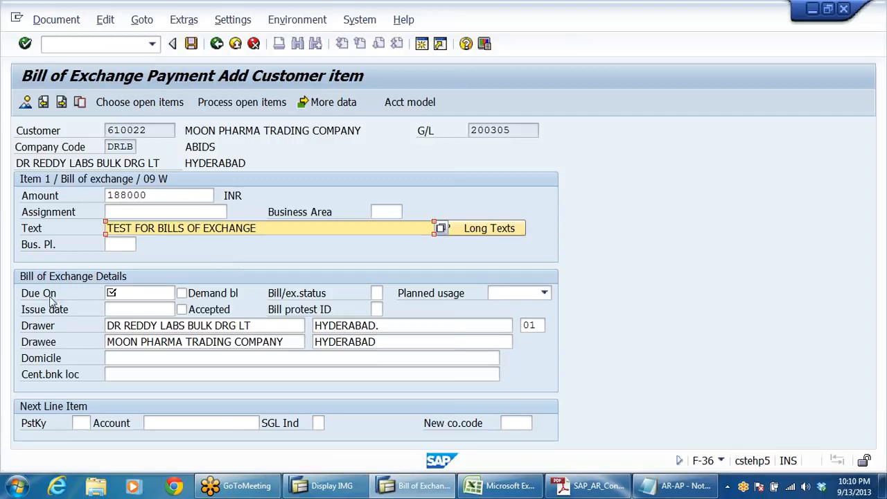
# Step: Set the bill of exchange's due date to 31.10.2013 and its issue date to 13.09.2013
pyautogui.click(135, 294)
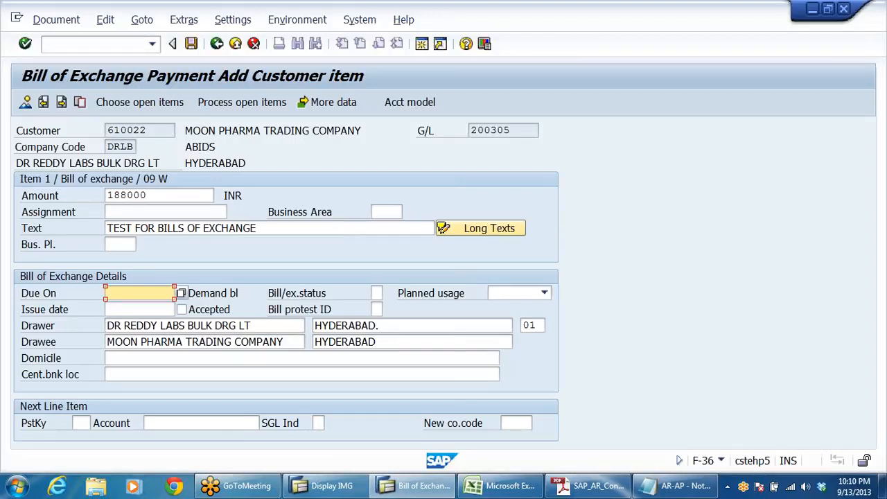
pyautogui.write('31102013')
pyautogui.hotkey('shift', 'Home')
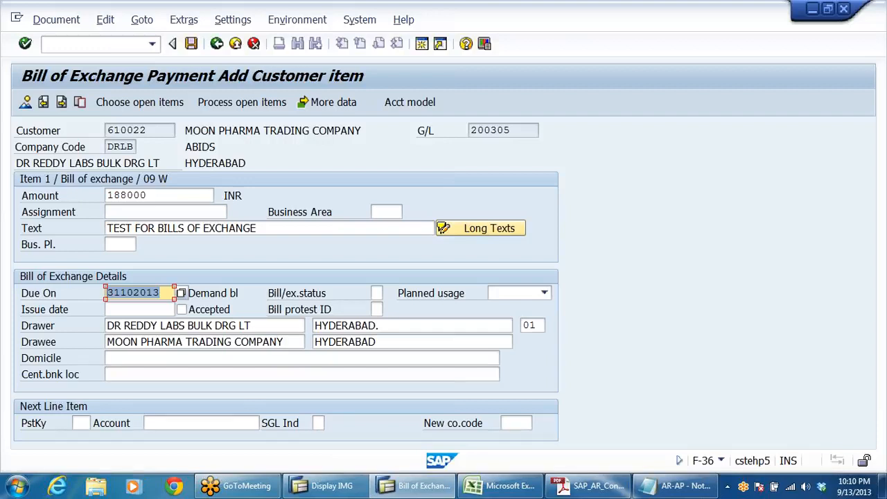
pyautogui.press('End')
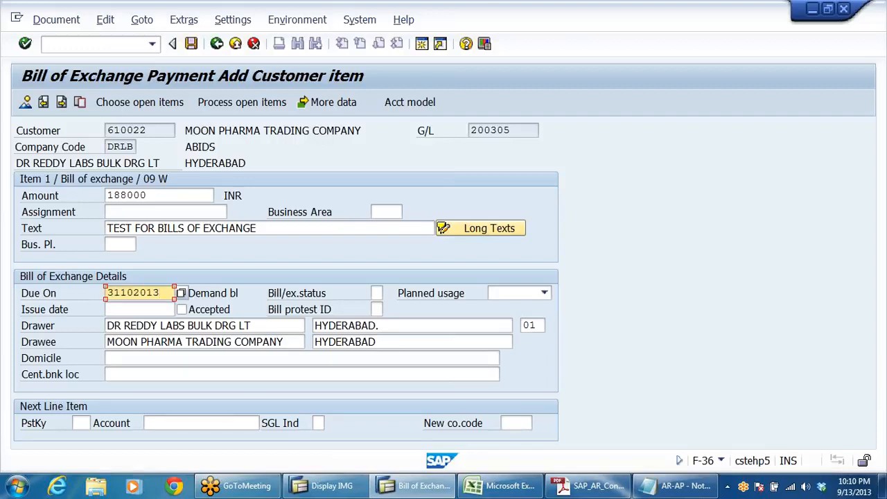
pyautogui.press('Down')
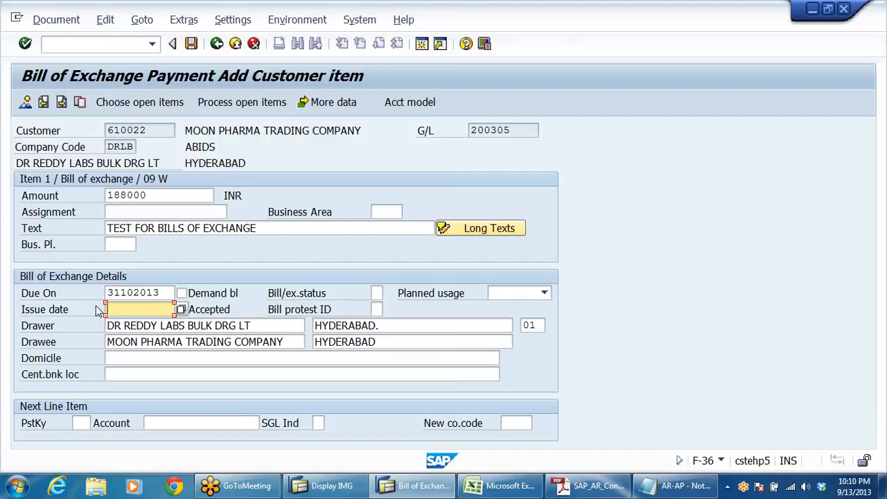
pyautogui.write('13092013')
# Step: Set the bill of exchange's planned usage to Discounting and check the drawer and drawee entries
pyautogui.click(544, 294)
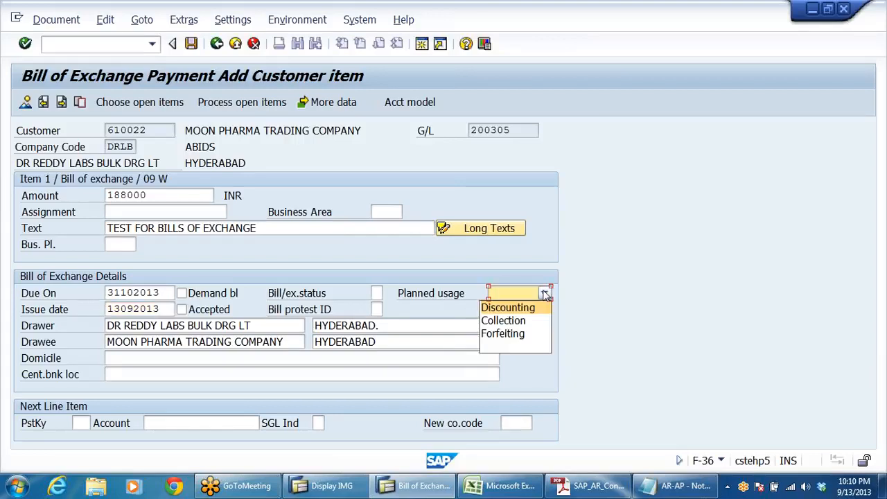
pyautogui.click(531, 308)
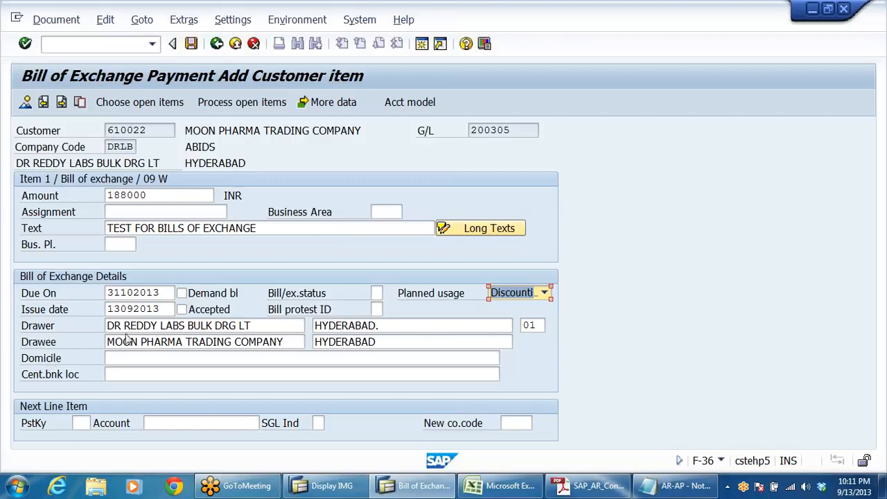
pyautogui.moveTo(206, 326); pyautogui.dragTo(253, 326)
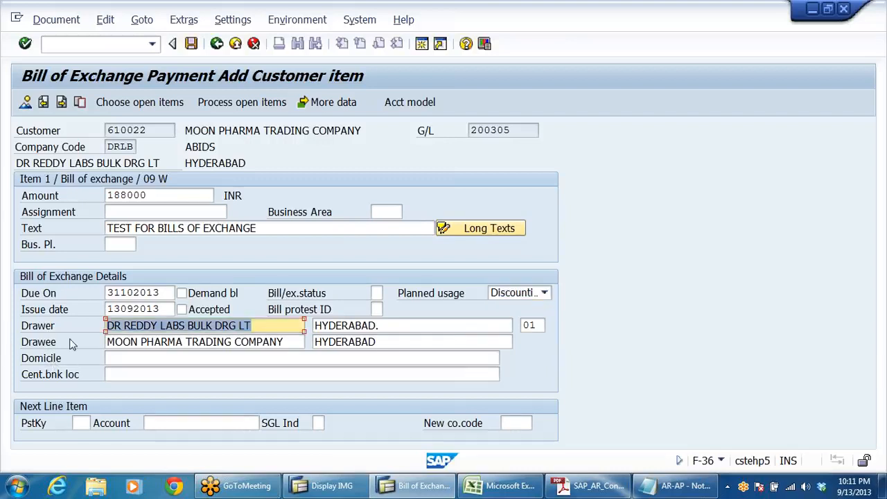
pyautogui.click(20, 339)
pyautogui.moveTo(284, 343); pyautogui.dragTo(2, 346)
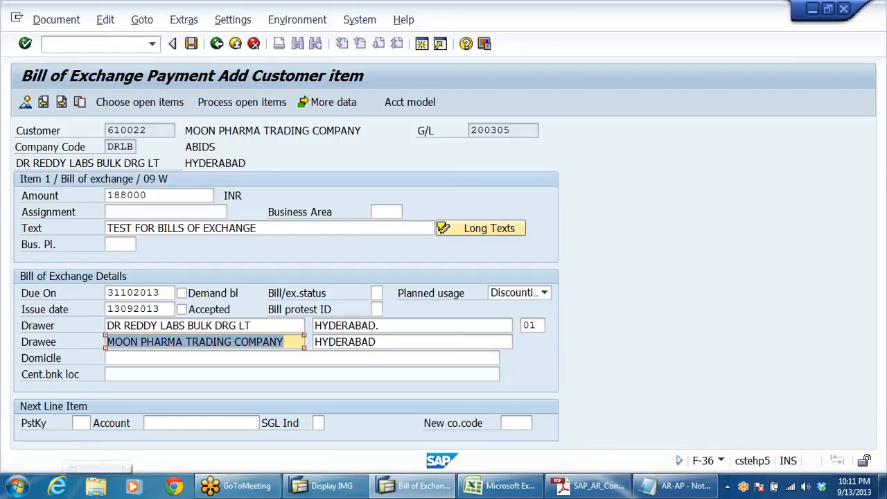
pyautogui.click(284, 325)
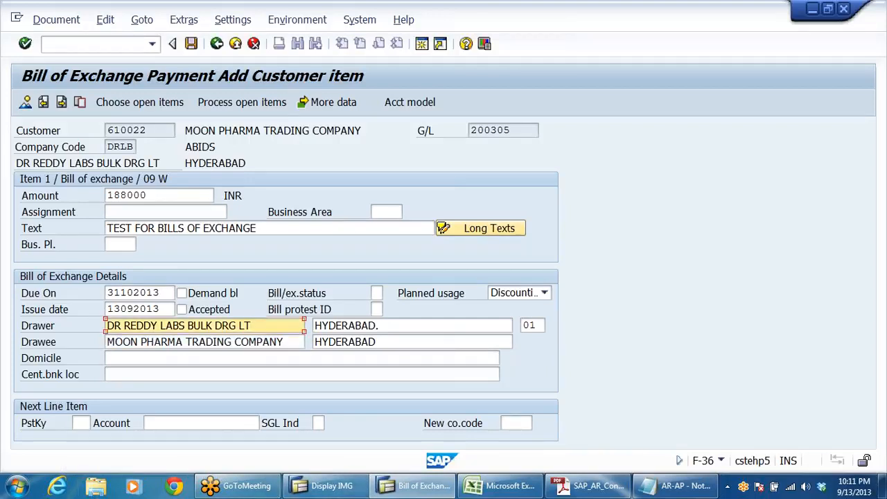
pyautogui.hotkey('shift', 'Home')
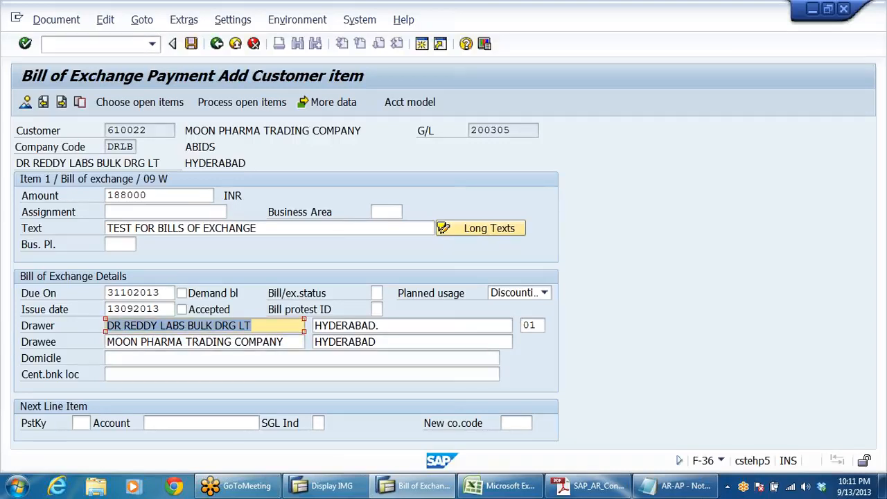
pyautogui.moveTo(290, 342); pyautogui.dragTo(2, 364)
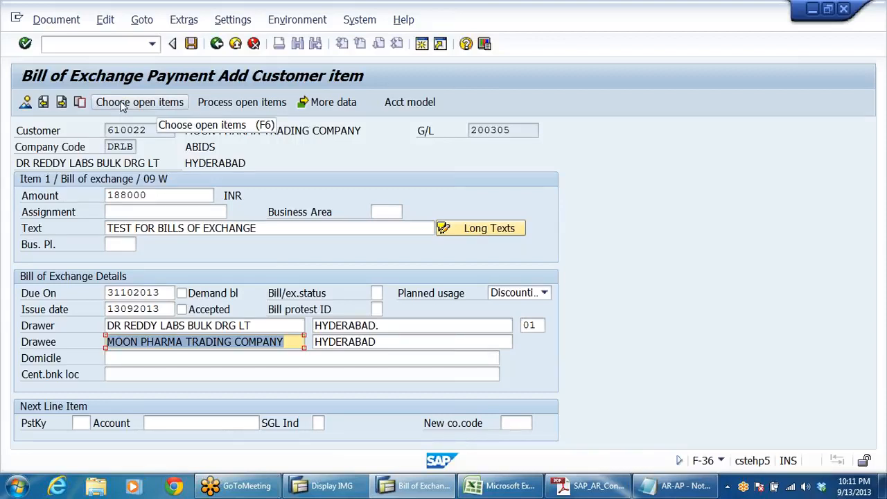
pyautogui.press('Return')
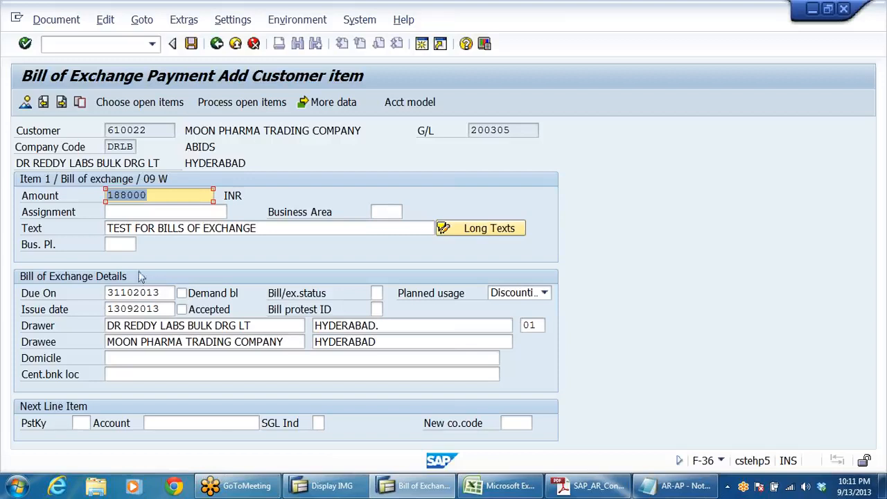
# Step: Choose the customer's open items in company code DRLB, process them and check the amount assigned
pyautogui.click(141, 102)
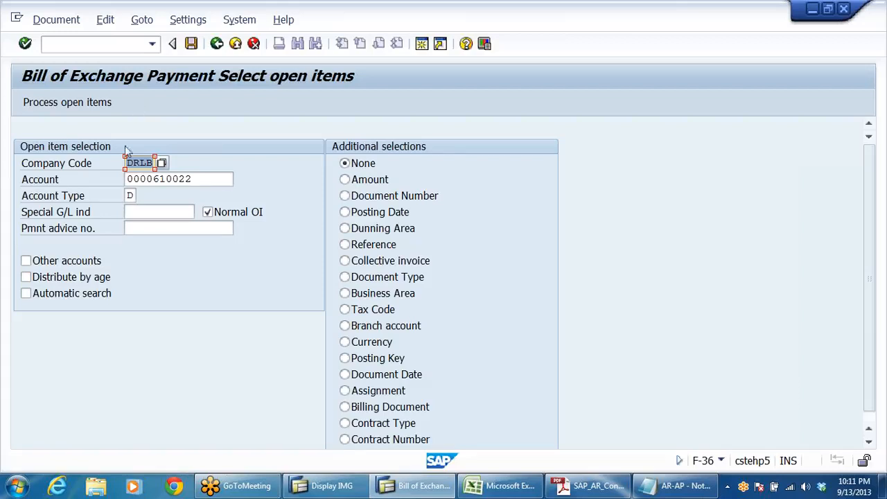
pyautogui.click(81, 104)
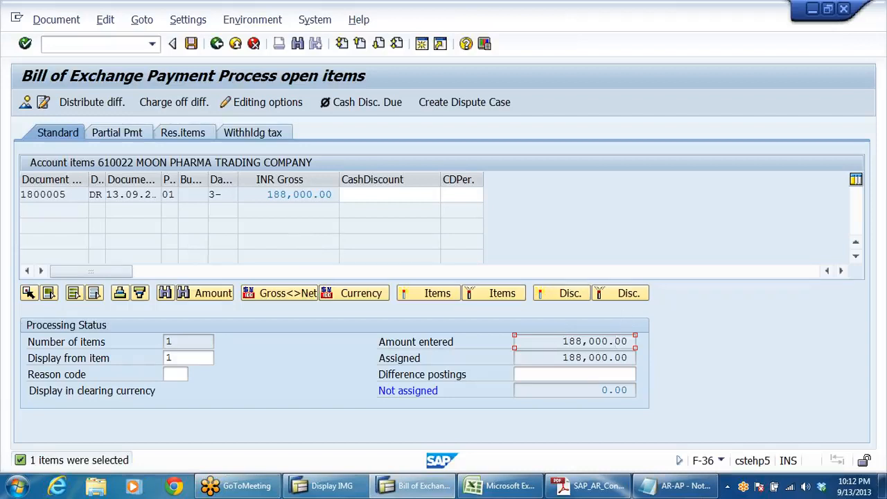
pyautogui.press('Tab')
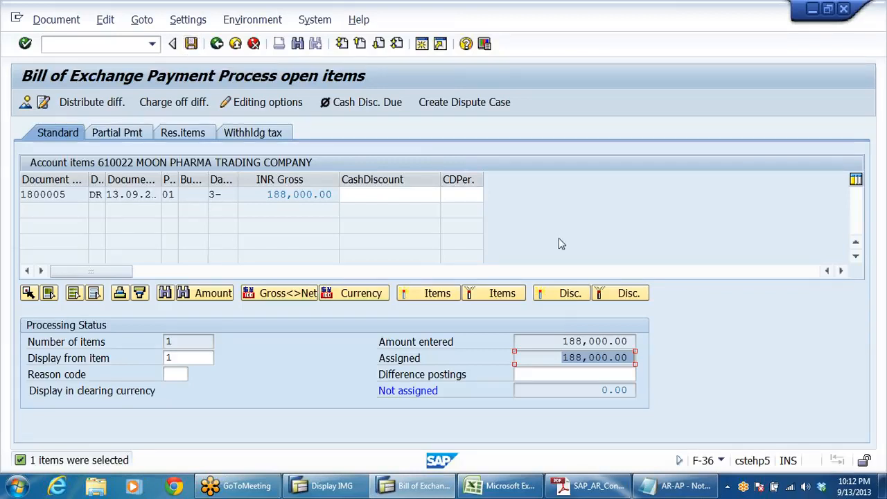
# Step: Check the expected entry in the AR-AP notes in Notepad, and post the SAP payment from its document overview
pyautogui.click(686, 487)
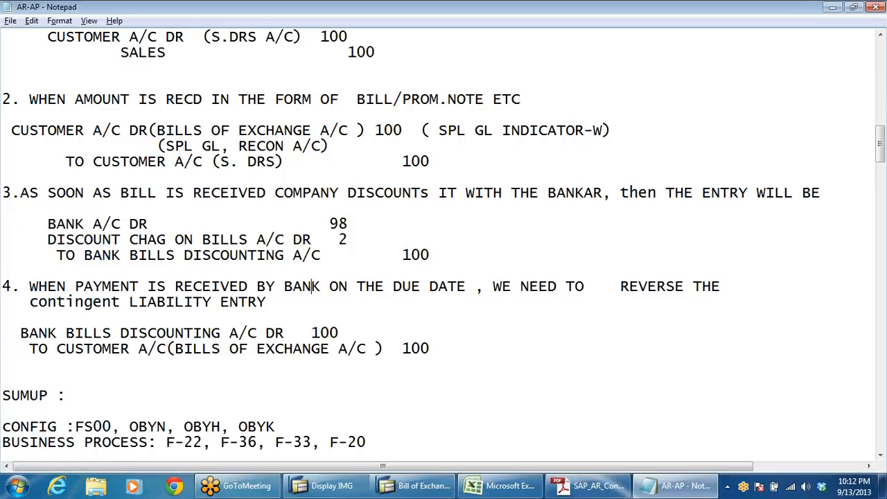
pyautogui.hotkey('alt', 'Tab')
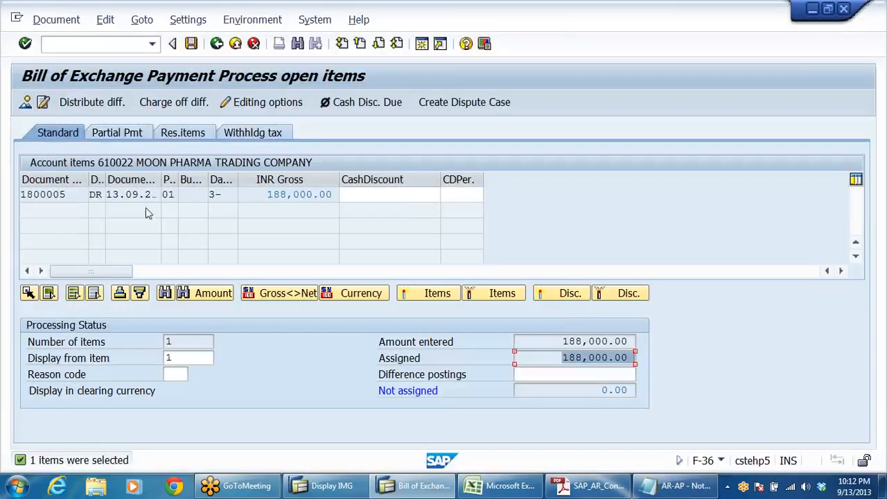
pyautogui.click(25, 103)
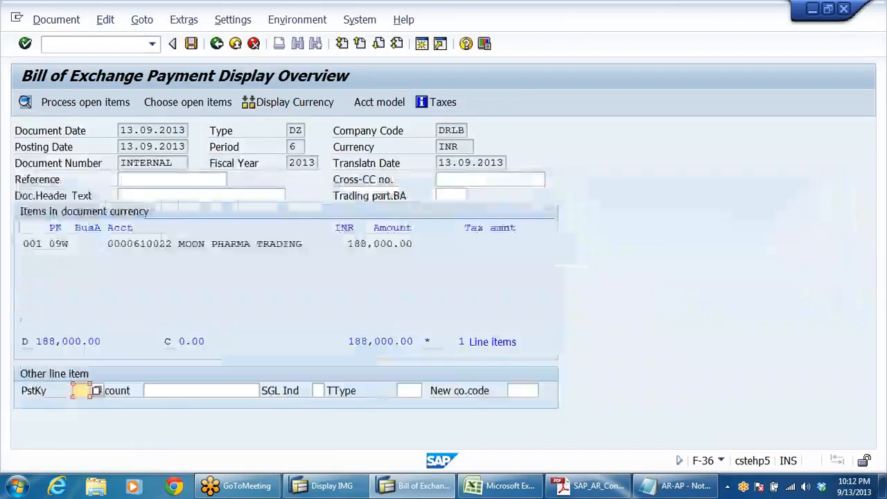
pyautogui.click(191, 43)
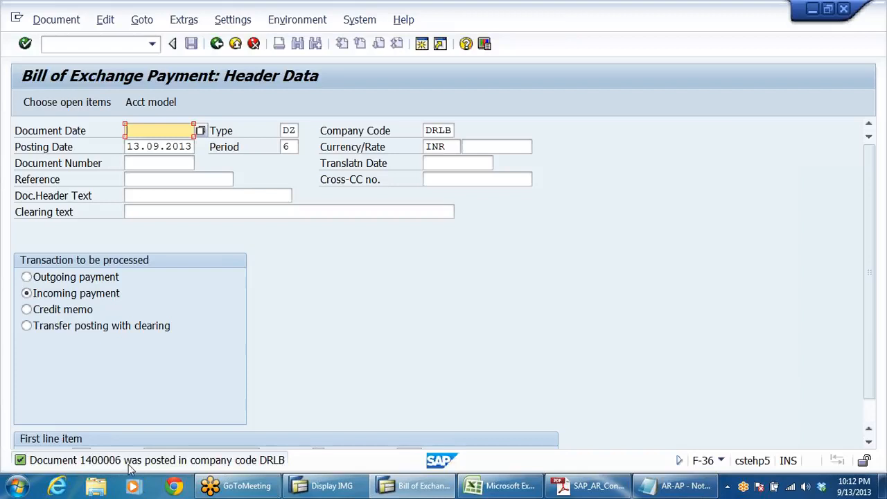
# Step: Display the posted payment document, widen the Description column to fit and check both customer line items
pyautogui.click(40, 22)
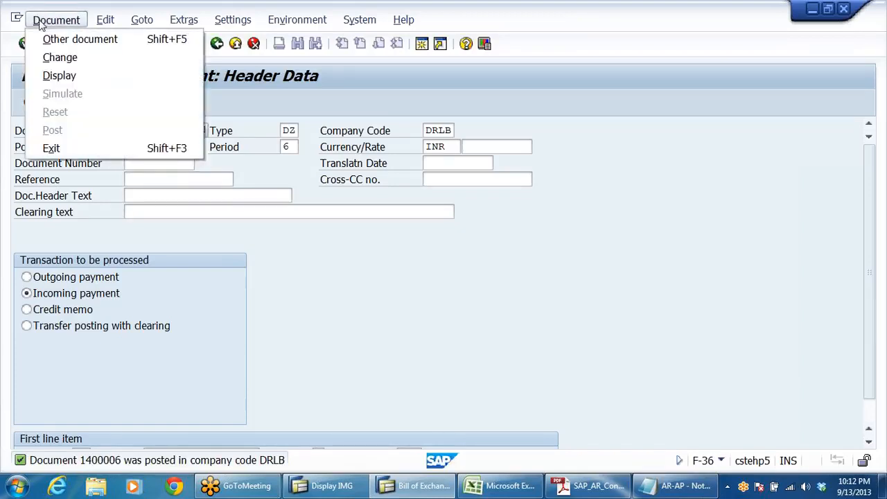
pyautogui.click(64, 76)
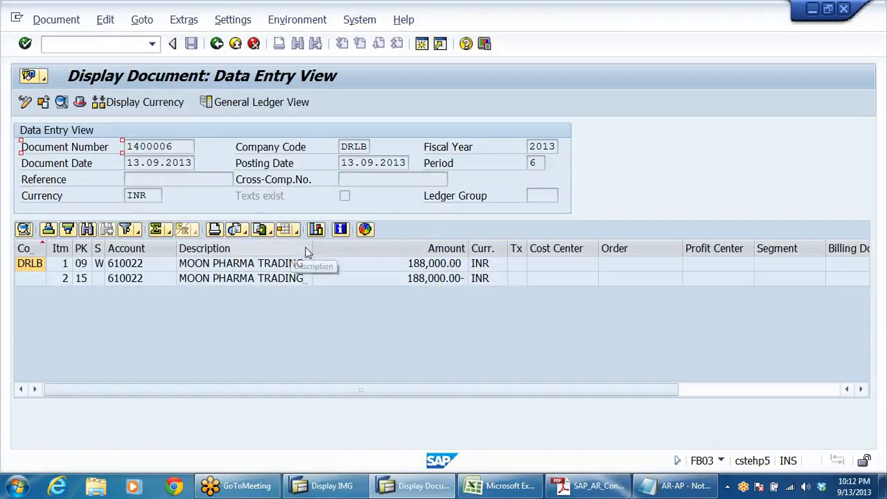
pyautogui.doubleClick(311, 248)
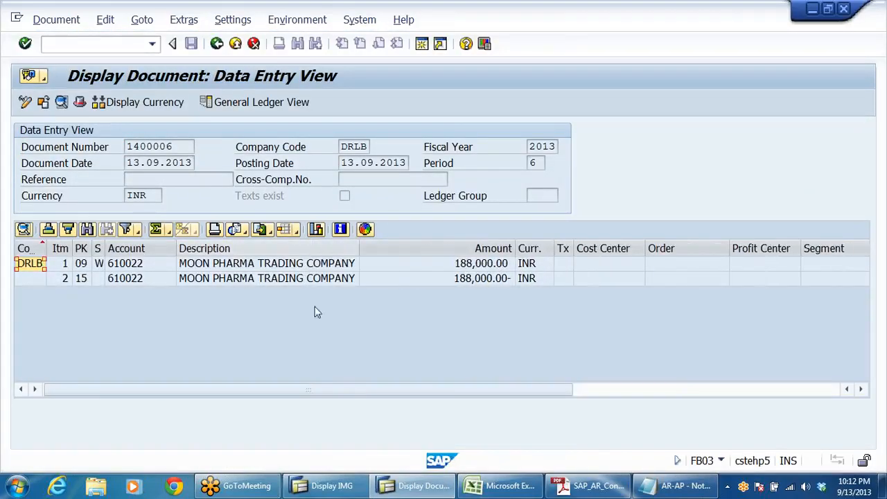
pyautogui.click(244, 268)
pyautogui.click(238, 283)
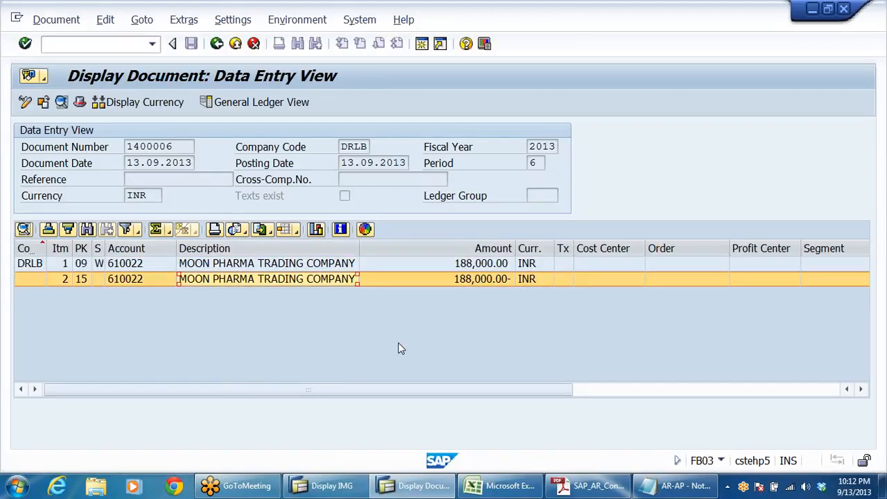
pyautogui.click(373, 331)
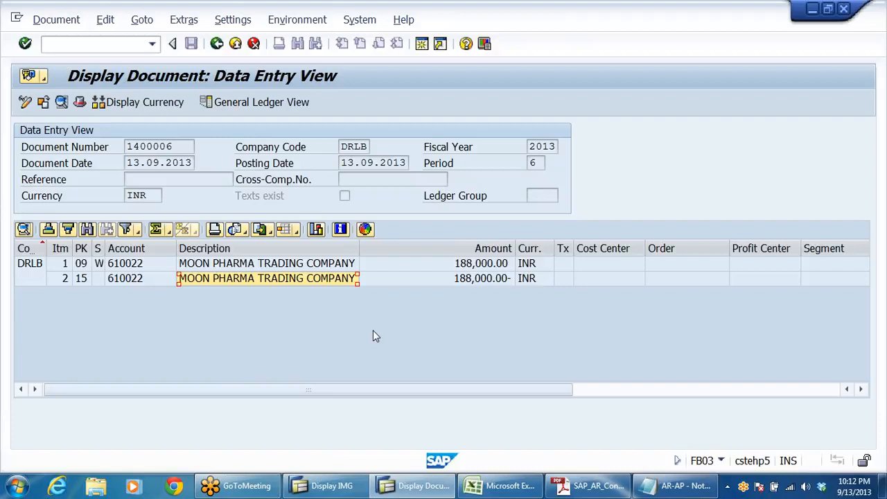
# Step: Show the document's general ledger view and compare its two line items with entry 2 of the AR-AP notes in Notepad
pyautogui.click(246, 102)
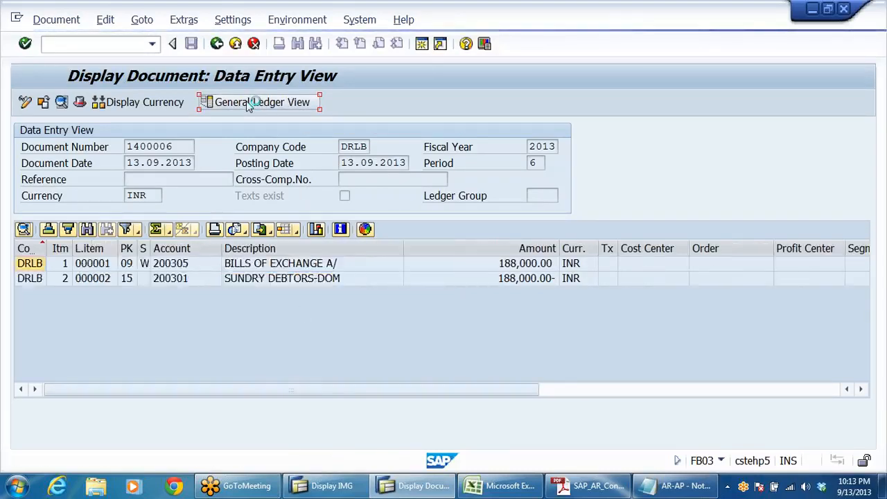
pyautogui.click(318, 316)
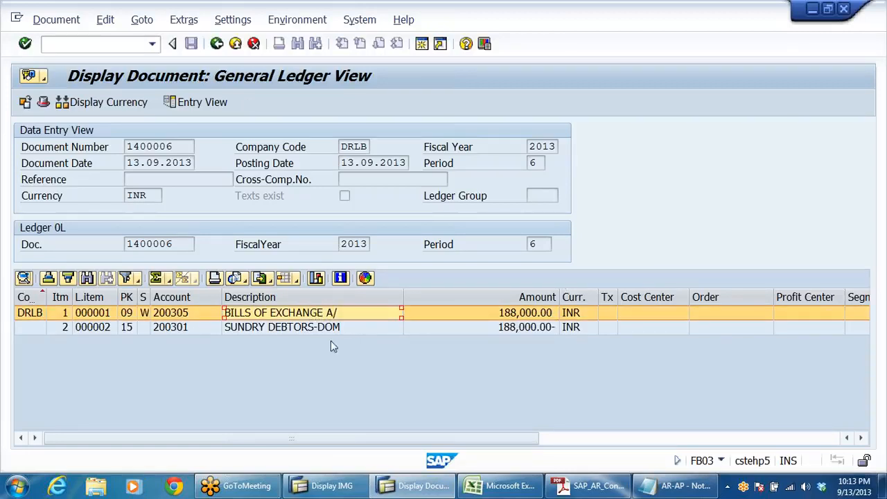
pyautogui.click(328, 332)
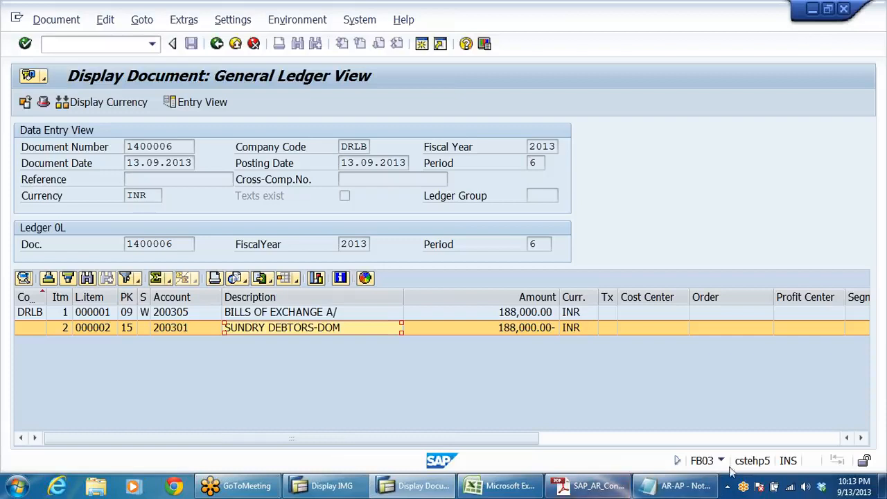
pyautogui.click(676, 486)
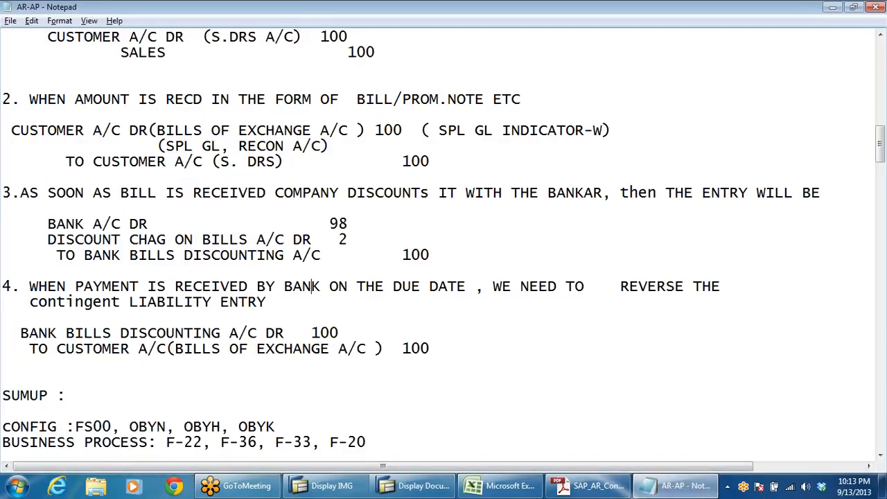
pyautogui.click(247, 163)
pyautogui.hotkey('alt', 'Tab')
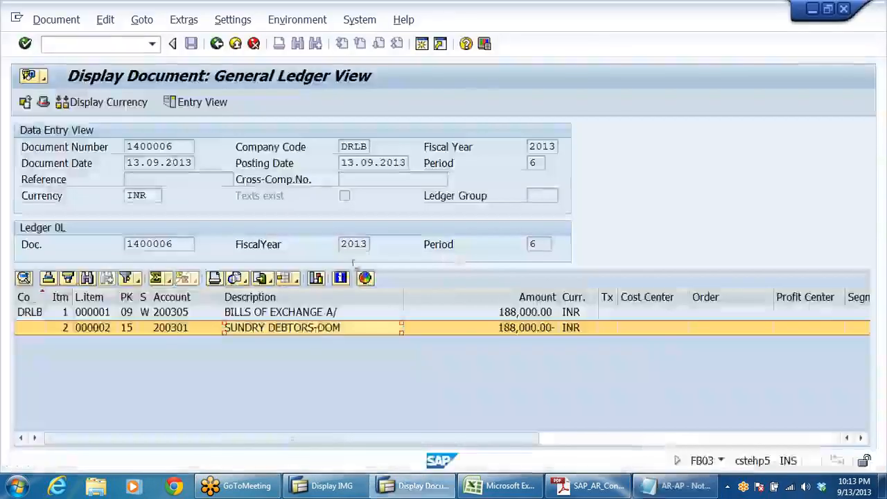
pyautogui.click(303, 314)
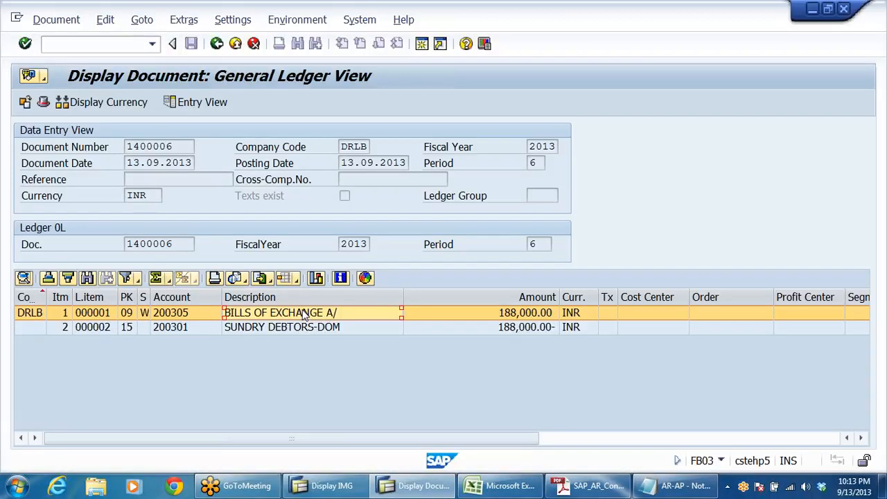
pyautogui.click(301, 328)
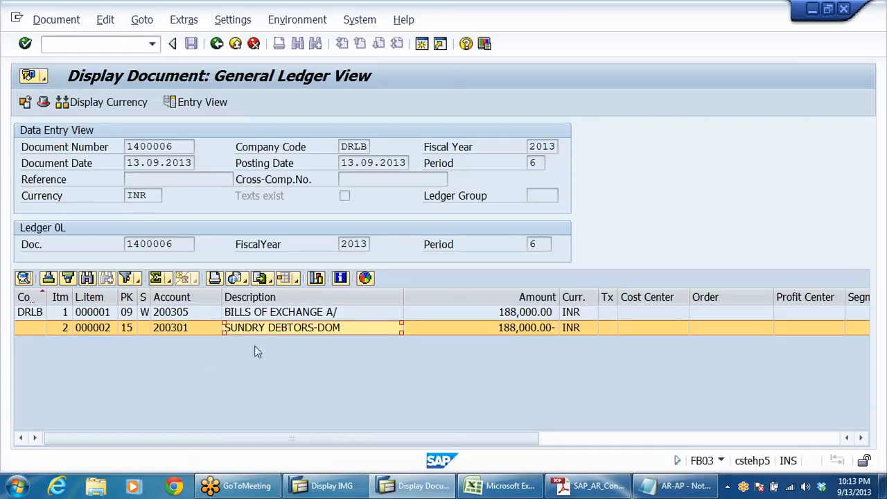
# Step: Leave the bill of exchange payment and open FD10N - Display Balances under the Accounts Receivable account functions
pyautogui.click(236, 44)
pyautogui.click(235, 44)
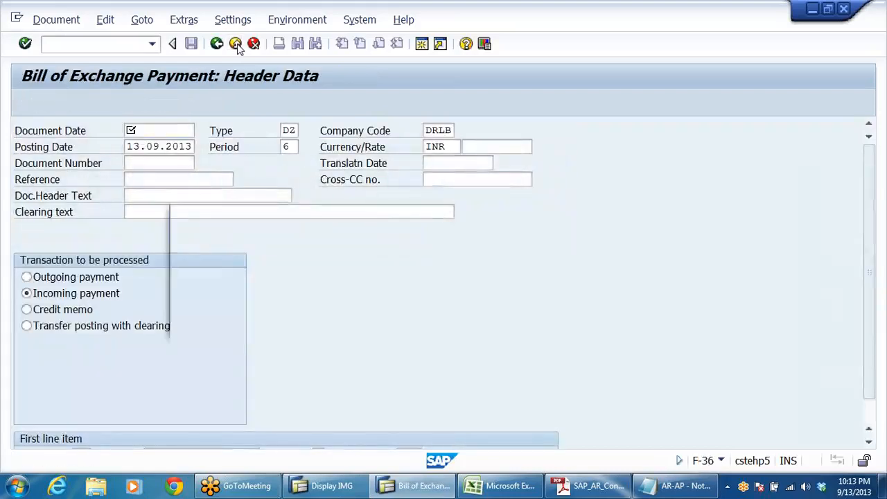
pyautogui.click(273, 323)
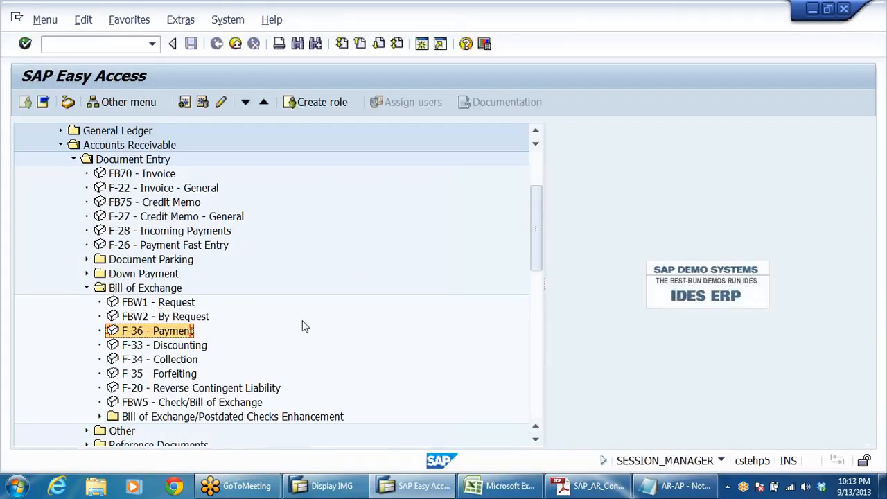
pyautogui.scroll(-5, 303, 325)
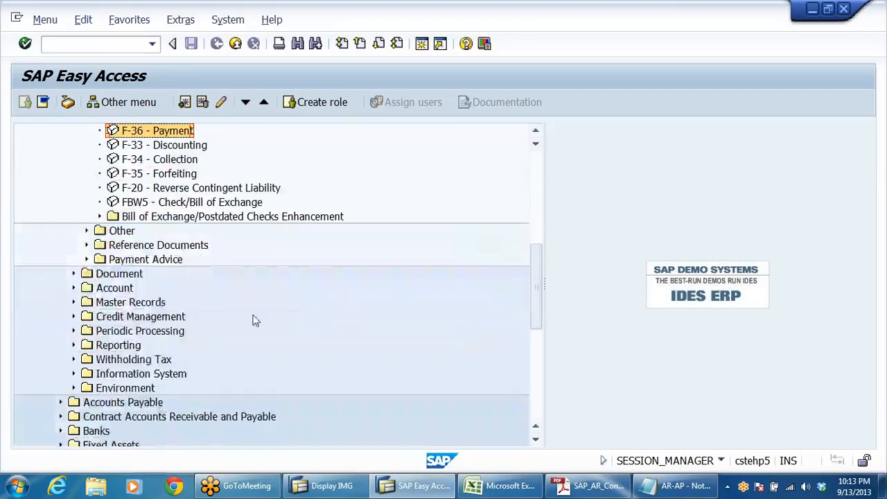
pyautogui.click(123, 291)
pyautogui.doubleClick(123, 291)
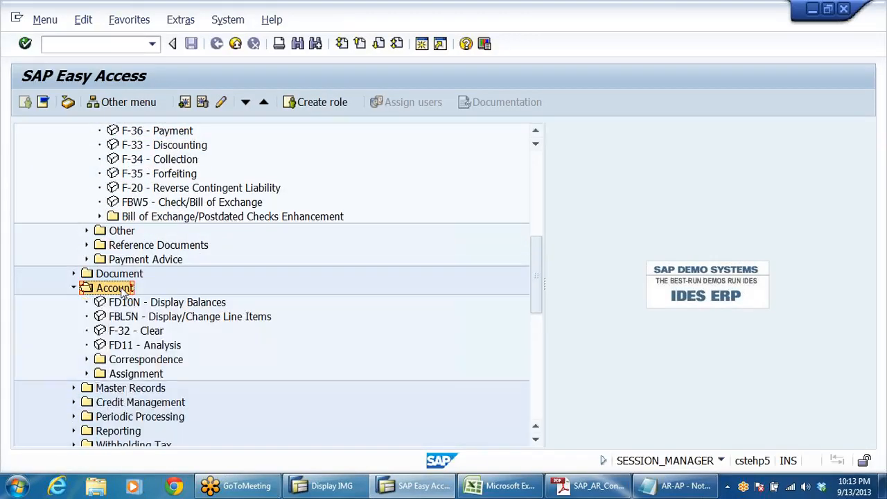
pyautogui.press('Down')
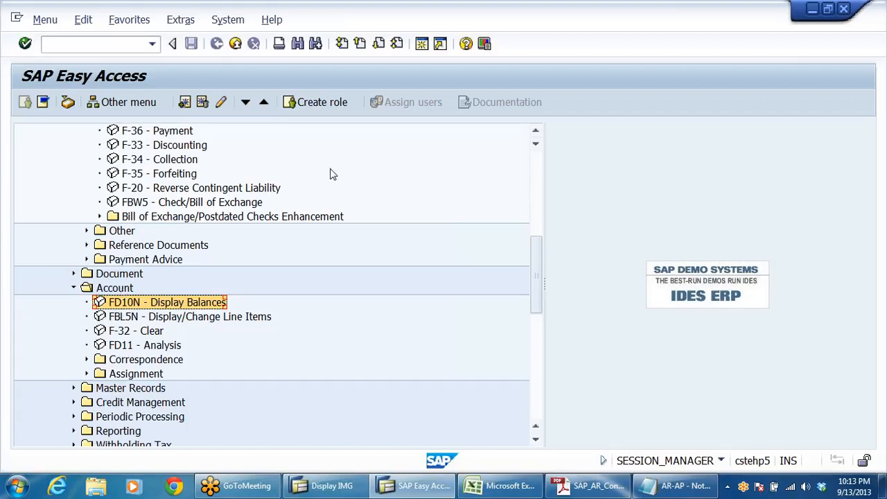
pyautogui.press('Return')
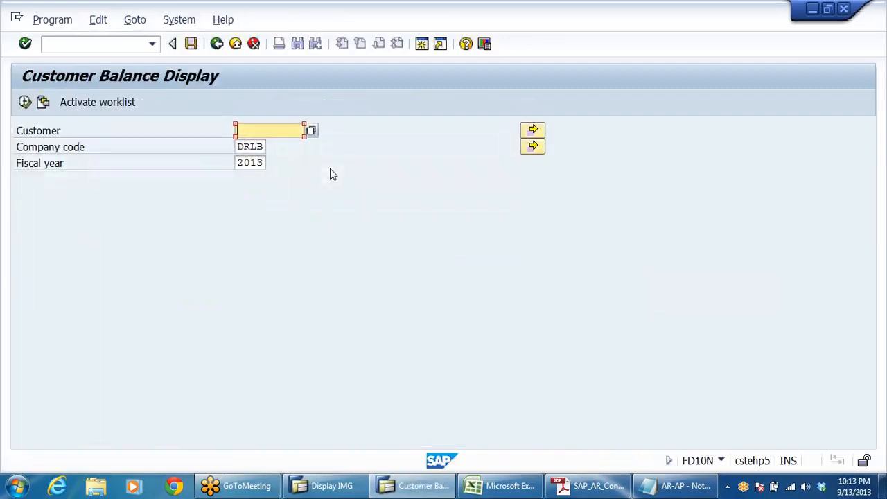
# Step: Choose MOON PHARMA TRADING COMPANY in company code DRLB as the customer for the balance display
pyautogui.click(312, 131)
pyautogui.press('Return')
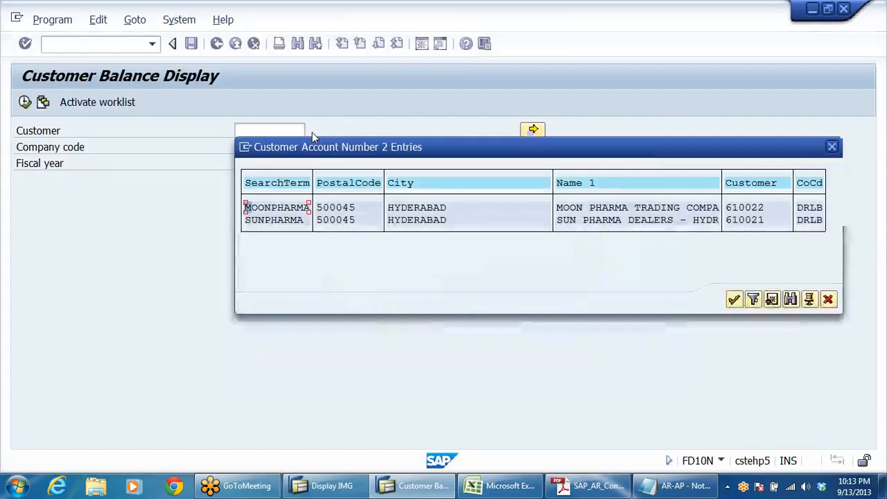
pyautogui.doubleClick(739, 212)
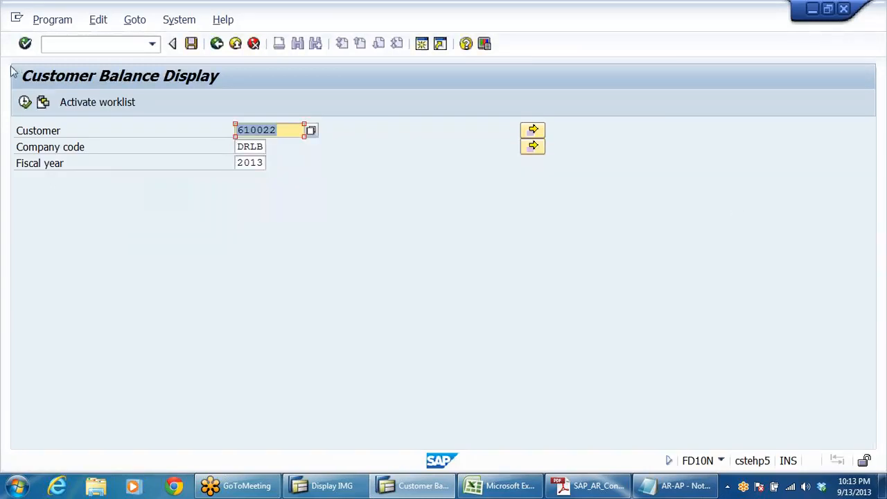
# Step: Run the customer balance display and check the bill of exchange receivable's debit amount among the special general ledger balances
pyautogui.press('F8')
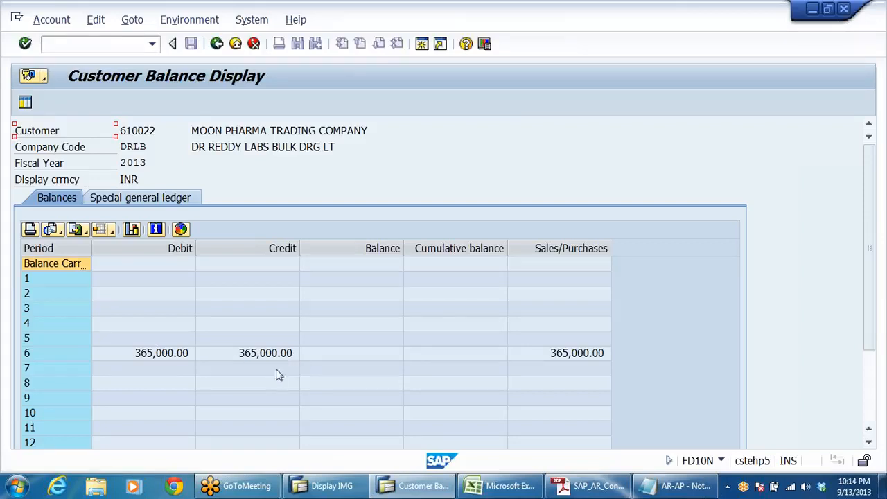
pyautogui.click(141, 198)
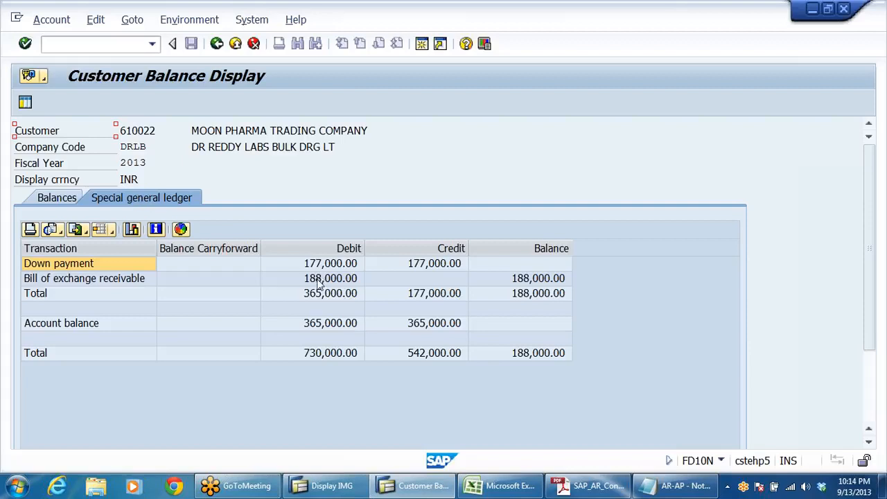
pyautogui.click(318, 281)
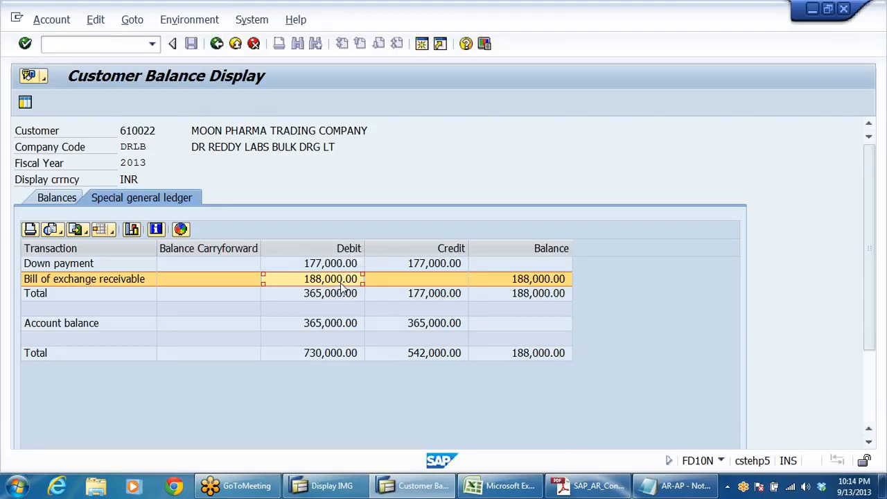
# Step: Return to the period balances, open the line items behind period 6's balance and compare the DZ and DR items dated 13.09.2013
pyautogui.click(55, 198)
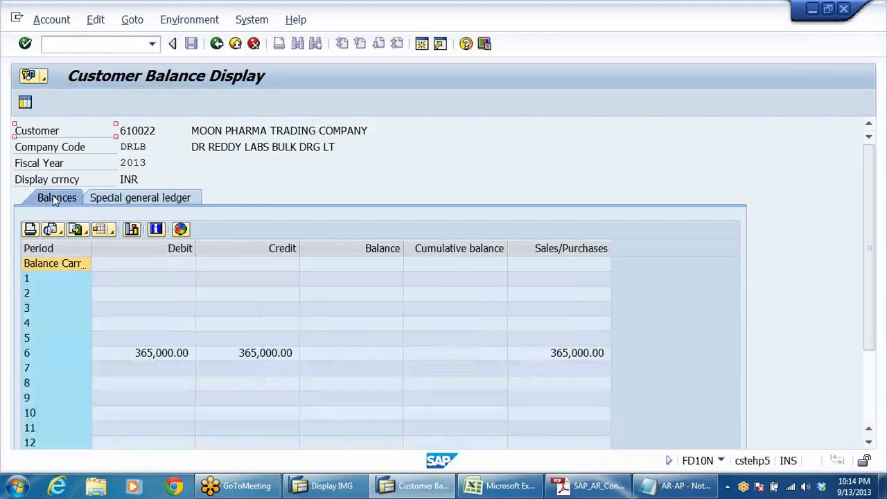
pyautogui.click(360, 355)
pyautogui.doubleClick(359, 354)
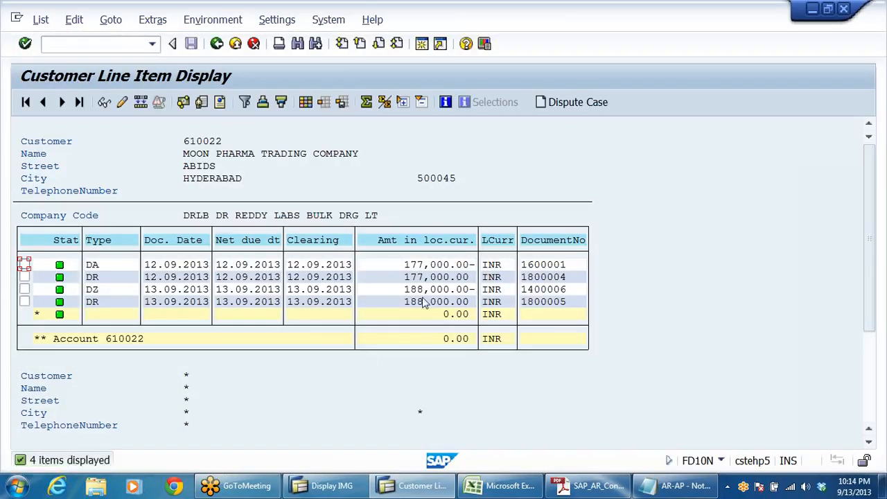
pyautogui.click(421, 290)
pyautogui.click(420, 302)
pyautogui.click(427, 290)
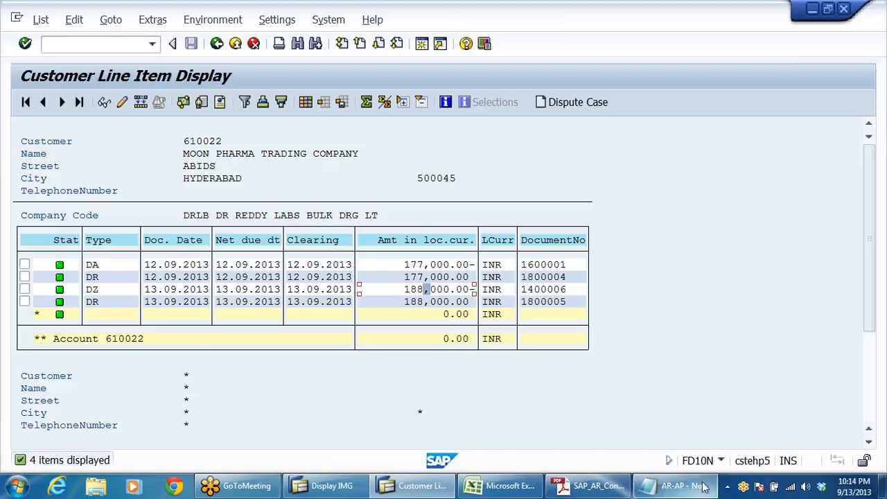
# Step: Review bills of exchange entries 1 and 2 in the AR-AP Notepad notes, highlighting the sundry debtors and bills of exchange lines, and return to SAP
pyautogui.click(673, 485)
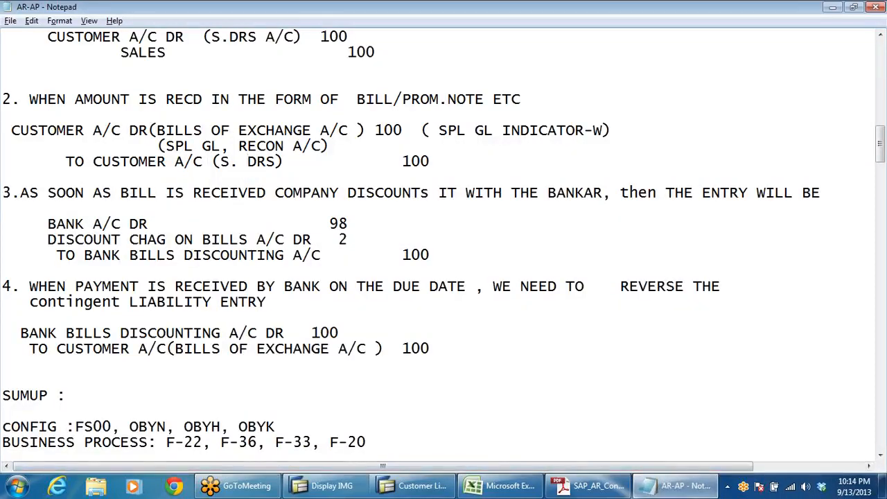
pyautogui.scroll(2, 444, 250)
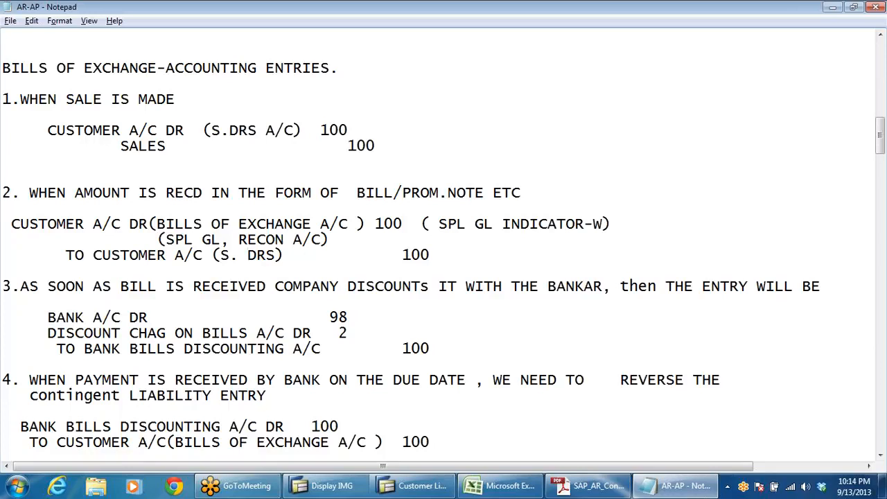
pyautogui.moveTo(303, 130); pyautogui.dragTo(7, 125)
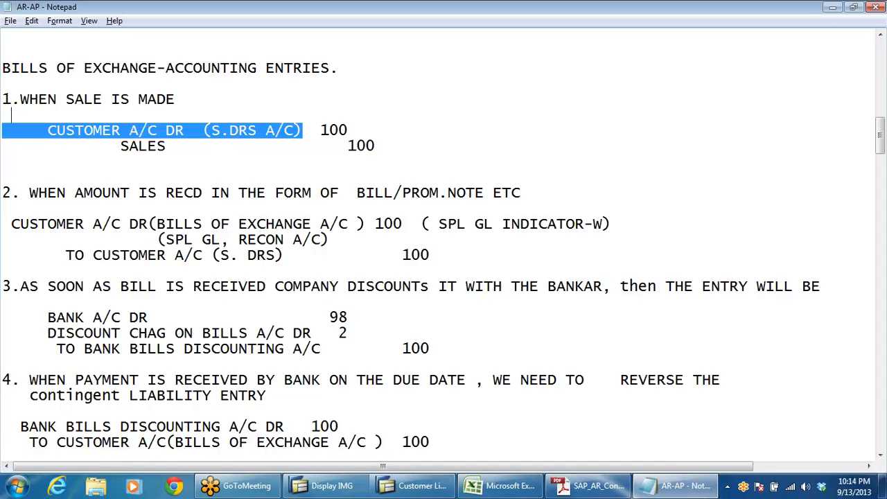
pyautogui.moveTo(101, 255); pyautogui.dragTo(174, 255)
pyautogui.click(302, 255)
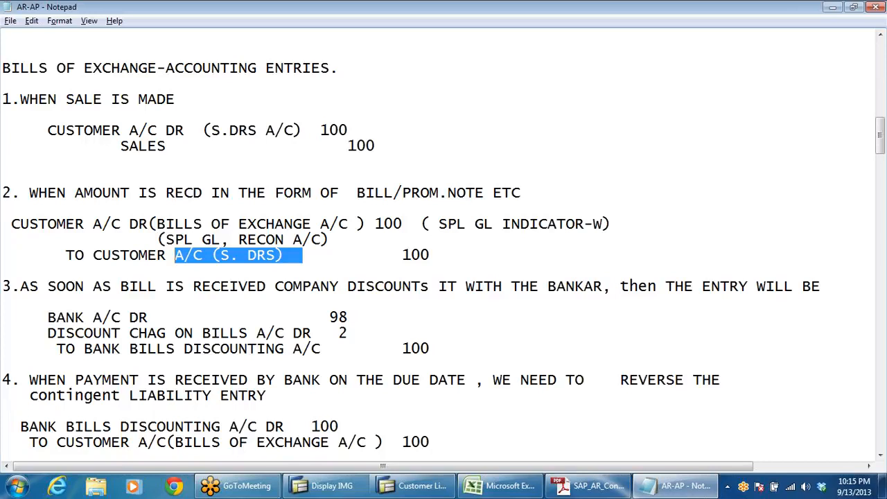
pyautogui.moveTo(413, 224); pyautogui.dragTo(256, 224)
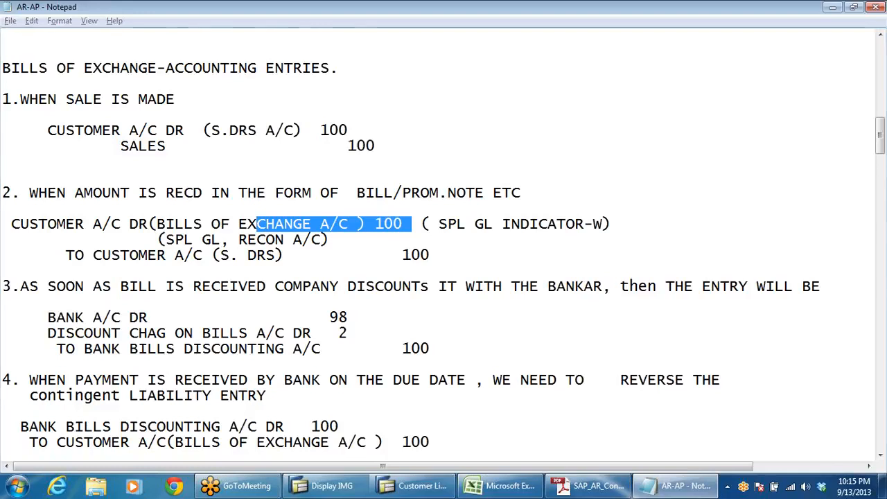
pyautogui.hotkey('alt', 'Tab')
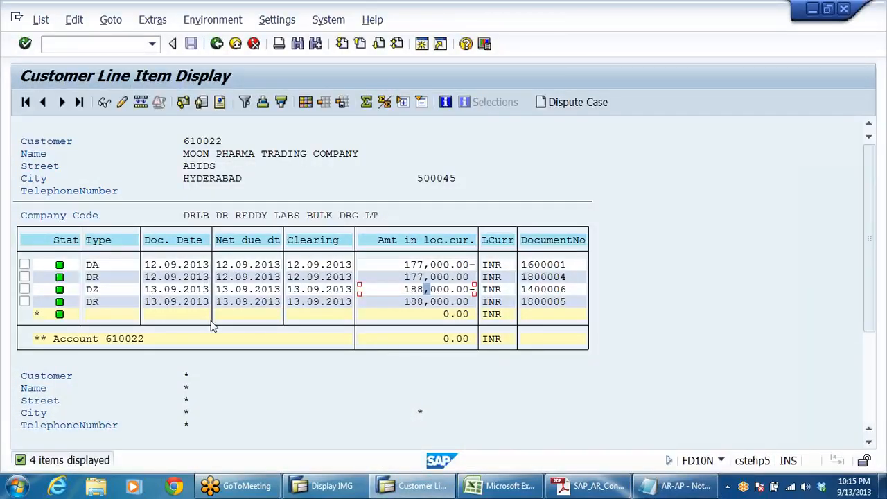
# Step: Leave the balance line items, check the DR items behind period 6's debit amount and return to the balance display
pyautogui.click(420, 302)
pyautogui.click(216, 43)
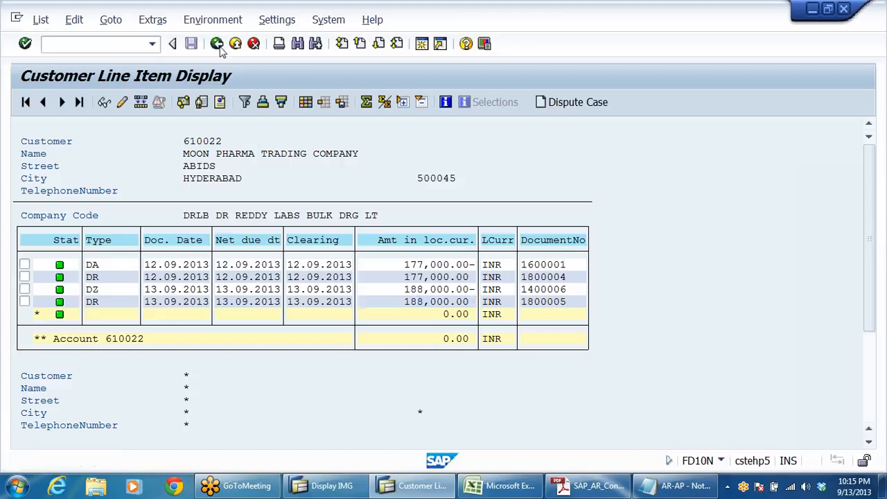
pyautogui.doubleClick(150, 355)
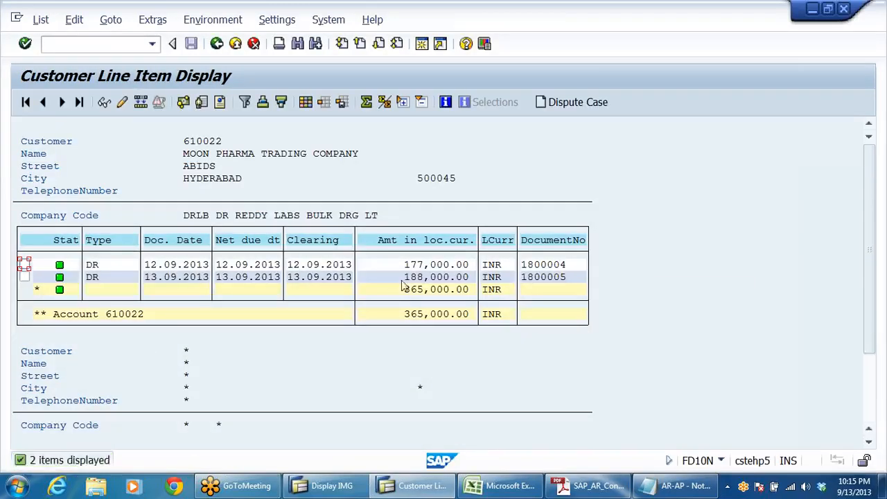
pyautogui.click(420, 278)
pyautogui.click(216, 43)
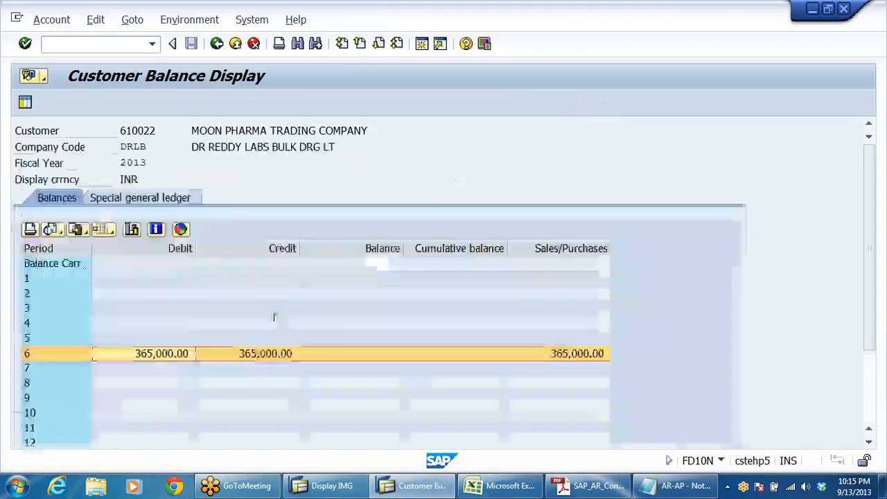
# Step: Check the line items behind period 6's credit amount, return to the balances and reopen the items behind that period's balance
pyautogui.click(255, 354)
pyautogui.doubleClick(256, 354)
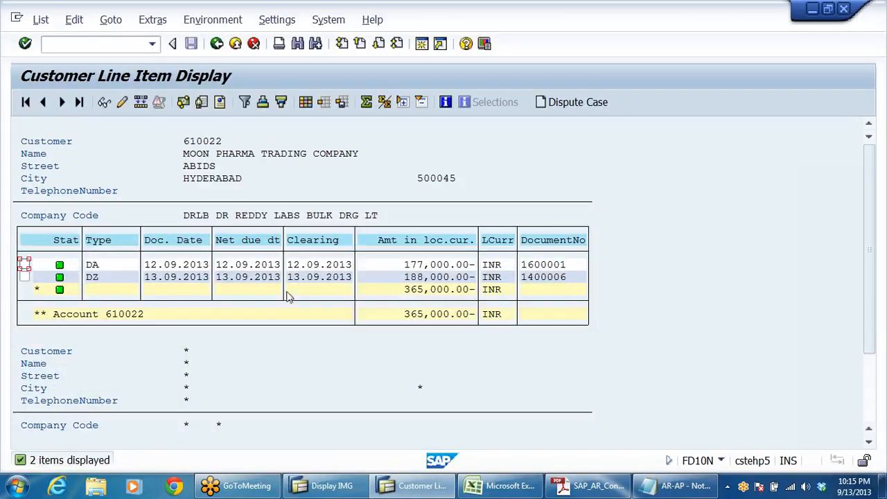
pyautogui.click(236, 43)
pyautogui.doubleClick(361, 356)
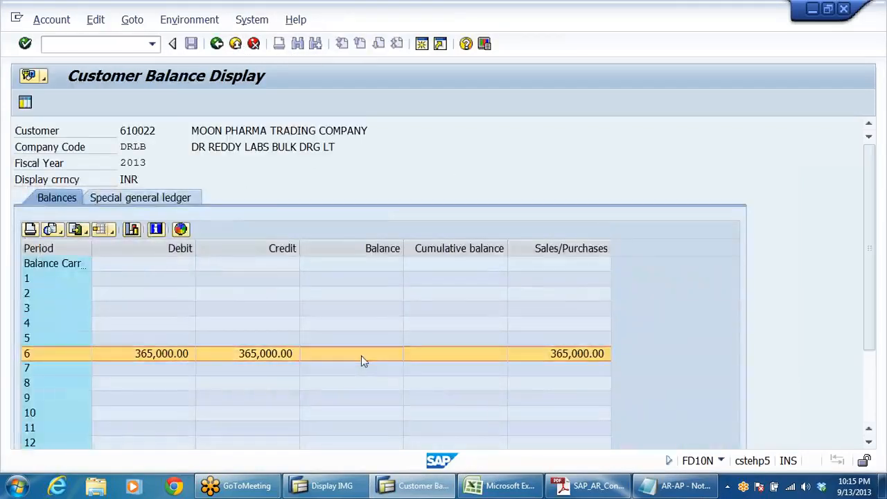
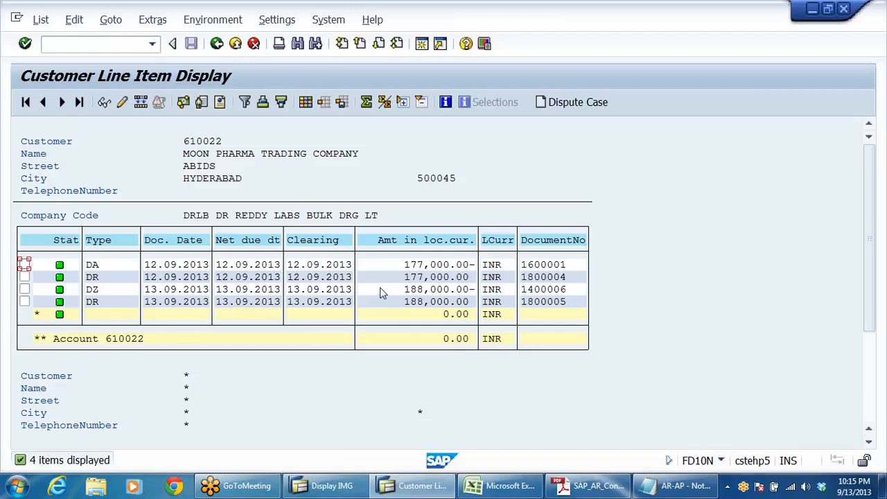
# Step: Return to the customer balance display and check the bill of exchange receivable debit under the special general ledger balances
pyautogui.click(217, 43)
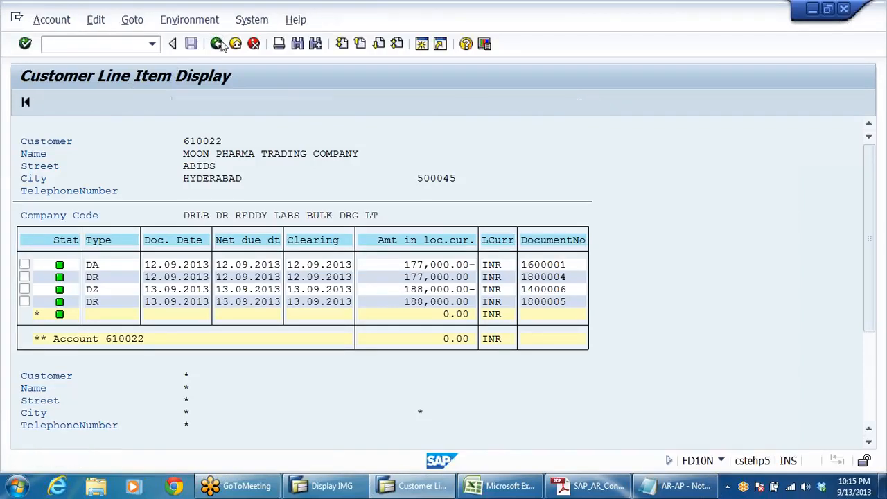
pyautogui.click(154, 199)
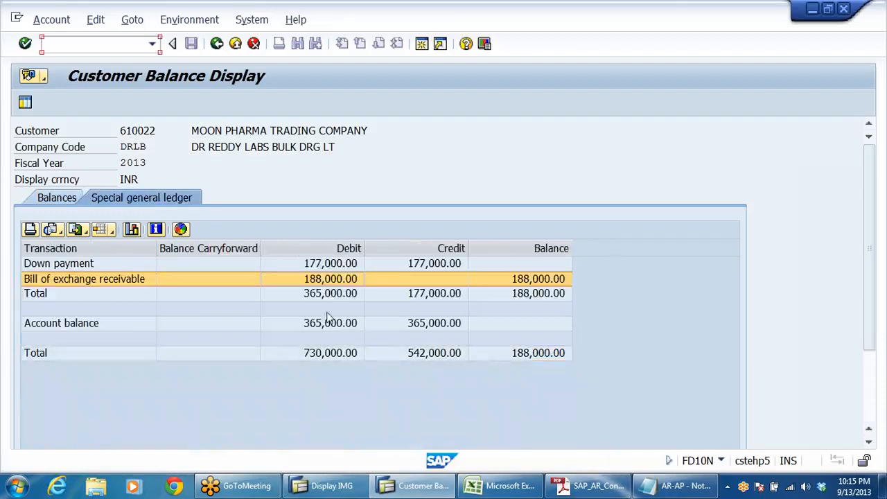
pyautogui.click(340, 279)
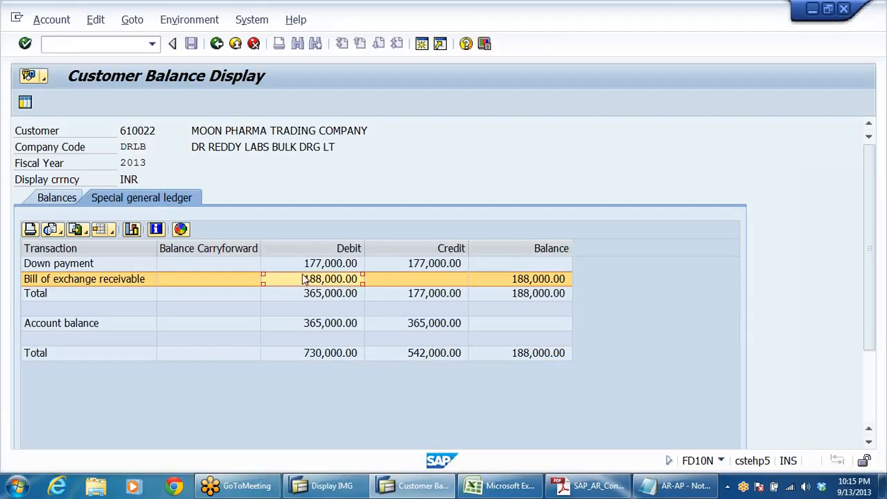
pyautogui.click(68, 282)
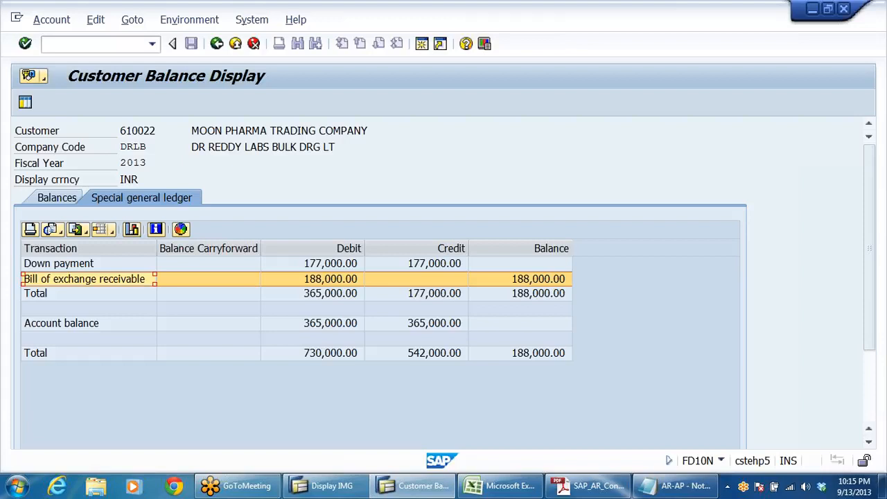
pyautogui.click(345, 284)
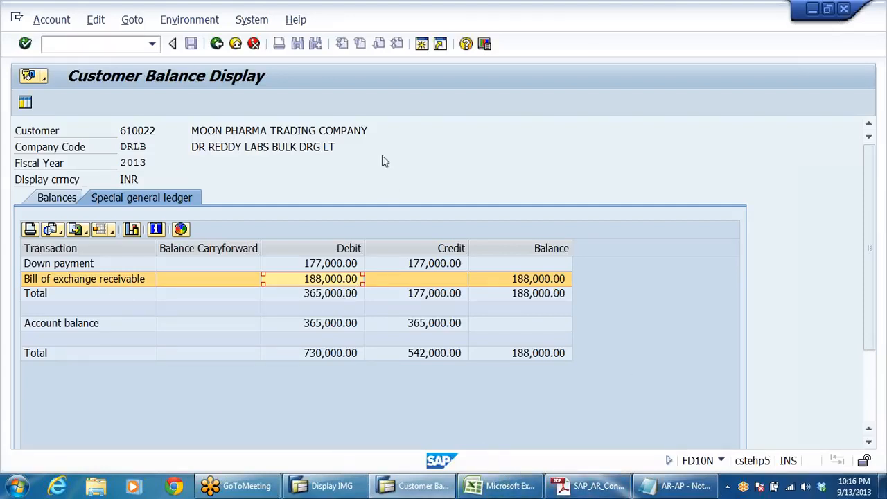
# Step: Start transaction FS10N in a new session, display the 2013 balances of G/L account 200305 in company code DRLB and check period 6's debit
pyautogui.click(421, 44)
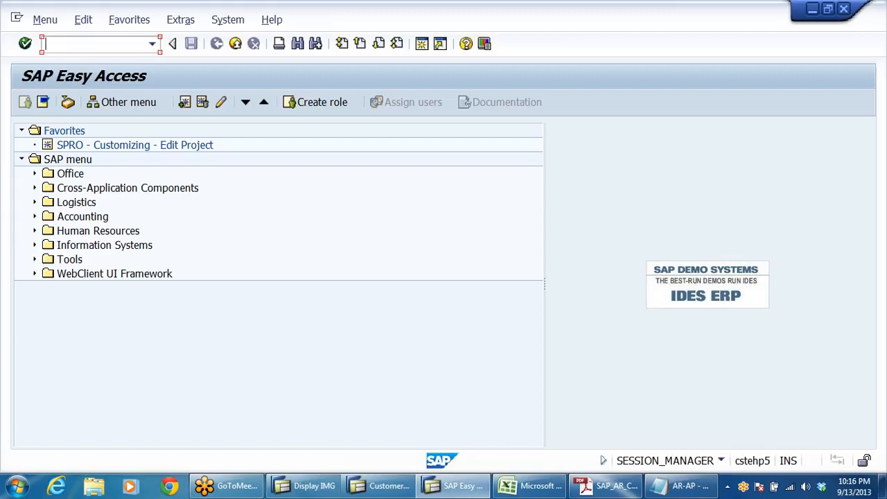
pyautogui.write('FS10N')
pyautogui.press('Return')
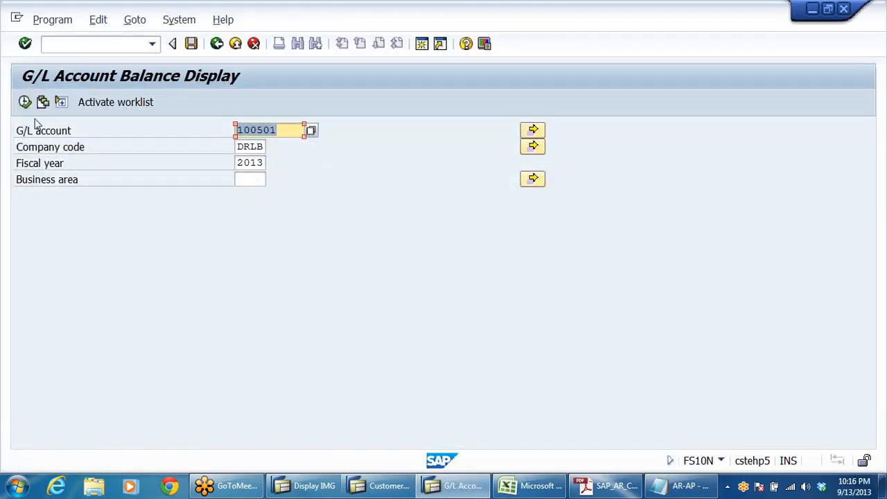
pyautogui.write('200305')
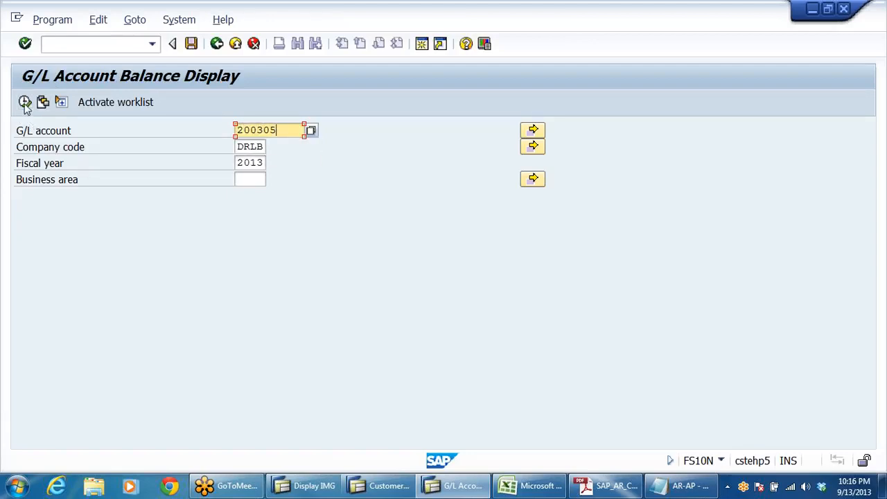
pyautogui.click(26, 104)
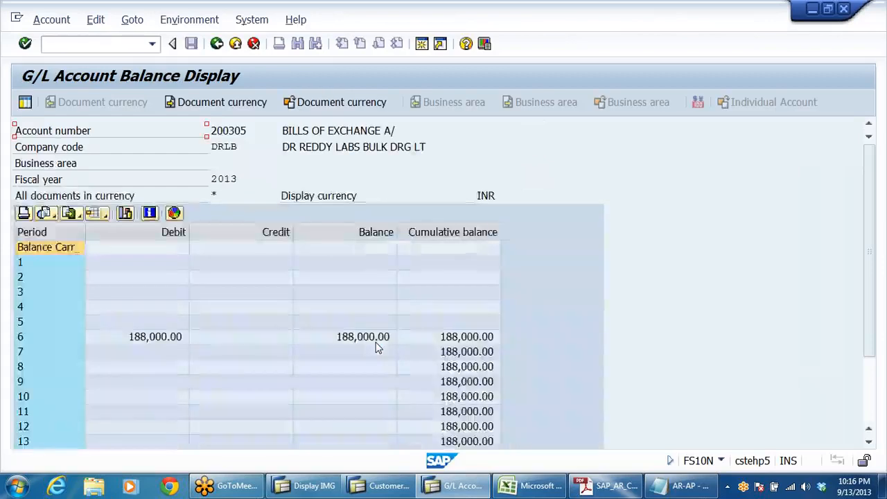
pyautogui.click(158, 338)
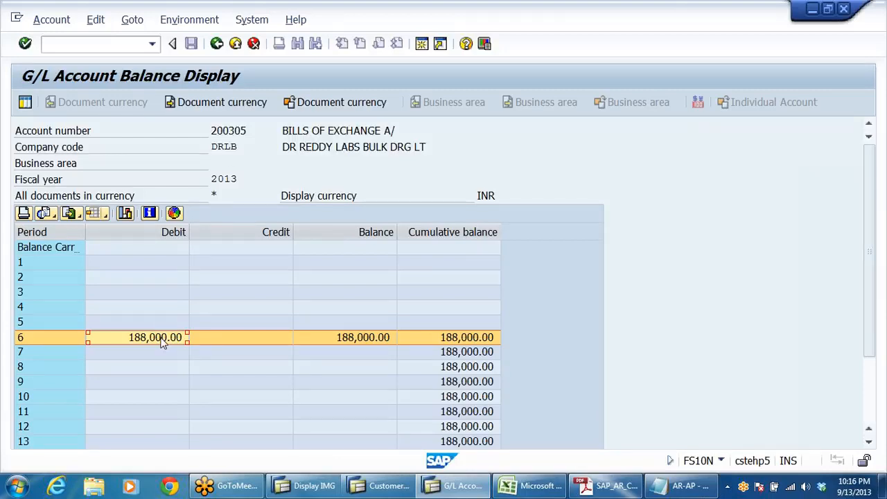
# Step: Leave the G/L balance display, switch to the customer balance session and exit it to the SAP Easy Access menu
pyautogui.click(217, 44)
pyautogui.click(216, 44)
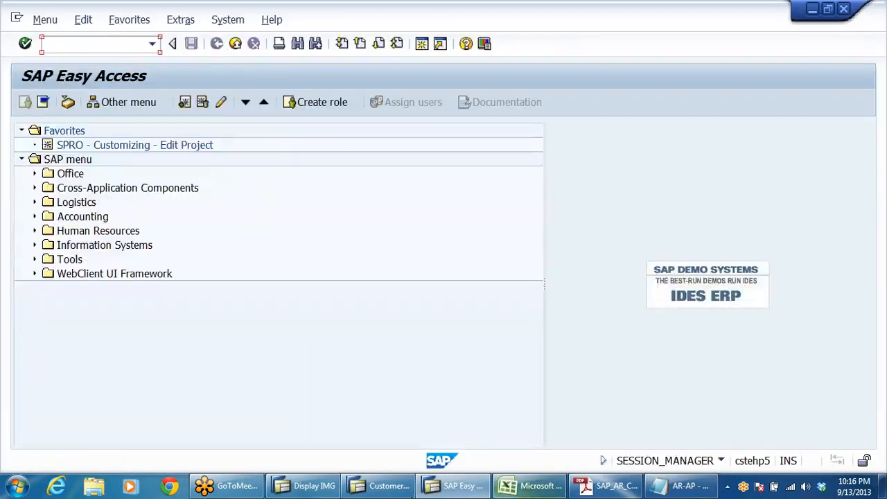
pyautogui.click(380, 487)
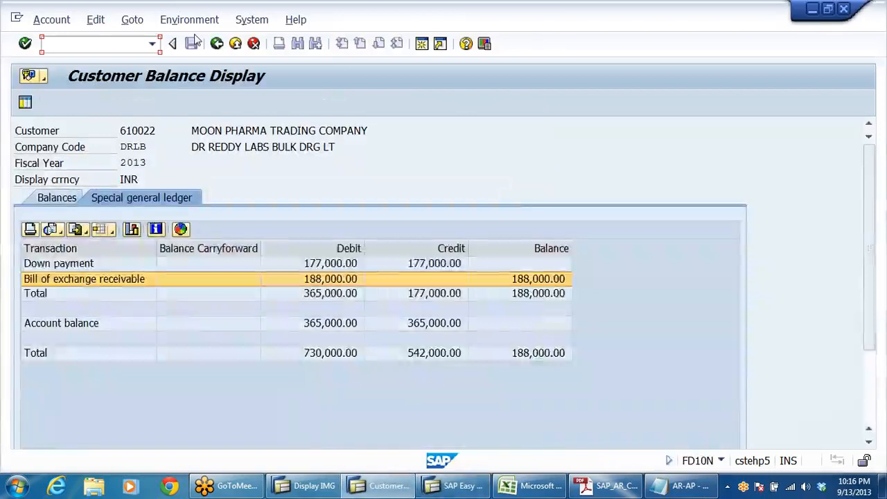
pyautogui.click(216, 43)
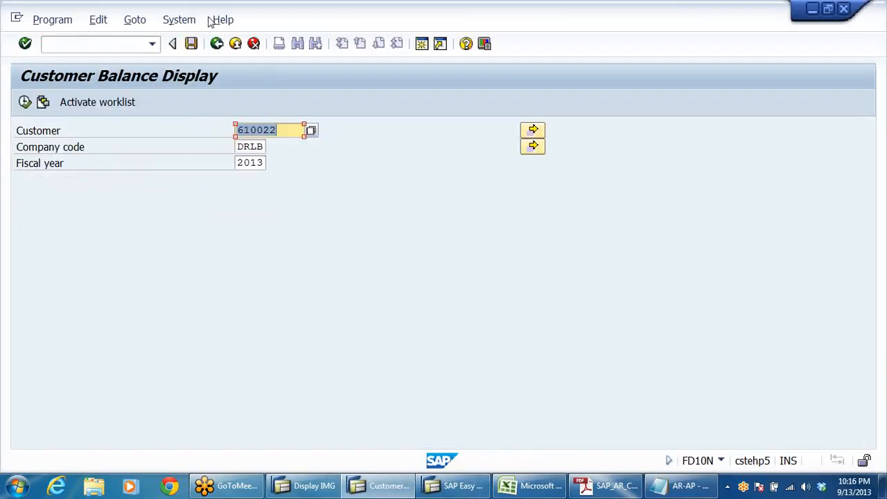
pyautogui.click(217, 44)
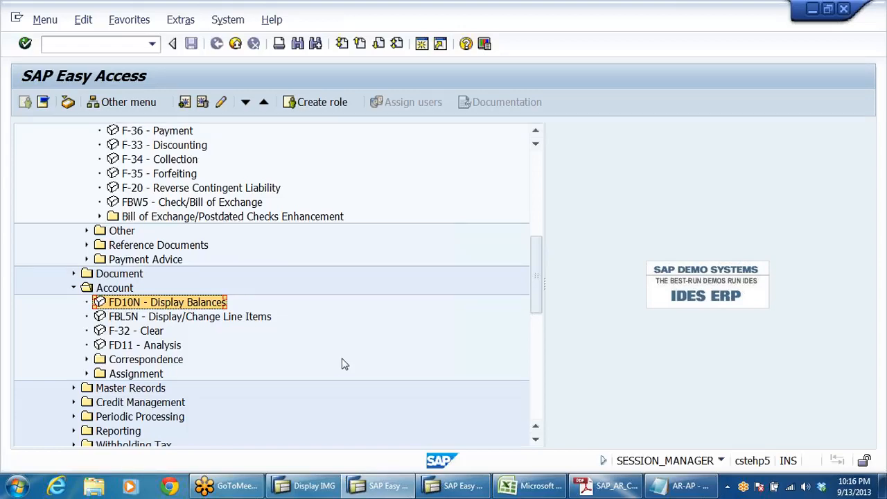
pyautogui.scroll(2, 340, 313)
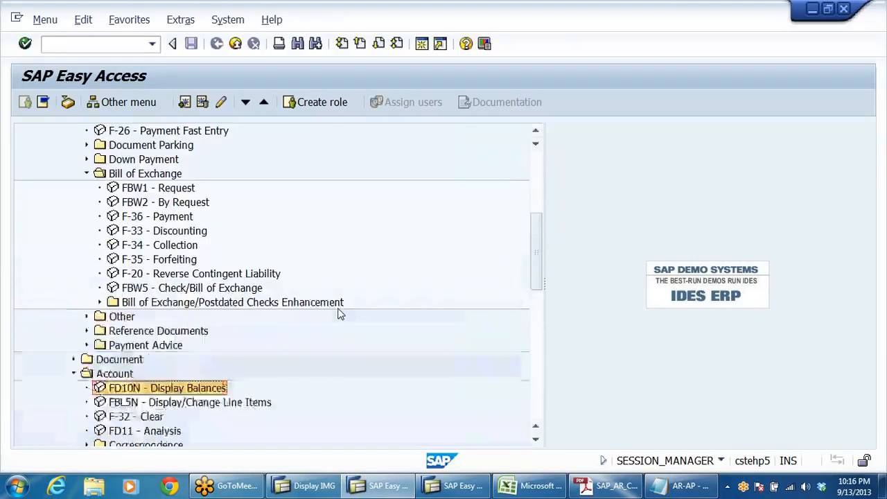
pyautogui.click(158, 233)
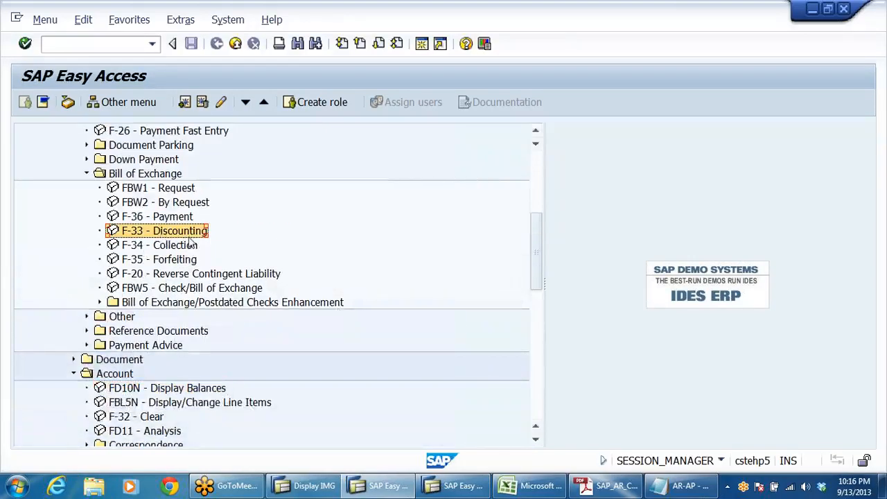
pyautogui.doubleClick(151, 233)
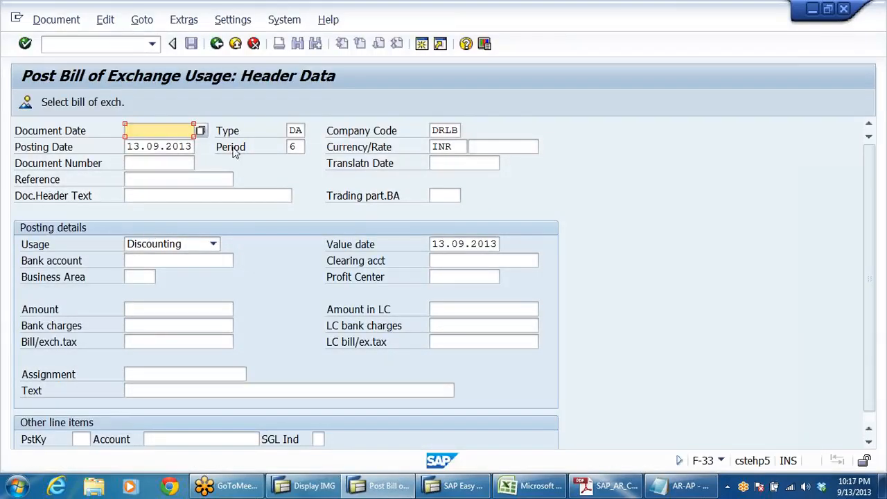
pyautogui.click(217, 43)
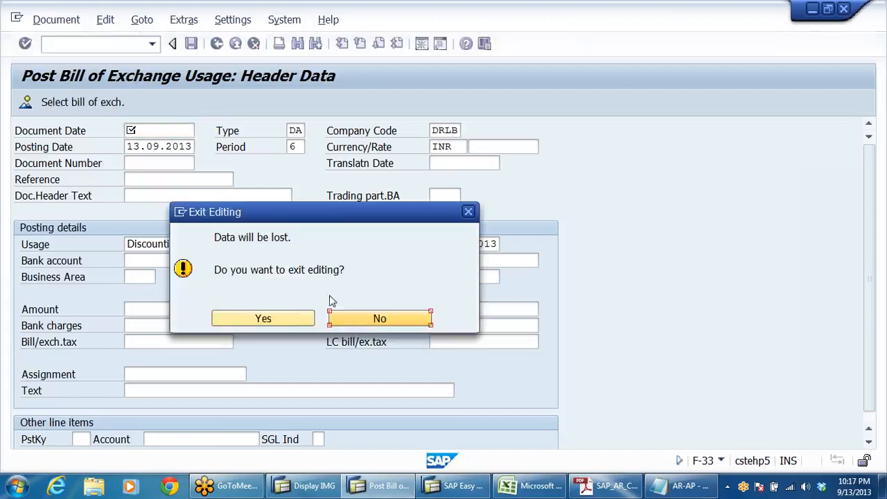
pyautogui.click(275, 326)
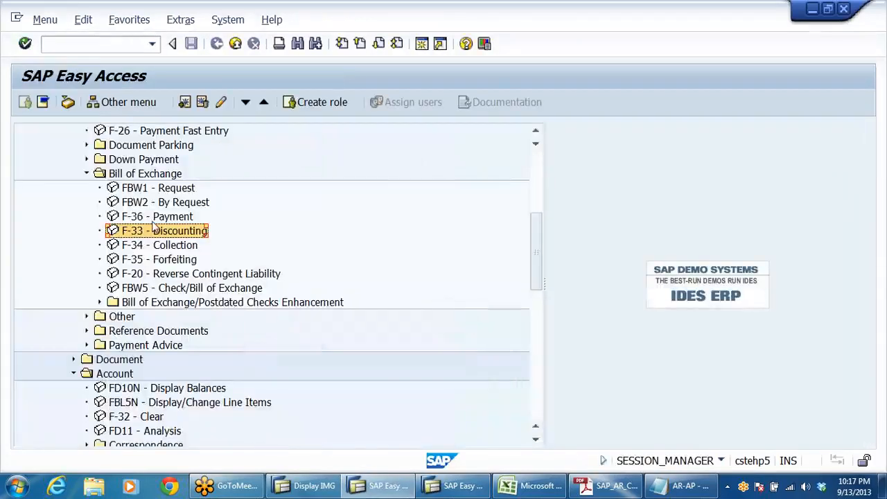
# Step: Display the customer's balances again in FD10N, open period 6's line items and check the DZ and DR items dated 13.09.2013
pyautogui.doubleClick(155, 390)
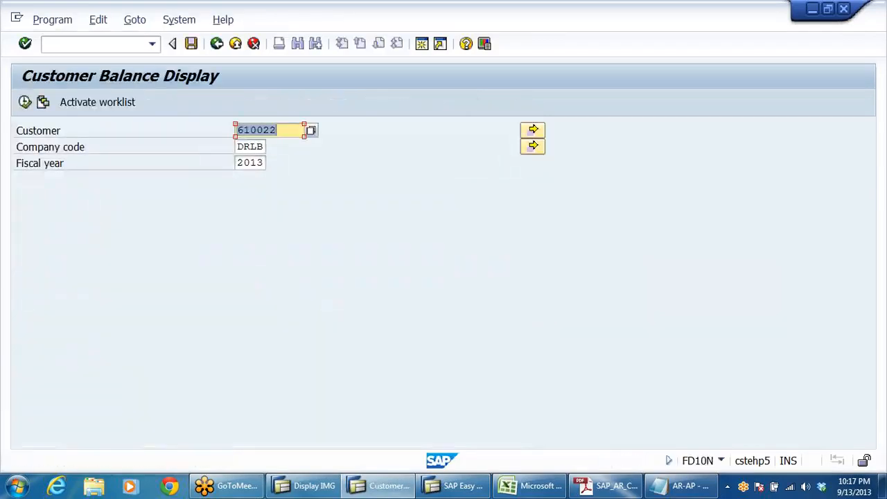
pyautogui.click(25, 103)
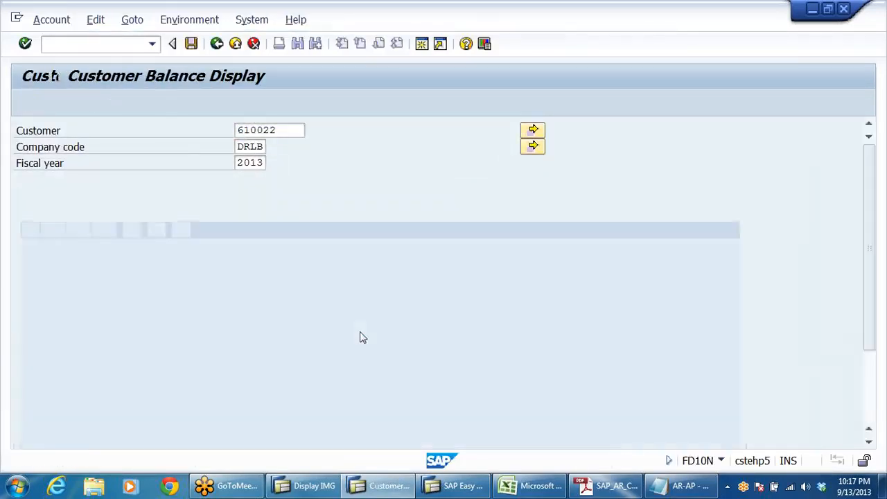
pyautogui.doubleClick(381, 353)
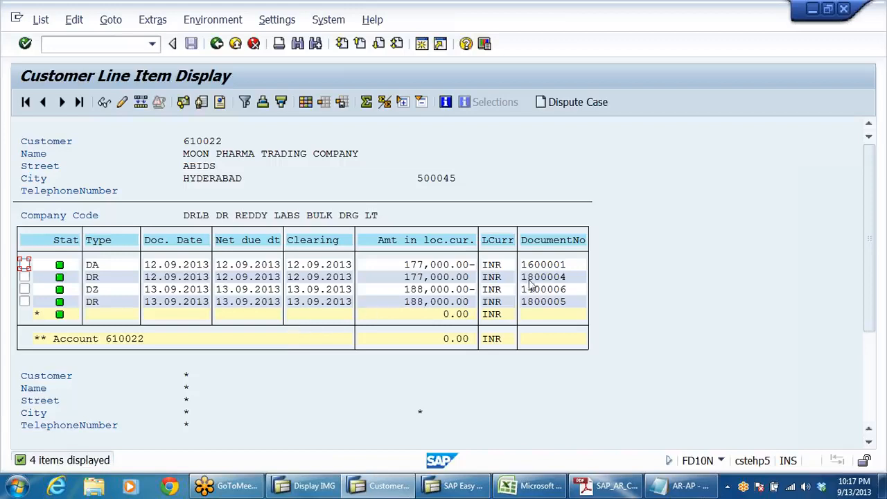
pyautogui.click(565, 291)
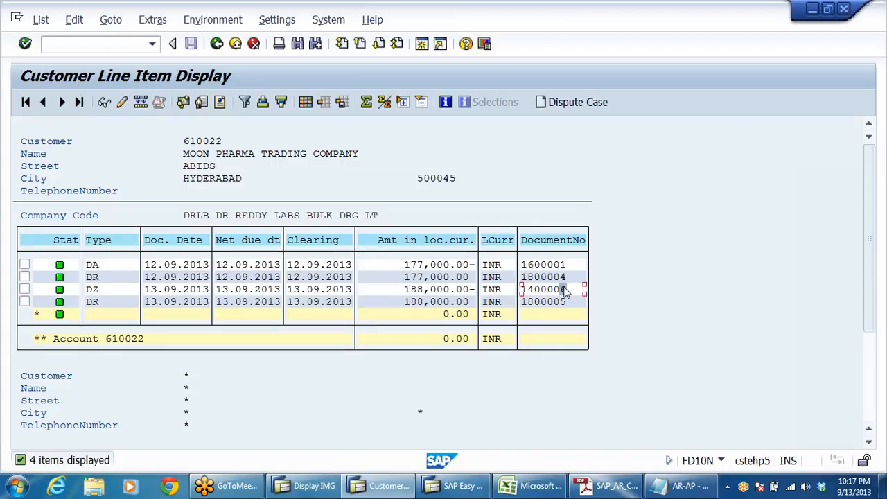
pyautogui.click(97, 295)
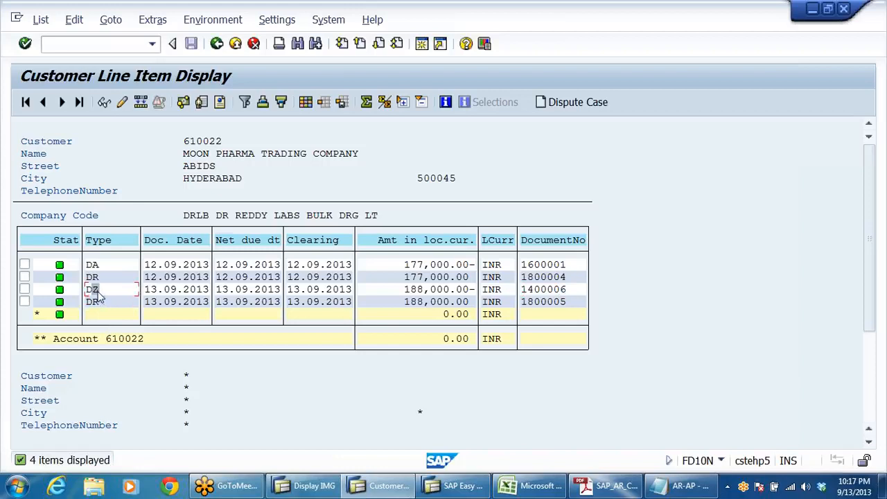
pyautogui.click(565, 292)
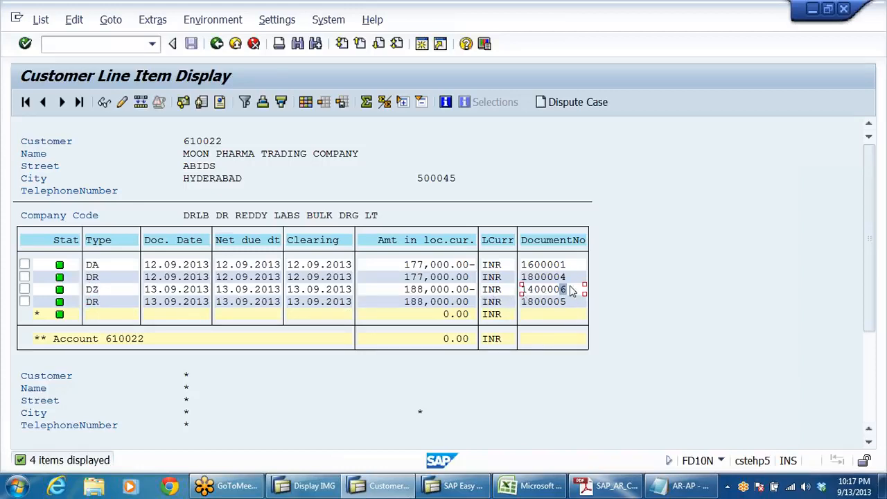
pyautogui.click(570, 289)
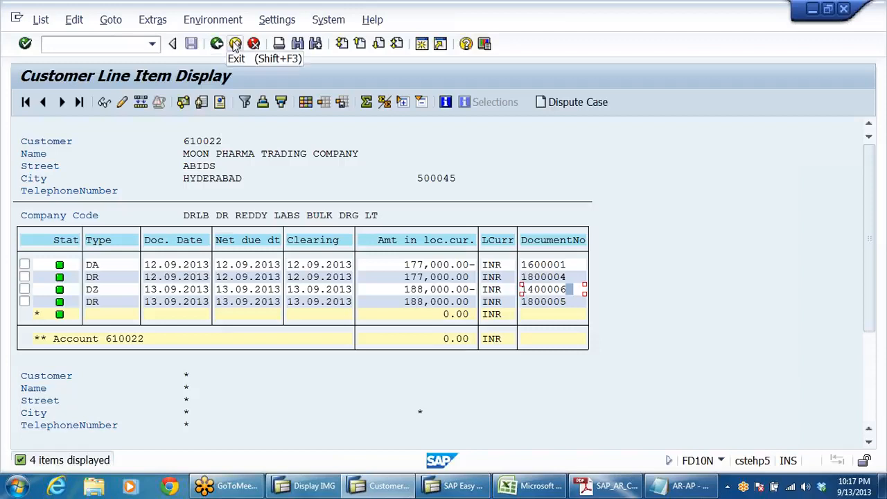
# Step: Open the DZ item dated 13.09.2013, review its document overview and return to the SAP Easy Access menu
pyautogui.doubleClick(318, 295)
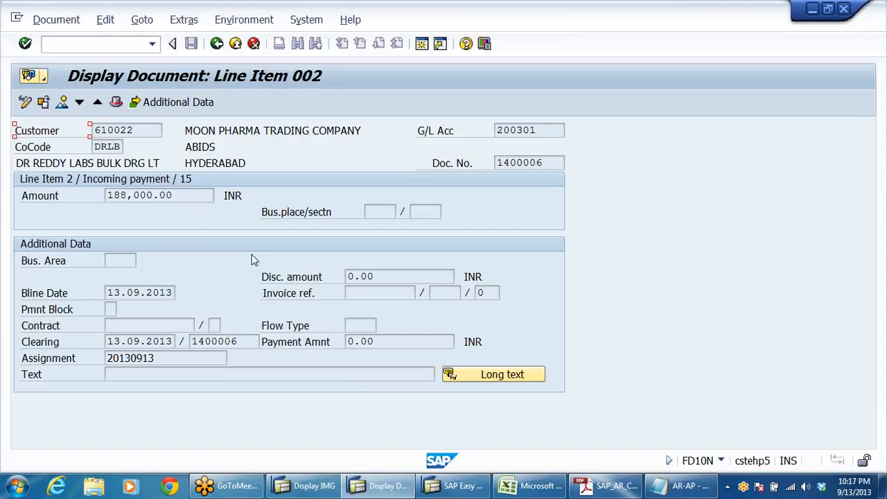
pyautogui.click(62, 103)
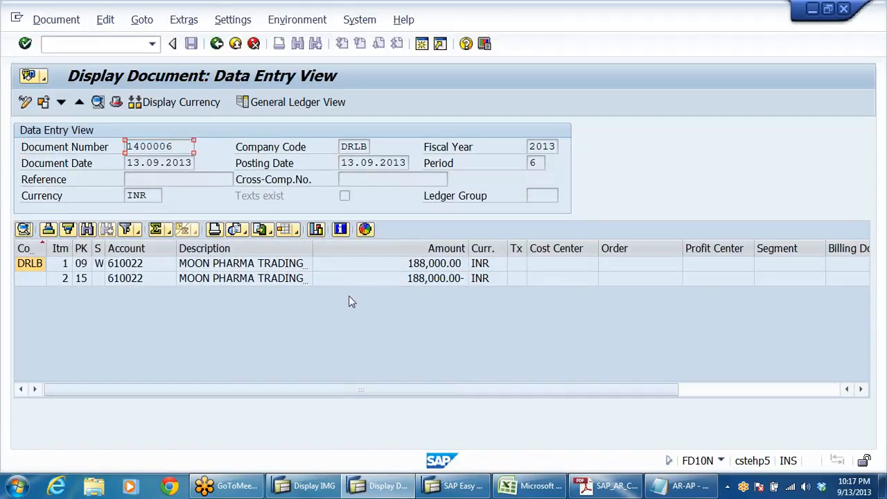
pyautogui.click(217, 43)
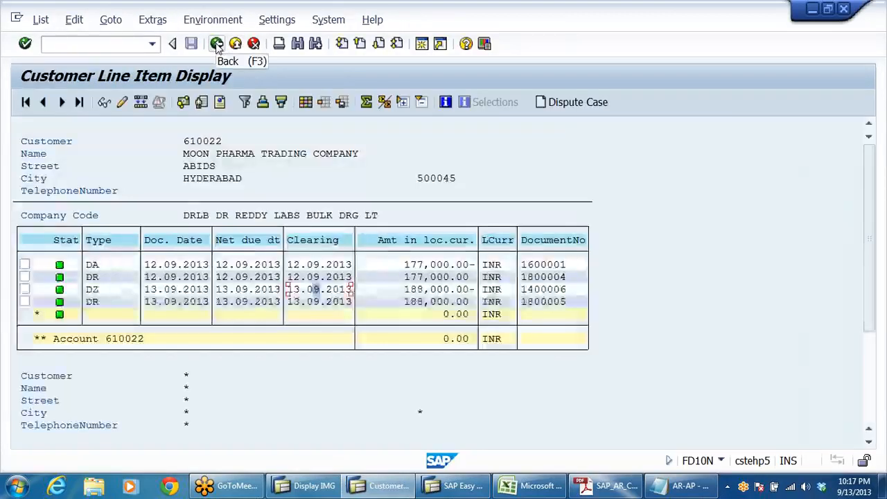
pyautogui.click(217, 44)
pyautogui.click(217, 43)
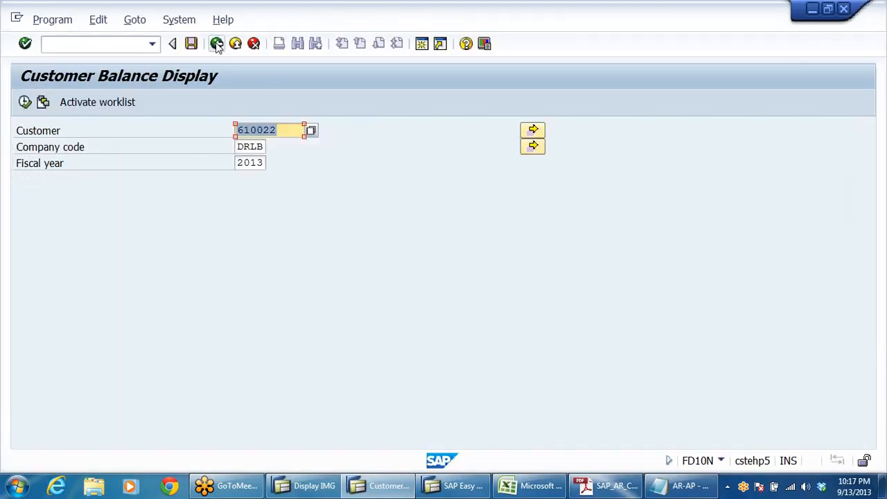
pyautogui.click(217, 43)
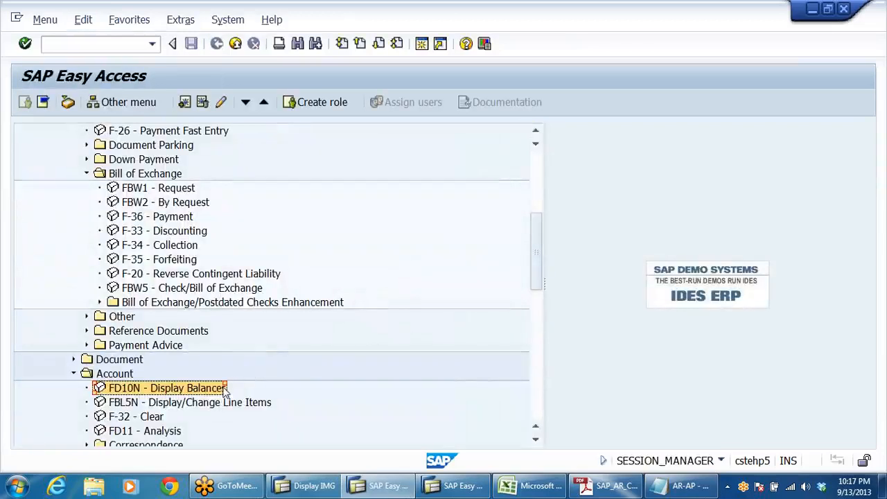
# Step: Start bill of exchange discounting with F-33 and set the document date to 13.09.2013
pyautogui.click(180, 231)
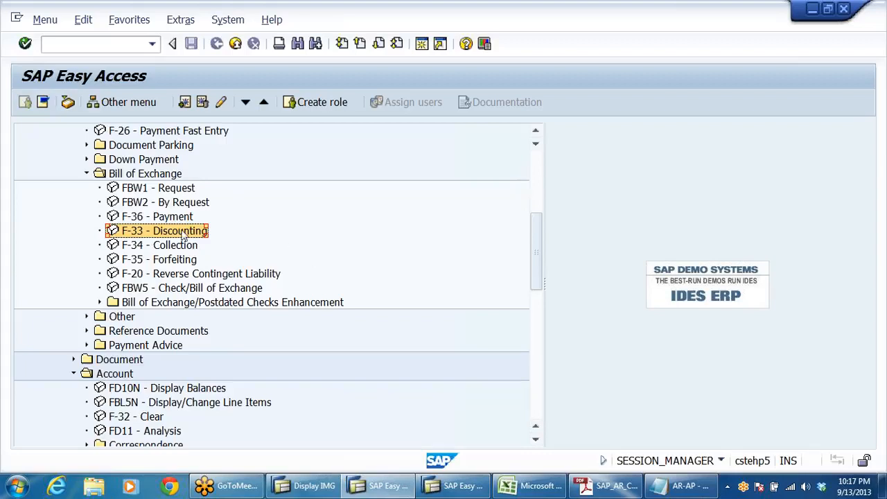
pyautogui.doubleClick(183, 236)
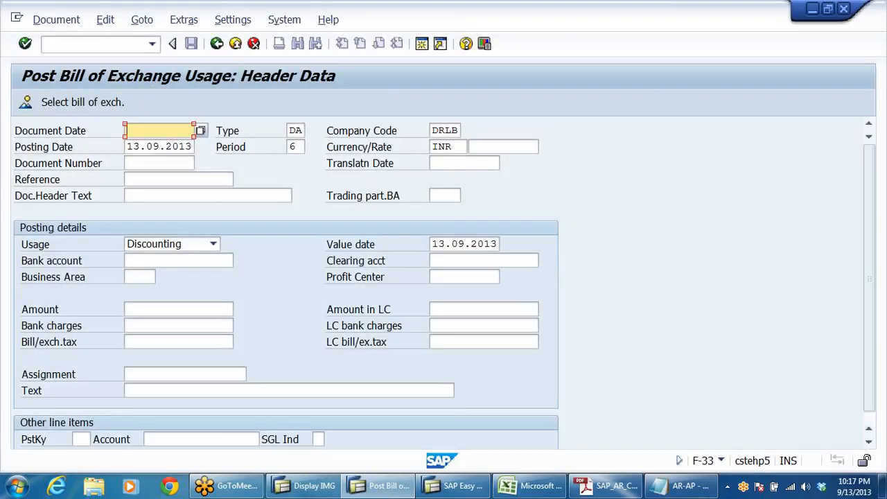
pyautogui.click(158, 130)
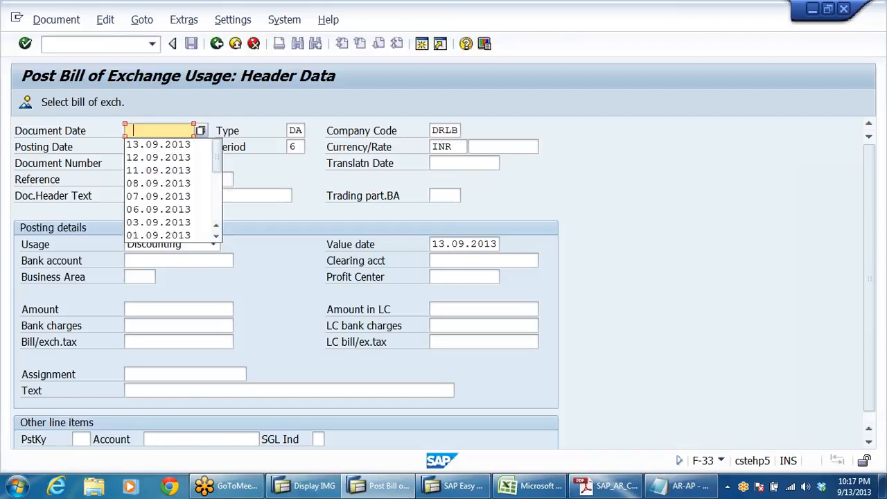
pyautogui.doubleClick(158, 145)
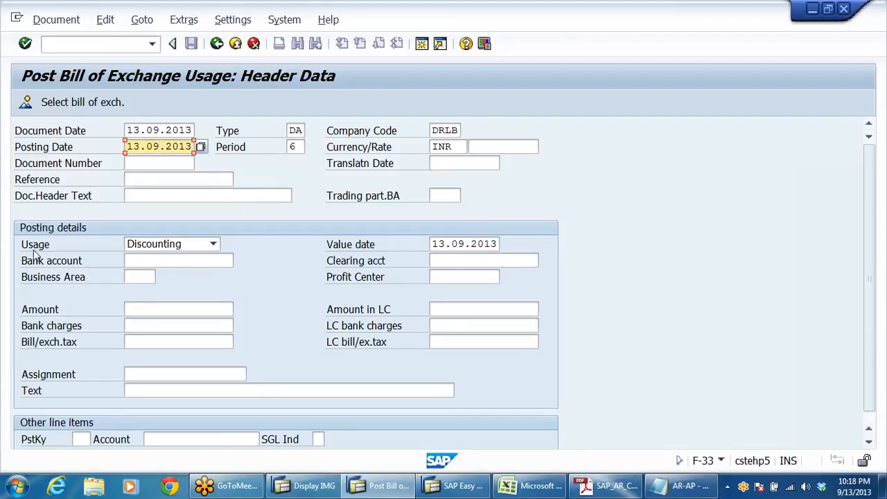
pyautogui.click(58, 264)
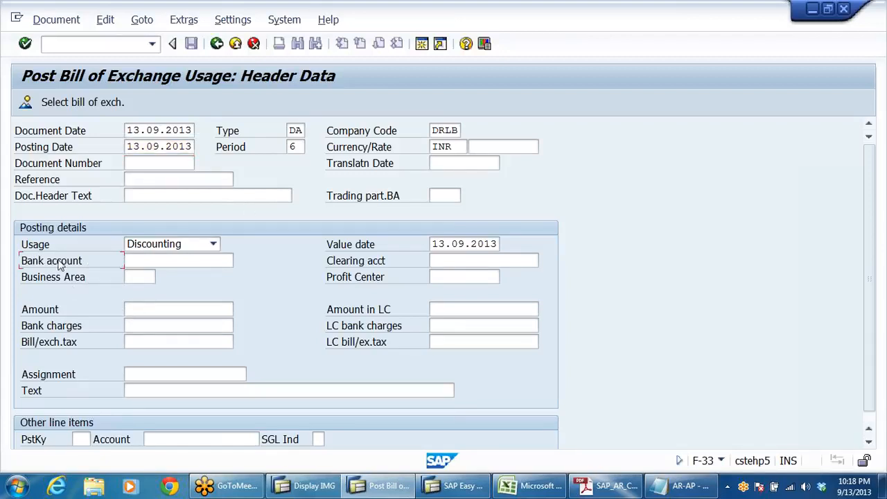
# Step: Enter the Axis Bank head office G/L account as the bank account for the discounting posting
pyautogui.click(163, 260)
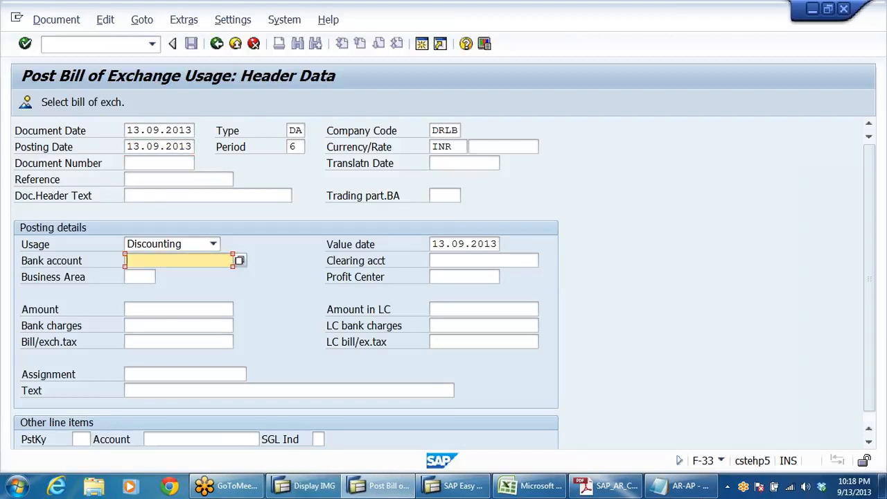
pyautogui.press('BackSpace')
pyautogui.click(151, 276)
# Step: Set the discounting amount to 180000 and the bank charges to 8000
pyautogui.click(163, 310)
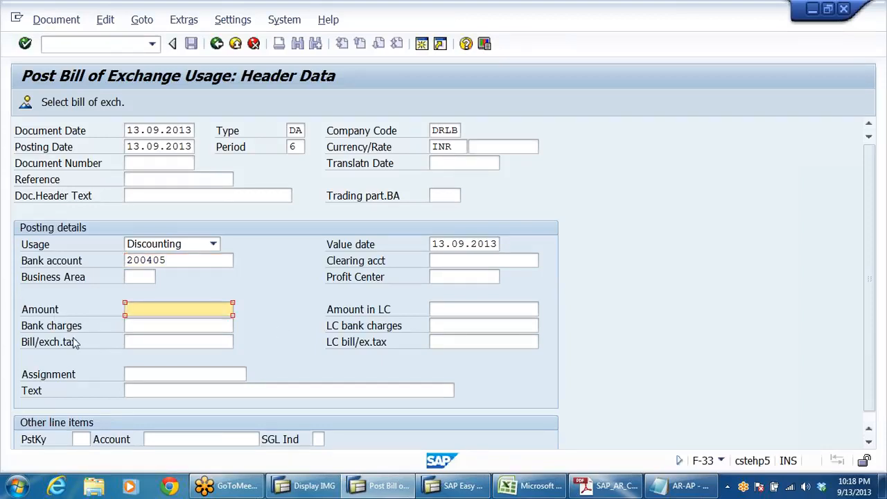
pyautogui.click(166, 325)
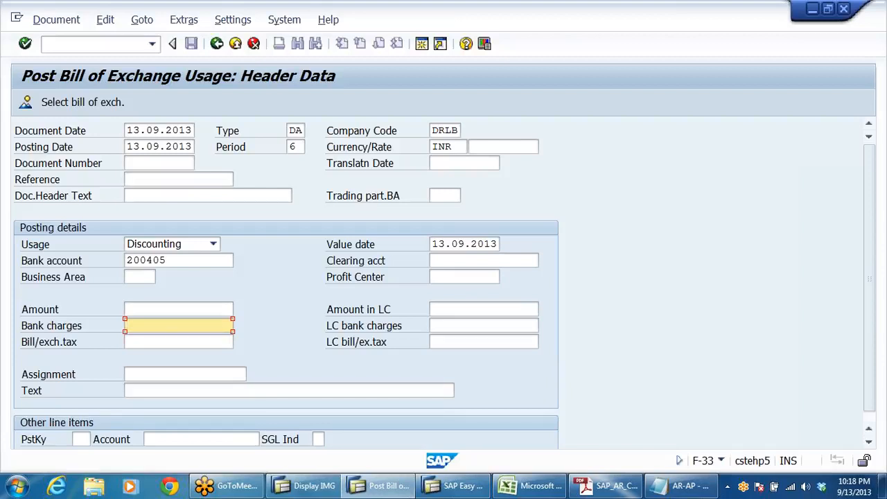
pyautogui.click(58, 318)
pyautogui.click(158, 310)
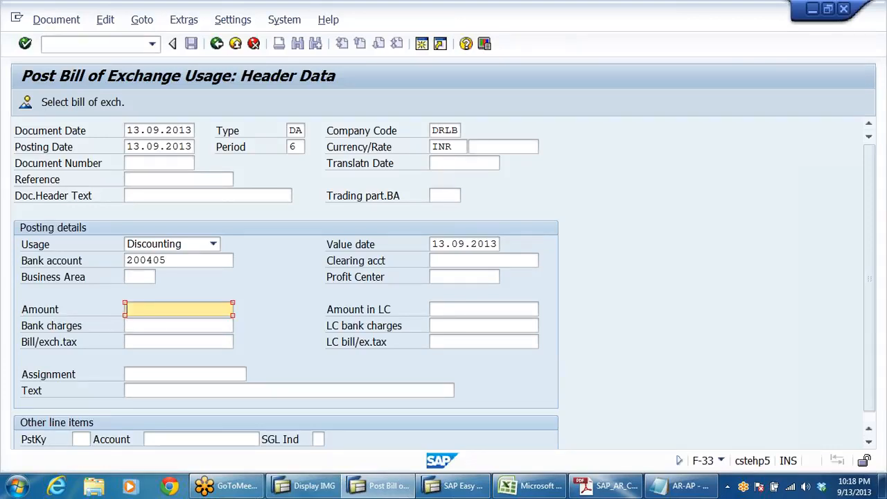
pyautogui.write('18')
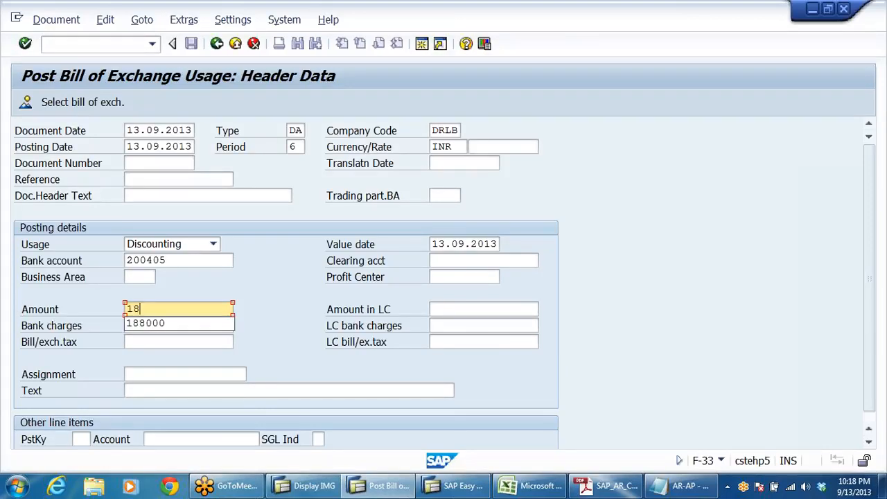
pyautogui.write('0000')
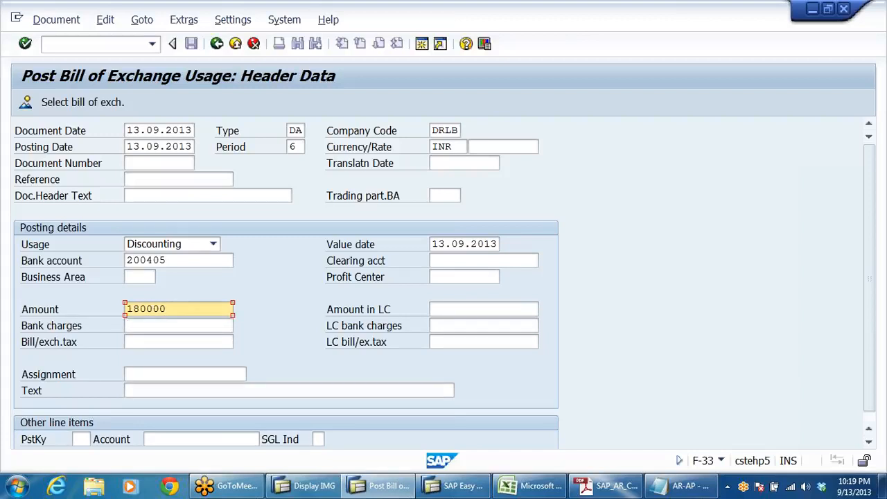
pyautogui.press('Tab')
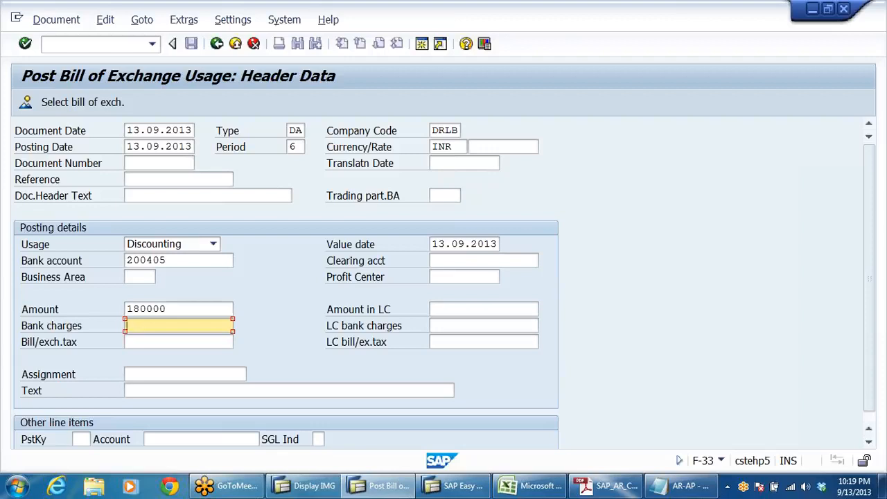
pyautogui.write('8000')
# Step: Enter the posting text "BEING BILLS DISCOUNTED WITH BANK"
pyautogui.click(215, 395)
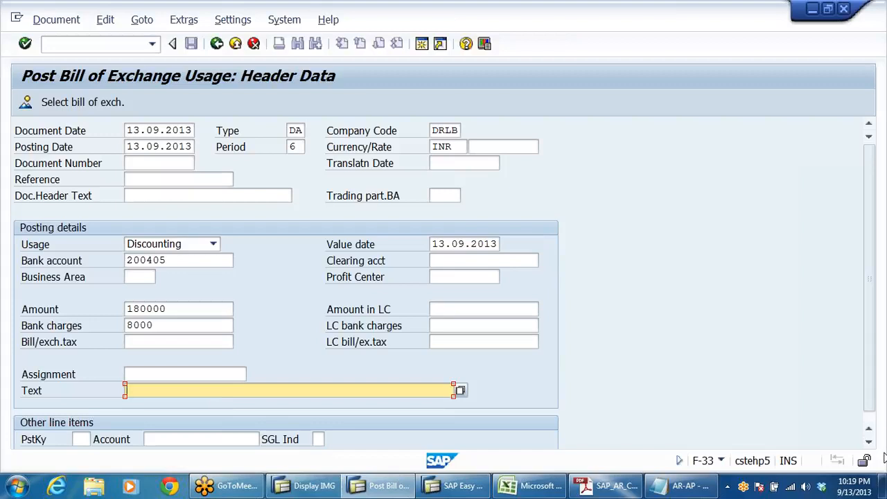
pyautogui.write('BEING ')
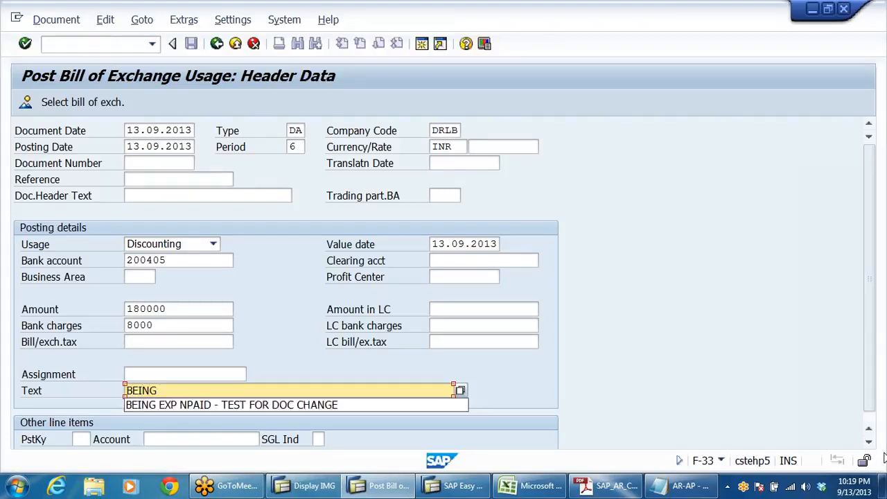
pyautogui.write(' B')
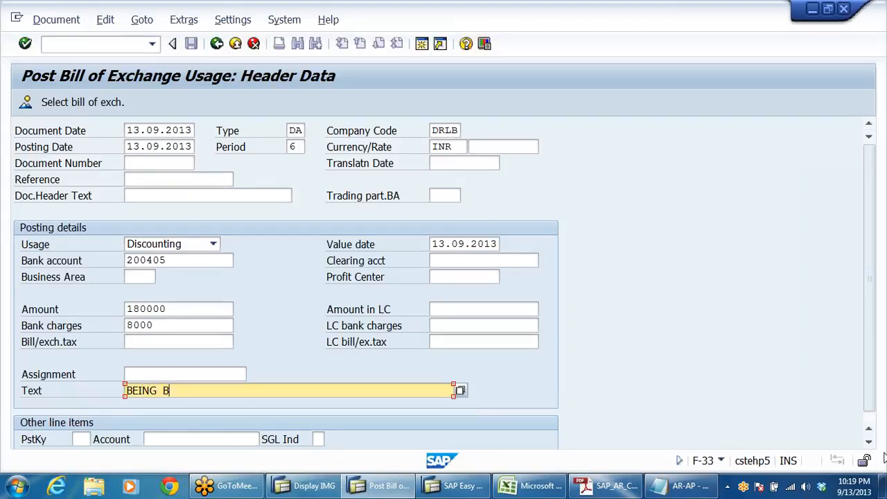
pyautogui.write('ILLS DISCOUNTED')
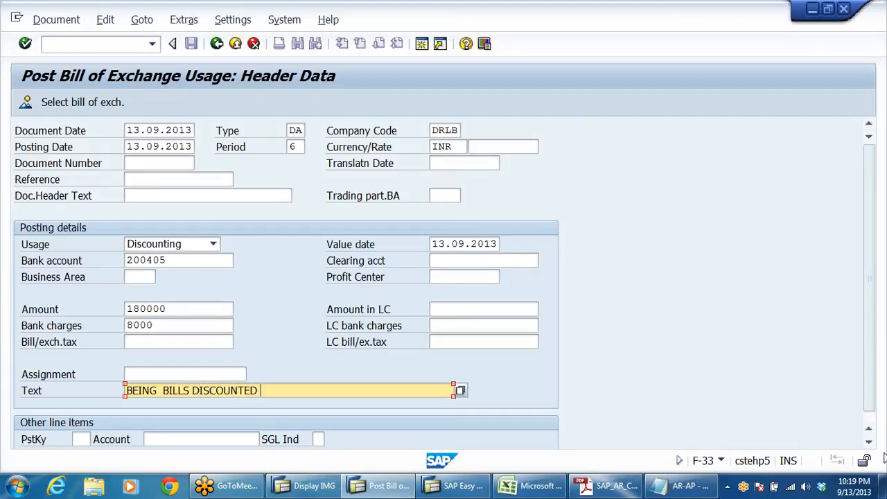
pyautogui.write(' WITH BANK')
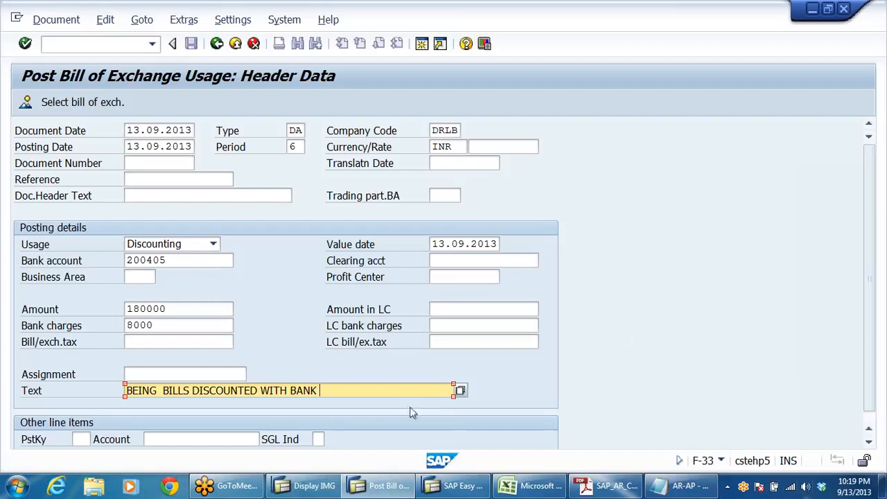
# Step: Check the amount and bank charges in the header data and proceed to the bill of exchange selection
pyautogui.click(178, 308)
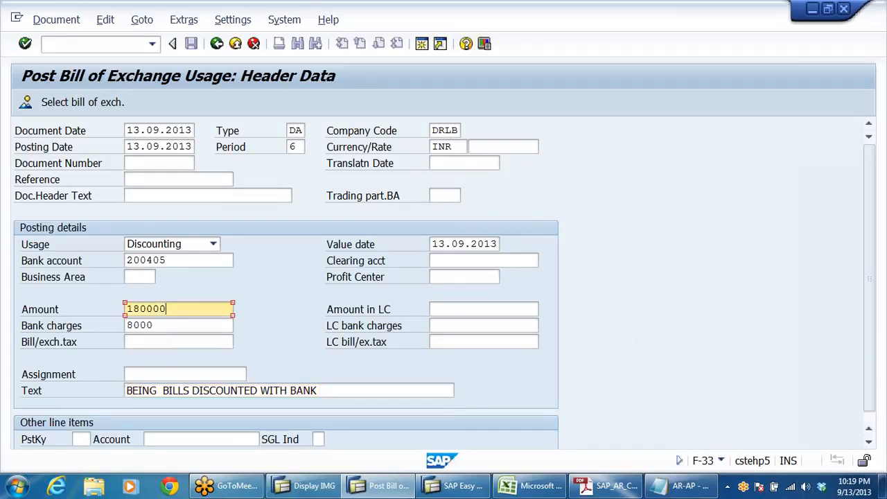
pyautogui.click(163, 326)
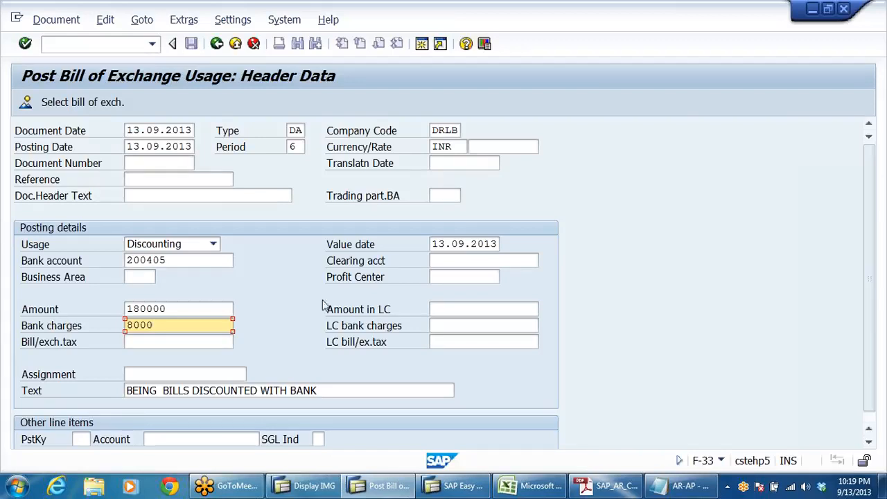
pyautogui.scroll(-1, 325, 305)
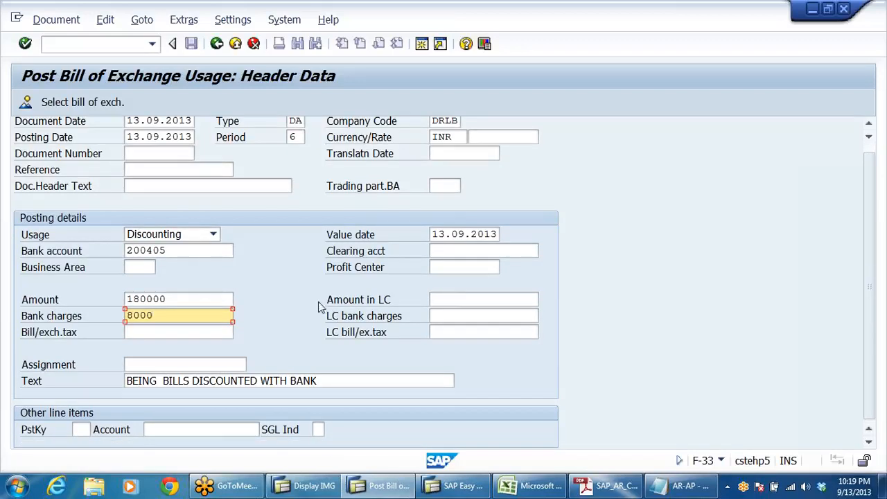
pyautogui.scroll(1, 316, 303)
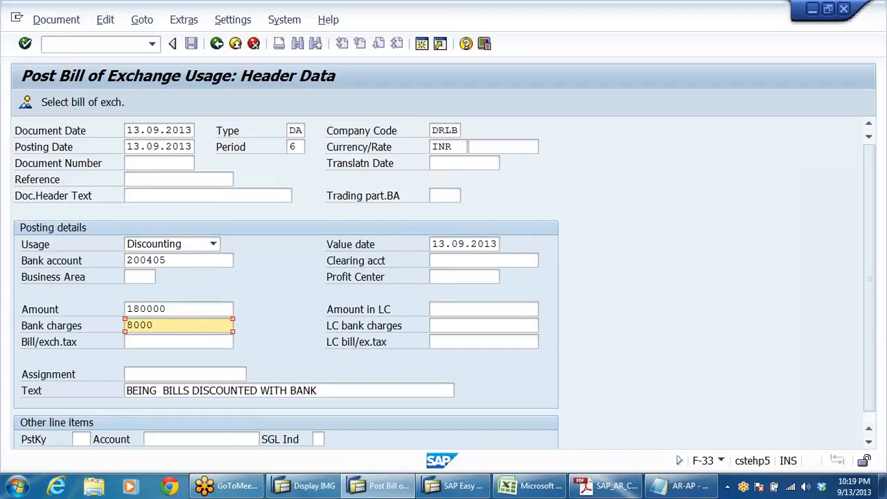
pyautogui.click(61, 104)
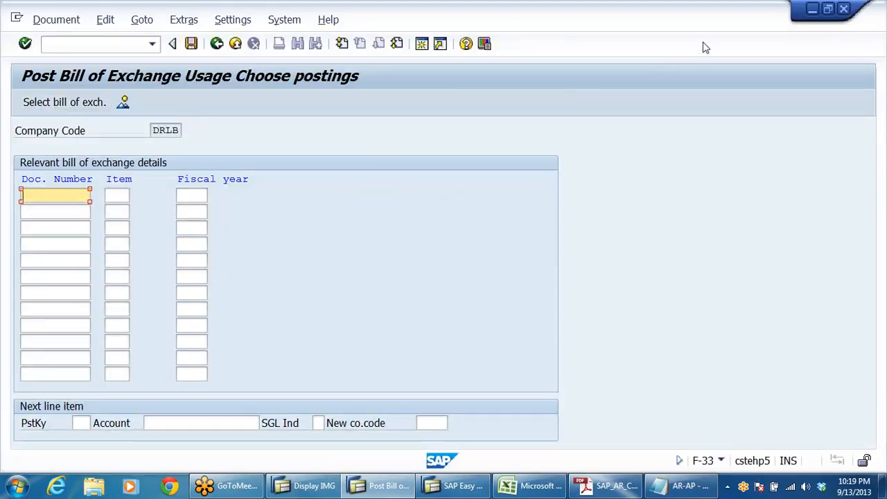
# Step: Enter document number 1400006 as the bill of exchange to use and simulate the discounting document
pyautogui.hotkey('alt', 'Tab')
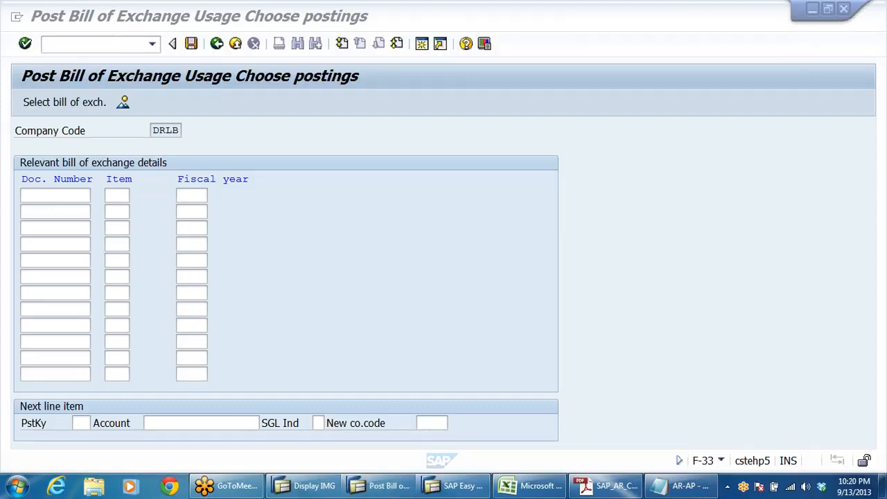
pyautogui.click(264, 264)
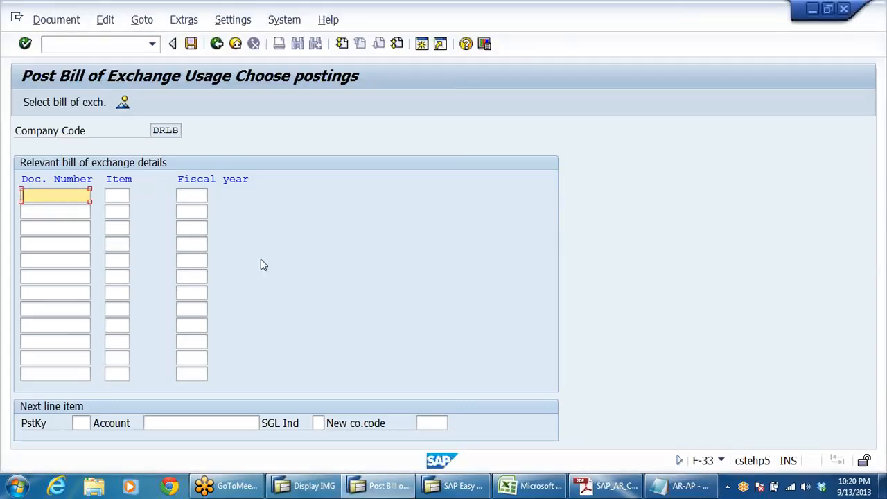
pyautogui.write('1400006')
pyautogui.doubleClick(47, 195)
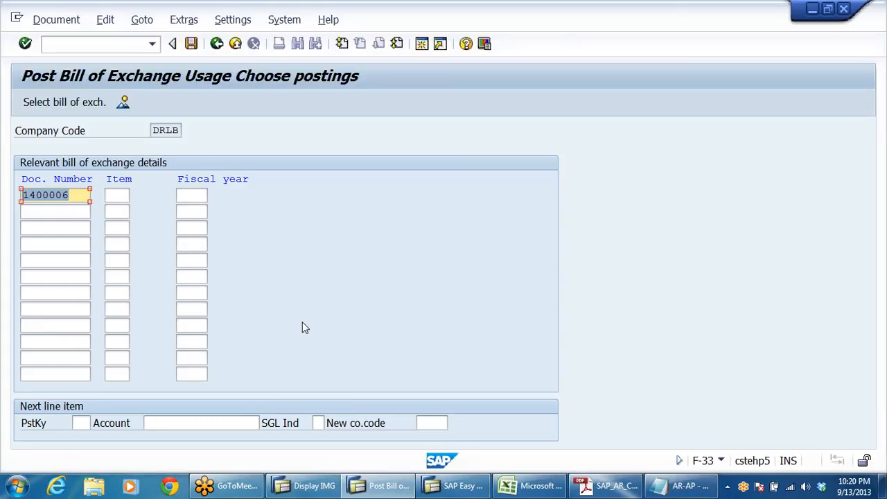
pyautogui.click(79, 195)
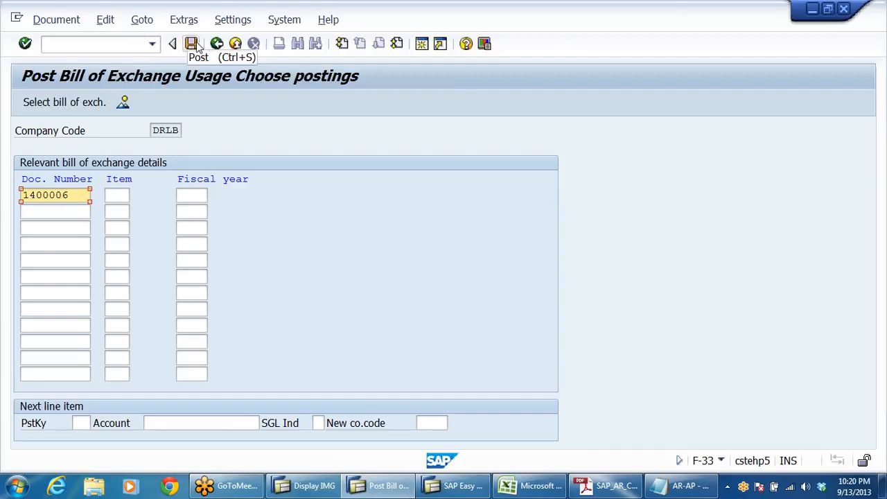
pyautogui.click(63, 22)
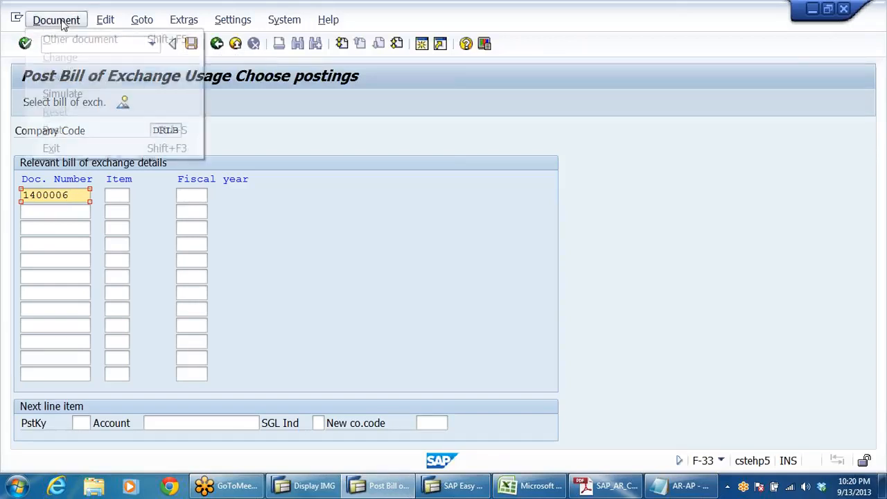
pyautogui.click(68, 93)
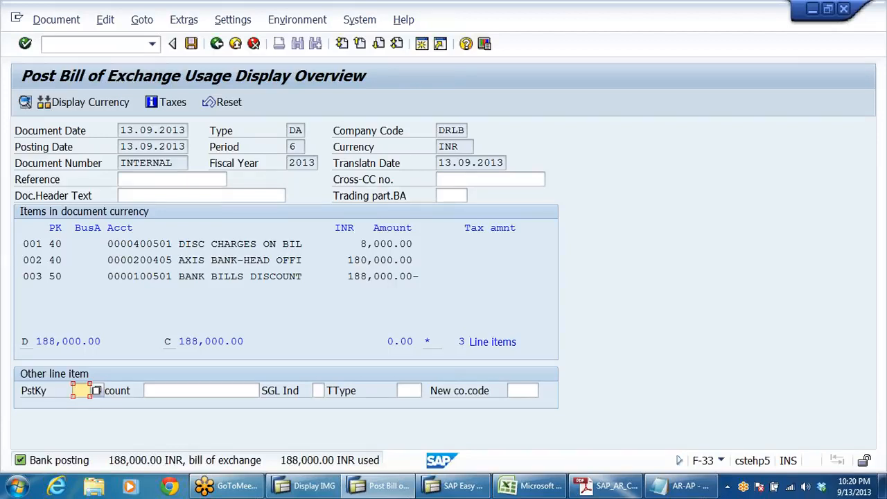
# Step: Examine the accounts and amounts of the simulated discount charges, Axis Bank and bank bills discounting line items
pyautogui.moveTo(348, 260); pyautogui.dragTo(413, 244)
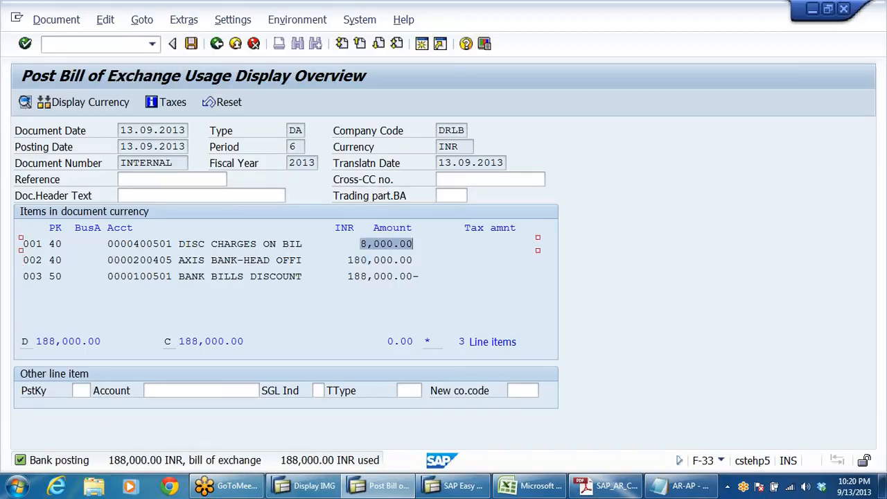
pyautogui.moveTo(348, 261); pyautogui.dragTo(413, 260)
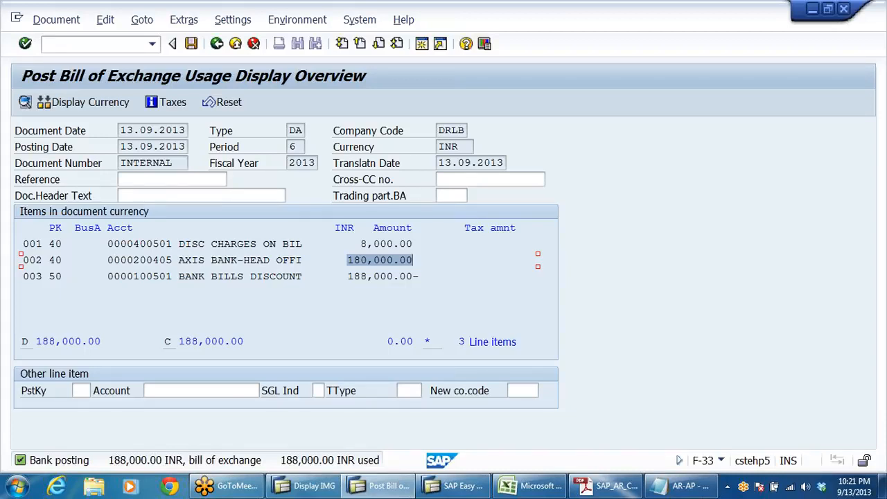
pyautogui.click(406, 244)
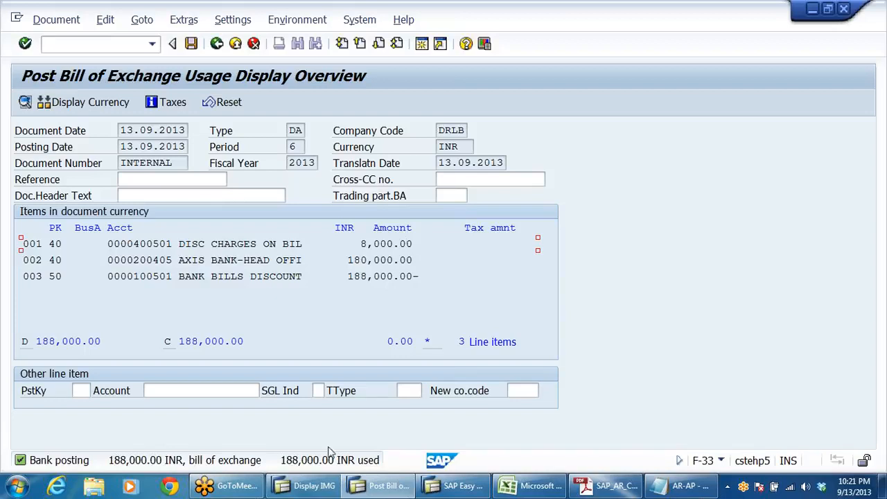
pyautogui.click(322, 490)
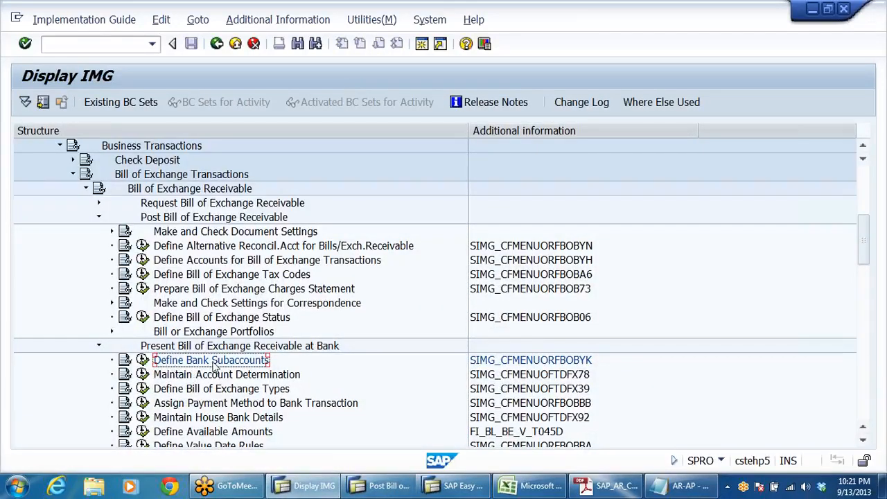
pyautogui.hotkey('alt', 'Tab')
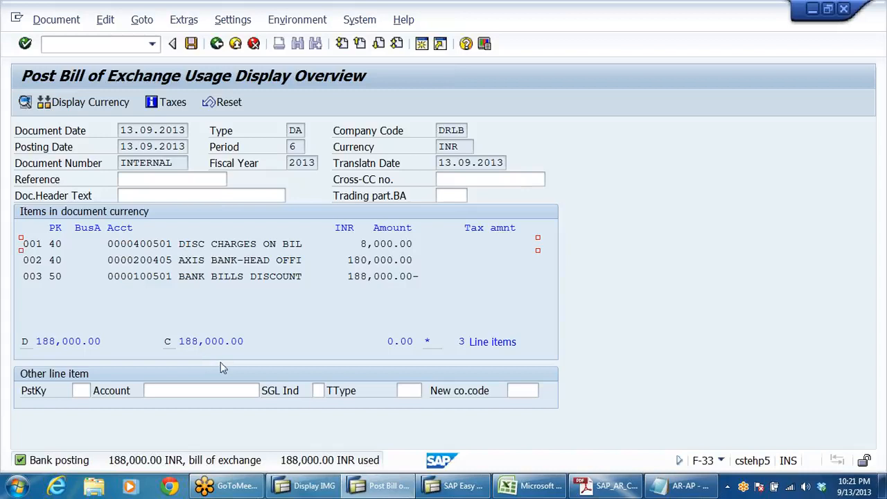
pyautogui.click(225, 277)
pyautogui.click(225, 261)
pyautogui.moveTo(113, 260); pyautogui.dragTo(316, 260)
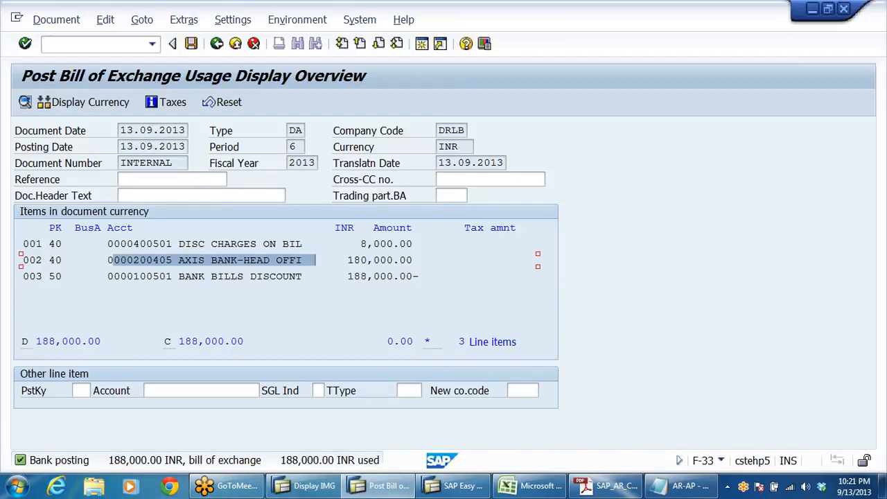
pyautogui.click(211, 243)
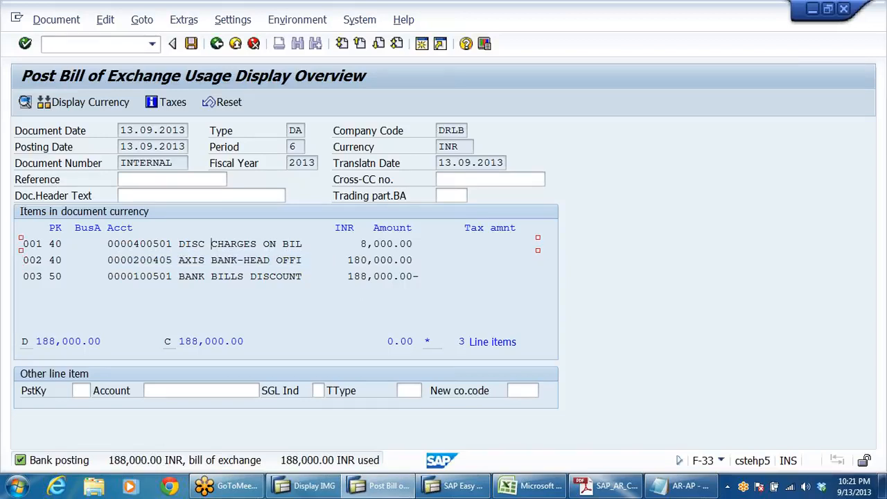
pyautogui.click(191, 276)
pyautogui.click(225, 243)
pyautogui.click(212, 276)
pyautogui.moveTo(419, 276); pyautogui.dragTo(328, 276)
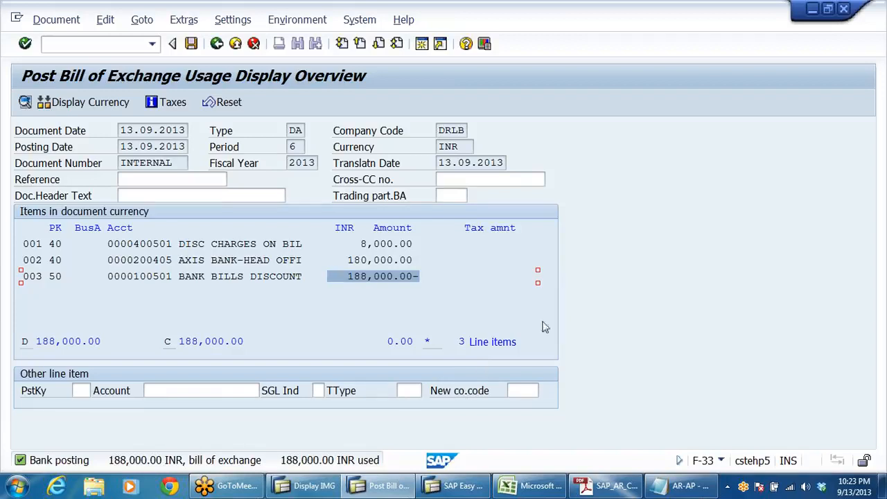
# Step: Post the simulated discounting document and leave F-33 for the SAP Easy Access menu
pyautogui.click(192, 46)
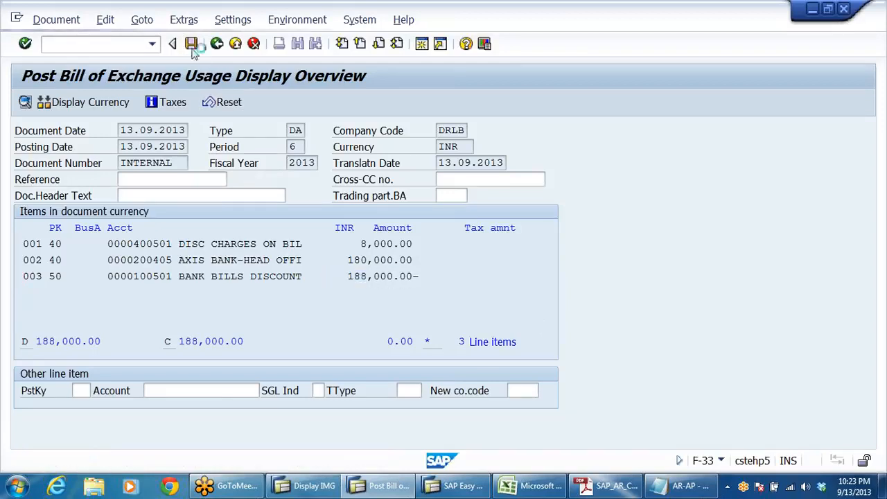
pyautogui.click(237, 44)
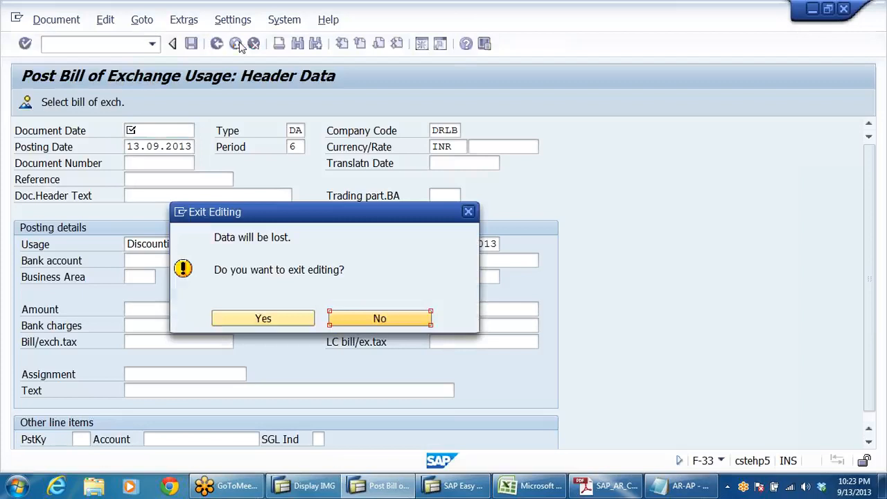
pyautogui.click(263, 317)
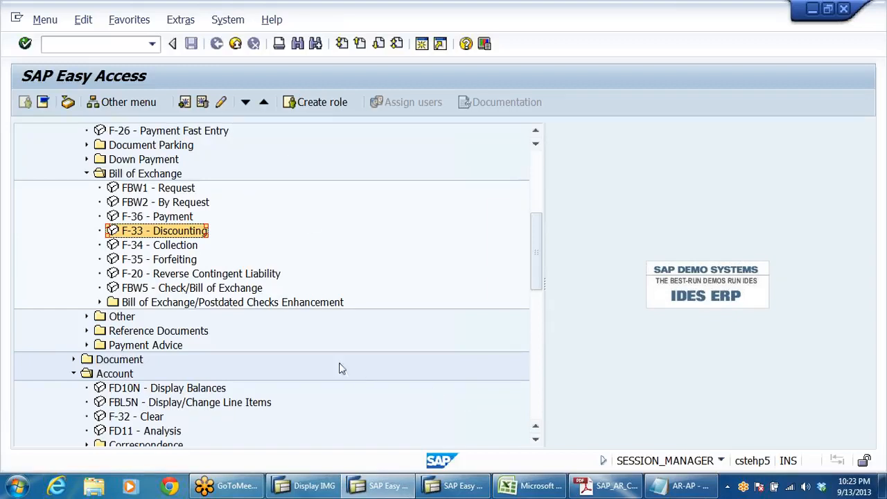
# Step: Open transaction FS10N and display the 2013 balances of G/L account 100501 for company code DRLB
pyautogui.click(152, 44)
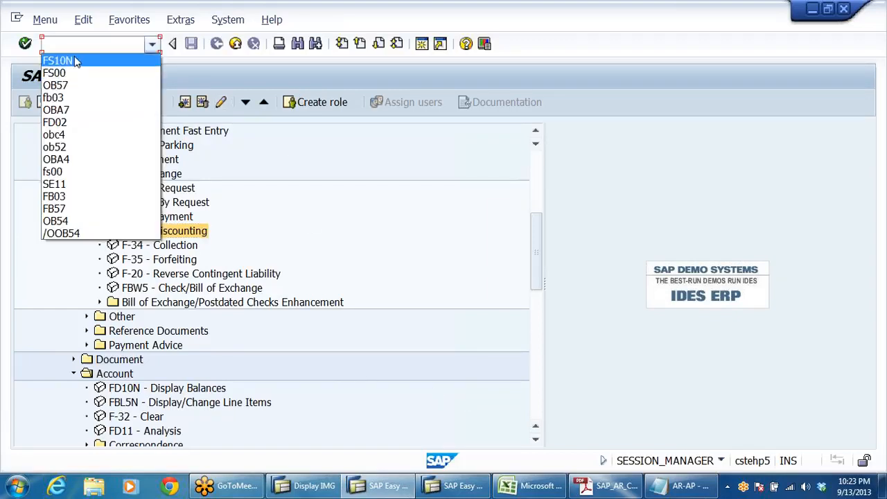
pyautogui.click(44, 57)
pyautogui.click(25, 43)
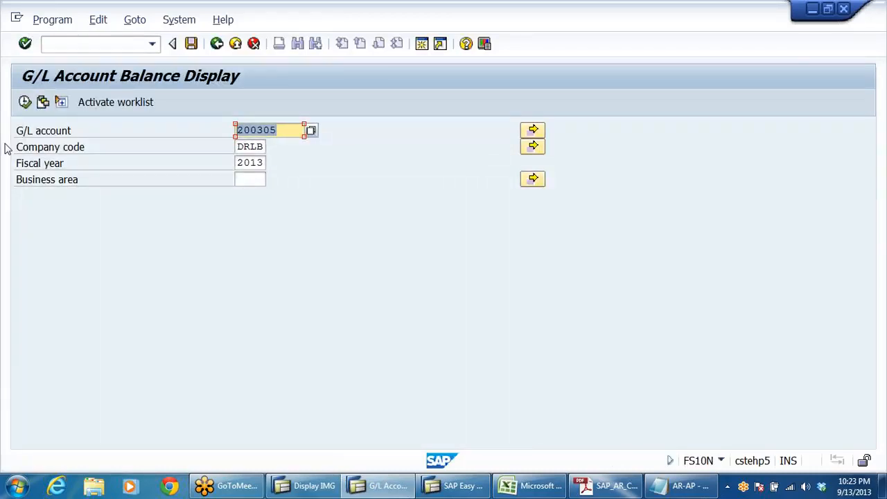
pyautogui.write('100')
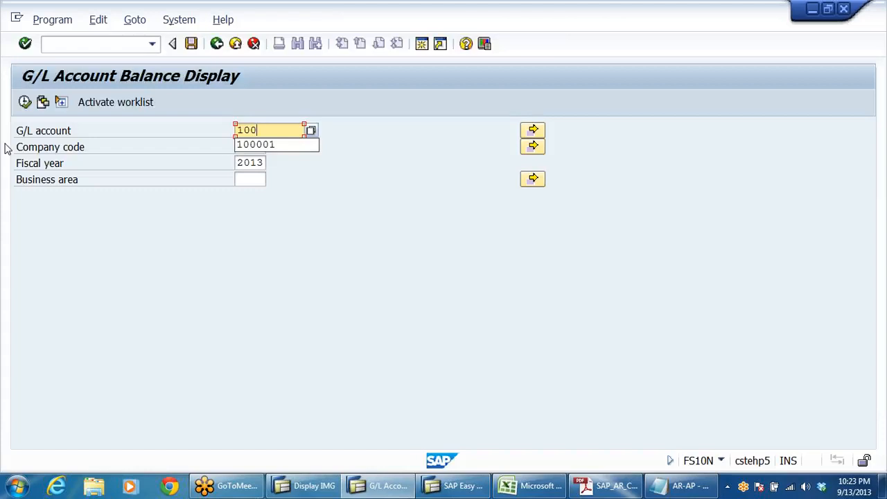
pyautogui.write('50')
pyautogui.write('1')
pyautogui.press('Return')
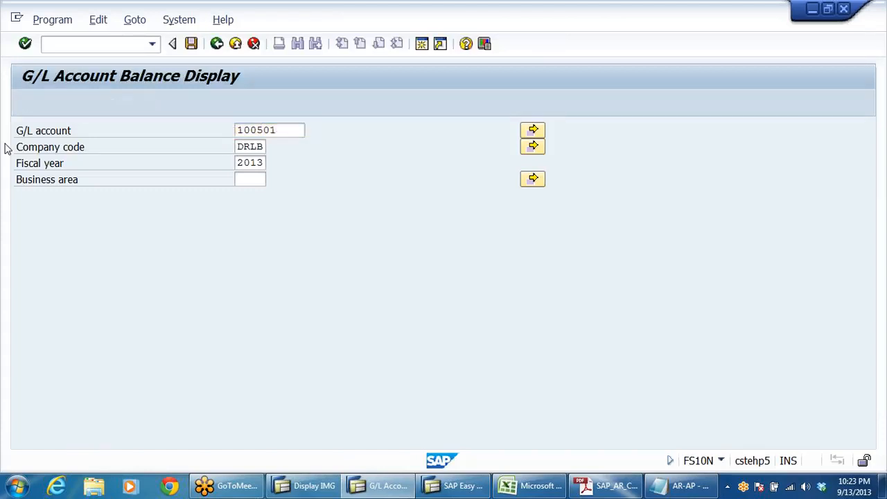
pyautogui.click(25, 102)
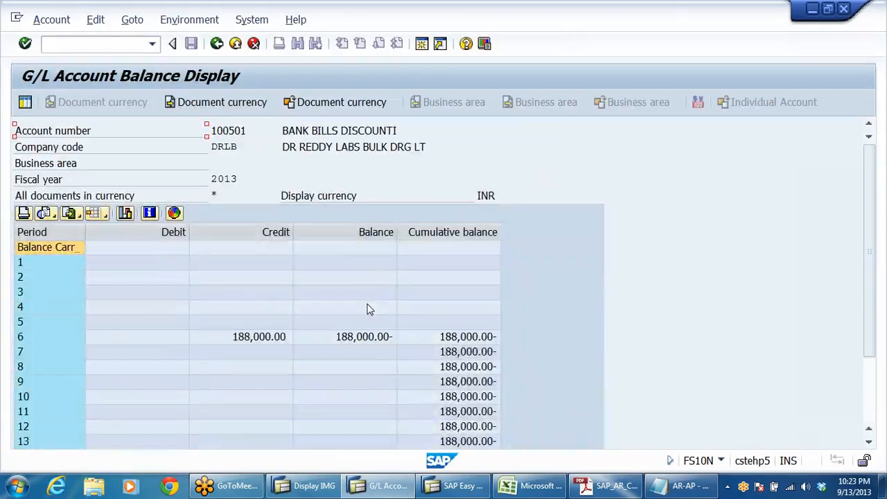
# Step: Check the period 6 balance of the bank bills discounting account and leave FS10N for the SAP Easy Access menu
pyautogui.click(372, 338)
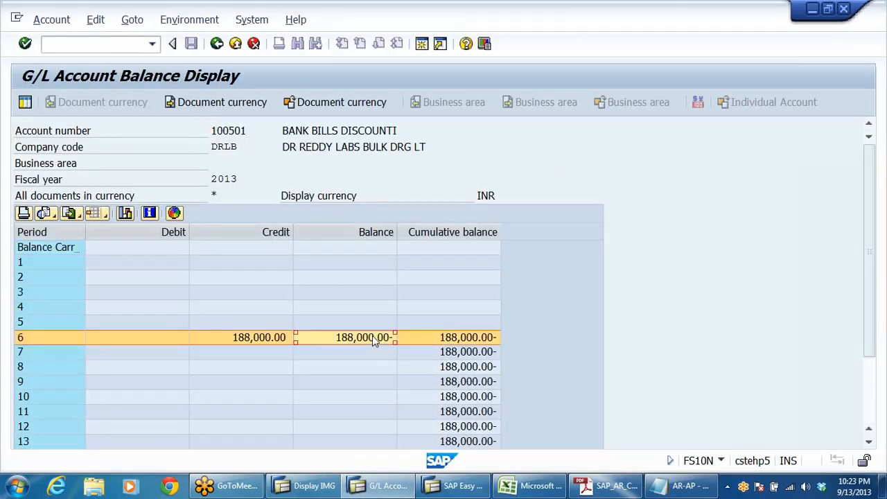
pyautogui.click(380, 130)
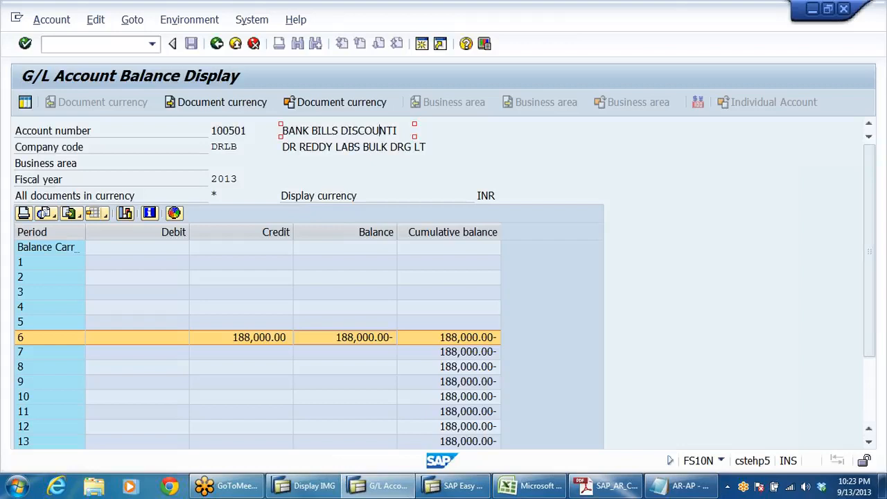
pyautogui.click(235, 44)
pyautogui.click(235, 44)
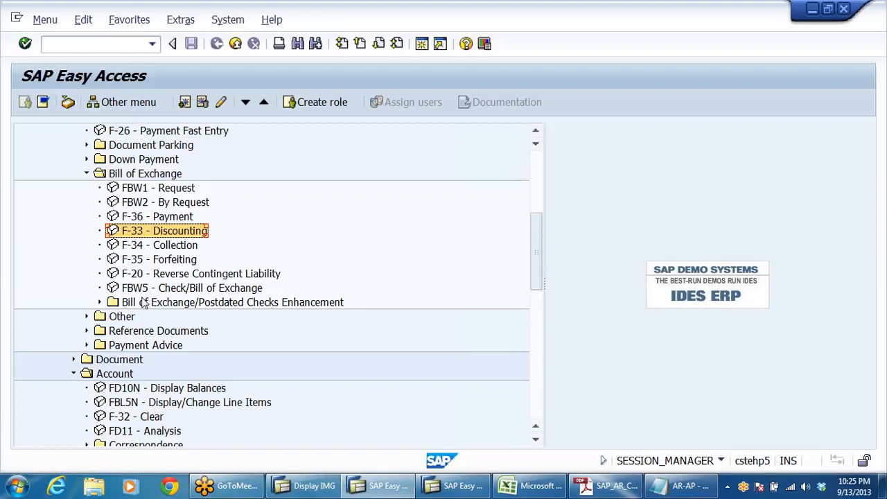
# Step: Start F-20 Reverse Contingent Liability and enter 31102013 as the document date
pyautogui.click(158, 275)
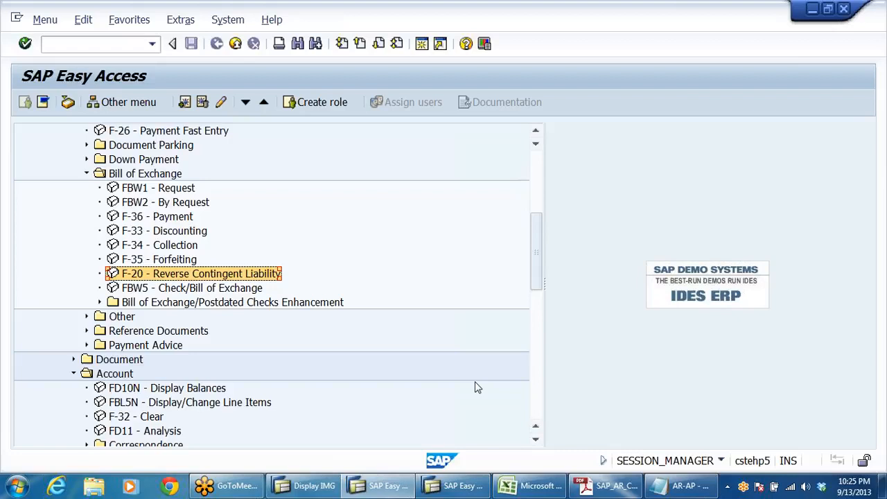
pyautogui.doubleClick(154, 277)
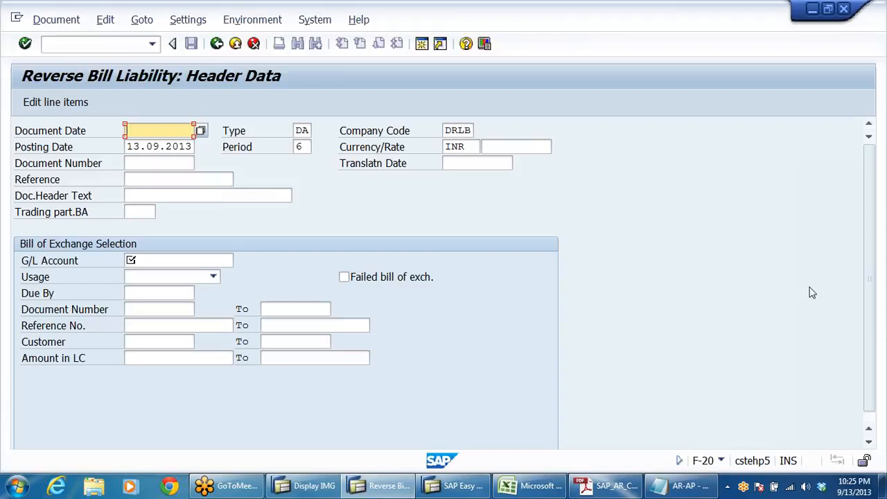
pyautogui.write('31')
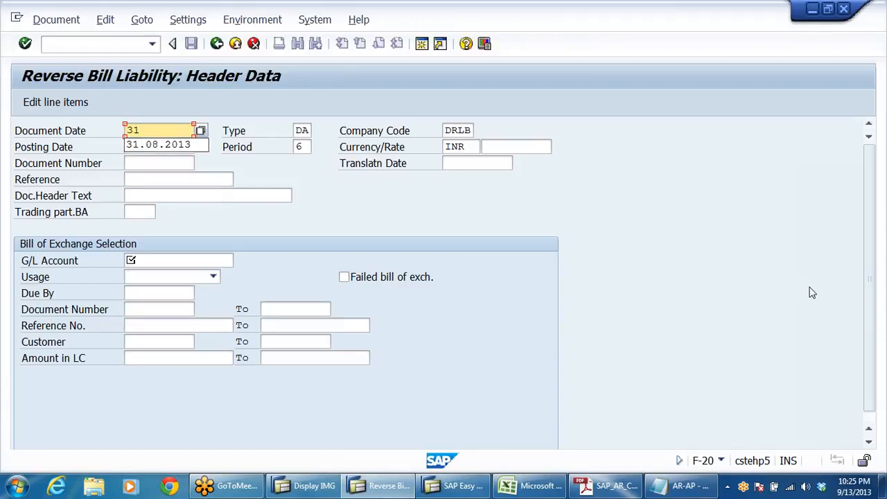
pyautogui.write('10')
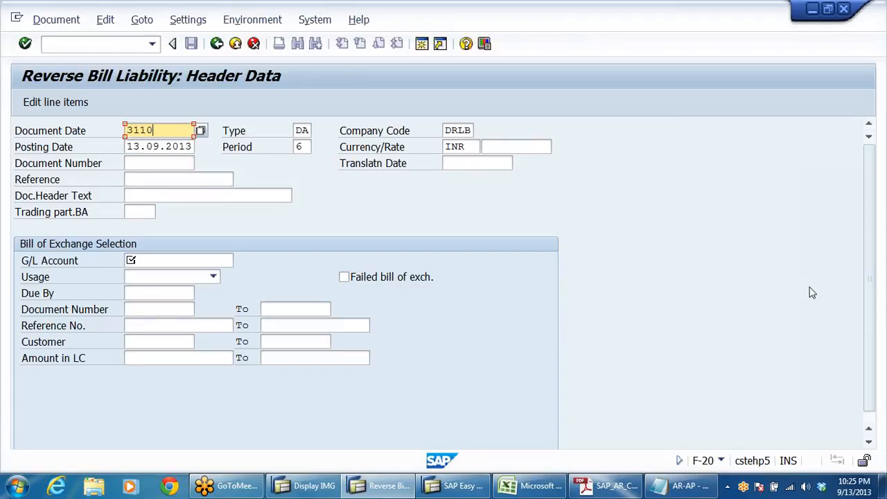
pyautogui.write('2013')
# Step: Copy the document date 31102013 into the posting date and check the document type and company code
pyautogui.doubleClick(158, 131)
pyautogui.hotkey('ctrl', 'c')
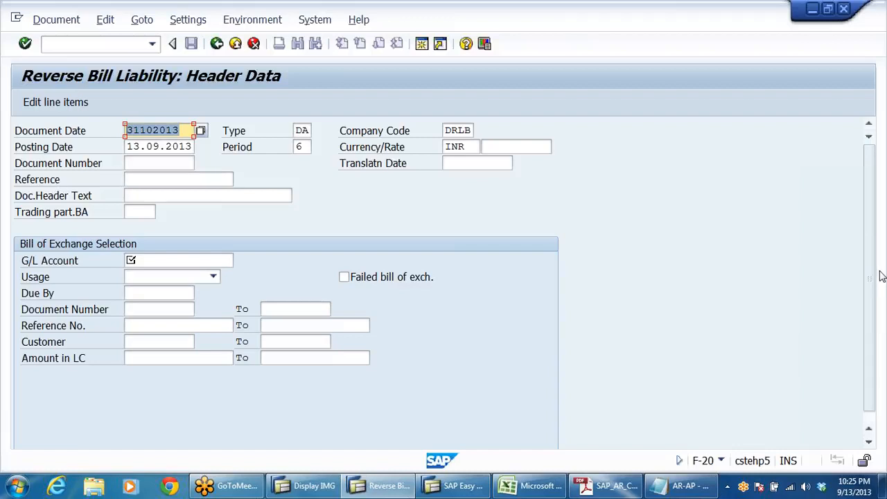
pyautogui.click(794, 286)
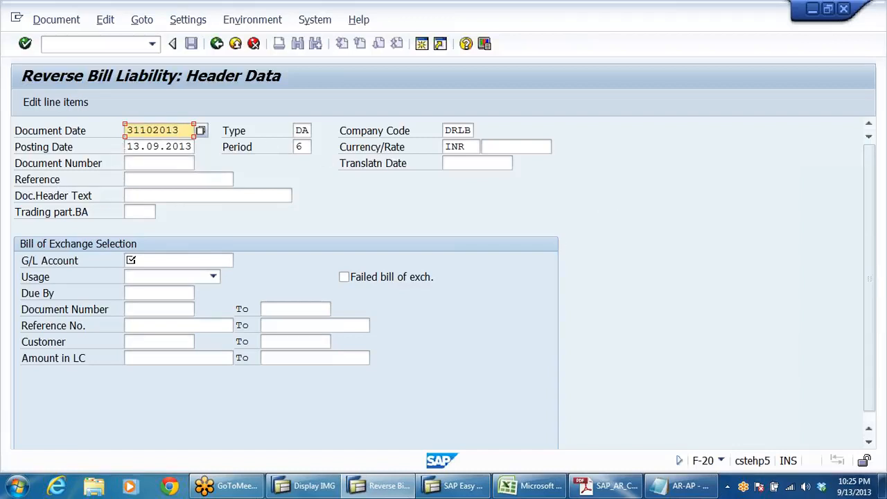
pyautogui.doubleClick(139, 147)
pyautogui.hotkey('ctrl', 'v')
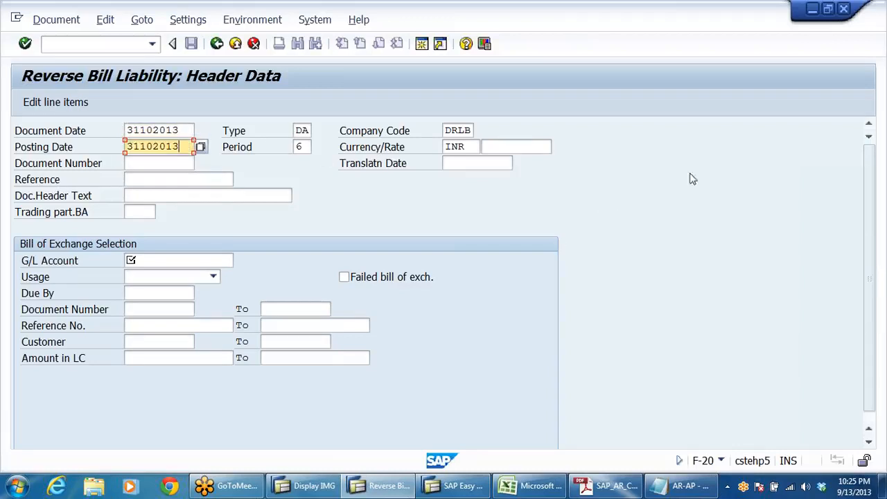
pyautogui.click(302, 130)
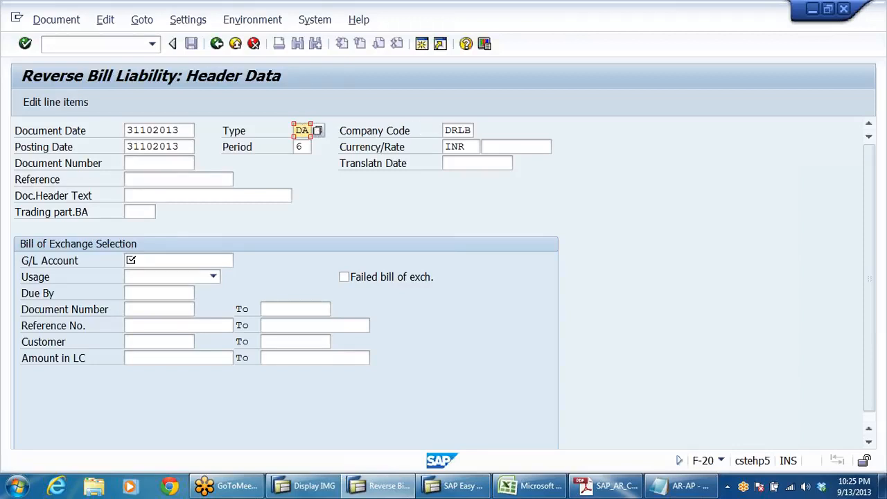
pyautogui.press('Tab')
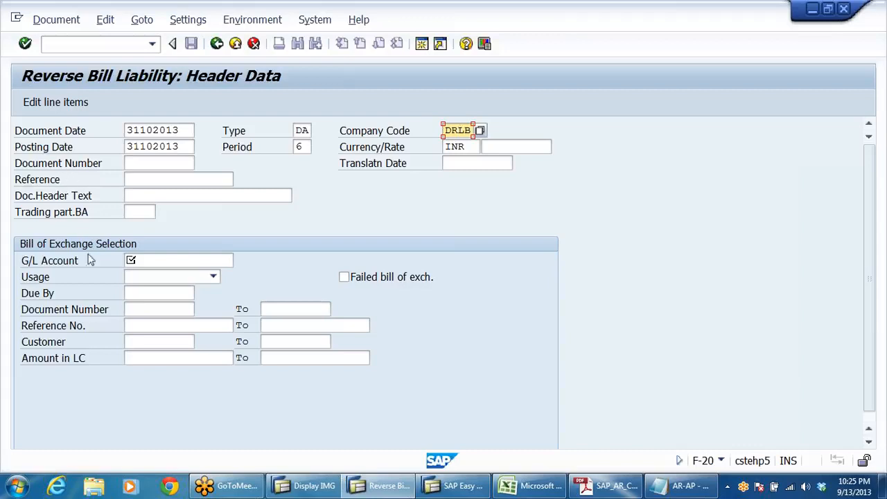
# Step: Look up the company code's G/L accounts and choose 200305, Bills of Exchange A/C, for the bill of exchange selection
pyautogui.click(129, 260)
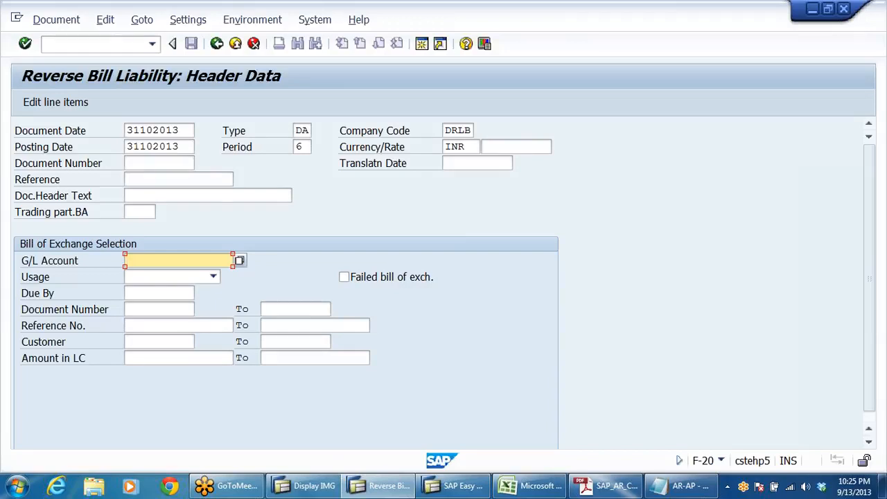
pyautogui.click(239, 260)
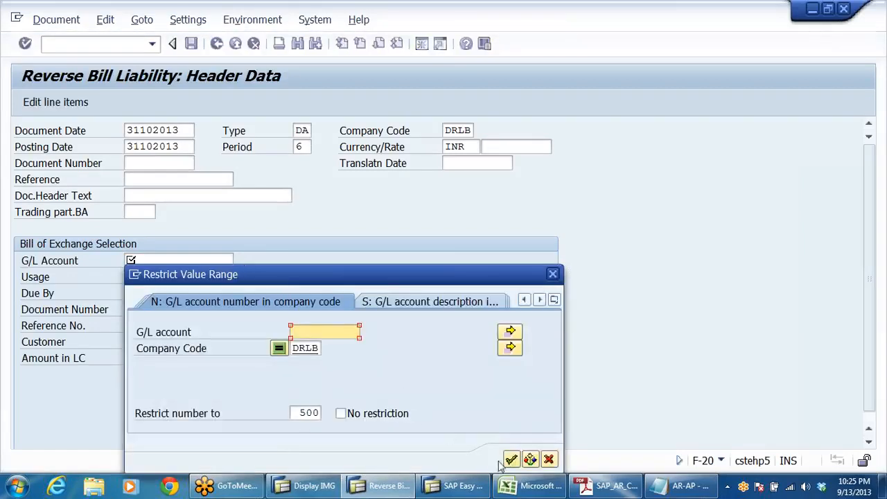
pyautogui.click(511, 459)
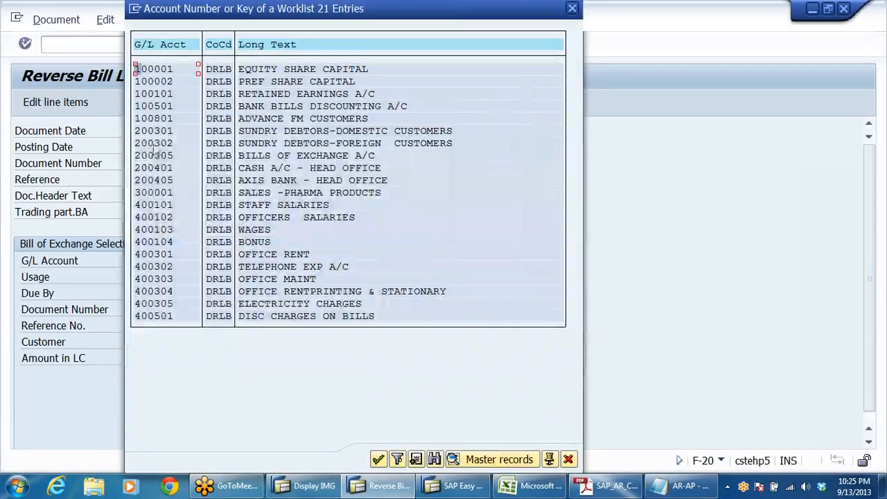
pyautogui.click(169, 155)
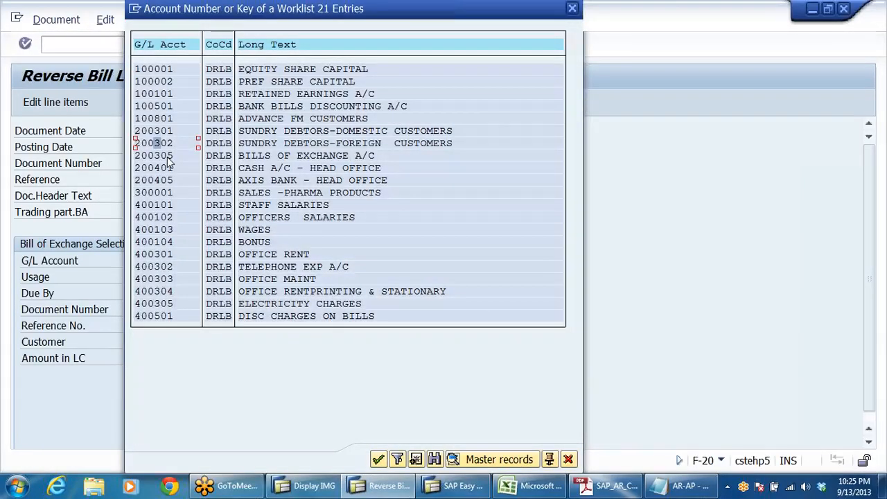
pyautogui.doubleClick(274, 159)
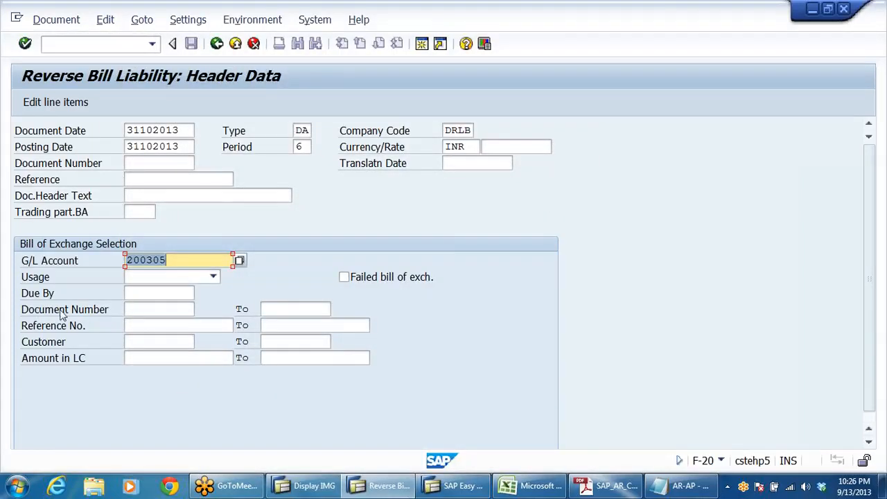
# Step: Set the Due By date of the bill of exchange selection to 31102013, matching the posting date
pyautogui.click(160, 293)
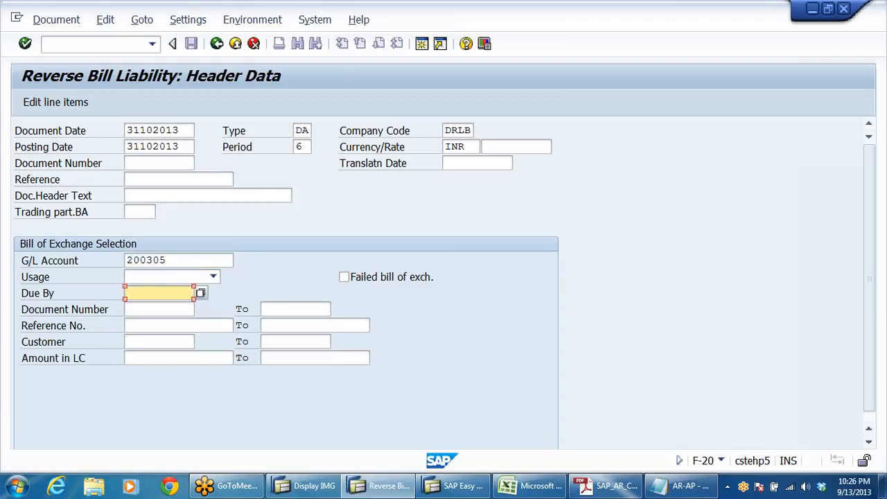
pyautogui.doubleClick(177, 147)
pyautogui.hotkey('ctrl', 'c')
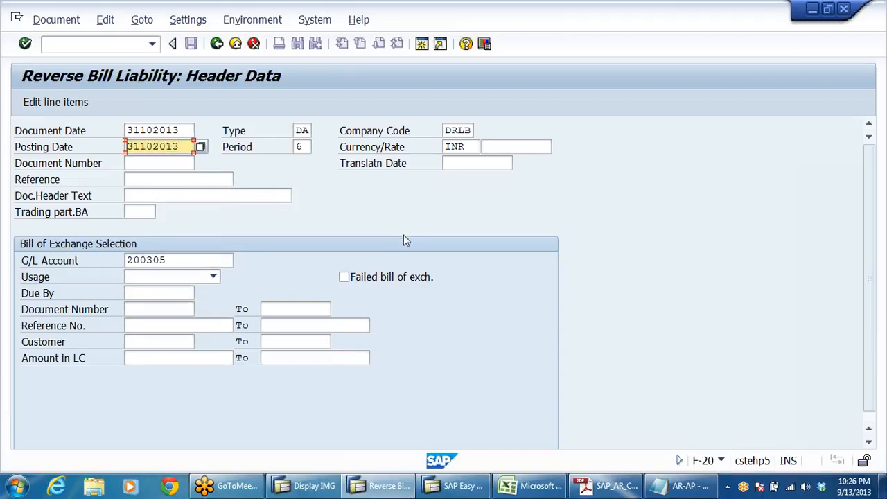
pyautogui.click(183, 293)
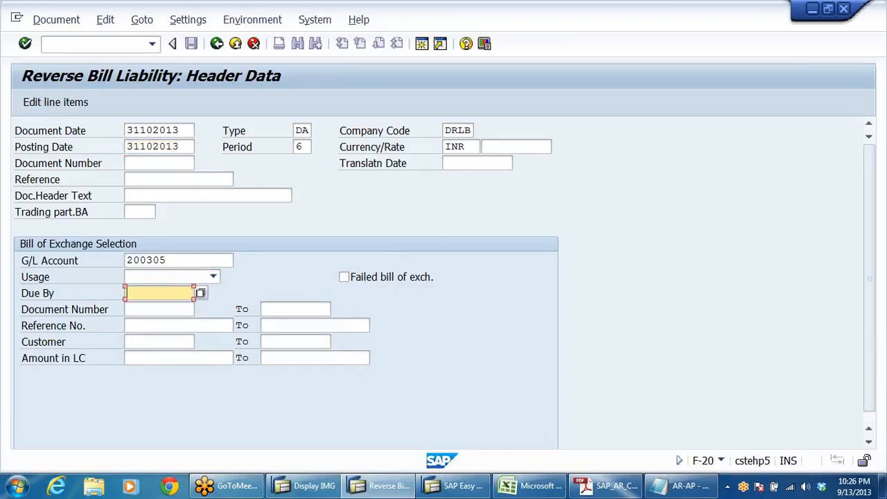
pyautogui.hotkey('ctrl', 'v')
# Step: Look up the customers of company code DRLB and choose Moon Pharma Trading as the customer to select by
pyautogui.click(70, 347)
pyautogui.click(154, 342)
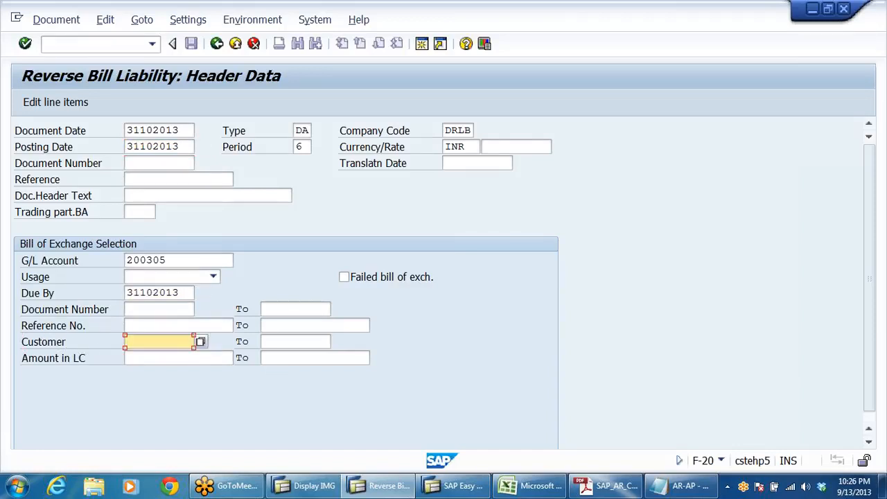
pyautogui.click(200, 343)
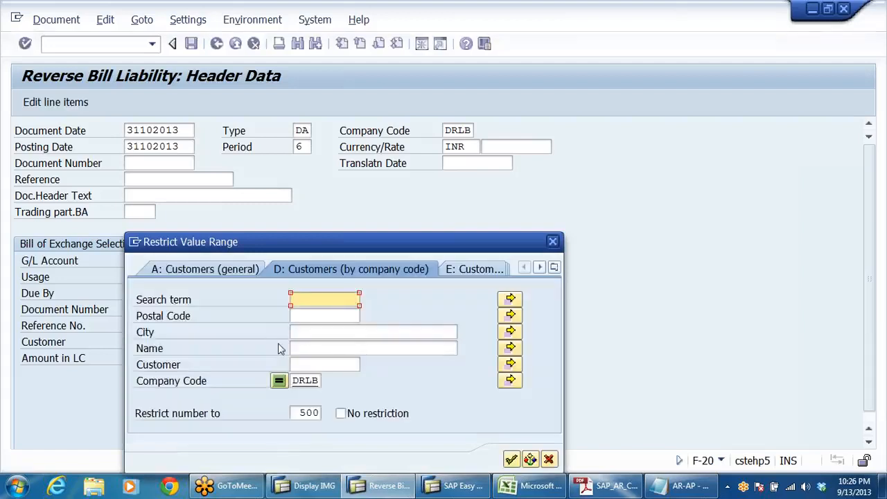
pyautogui.click(512, 460)
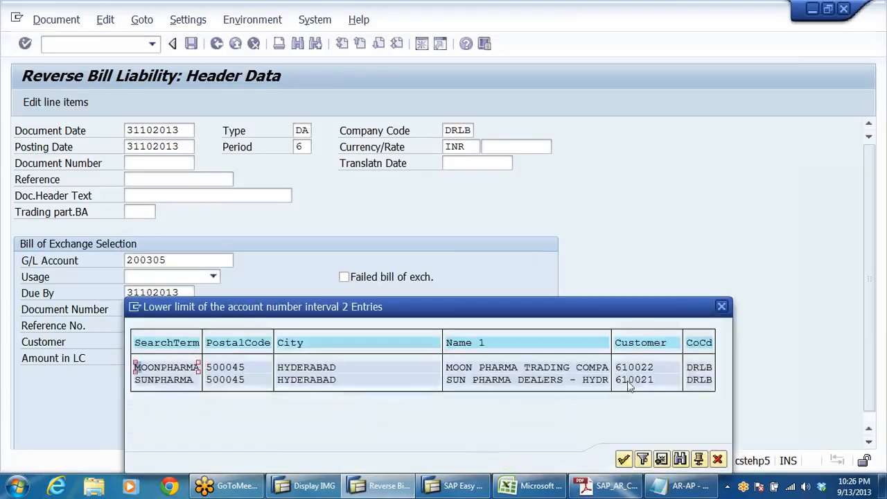
pyautogui.doubleClick(641, 375)
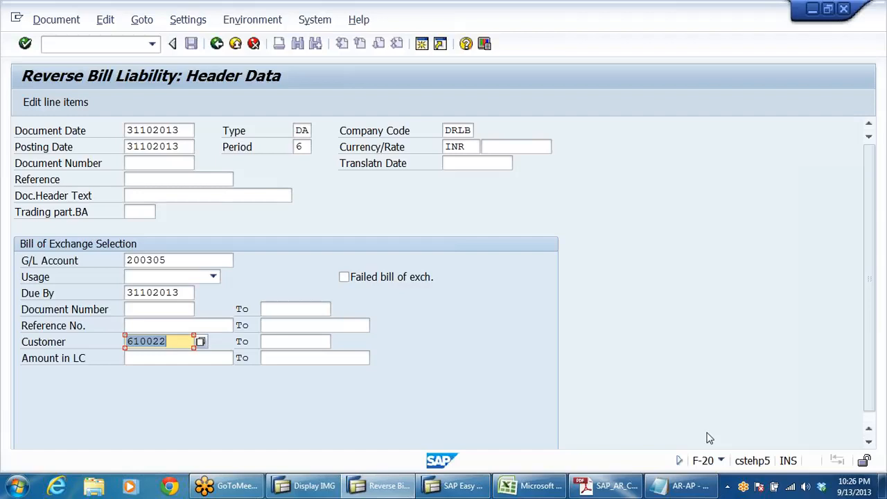
# Step: Proceed from the header data to the selection of postings and check the amount of the listed bill of exchange
pyautogui.press('Return')
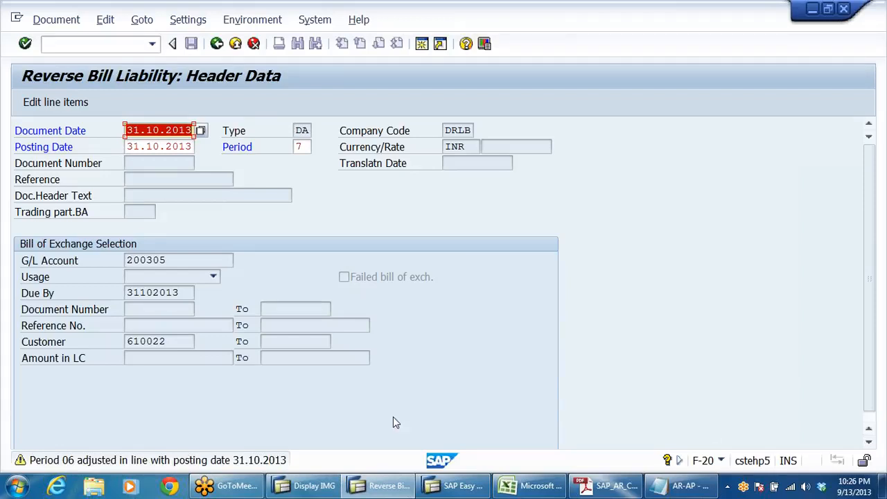
pyautogui.press('Return')
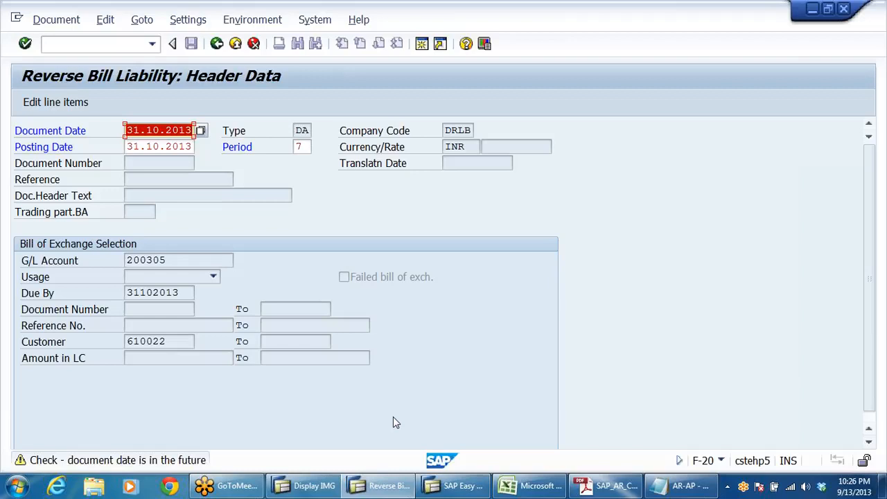
pyautogui.press('Return')
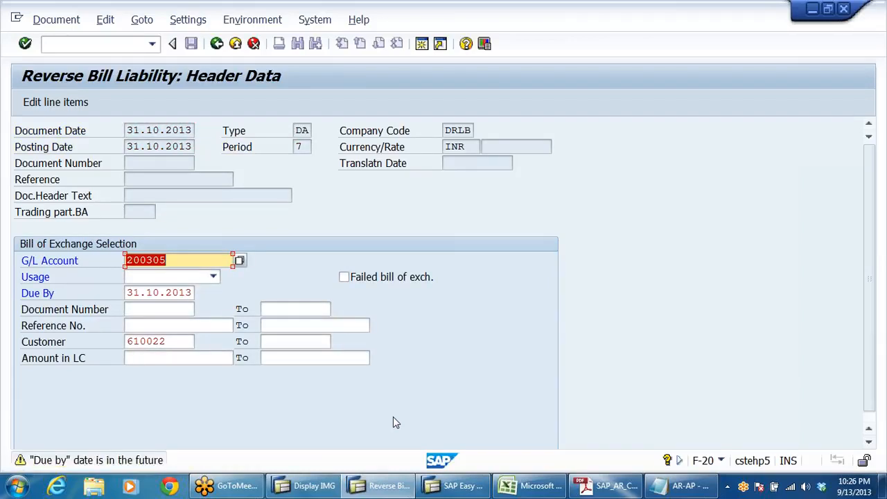
pyautogui.press('Return')
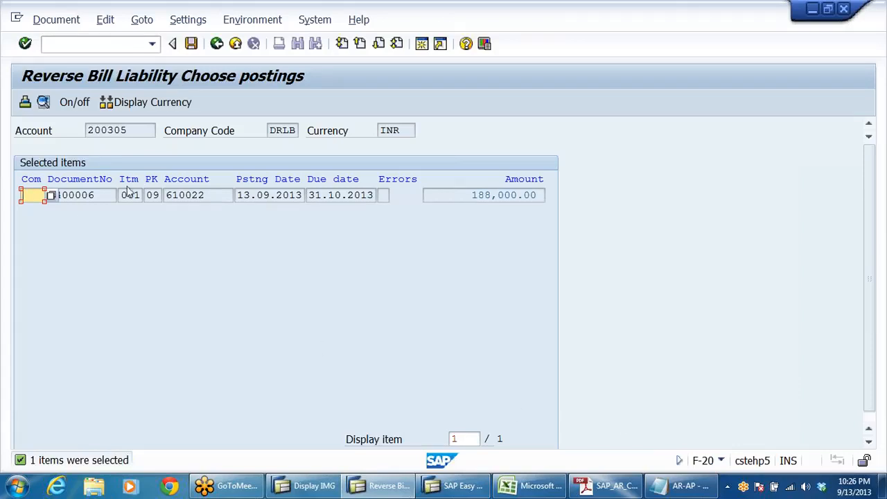
pyautogui.moveTo(472, 195); pyautogui.dragTo(632, 227)
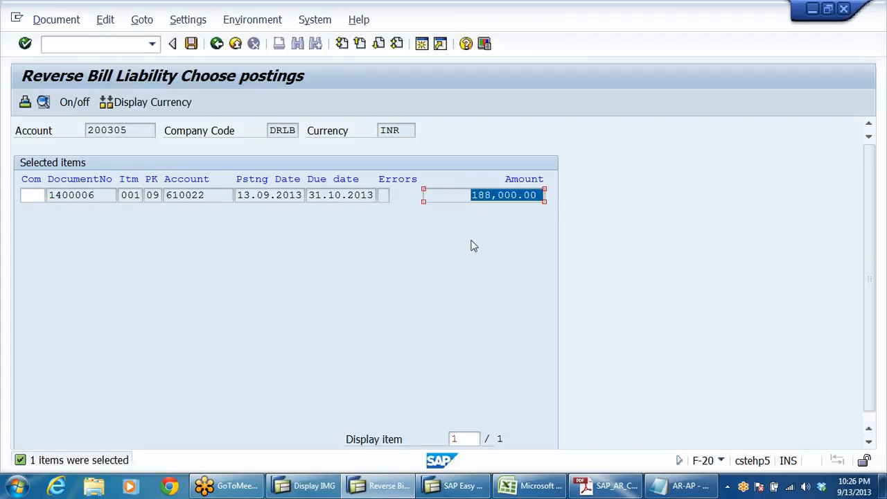
# Step: Post the bill liability reversal for the listed bill of exchange
pyautogui.click(511, 195)
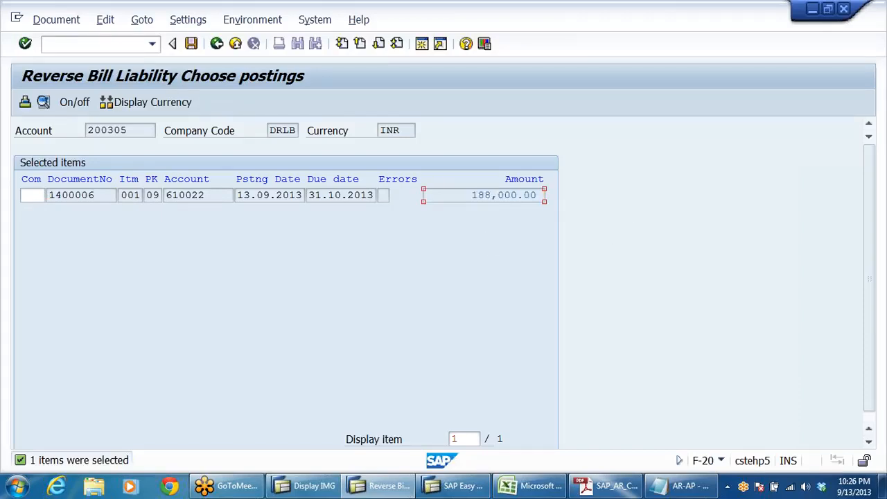
pyautogui.click(55, 22)
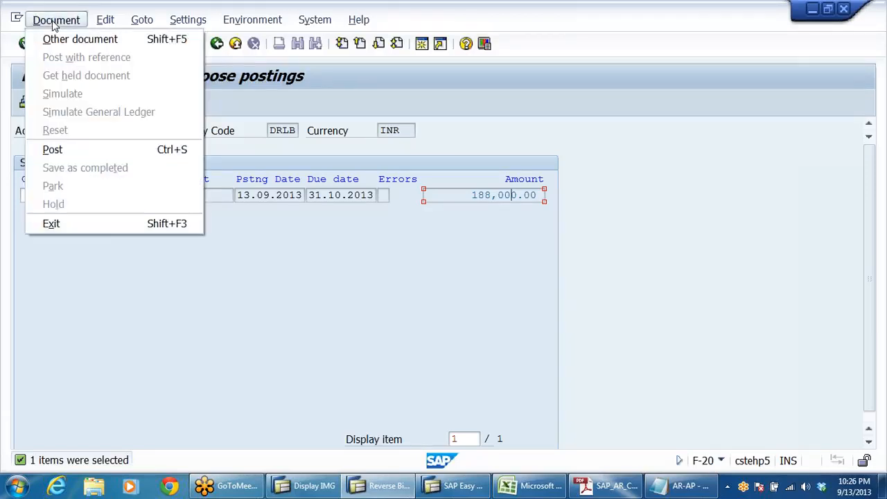
pyautogui.click(467, 110)
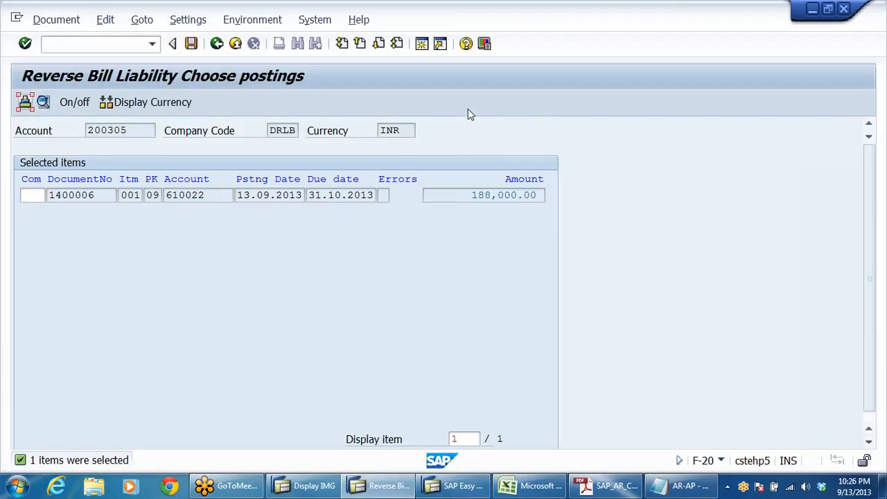
pyautogui.click(190, 44)
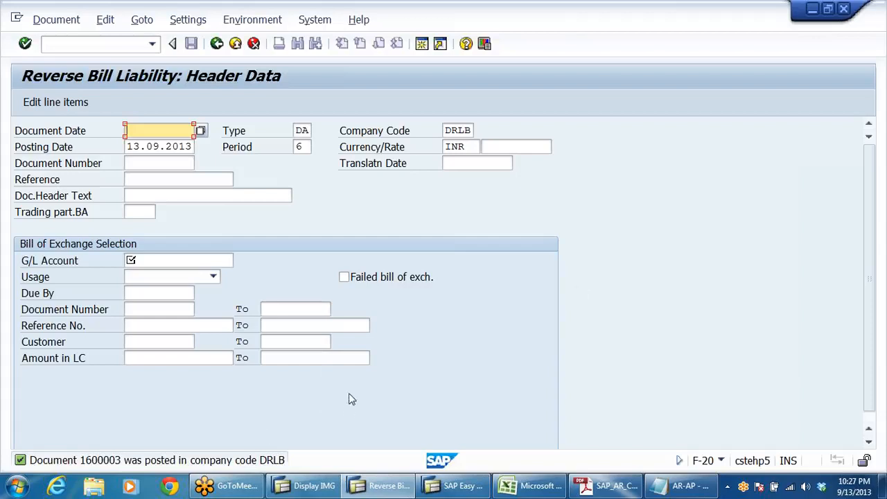
# Step: Display the posted reversal document, fit the Description column to its contents, and check the customer and bank bills discounting line items
pyautogui.click(56, 19)
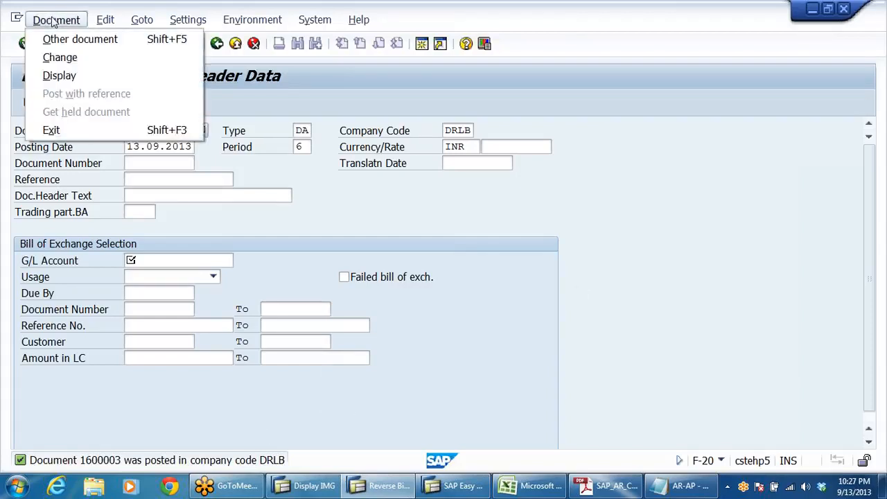
pyautogui.click(59, 75)
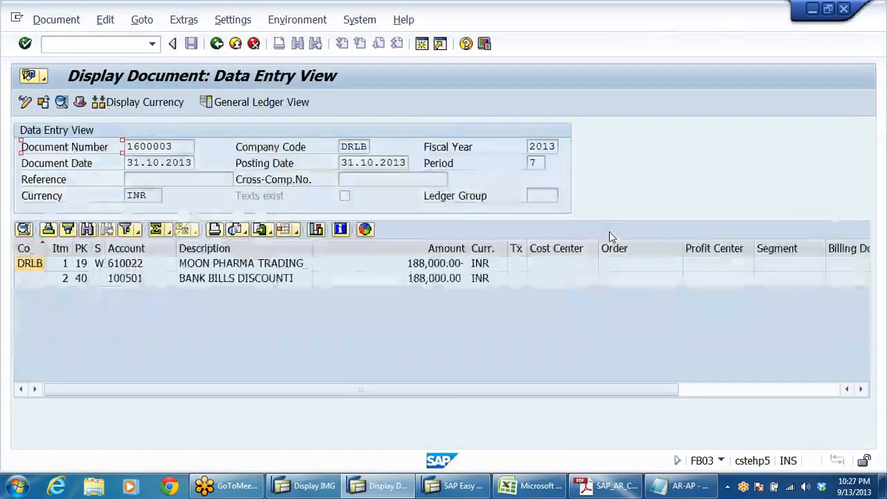
pyautogui.doubleClick(313, 247)
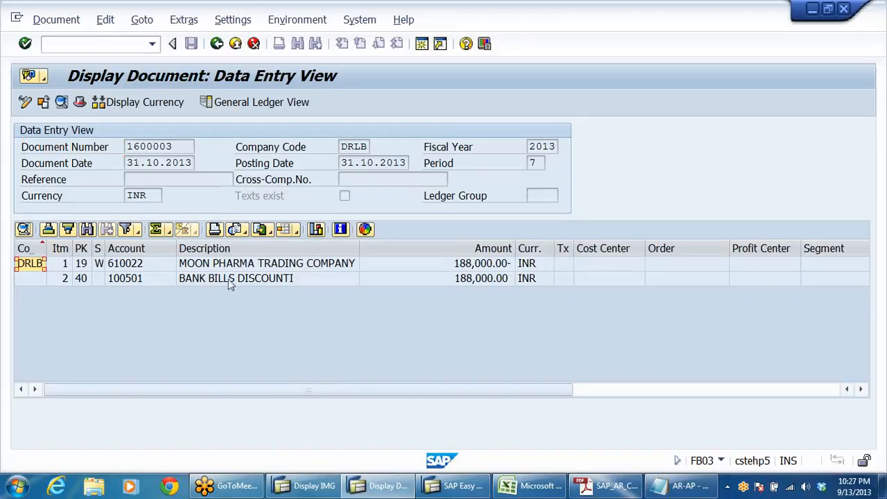
pyautogui.click(208, 267)
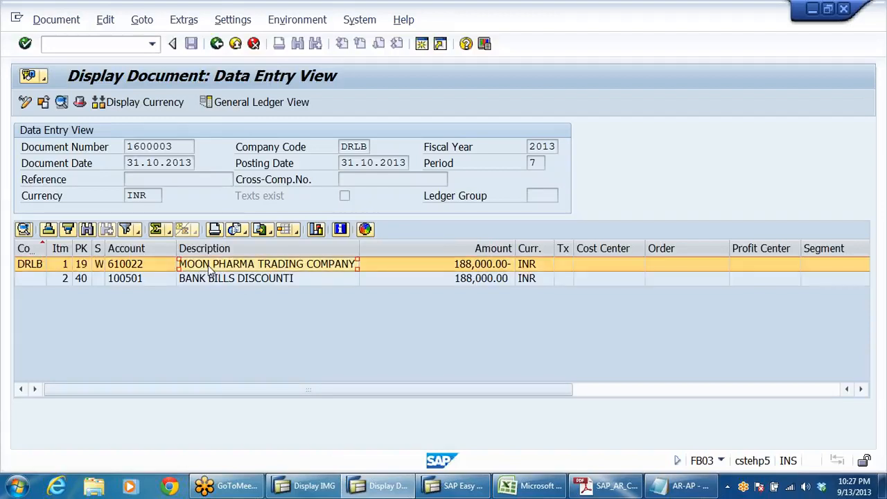
pyautogui.click(283, 281)
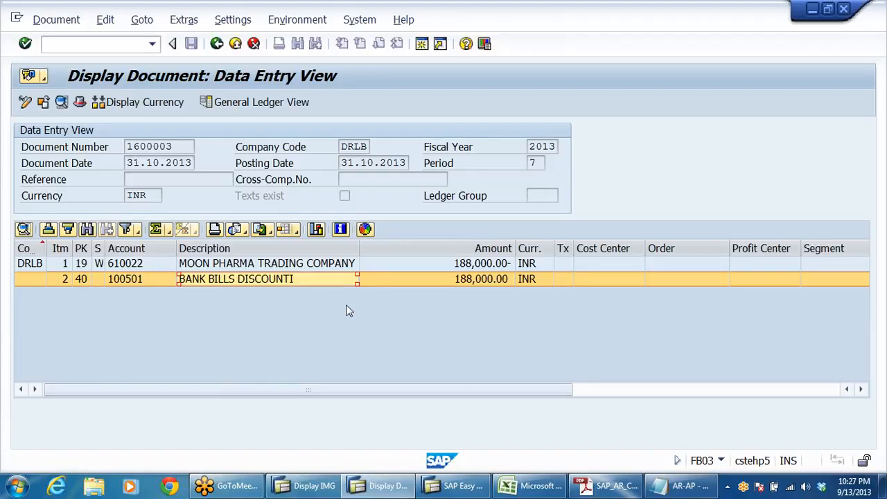
pyautogui.click(320, 267)
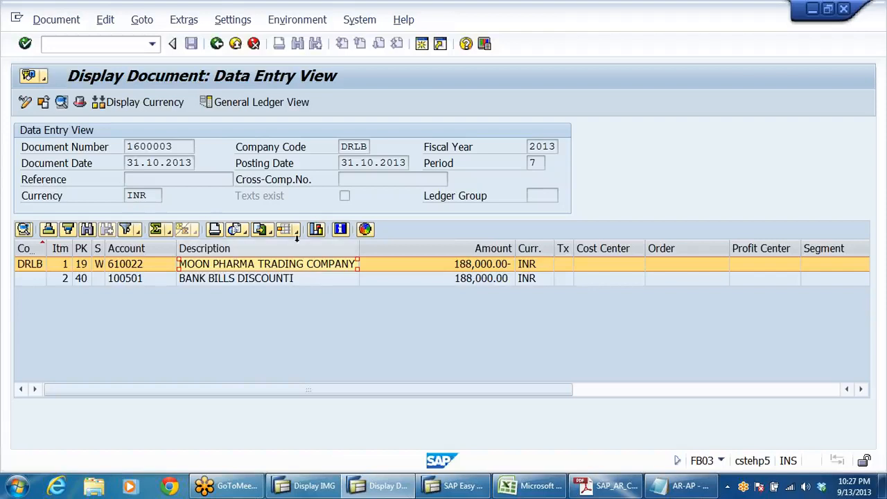
# Step: Show the document in General Ledger View and check the bills of exchange and bank bills discounting lines
pyautogui.click(253, 102)
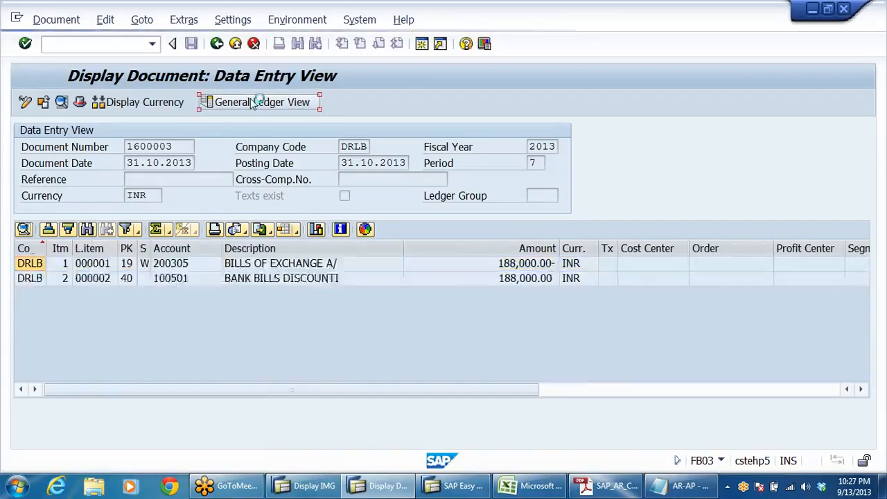
pyautogui.click(324, 299)
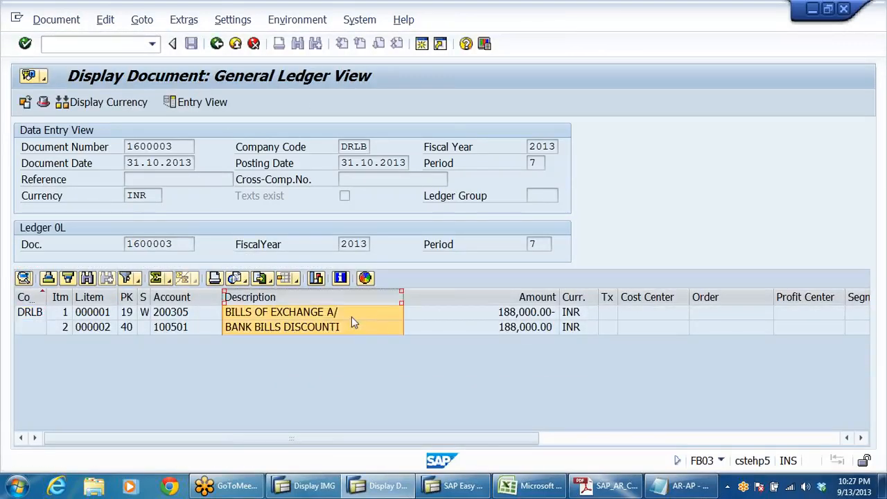
pyautogui.click(351, 316)
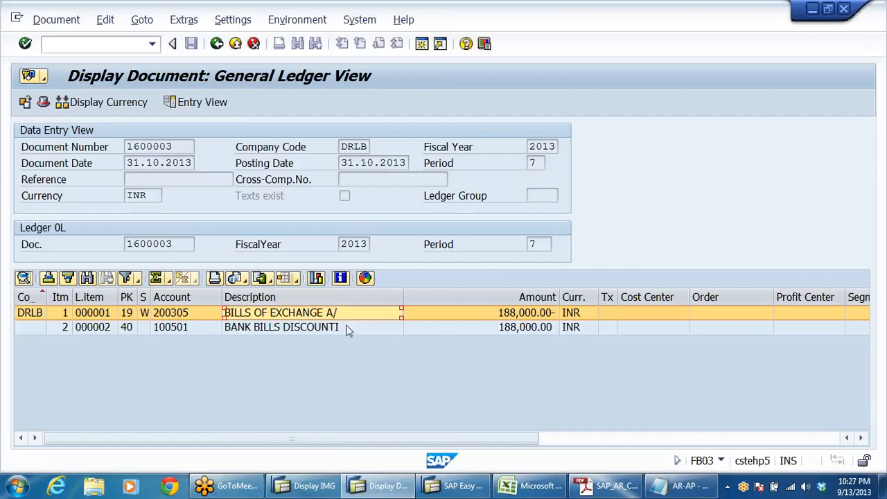
pyautogui.click(366, 328)
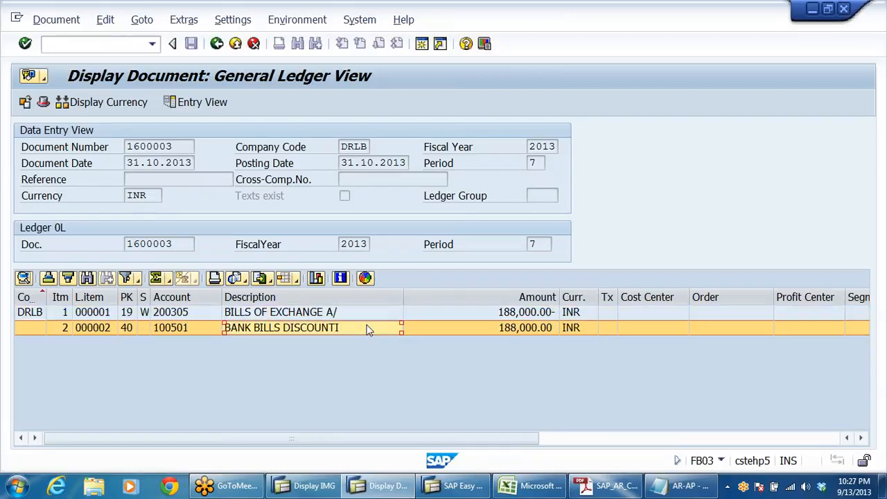
# Step: Compare the contingent liability reversal entry under point 4 of the AR-AP notes in Notepad with the posted document's lines in SAP
pyautogui.click(682, 485)
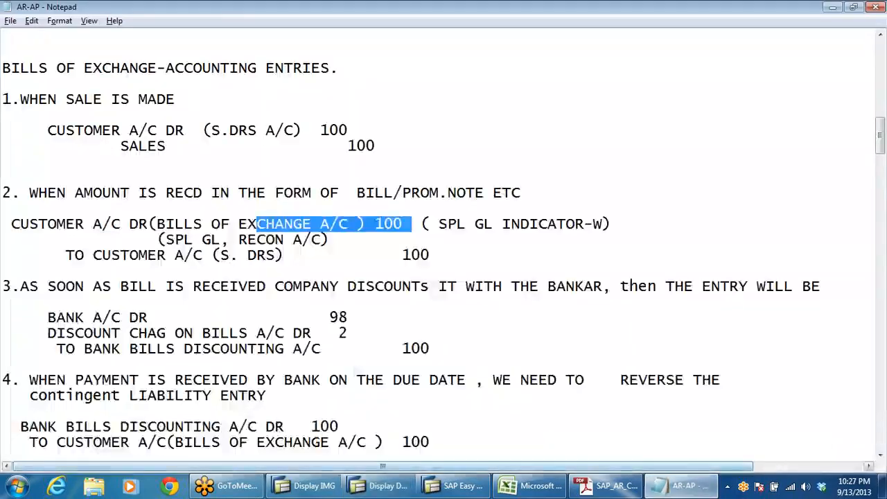
pyautogui.scroll(-4, 444, 243)
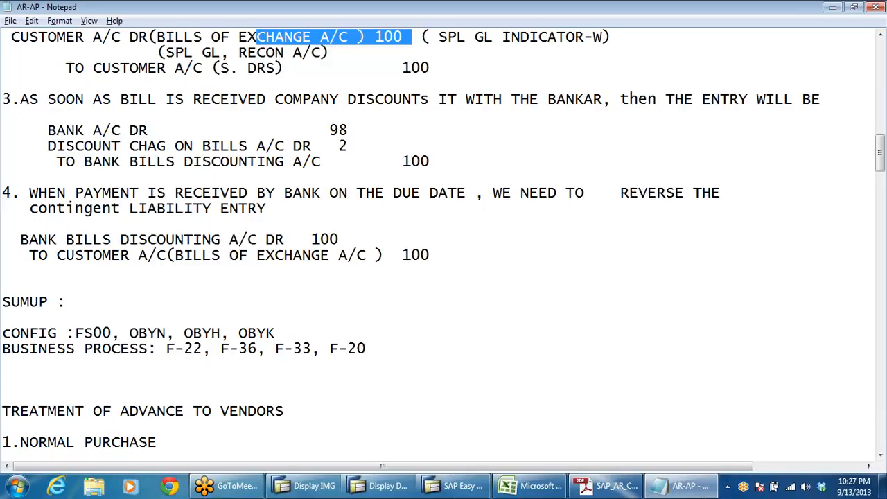
pyautogui.moveTo(347, 239); pyautogui.dragTo(266, 255)
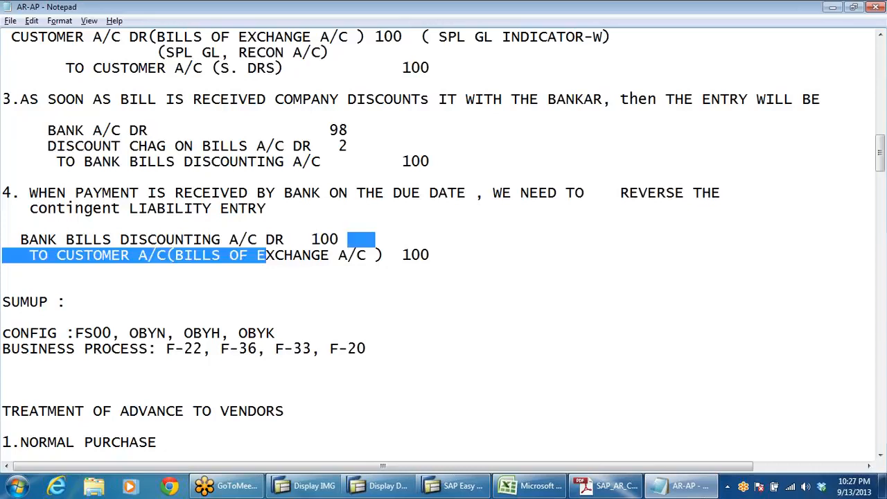
pyautogui.hotkey('alt', 'Tab')
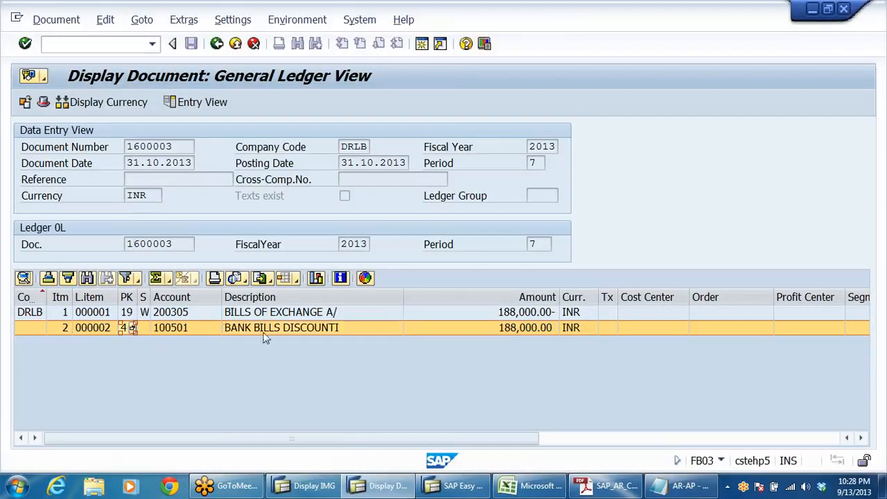
pyautogui.hotkey('alt', 'Tab')
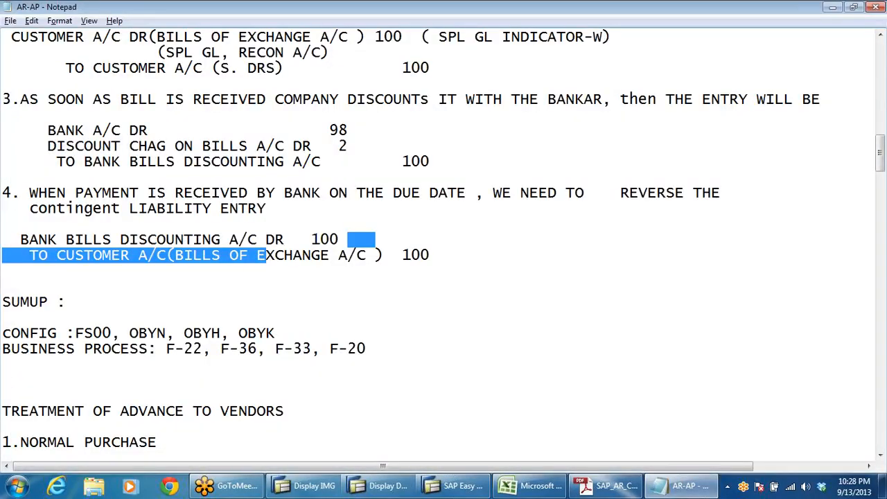
pyautogui.click(3, 223)
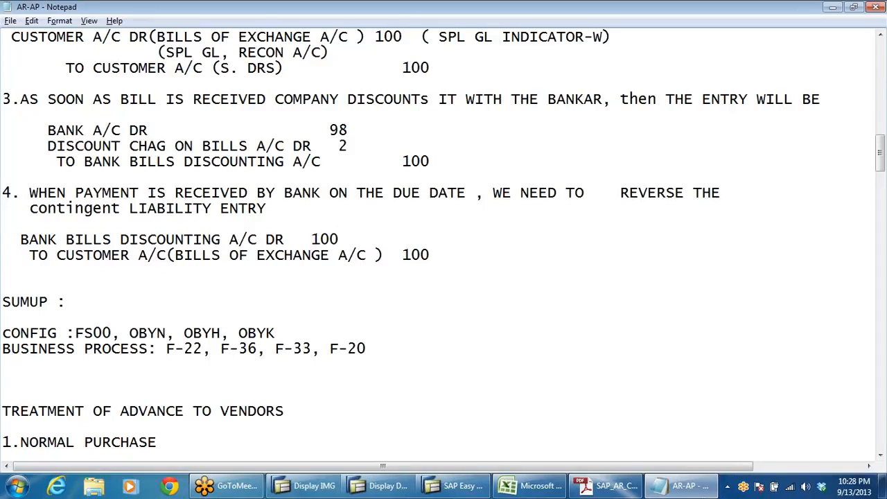
pyautogui.hotkey('alt', 'Tab')
pyautogui.click(286, 317)
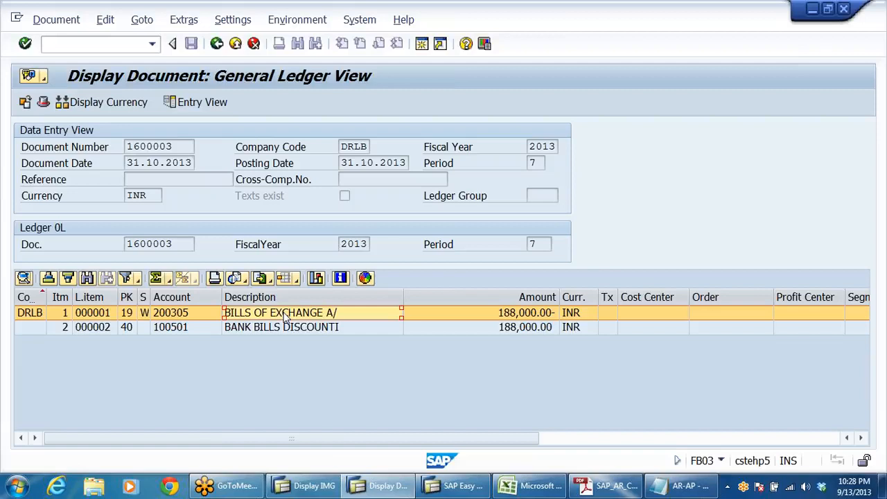
pyautogui.click(333, 328)
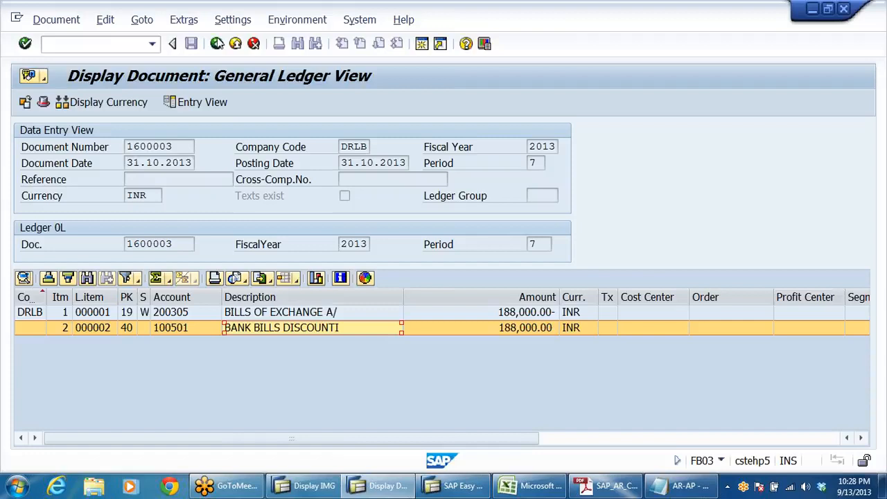
# Step: Exit the document and the F-20 transaction, and display the FS10N balances of G/L account 100501 for company code DRLB, fiscal year 2013
pyautogui.click(217, 43)
pyautogui.click(217, 43)
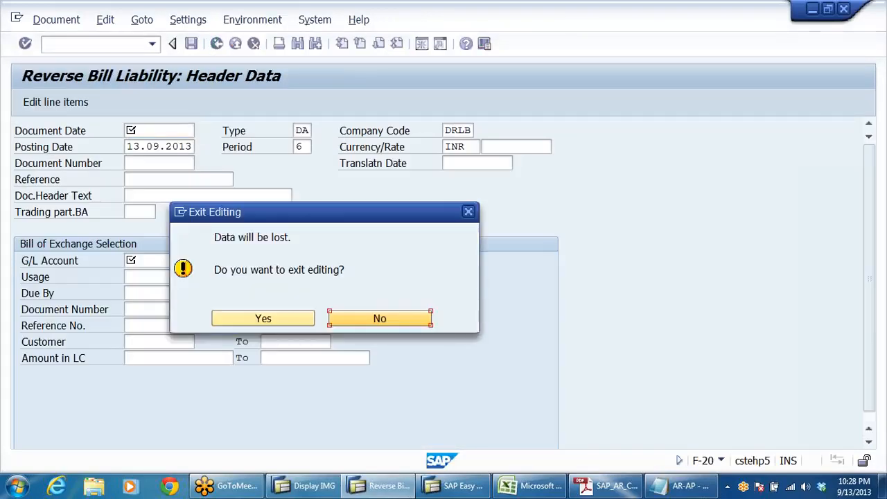
pyautogui.click(266, 320)
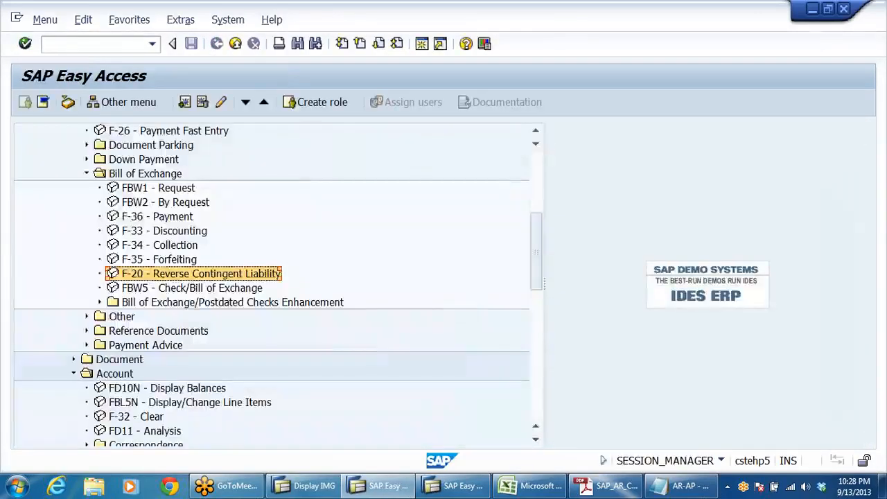
pyautogui.click(152, 44)
pyautogui.click(80, 63)
pyautogui.click(25, 44)
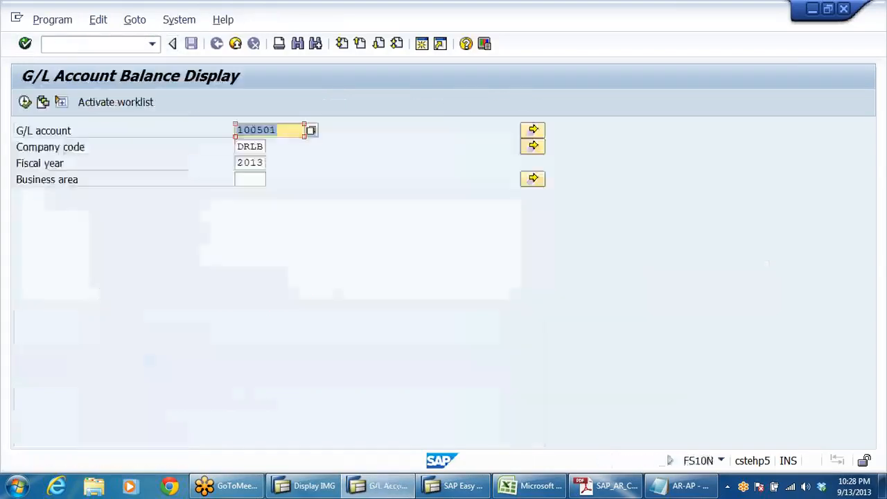
pyautogui.click(25, 102)
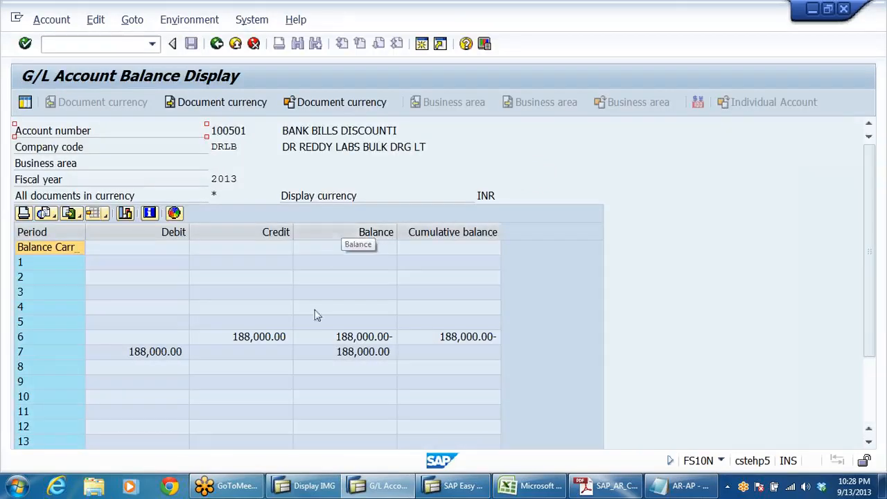
# Step: Check the period 6 credit and period 7 debit, view the line items behind the period 7 balance, and return to the balance display
pyautogui.click(126, 355)
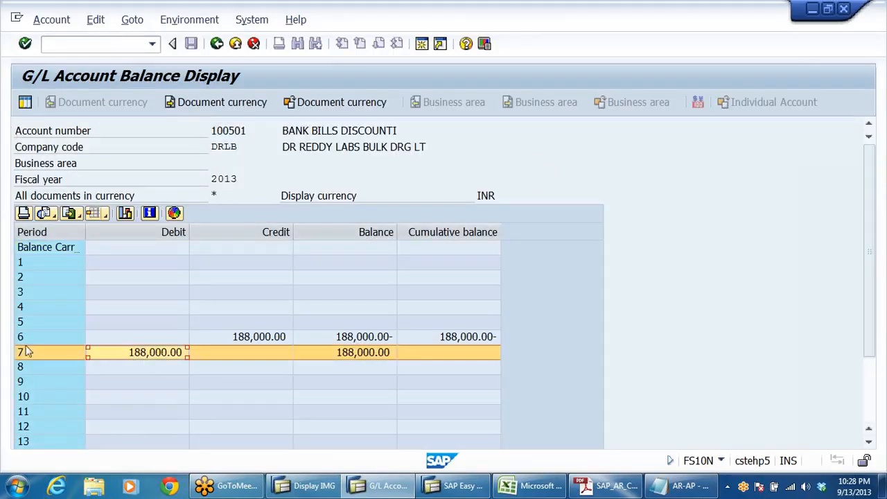
pyautogui.click(258, 338)
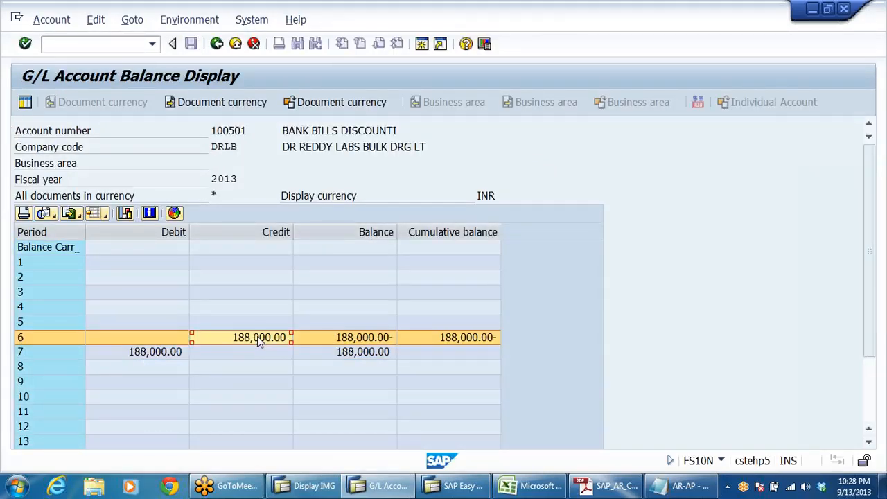
pyautogui.click(170, 353)
pyautogui.click(345, 355)
pyautogui.doubleClick(345, 354)
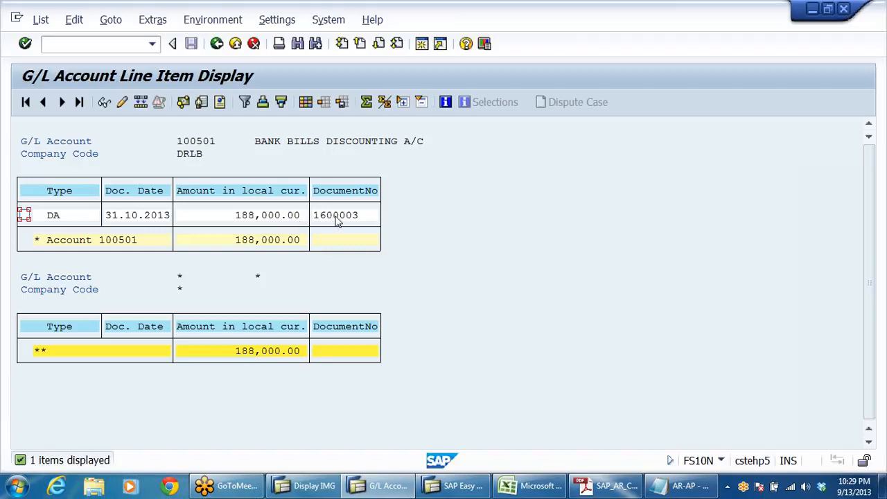
pyautogui.click(216, 44)
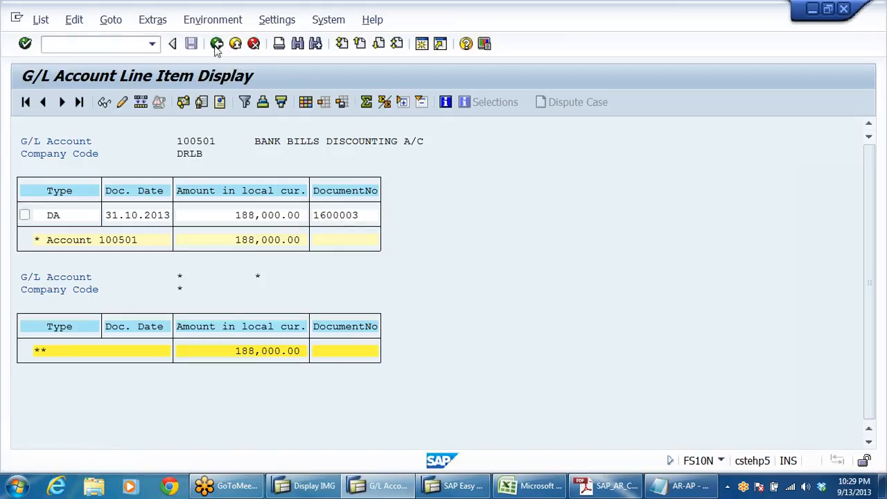
# Step: Compare the period 6 and 7 postings of the account and open the line items behind the period 7 cumulative balance
pyautogui.click(454, 354)
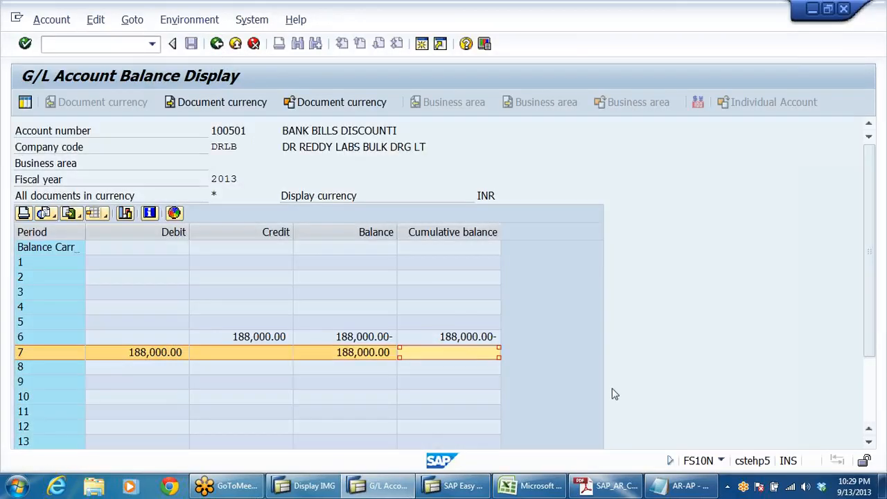
pyautogui.click(270, 338)
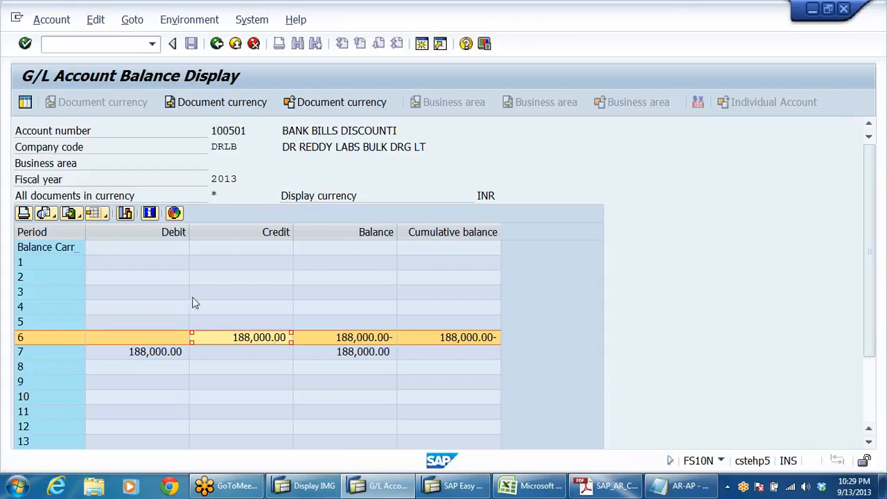
pyautogui.click(151, 353)
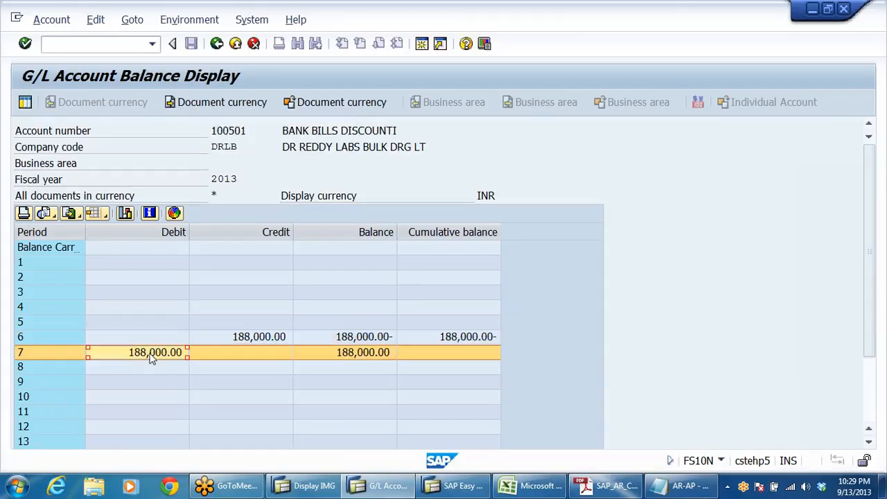
pyautogui.click(357, 355)
pyautogui.click(445, 356)
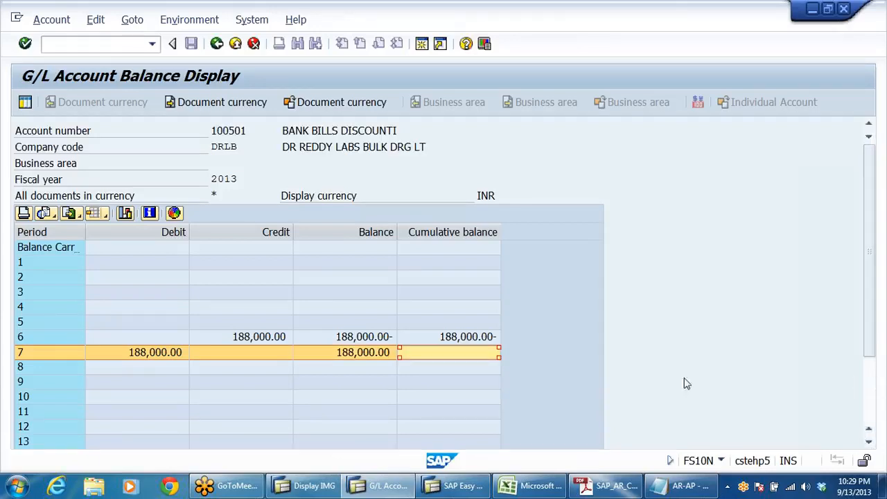
pyautogui.doubleClick(473, 359)
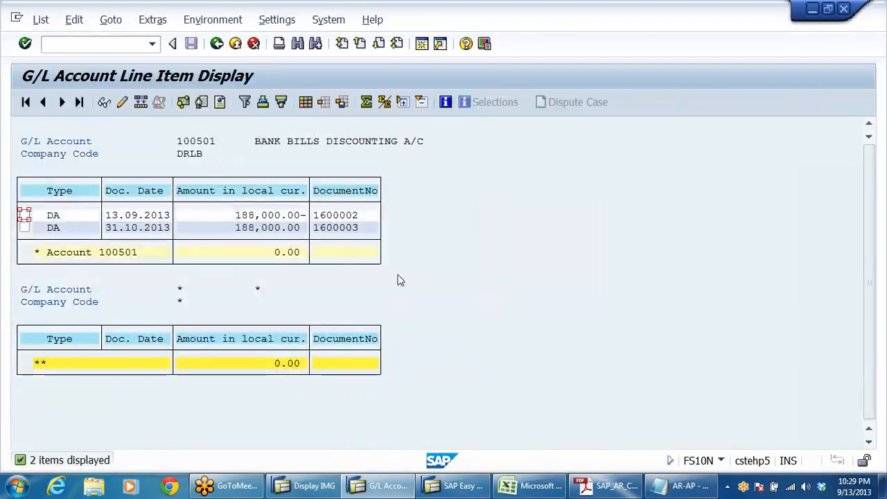
# Step: Check the line item total of account 100501, view the items behind the period 7 balance, and return to the balance display
pyautogui.click(271, 252)
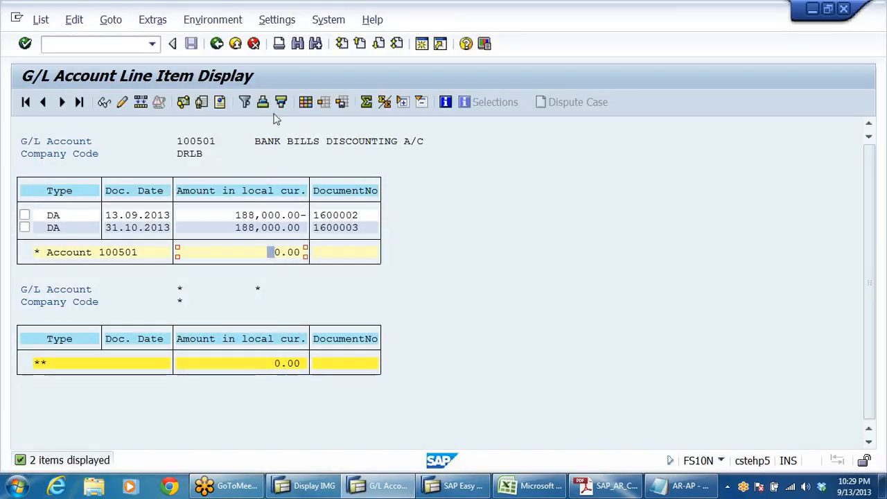
pyautogui.click(216, 45)
pyautogui.doubleClick(373, 352)
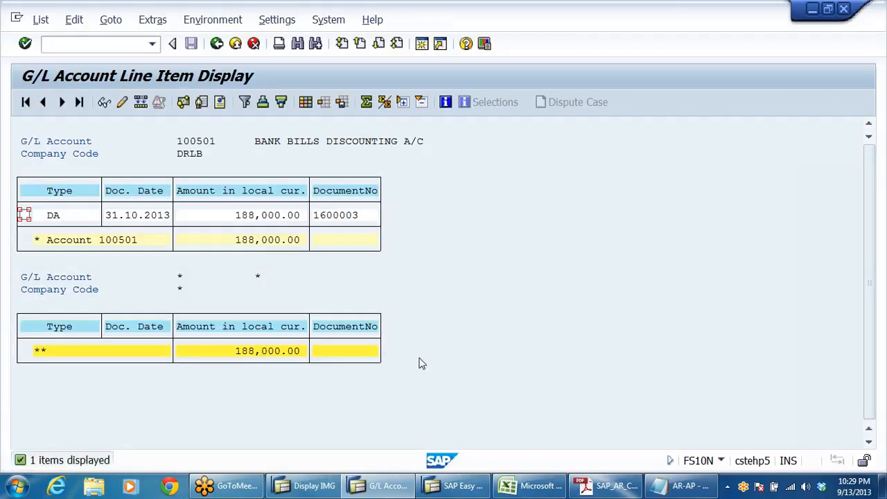
pyautogui.click(216, 44)
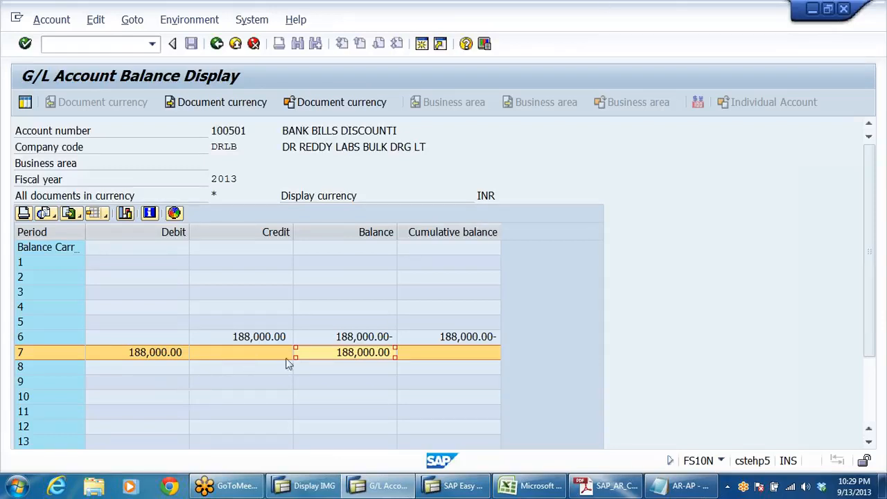
# Step: Display the FS10N balances of G/L account 200305 for company code DRLB, fiscal year 2013
pyautogui.click(216, 45)
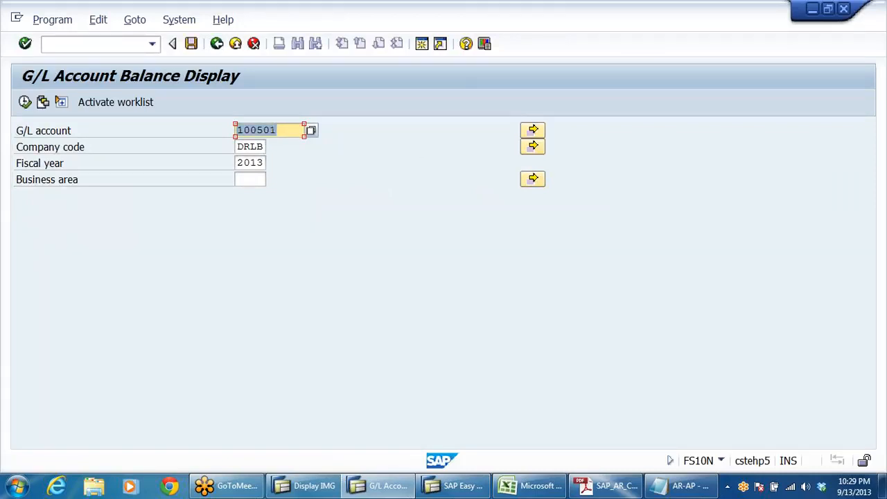
pyautogui.write('20030')
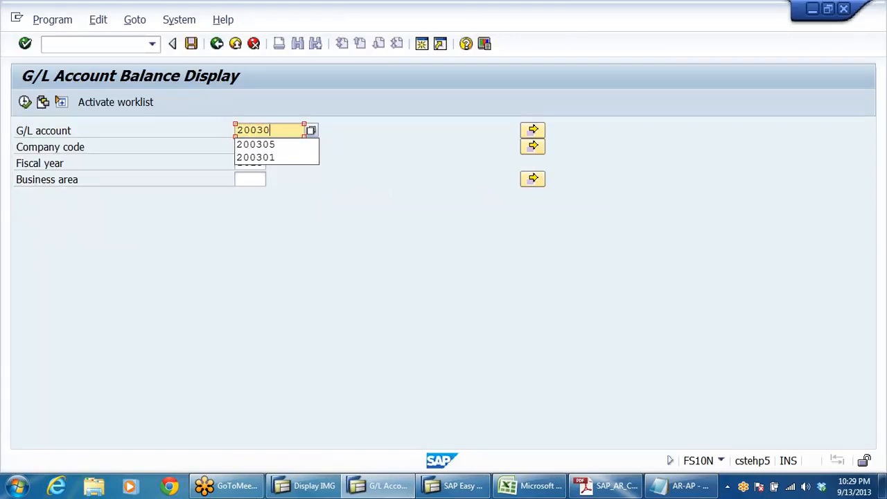
pyautogui.write('5')
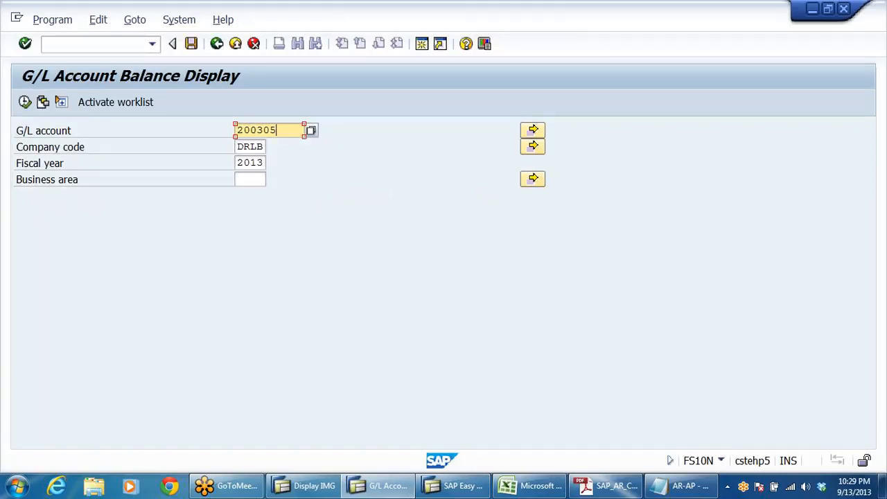
pyautogui.click(25, 102)
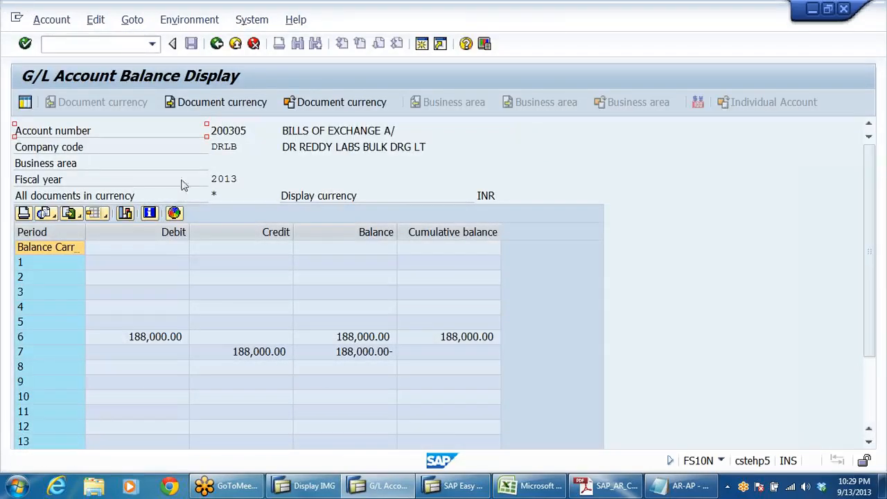
# Step: Compare the period 6 debit with the period 7 credit of the bills of exchange account and exit the balance display transaction
pyautogui.click(165, 339)
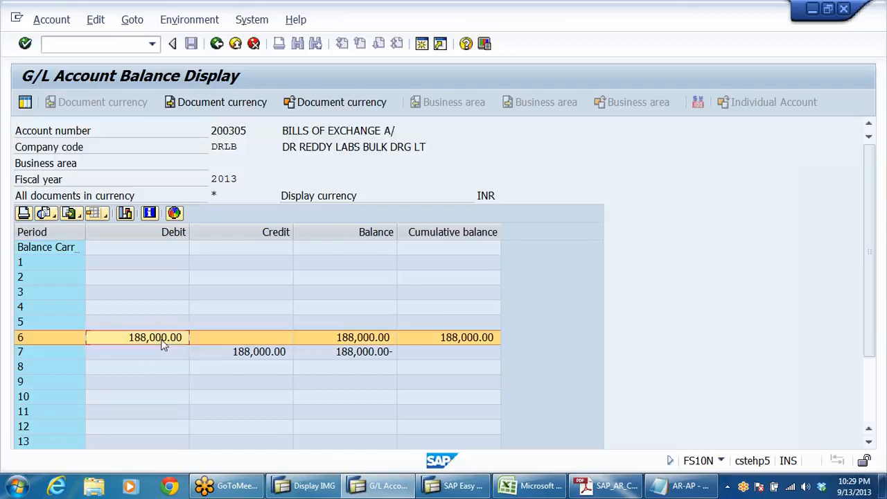
pyautogui.click(223, 351)
pyautogui.click(475, 355)
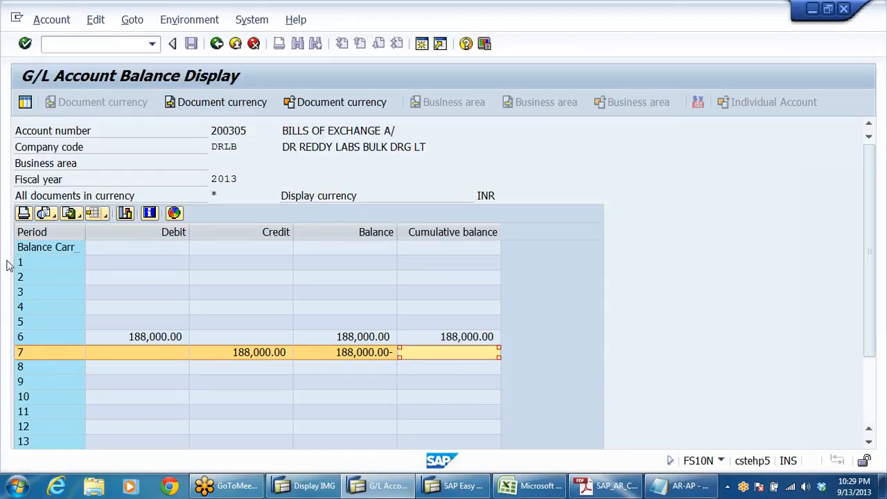
pyautogui.click(217, 44)
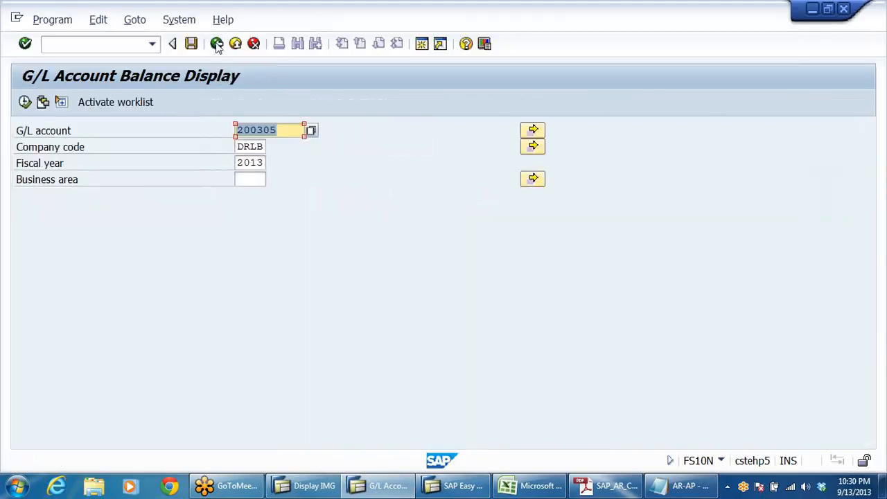
pyautogui.click(217, 44)
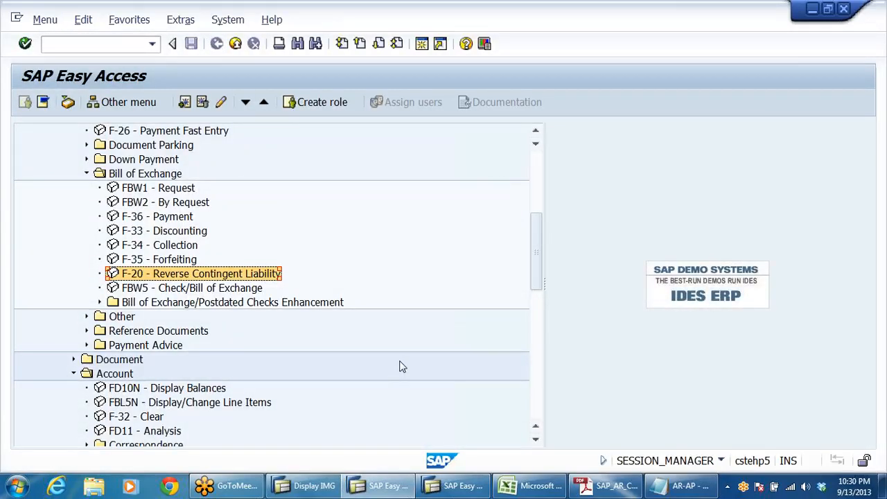
# Step: Review the configuration transaction codes FS00, OBYN, OBYH and OBYK in the SUMUP section of the AR-AP notes in Notepad
pyautogui.click(683, 488)
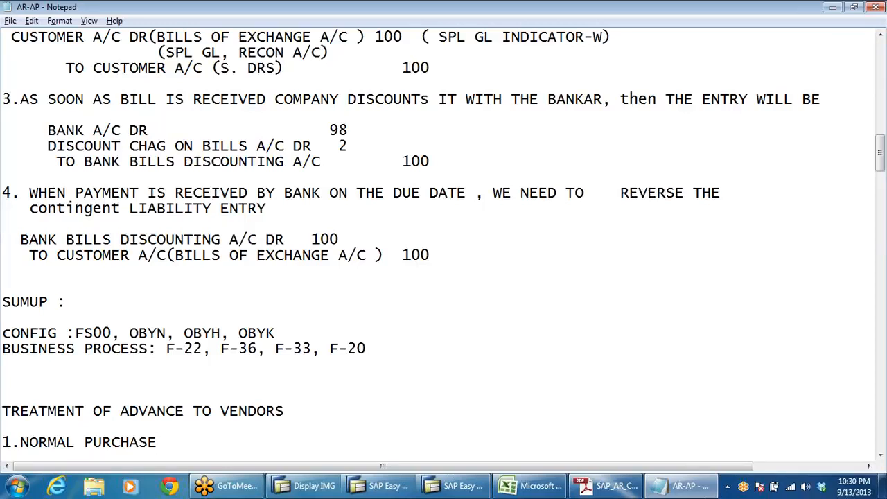
pyautogui.moveTo(84, 333); pyautogui.dragTo(112, 334)
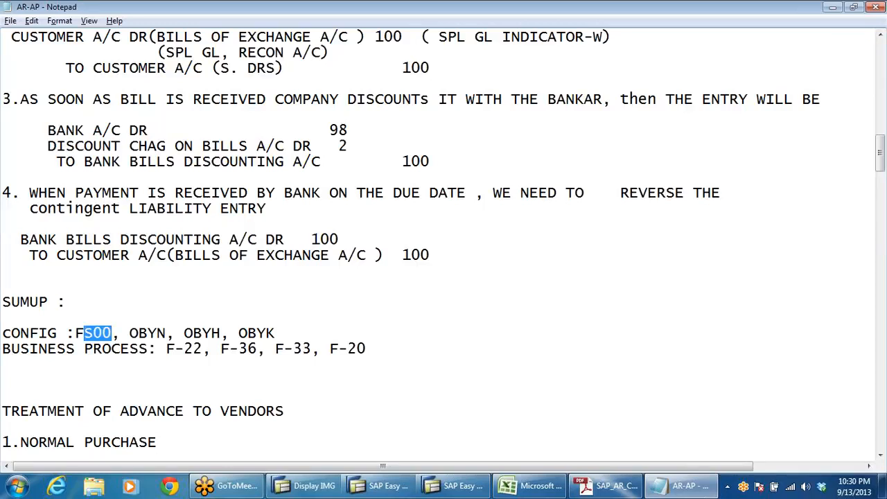
pyautogui.click(66, 333)
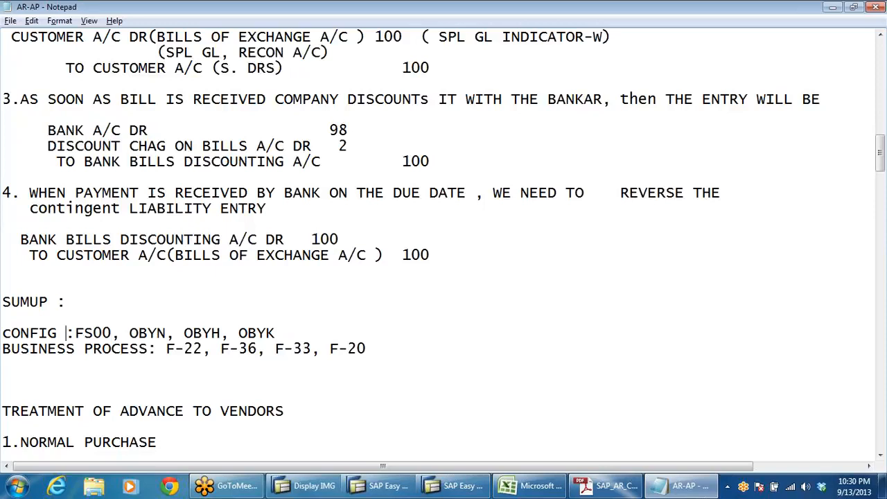
pyautogui.moveTo(111, 333); pyautogui.dragTo(75, 333)
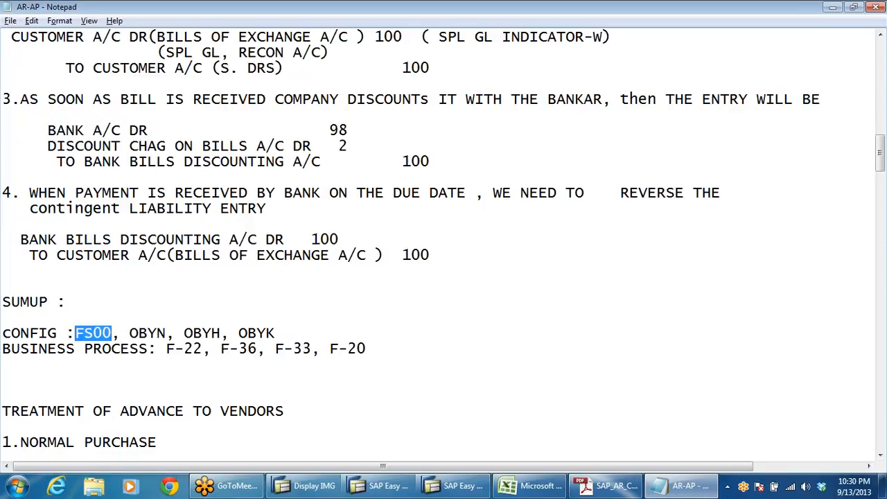
pyautogui.click(157, 333)
pyautogui.click(203, 334)
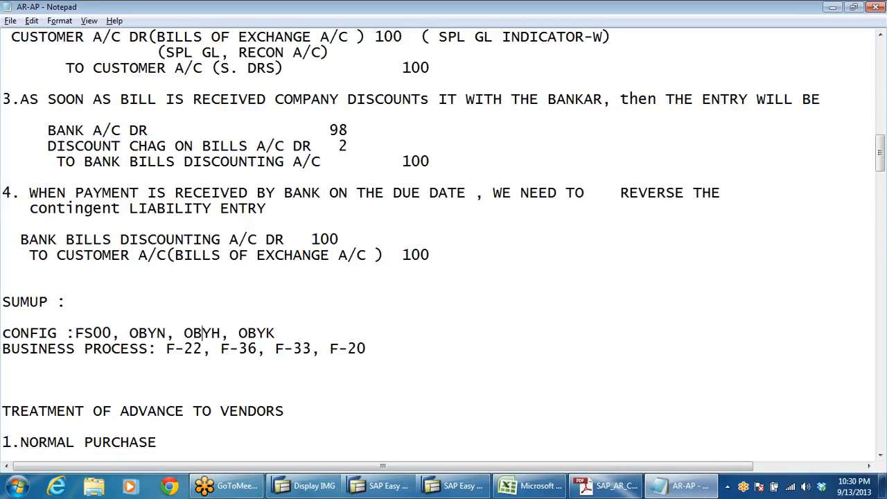
pyautogui.click(275, 333)
pyautogui.click(176, 333)
pyautogui.click(212, 333)
pyautogui.click(275, 333)
pyautogui.moveTo(275, 333); pyautogui.dragTo(29, 333)
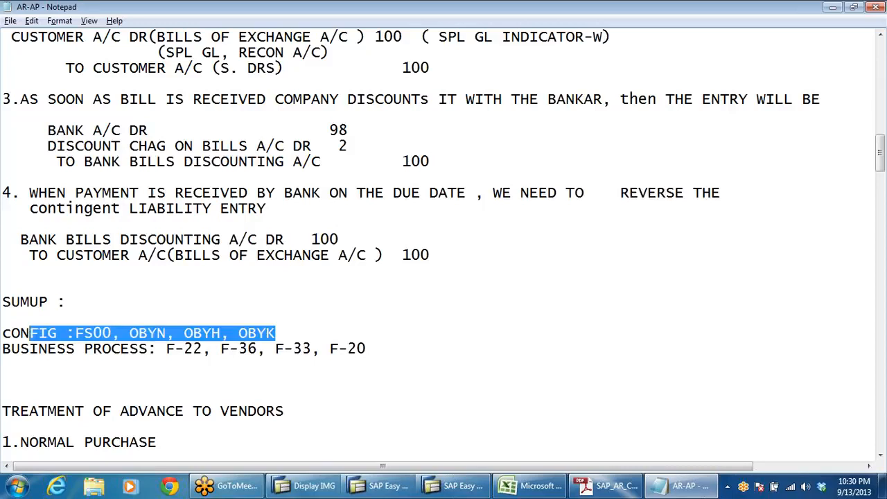
pyautogui.click(276, 333)
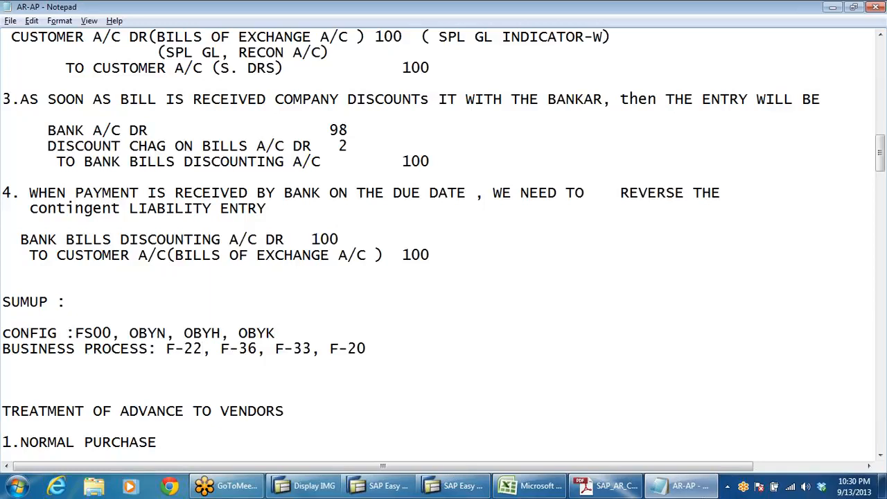
# Step: Go through the business process transaction codes F-22, F-36, F-33 and F-20 in the summary notes
pyautogui.click(203, 349)
pyautogui.click(248, 350)
pyautogui.click(366, 349)
pyautogui.hotkey('shift', 'Left')
pyautogui.hotkey('shift', 'Left')
pyautogui.hotkey('shift', 'Left')
pyautogui.hotkey('shift', 'Left')
pyautogui.hotkey('shift', 'Left')
pyautogui.hotkey('shift', 'Left')
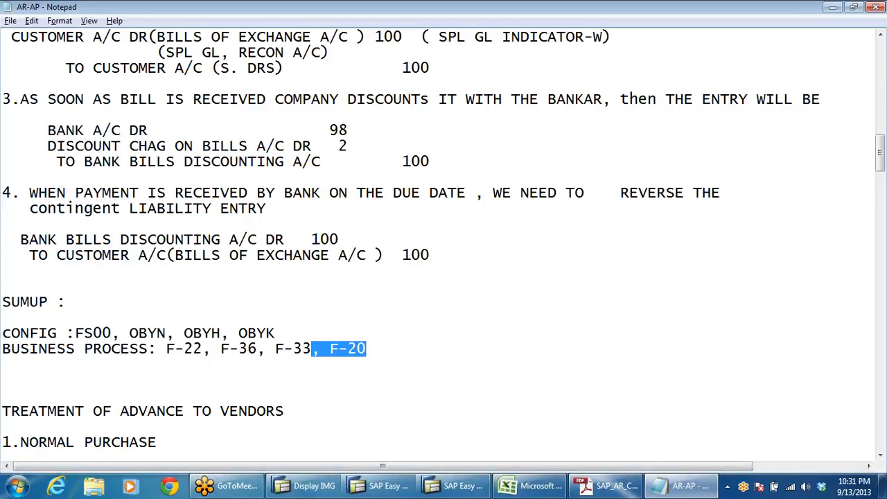
pyautogui.click(457, 486)
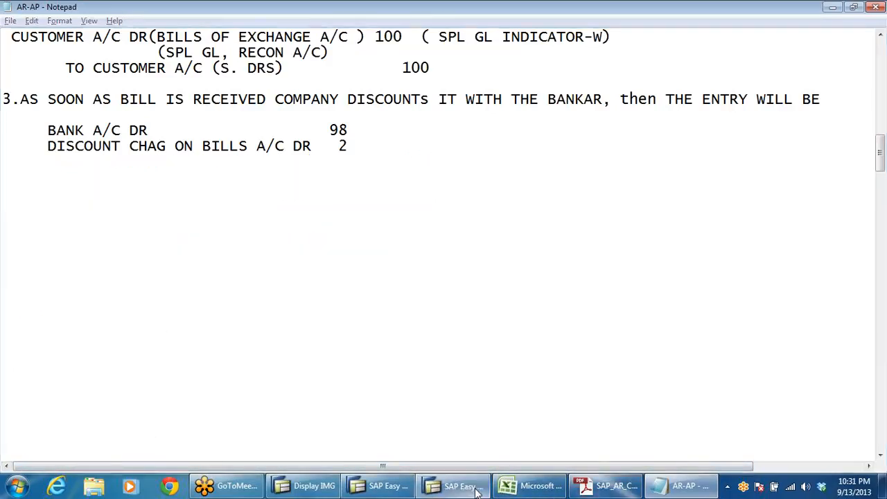
pyautogui.click(382, 487)
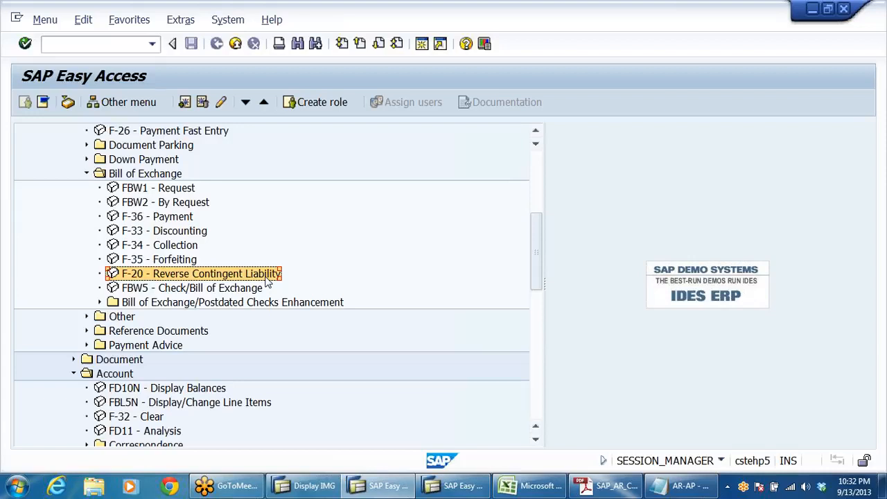
pyautogui.click(874, 49)
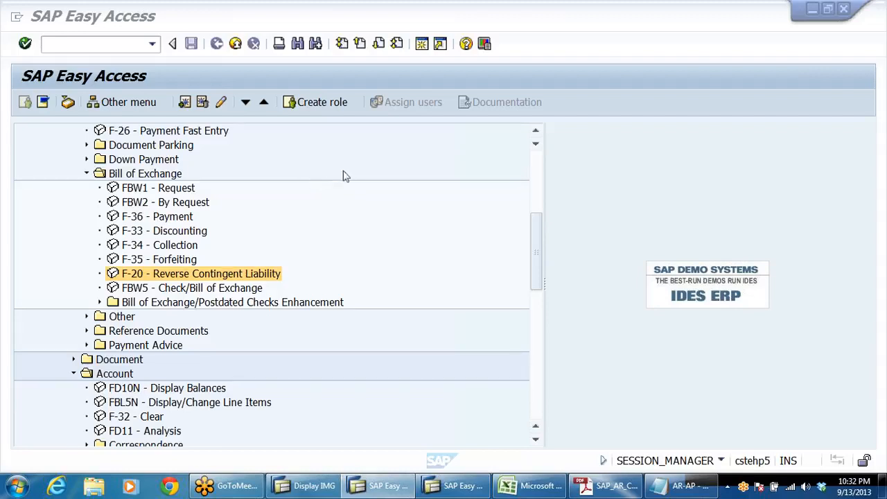
pyautogui.click(347, 267)
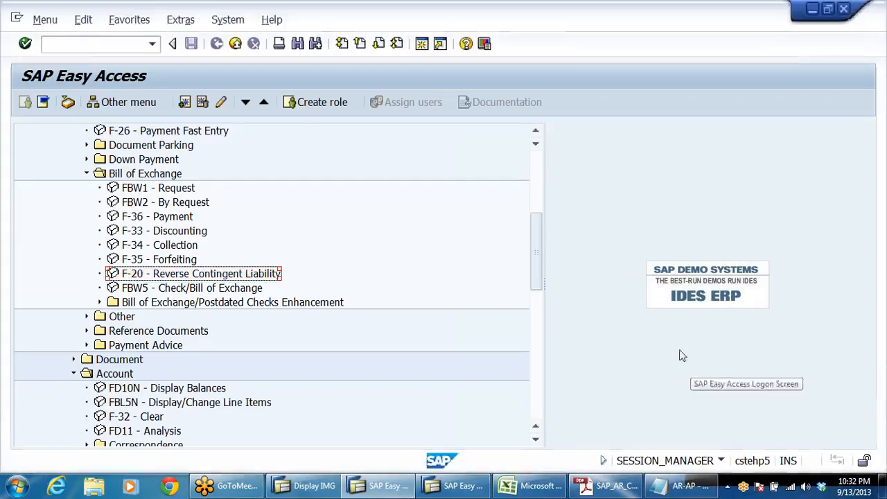
# Step: Switch to the SAP AR configuration PDF in Adobe Reader and read through the bill discounting and contingent liability reversal steps to the Dunning heading
pyautogui.hotkey('alt', 'Tab')
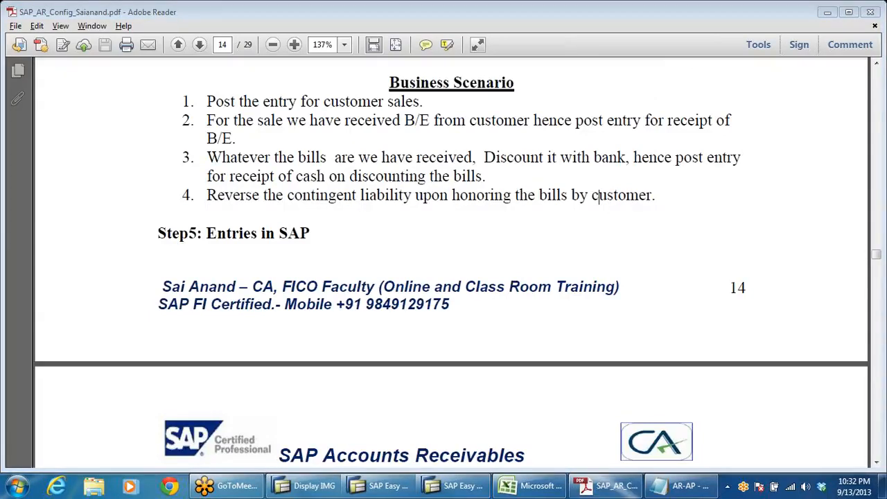
pyautogui.scroll(-20, 454, 305)
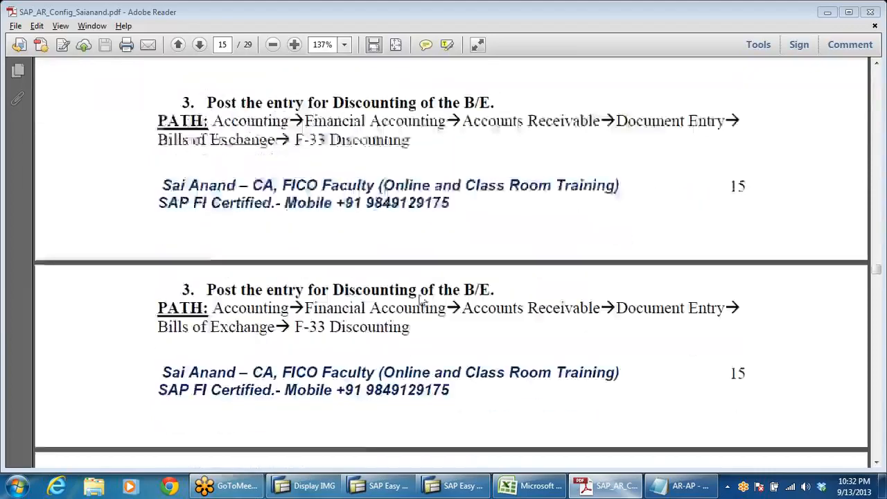
pyautogui.scroll(-5, 420, 299)
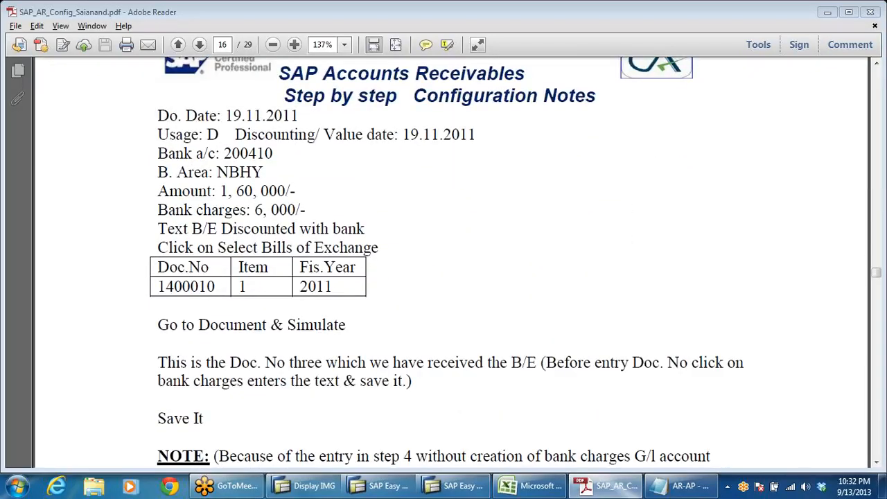
pyautogui.scroll(-5, 444, 264)
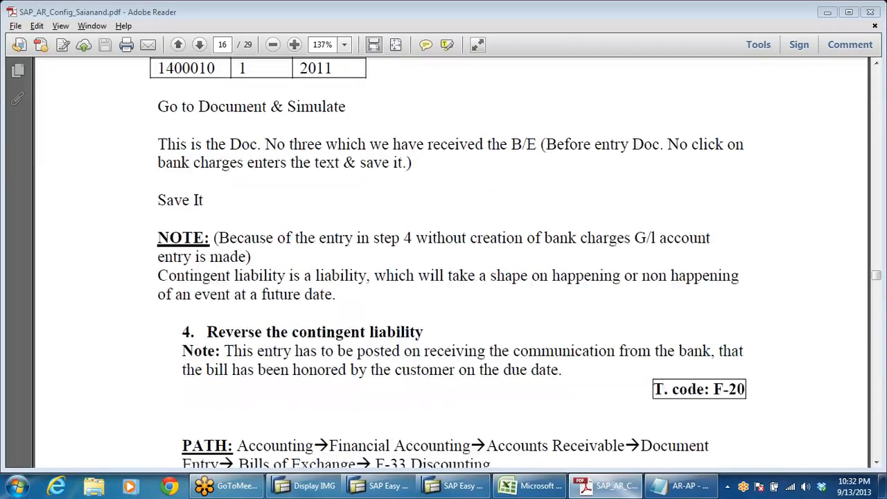
pyautogui.scroll(-4, 444, 263)
pyautogui.scroll(-8, 402, 338)
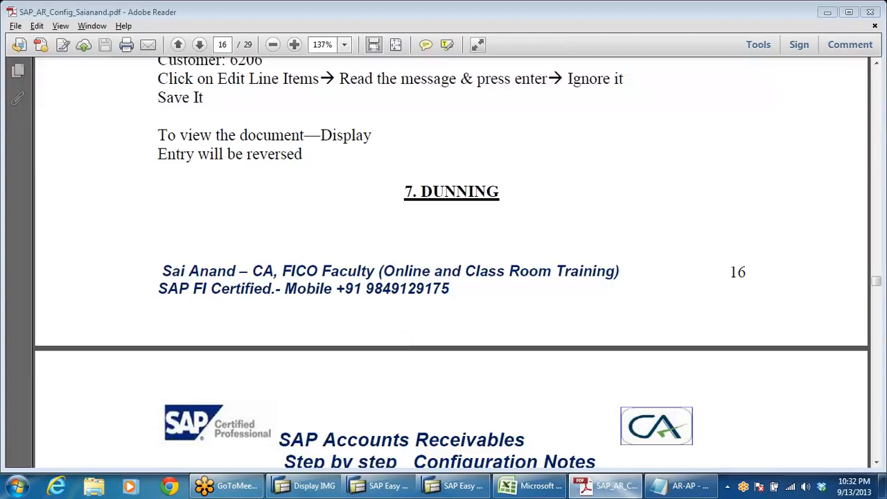
# Step: Highlight the "7. DUNNING" heading and read the dunning introduction and the Define Dunning Procedure (FBMP) steps on page 17
pyautogui.moveTo(499, 194); pyautogui.dragTo(405, 194)
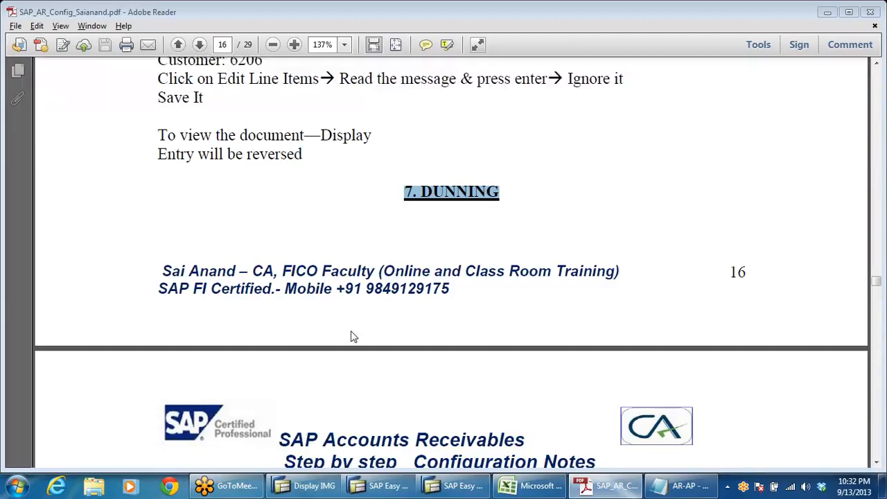
pyautogui.scroll(-3, 531, 255)
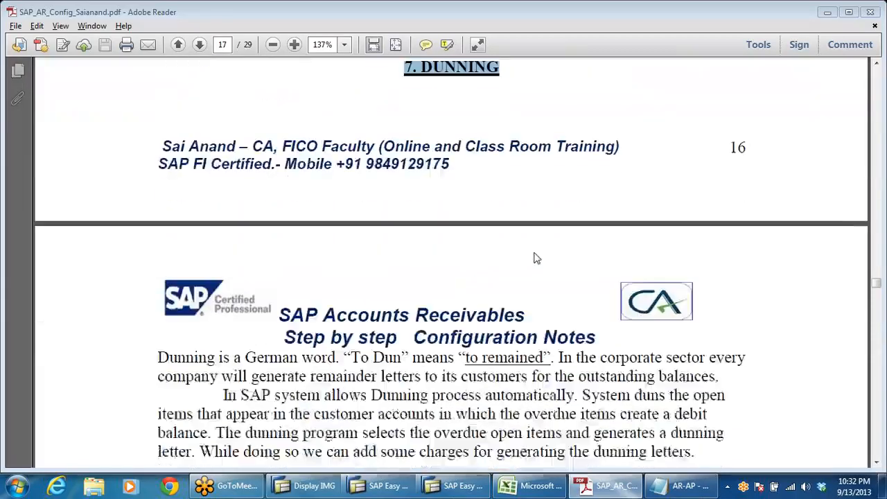
pyautogui.scroll(-3, 531, 255)
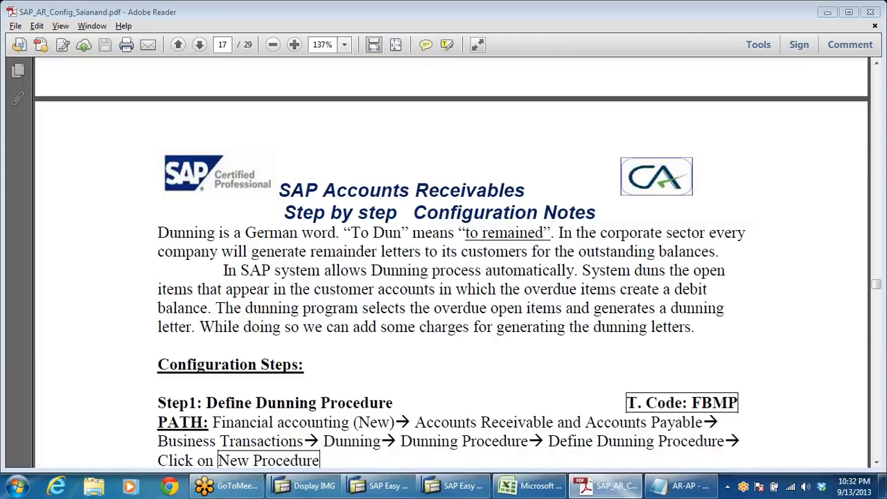
pyautogui.scroll(-3, 505, 265)
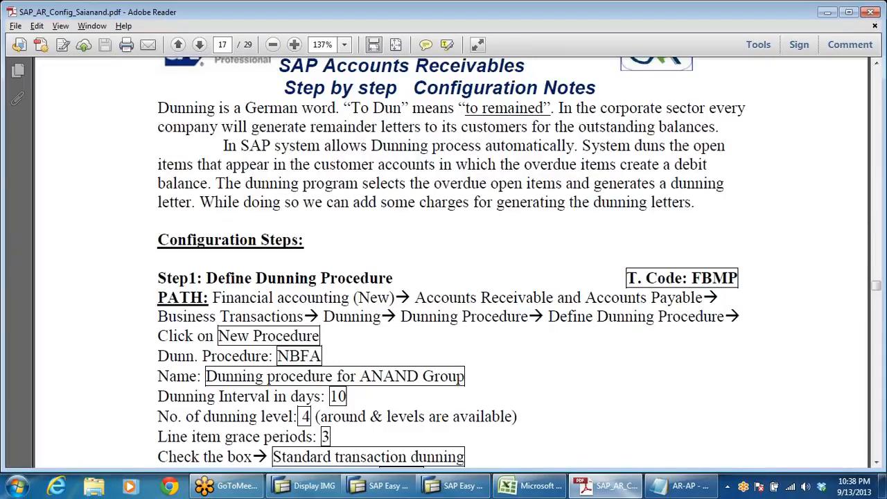
pyautogui.scroll(8, 557, 265)
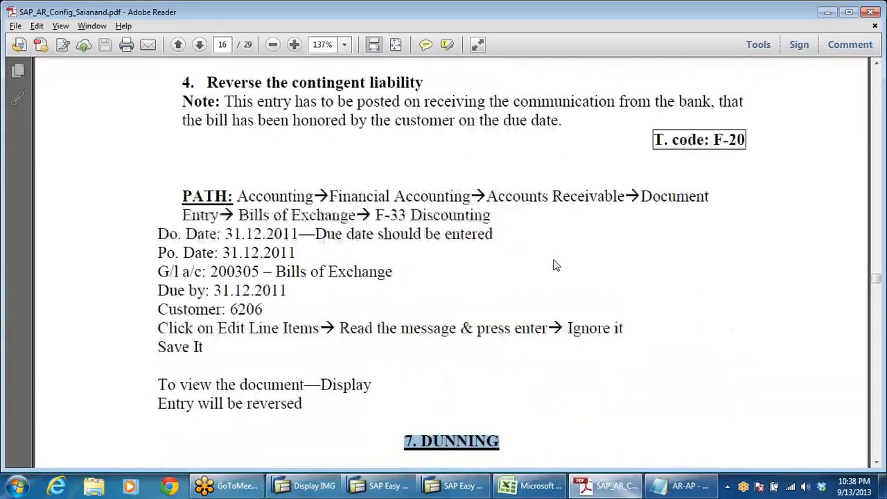
pyautogui.scroll(-6, 573, 263)
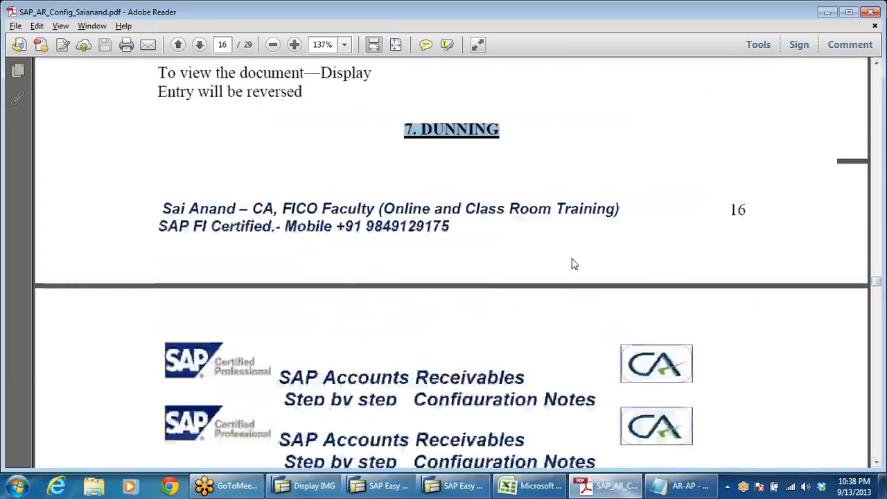
pyautogui.scroll(-12, 572, 263)
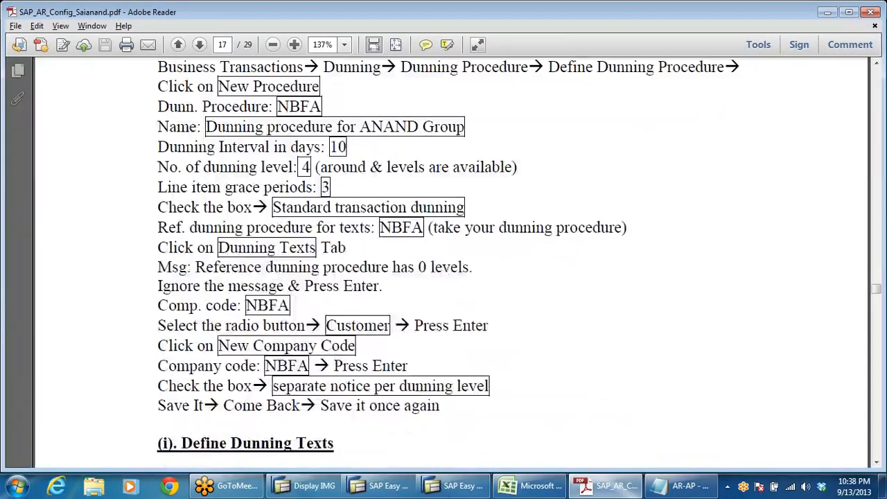
pyautogui.scroll(6, 573, 263)
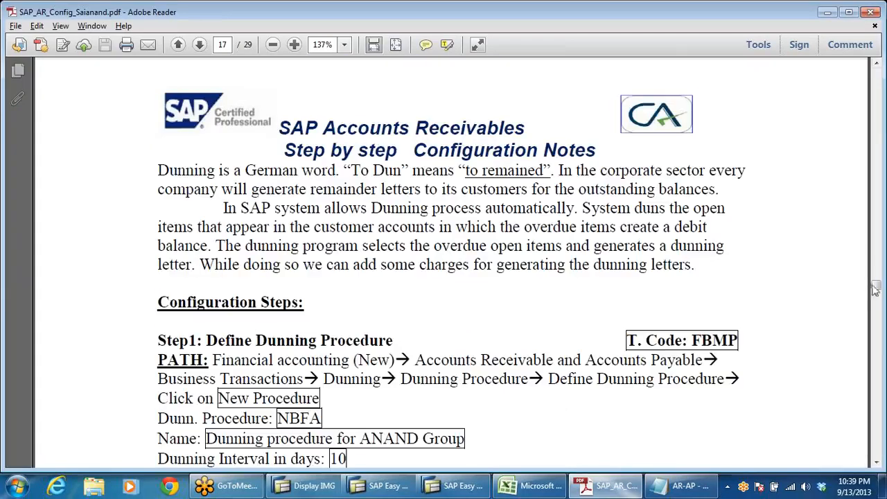
# Step: Go back to the Accounts Receivable topics list on page 1 and look at topic 8, Party Statement of Accounts
pyautogui.moveTo(875, 290); pyautogui.dragTo(799, 47)
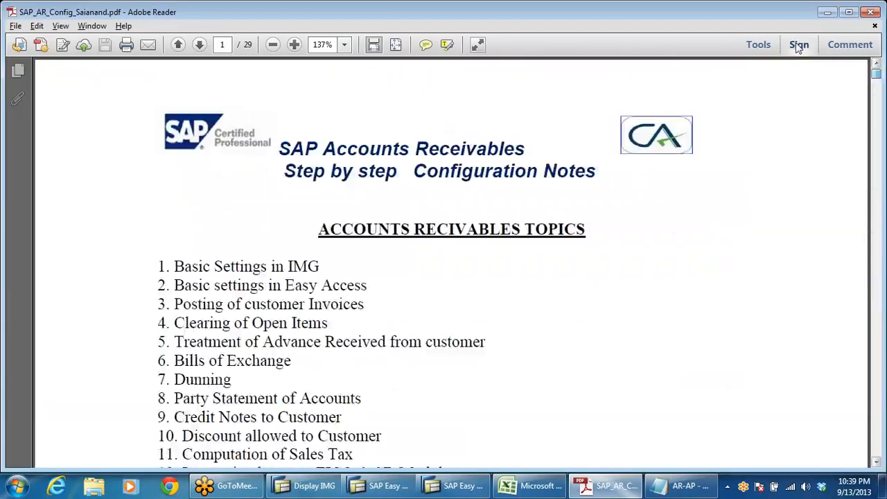
pyautogui.scroll(-2, 451, 263)
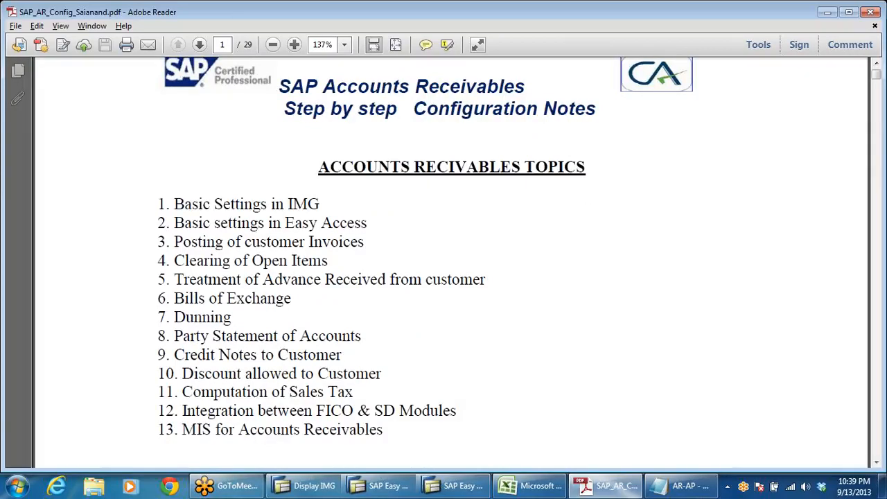
pyautogui.moveTo(173, 336); pyautogui.dragTo(361, 336)
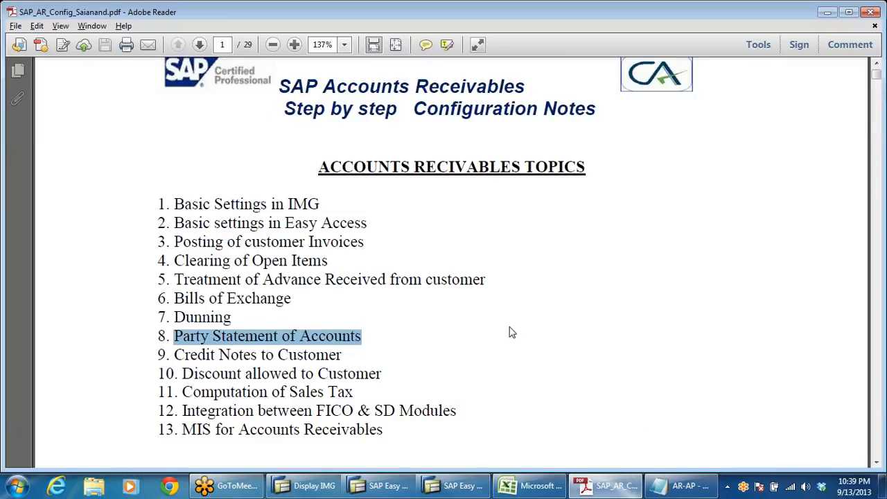
pyautogui.click(243, 340)
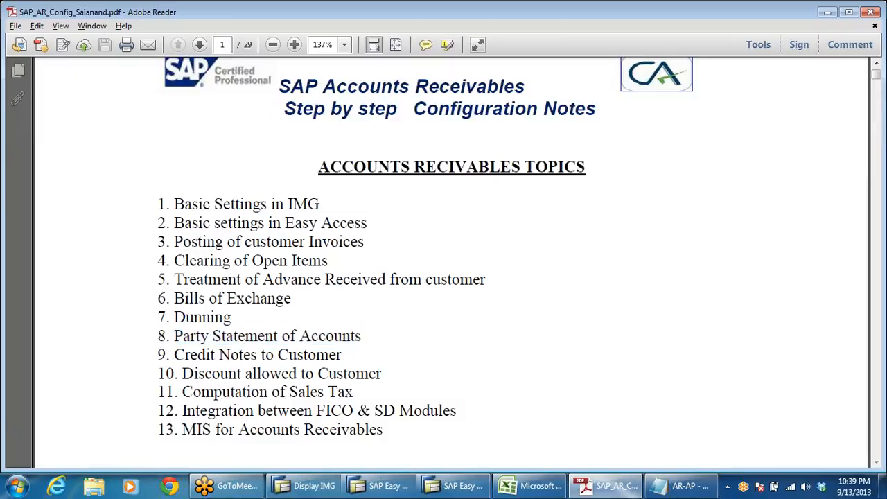